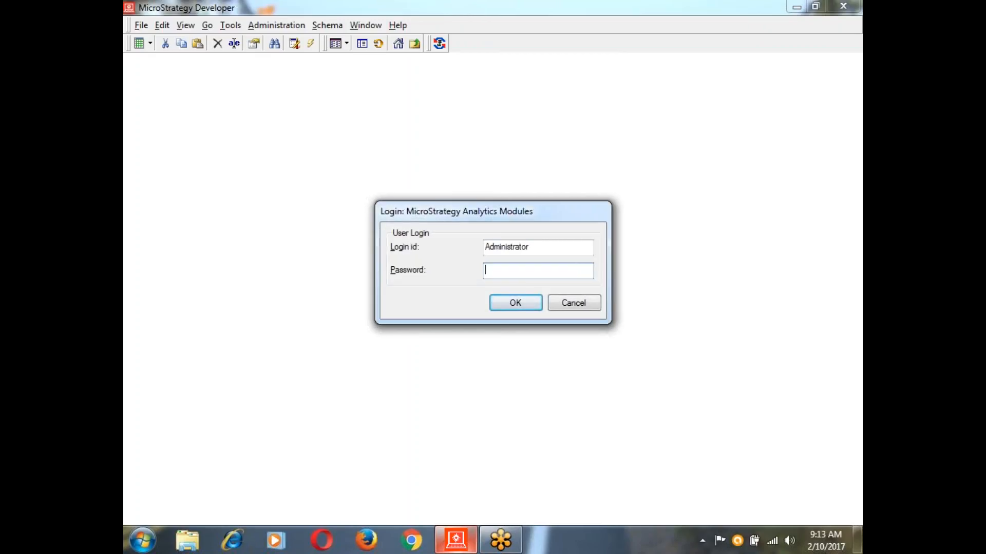
- Log in to the MicroStrategy Analytics Modules project source with the Administrator login
left_click(516, 305)
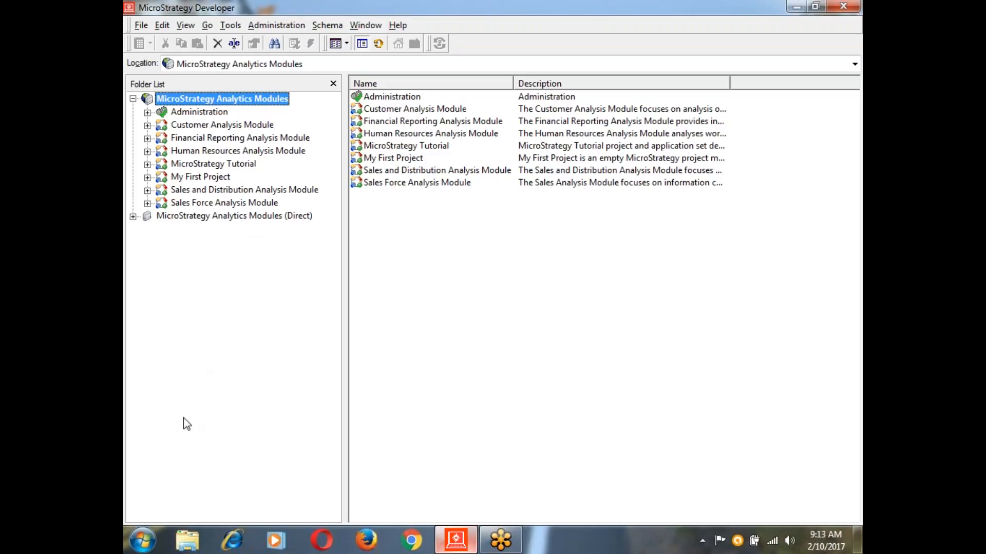
- Open a blank document in Notepad and maximize its window
left_click(144, 541)
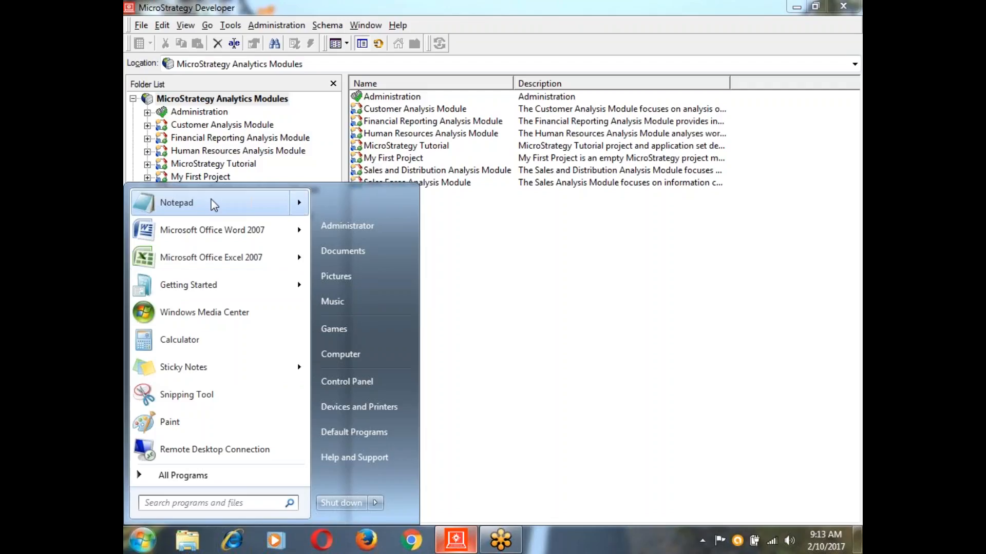
left_click(174, 203)
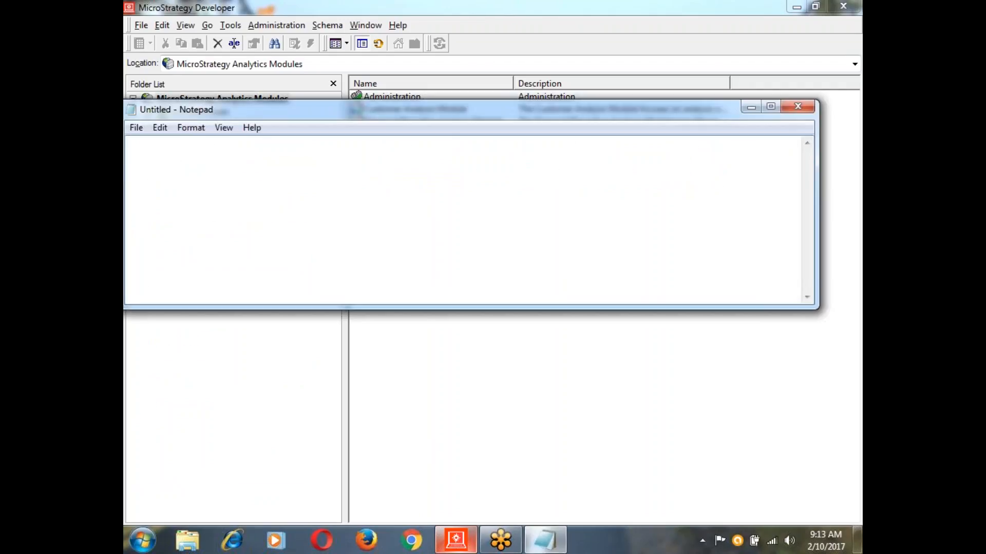
left_click(771, 108)
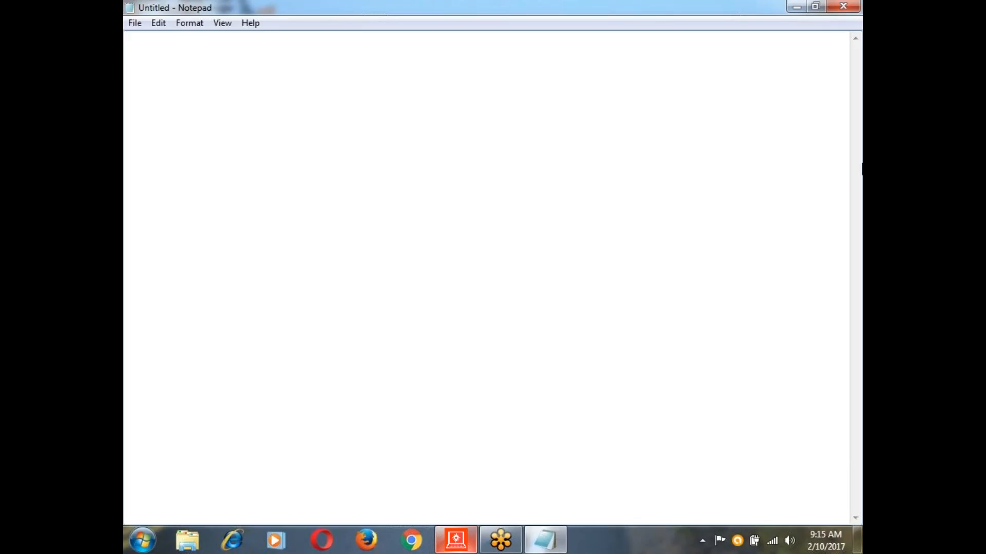
left_click(842, 149)
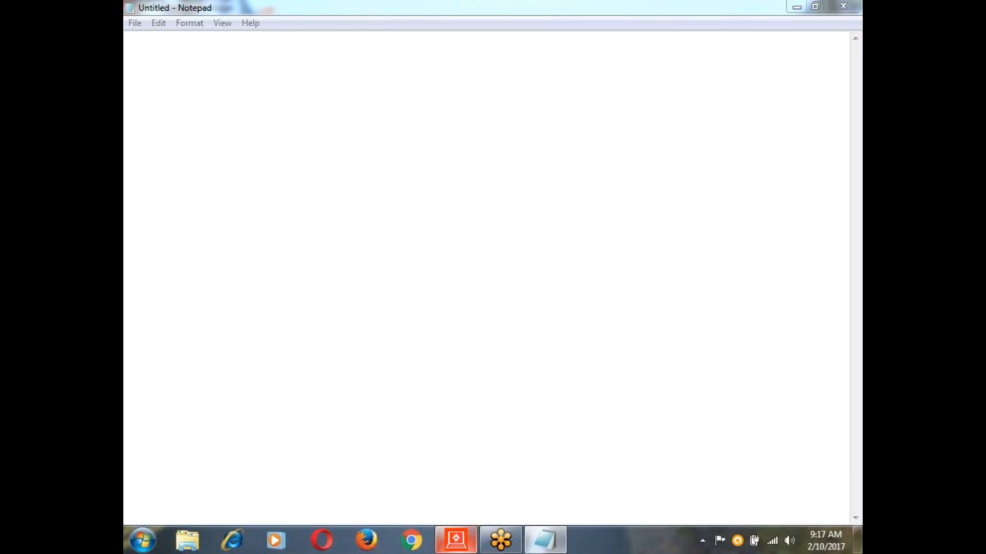
- Write the heading "Report Filter" on the first line and underline it with a matching row of dashes
left_click(354, 113)
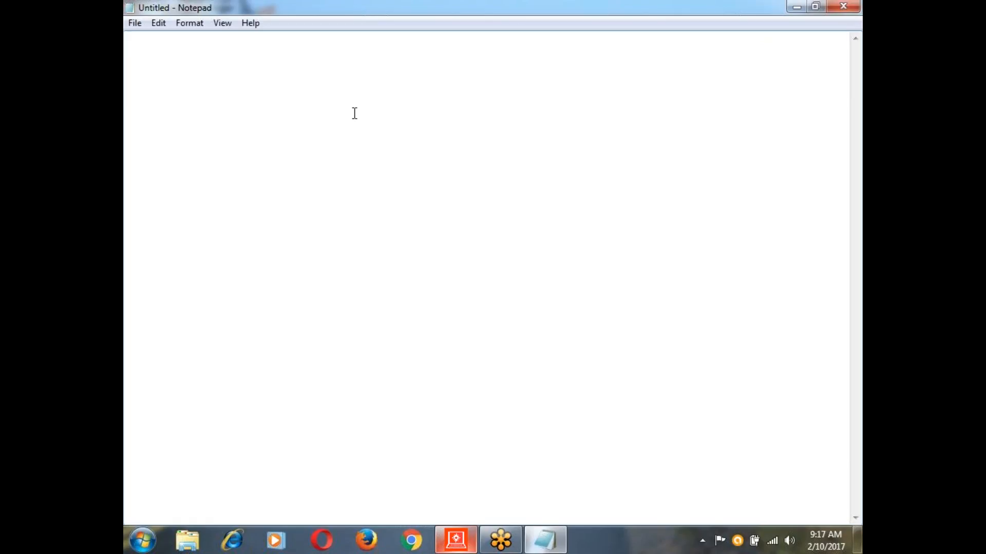
type("Repor")
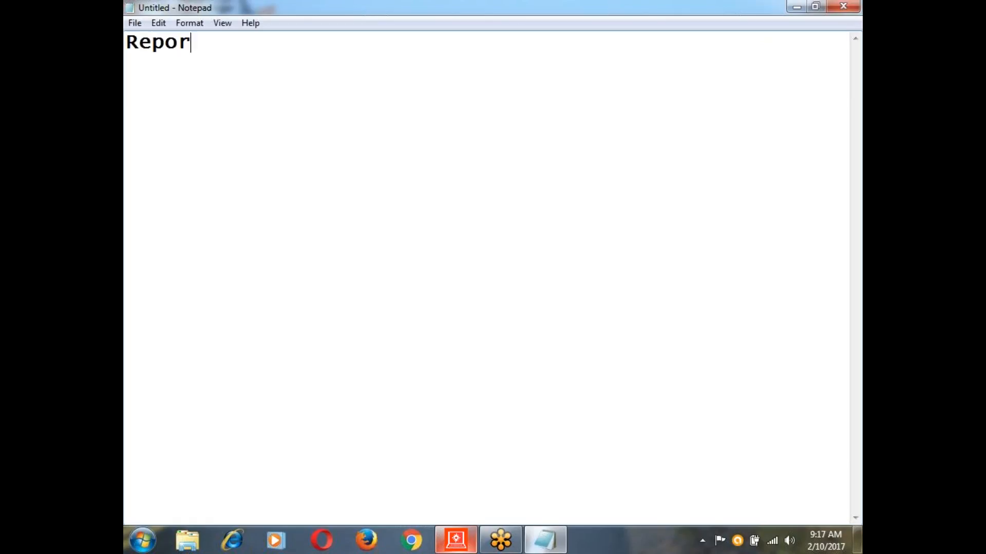
type("t Filter")
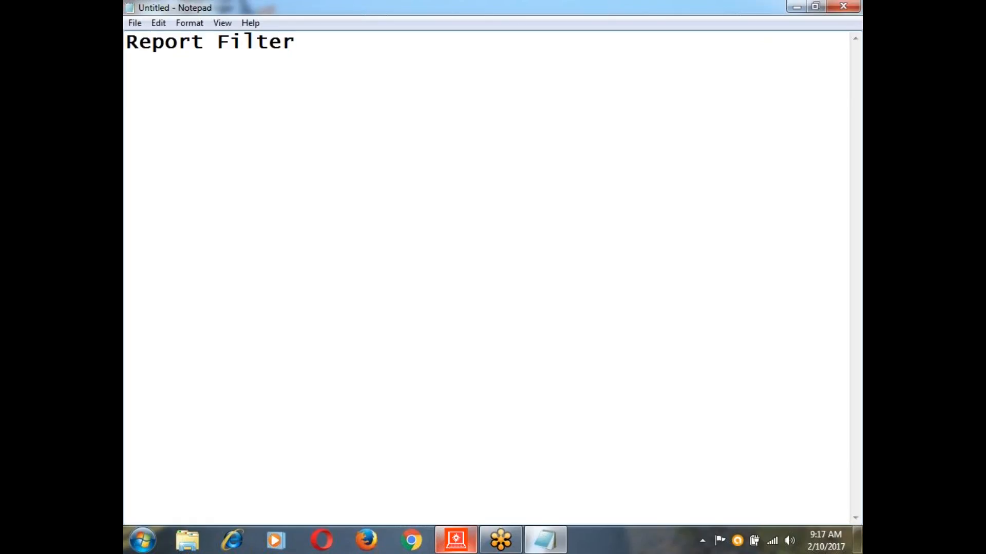
key("Return")
type("--------------------")
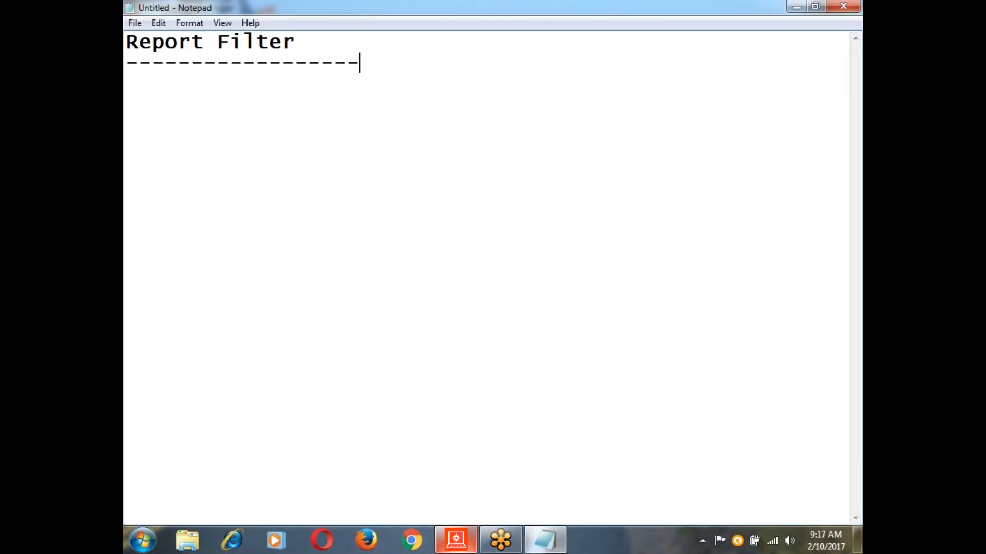
key("BackSpace")
key("BackSpace")
key("BackSpace")
key("BackSpace")
key("BackSpace")
key("BackSpace")
key("BackSpace")
- Leave four blank lines and add the heading "View Filter" with a matching row of dashes beneath it
key("Return")
key("Return")
key("Return")
key("Return")
type("View Filter")
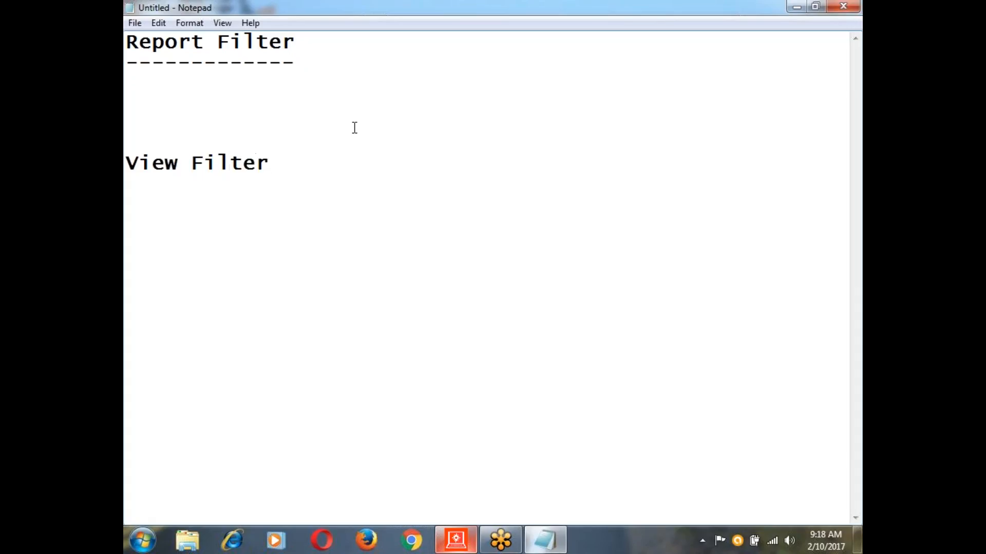
key("Return")
type("-----------")
- Under the Report Filter heading, add the dash-marked note "R.F will be evaluated at SQL Engine"
left_click(184, 99)
left_click(150, 78)
key("Up")
key("Down")
type("-")
type(".F")
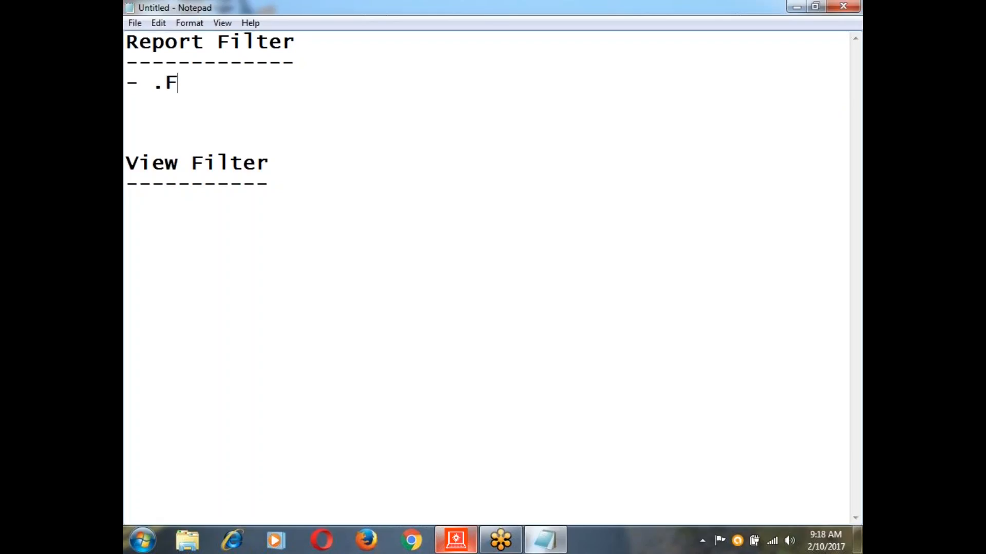
key("BackSpace")
key("BackSpace")
type("R.F wi")
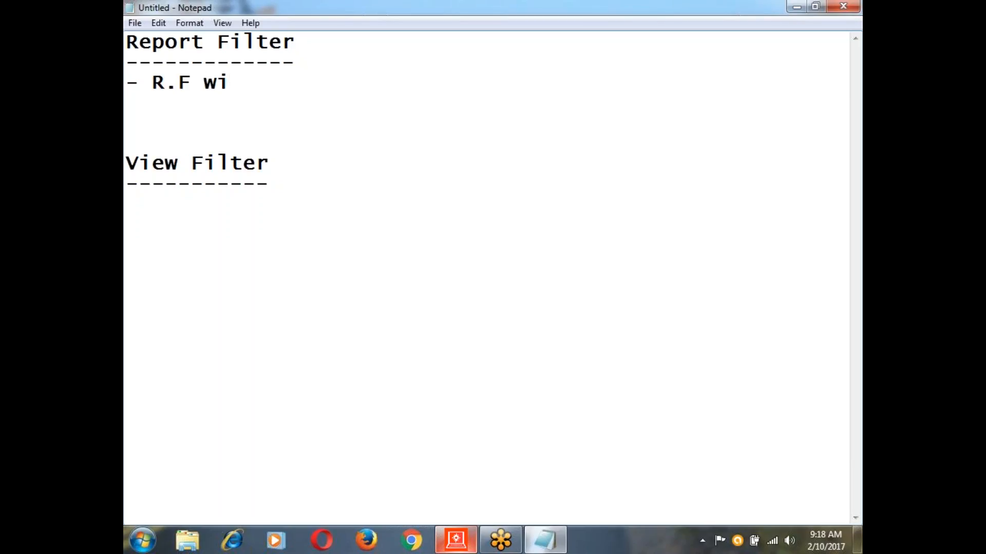
type("ll be eve")
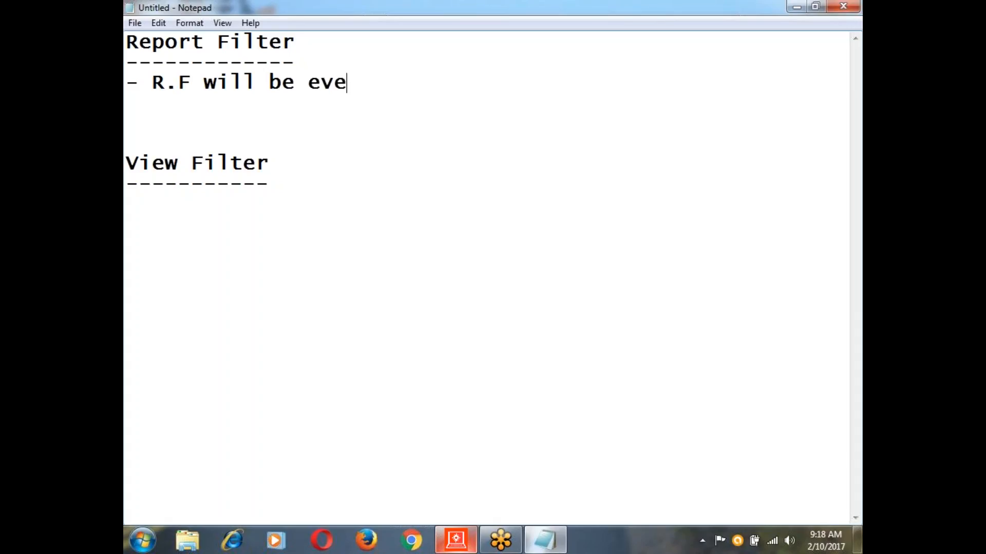
key("BackSpace")
type("aluated at ")
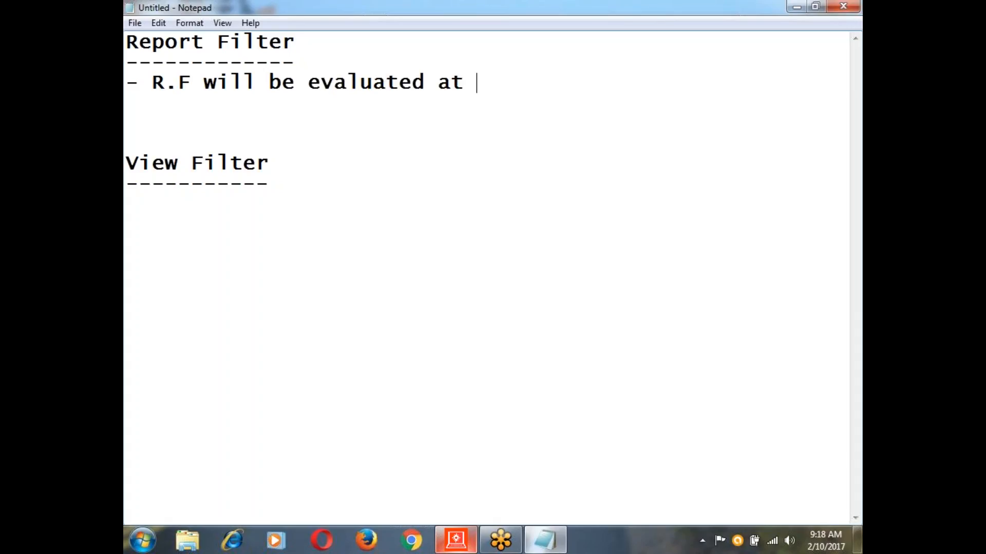
type("SQL ")
type("Ana")
key("BackSpace")
key("BackSpace")
key("BackSpace")
type("En")
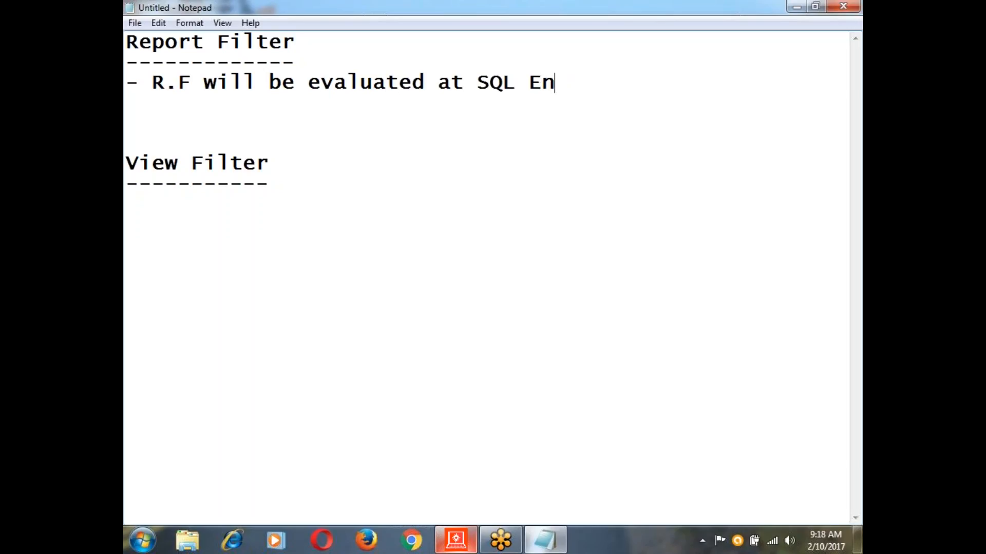
type("gine")
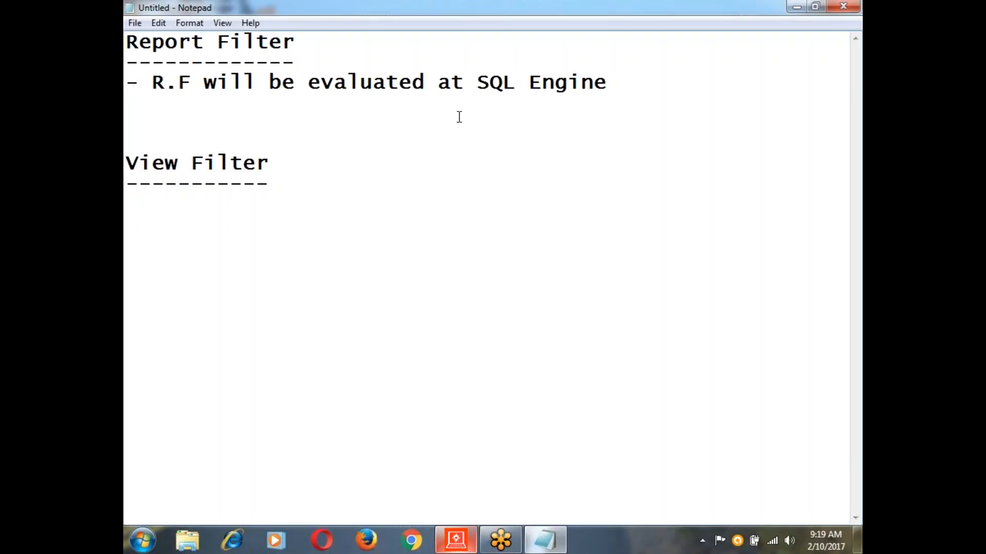
- Add a second dash-marked Report Filter note reading "It can be resused in multiple reports"
left_click(613, 84)
key("Return")
type("-")
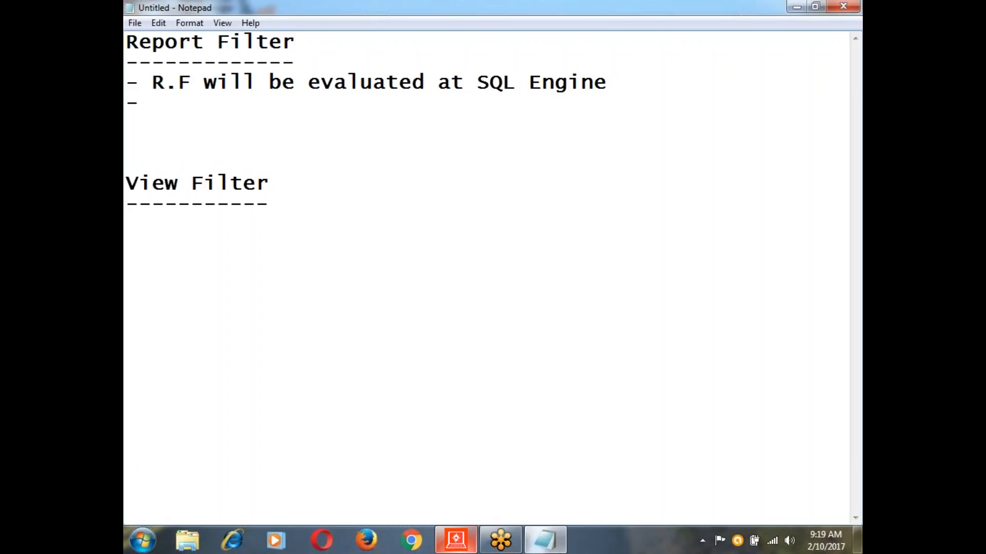
type("It can ca")
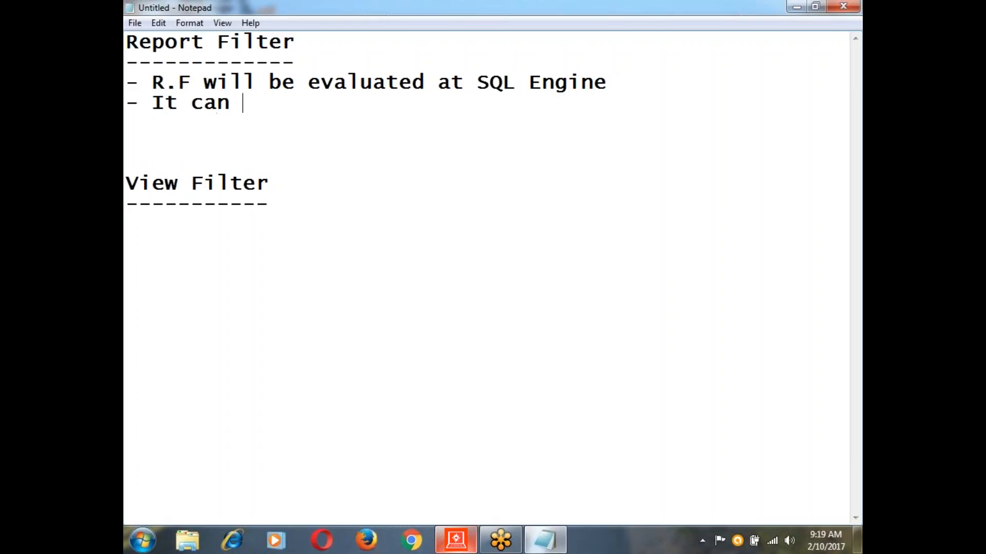
key("BackSpace")
key("BackSpace")
type("be resused ")
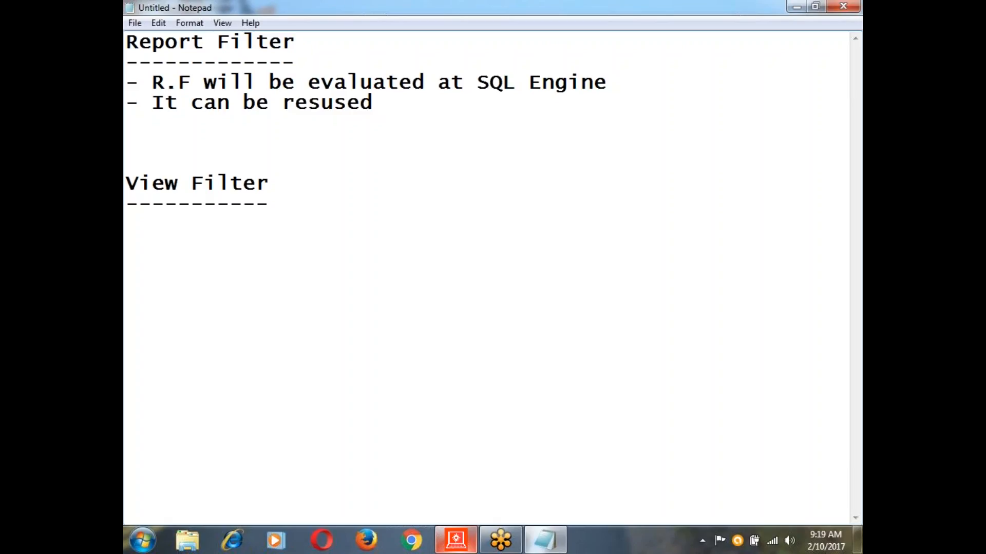
type("in multiple ")
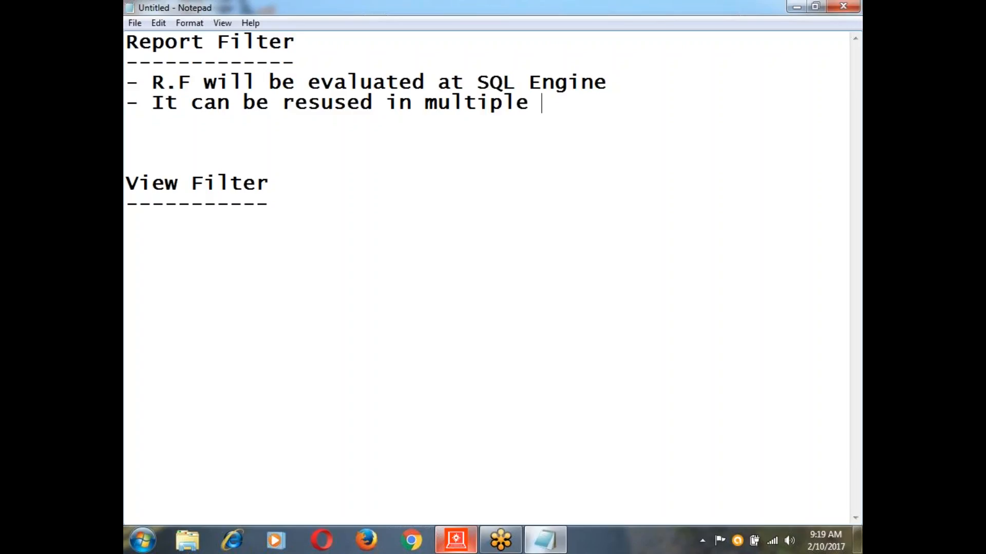
type("reports")
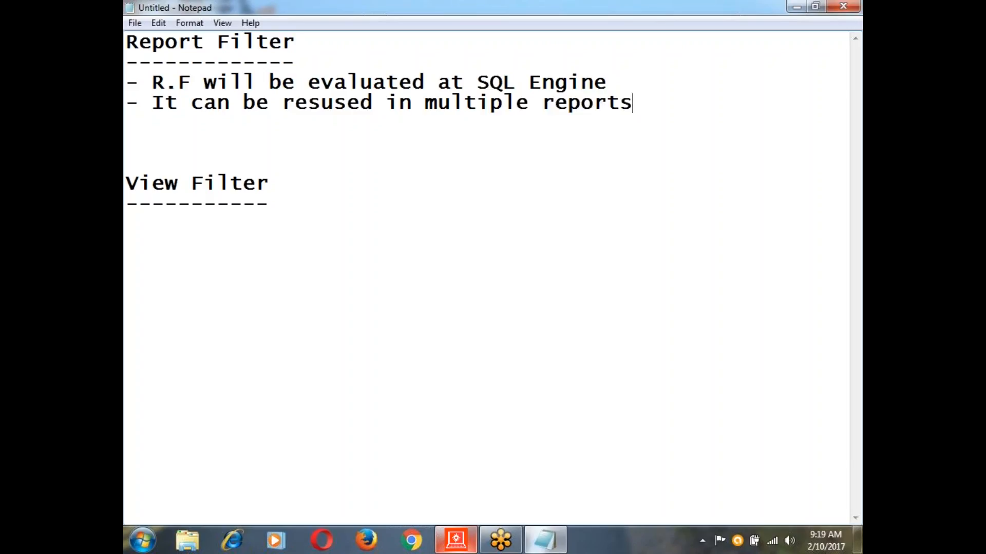
- Add a third Report Filter note over two lines: "We can apply condition to all attributes and metrics present in the project."
key("Return")
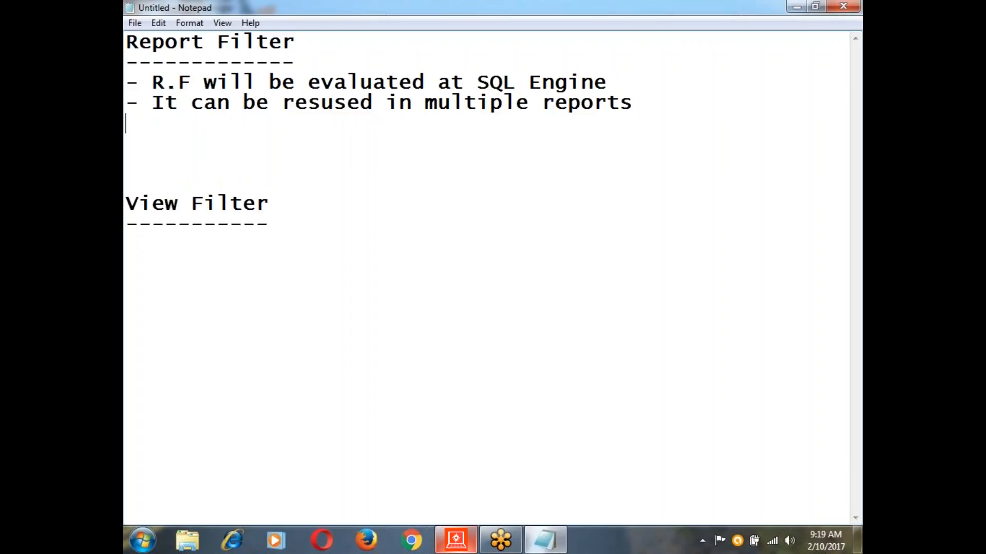
type("- We ca")
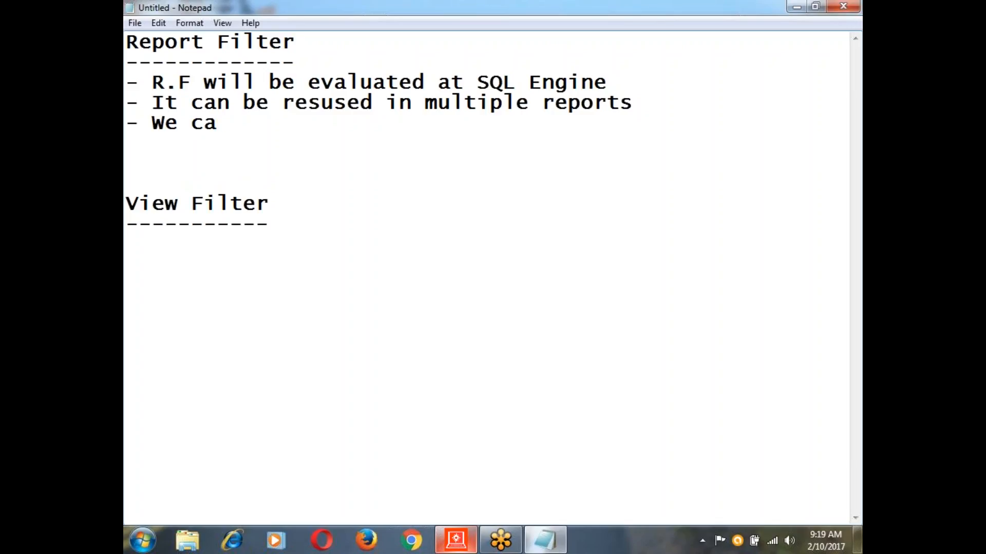
type("n apply ")
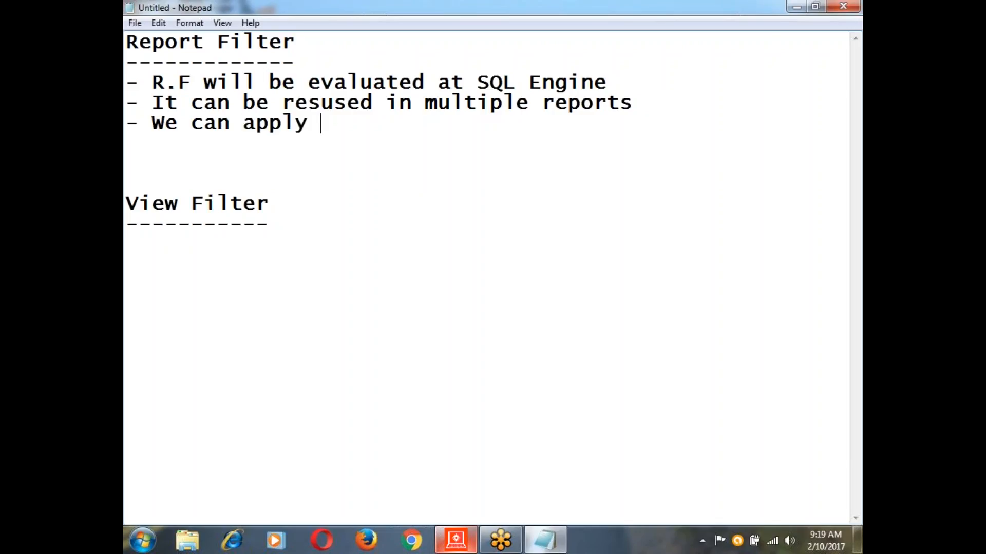
type("condition to ")
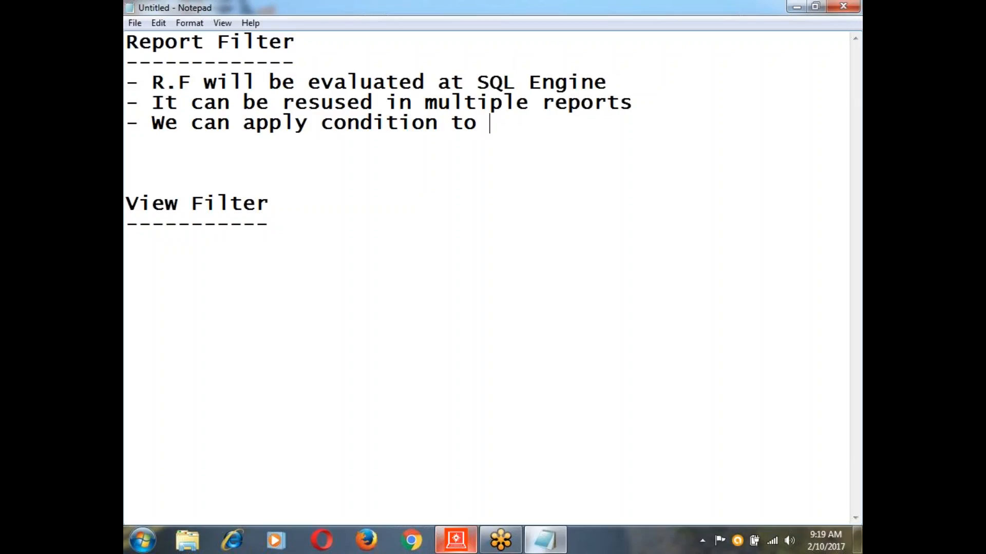
type("all attr")
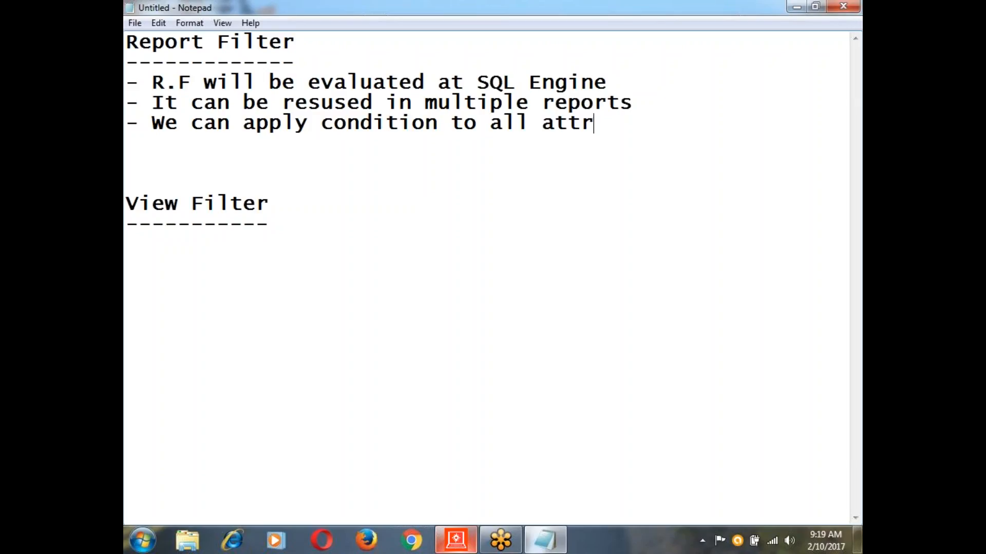
type("ibutes and")
key("Return")
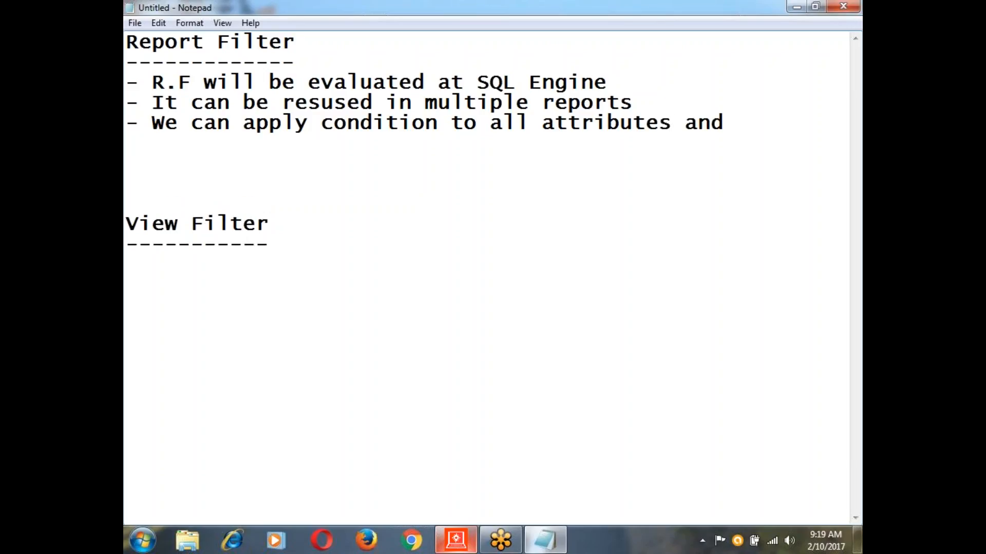
key("BackSpace")
key("BackSpace")
key("BackSpace")
type("metric")
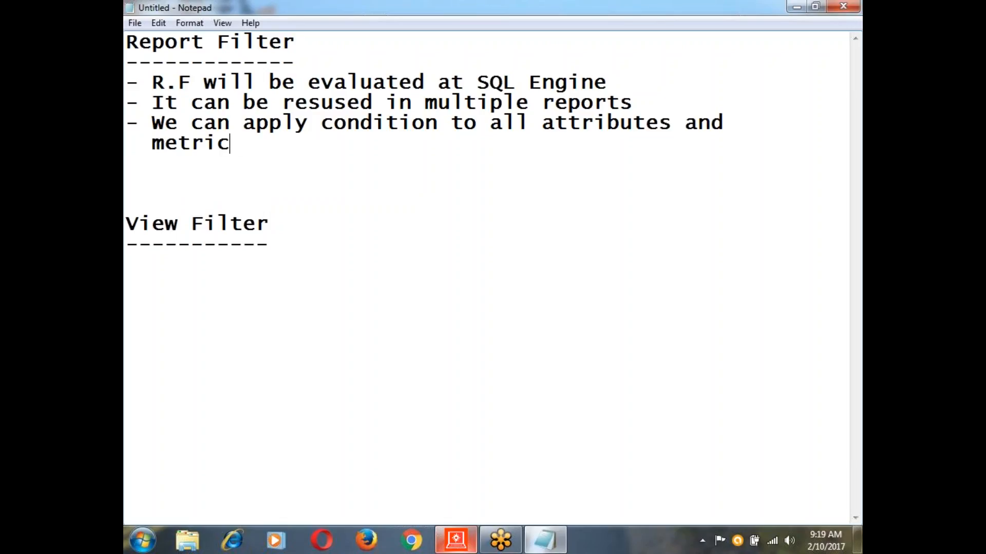
type("s present in t")
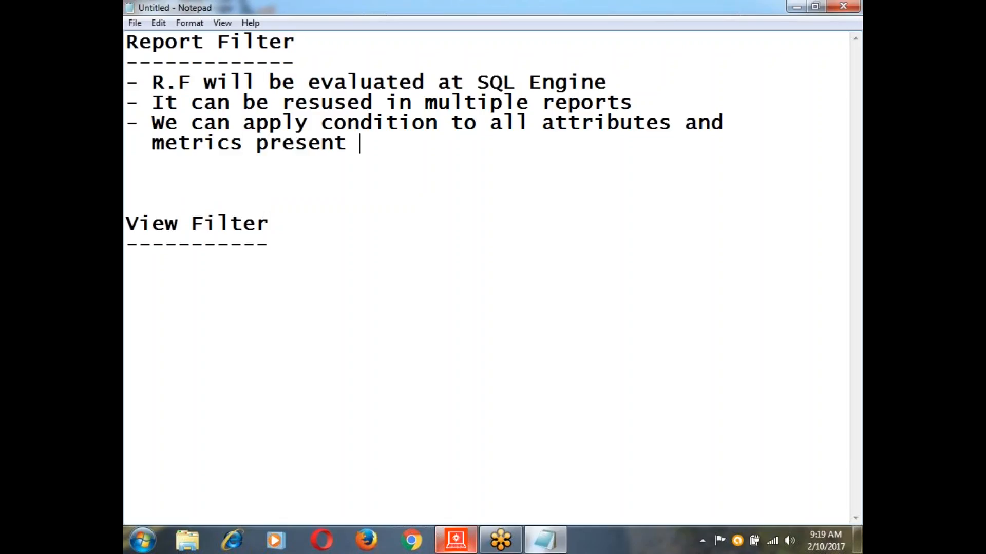
type("project")
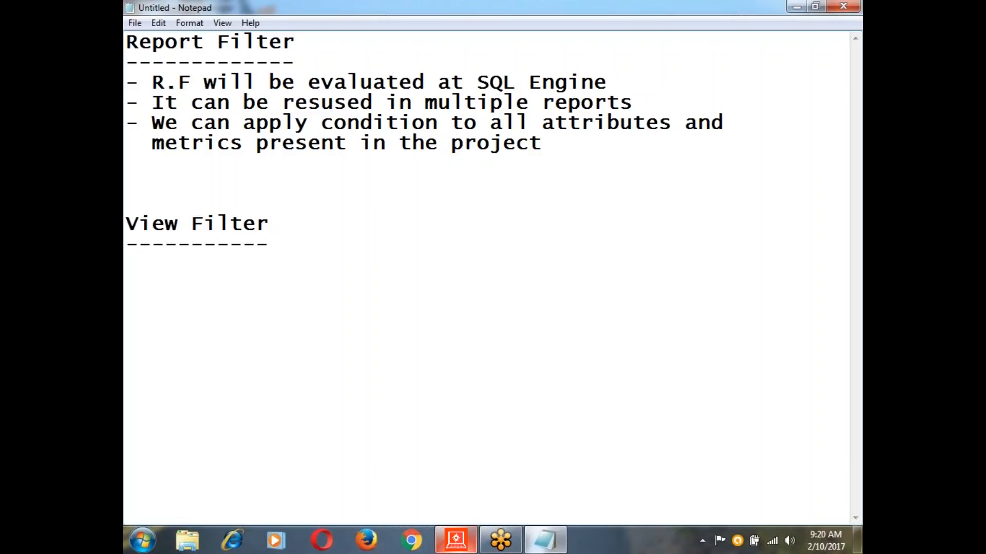
type(".")
- Extend the first Report Filter note with "and the condition will show up in where clause of SQL", continued on an indented second line
left_click(618, 83)
type("and the")
key("Return")
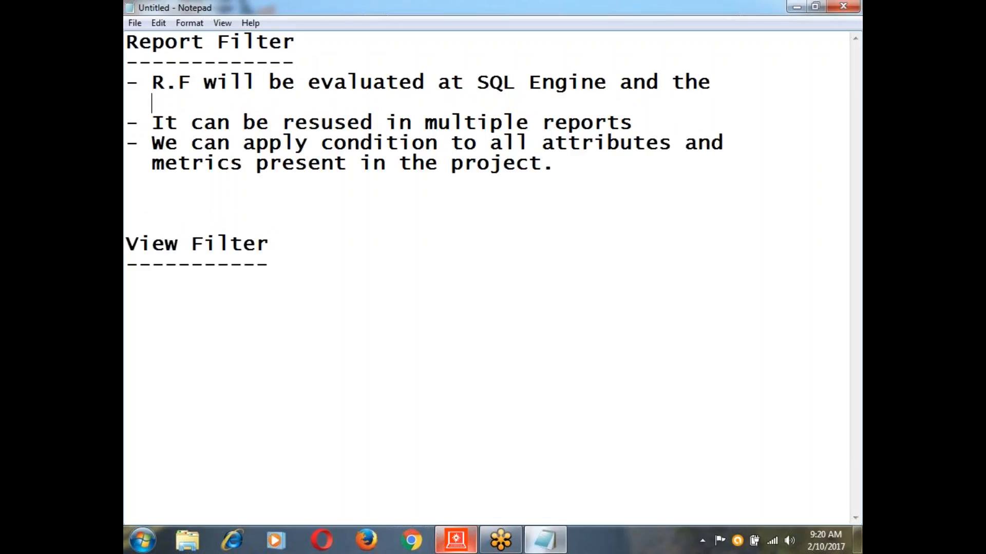
type("condition ")
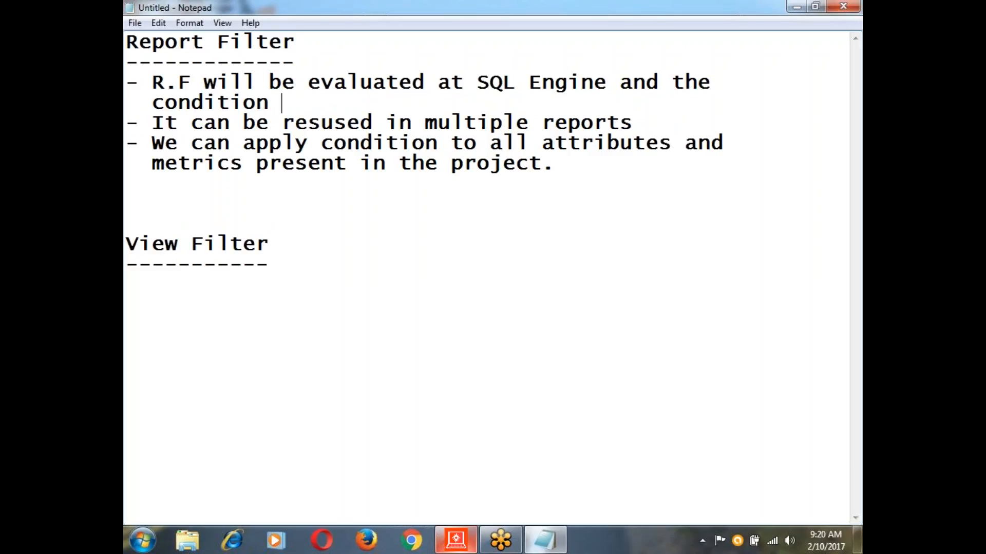
type("will show up ")
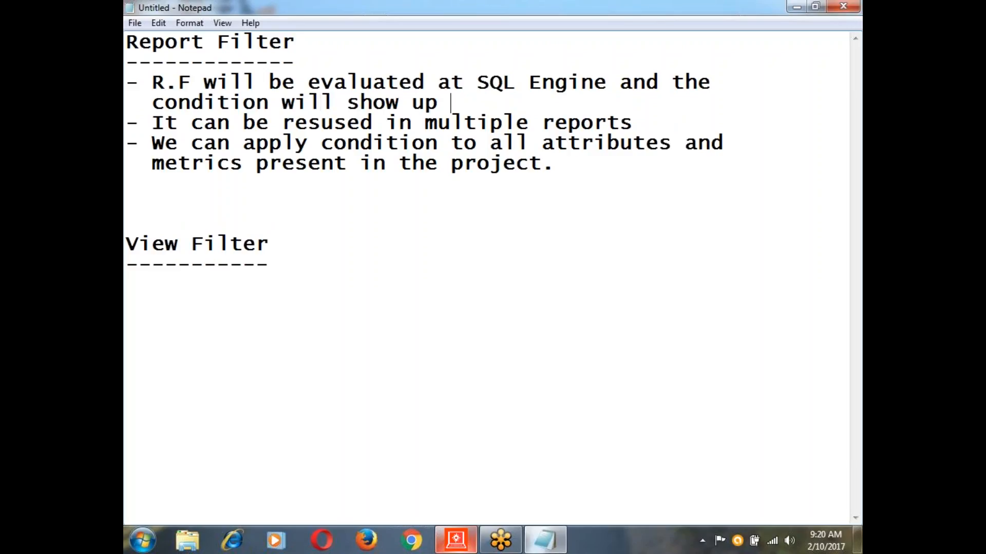
type("in whe")
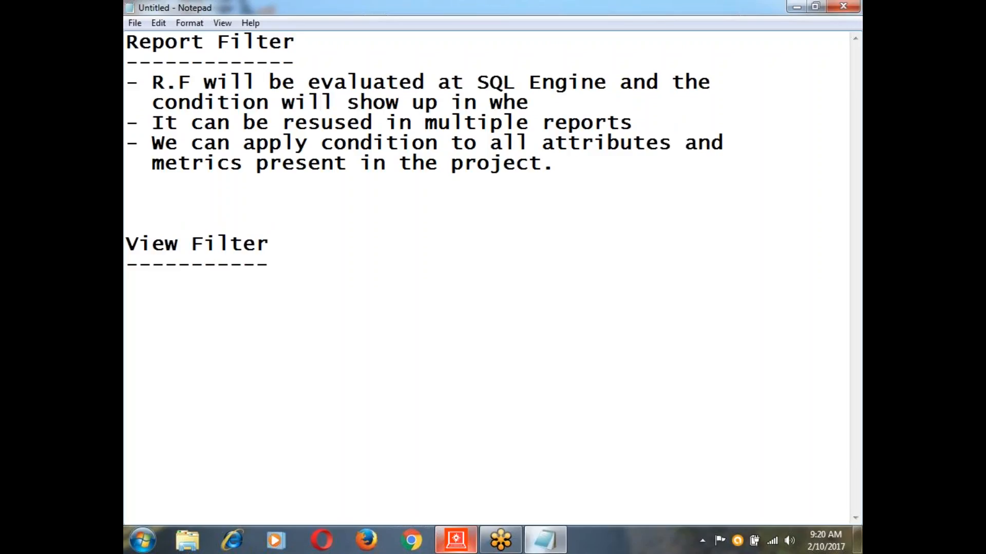
type("re clause of ")
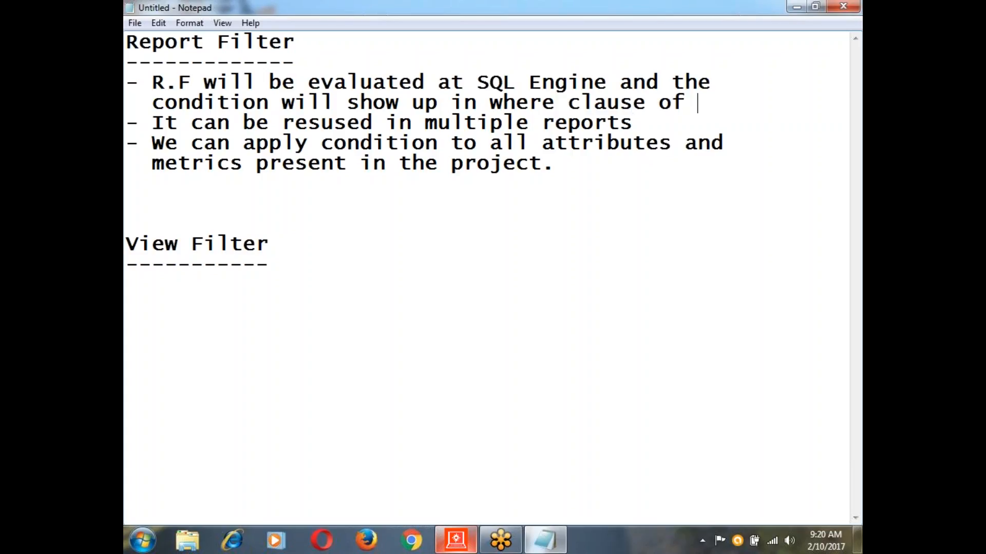
type("SQL")
- Copy all three Report Filter notes and paste them beneath the View Filter heading's row of dashes
left_click_drag(127, 82, 689, 216)
key("ctrl+c")
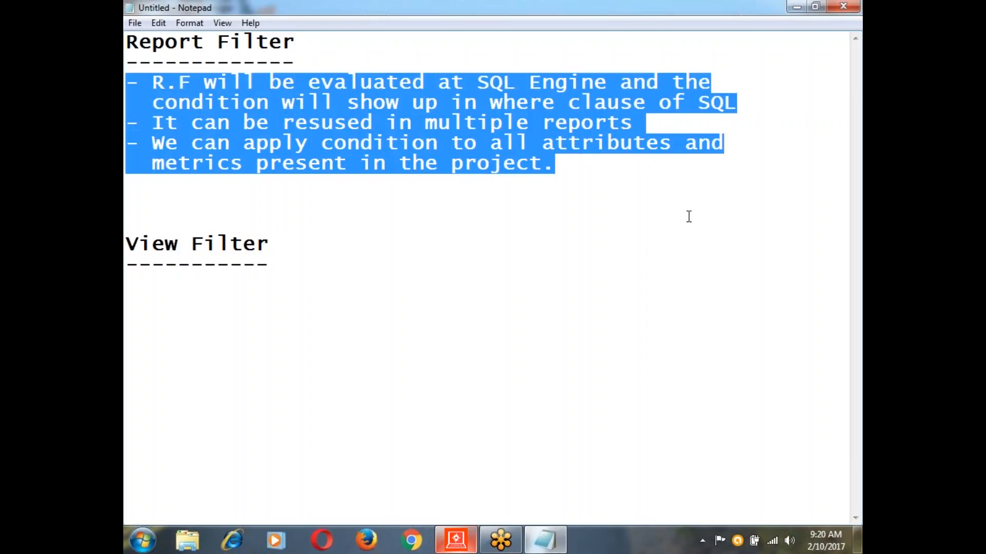
left_click(313, 258)
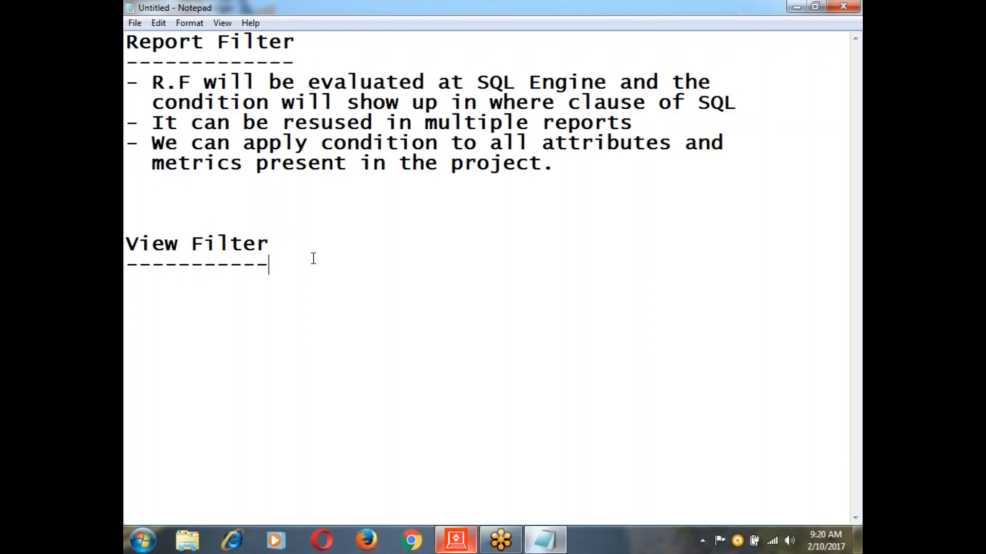
key("Return")
key("ctrl+v")
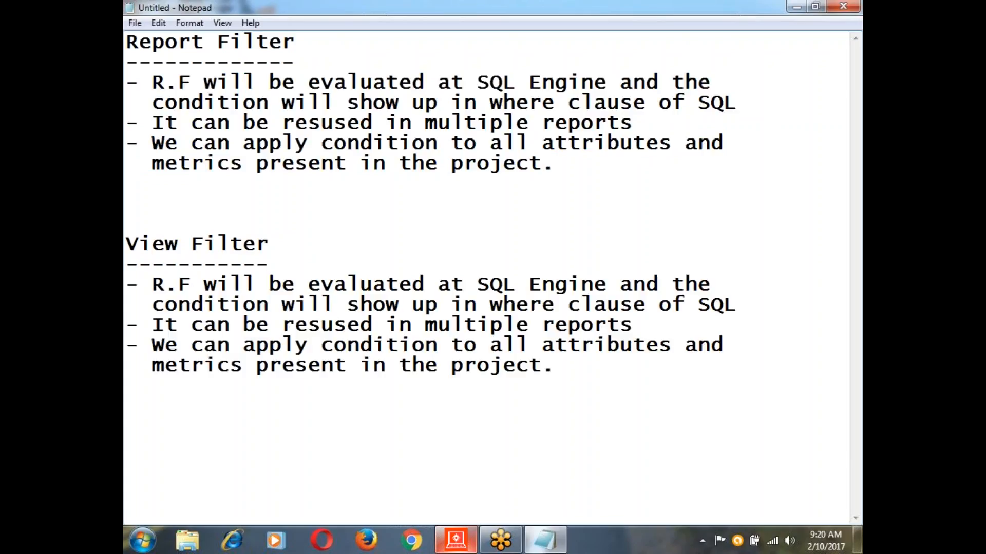
- In the first View Filter note, change "R.F" to "V.F" and "SQL Engine" to "Analytical Engine"
left_click(164, 284)
key("BackSpace")
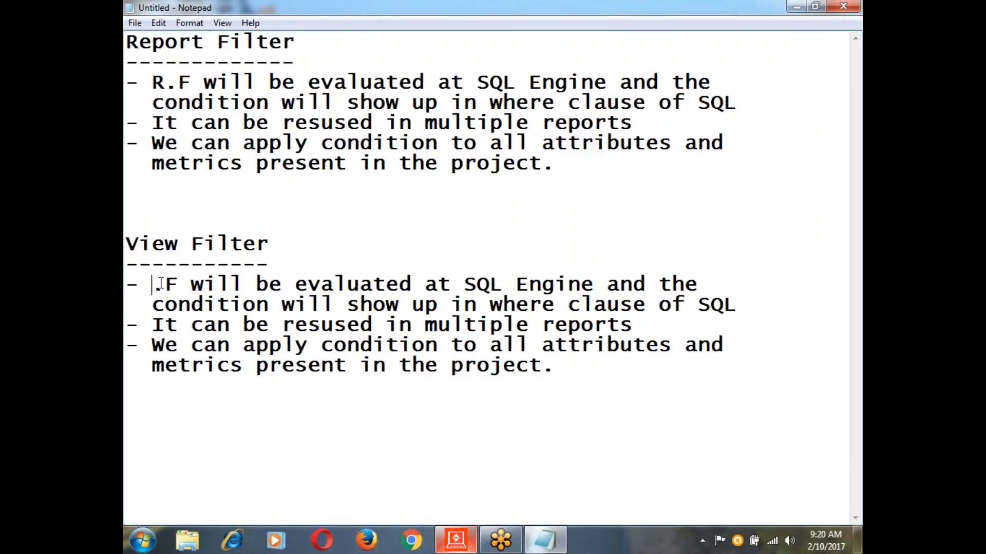
type("V")
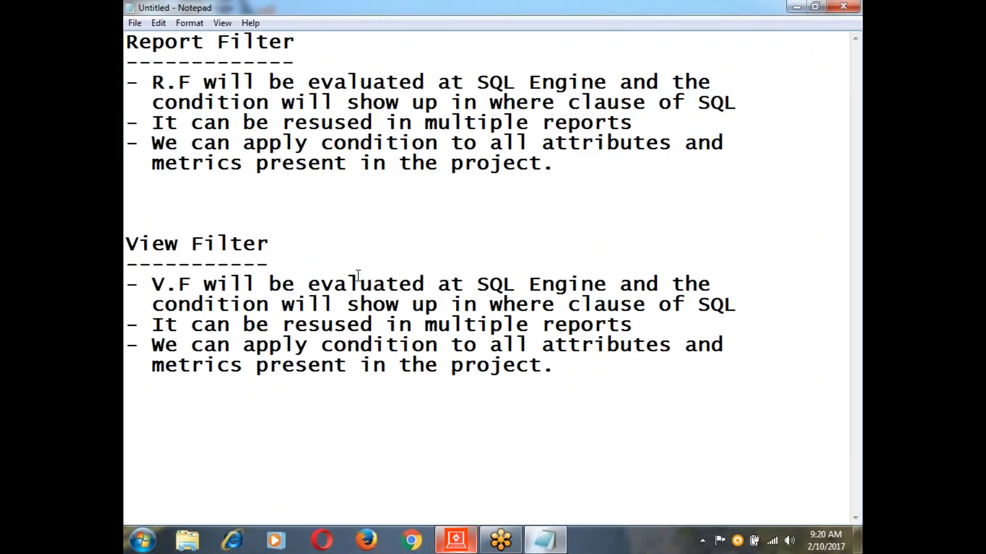
left_click(516, 284)
key("BackSpace")
key("BackSpace")
key("BackSpace")
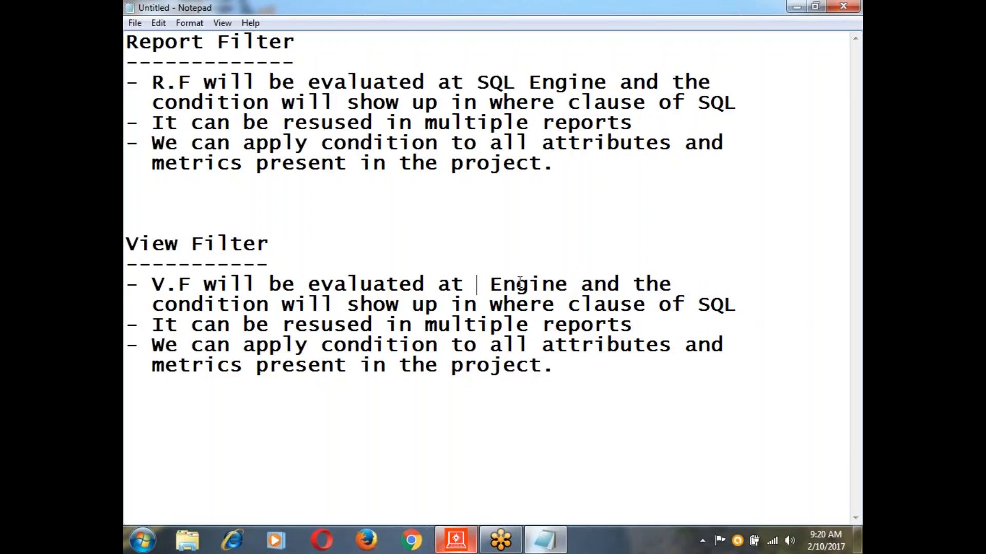
type("Analytics")
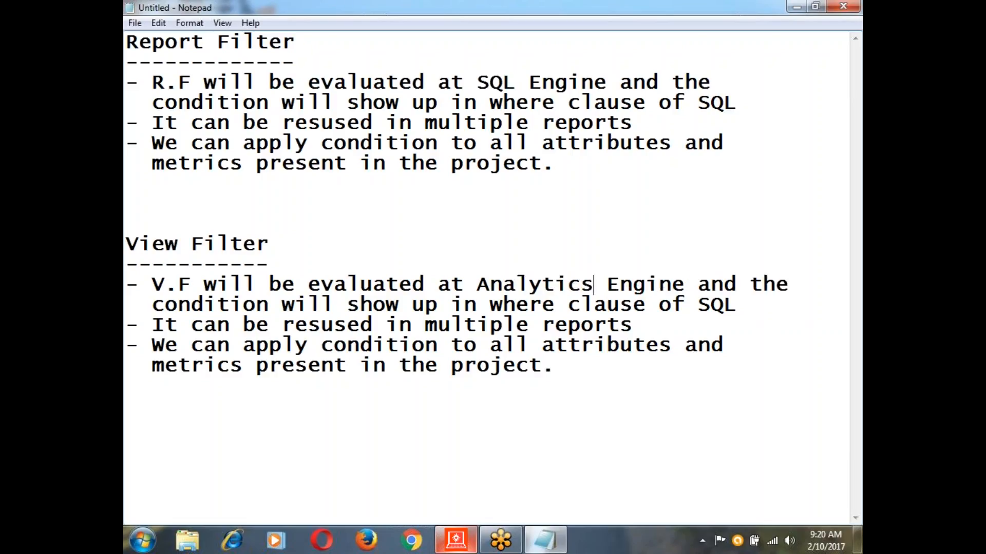
key("BackSpace")
type("al")
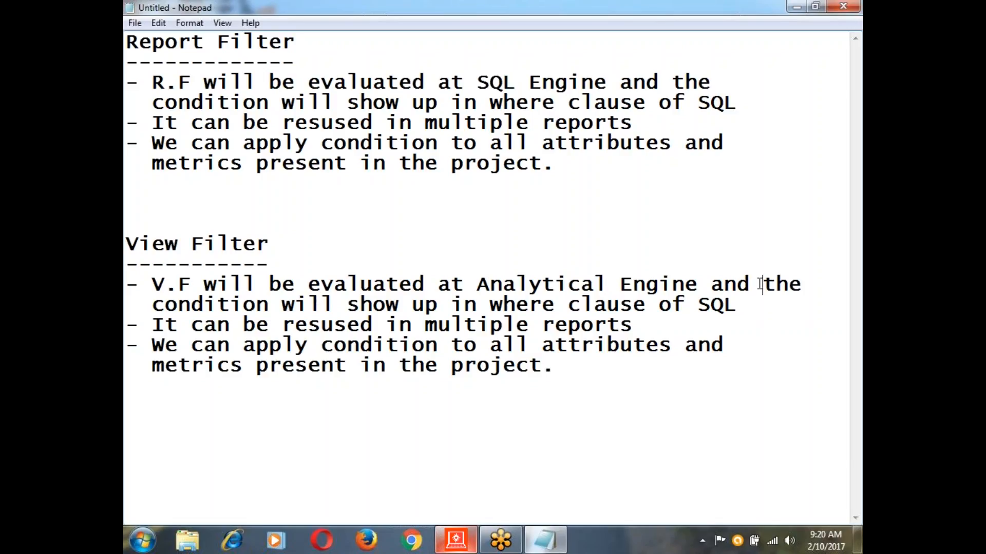
- Replace the first View Filter note's ending after "and" with "there will not be any impact on the SQL.", broken onto a second line after "there"
left_click_drag(761, 284, 772, 305)
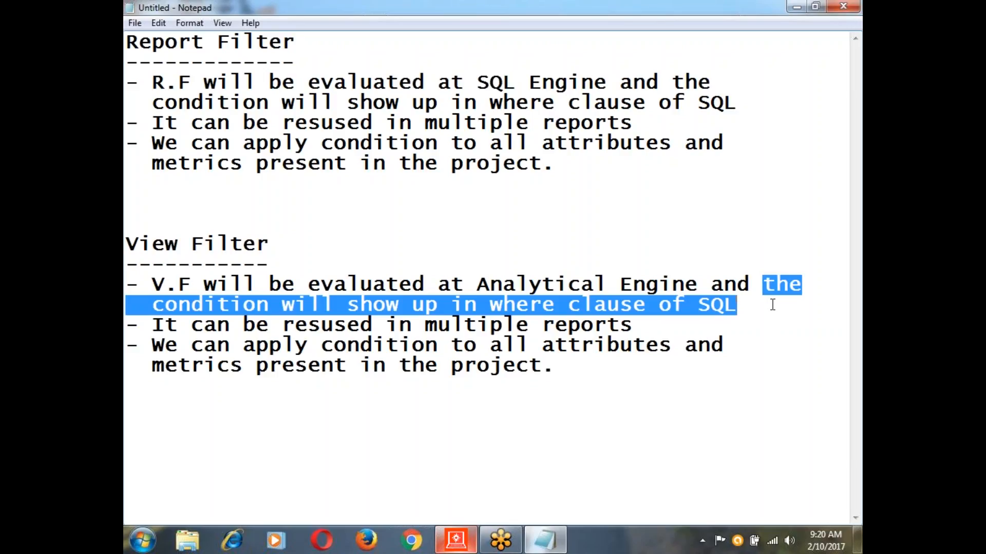
key("Delete")
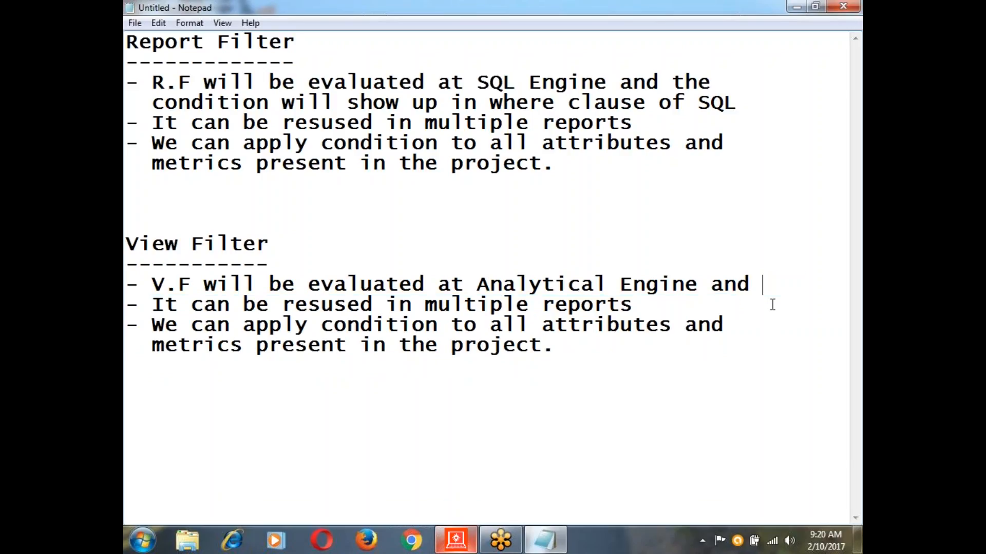
type("there")
key("Return")
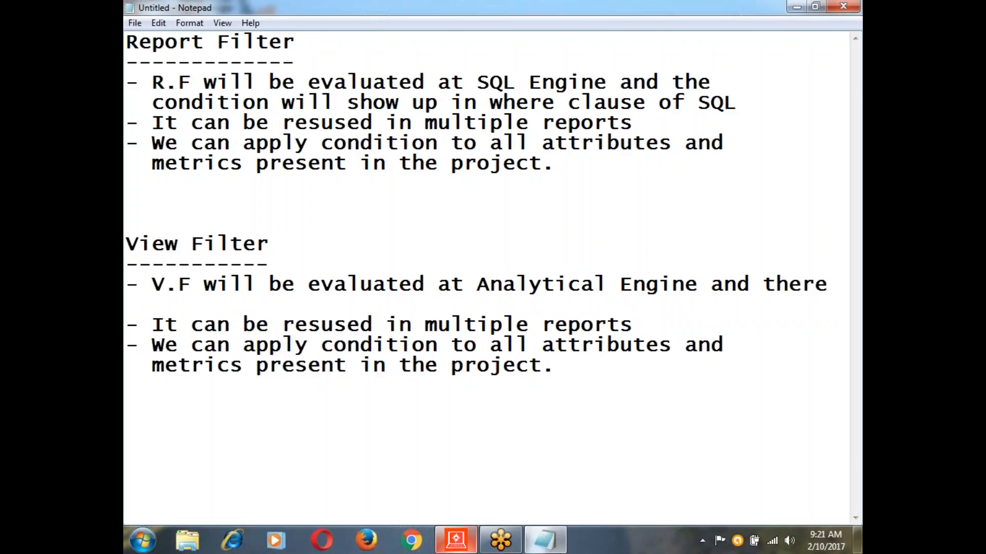
type("will no")
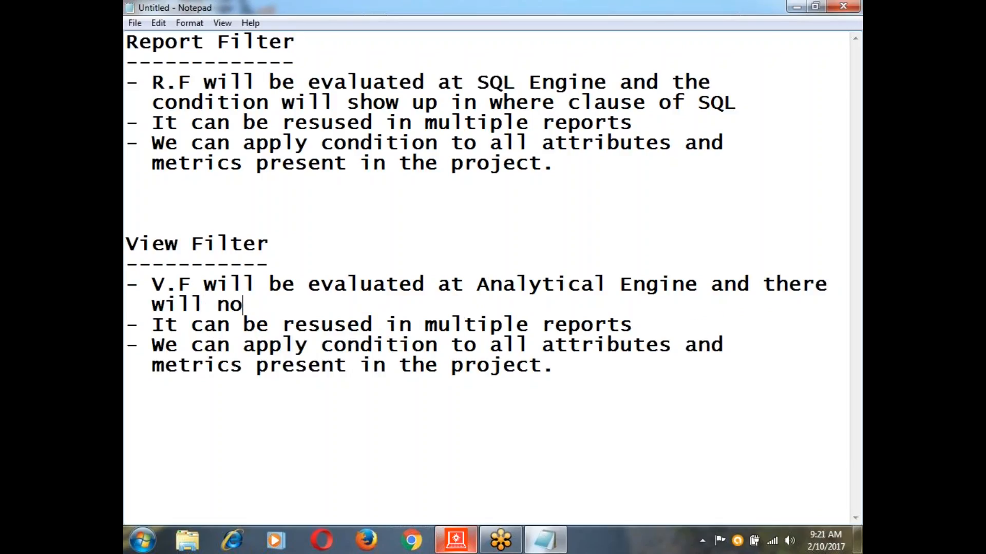
type("t be any imp")
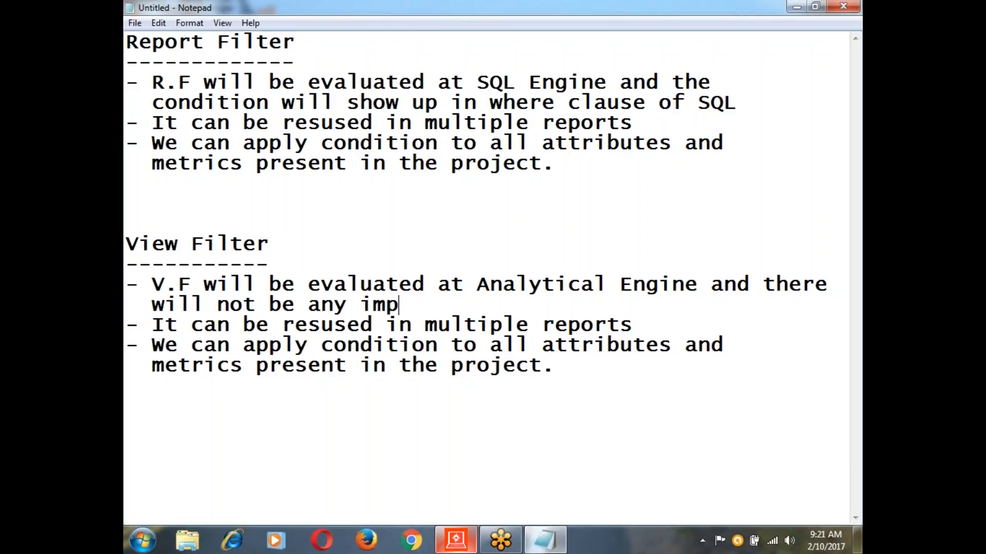
type("act on the ")
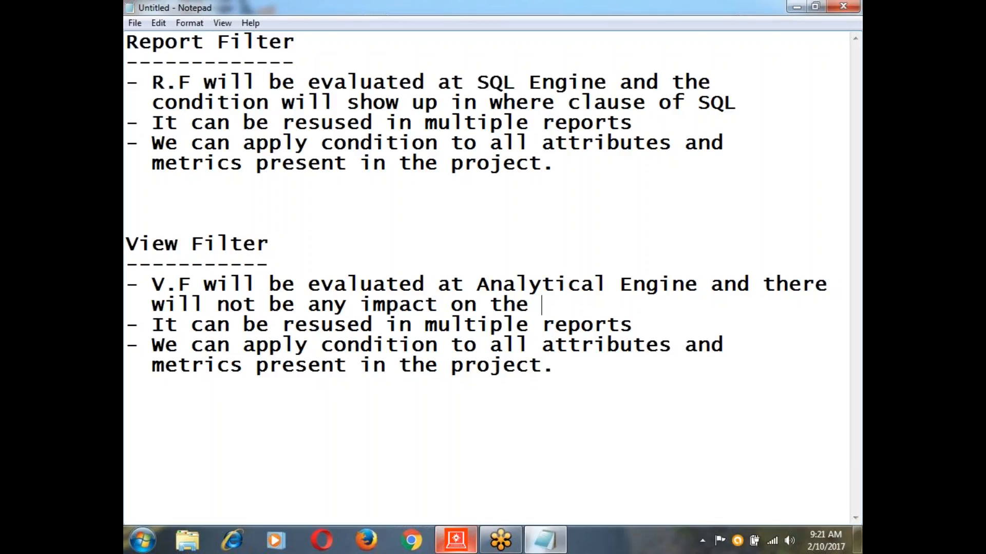
type("SQL.")
- In the second View Filter note, replace "can be resused in" with "is limited to"
left_click_drag(284, 327, 413, 328)
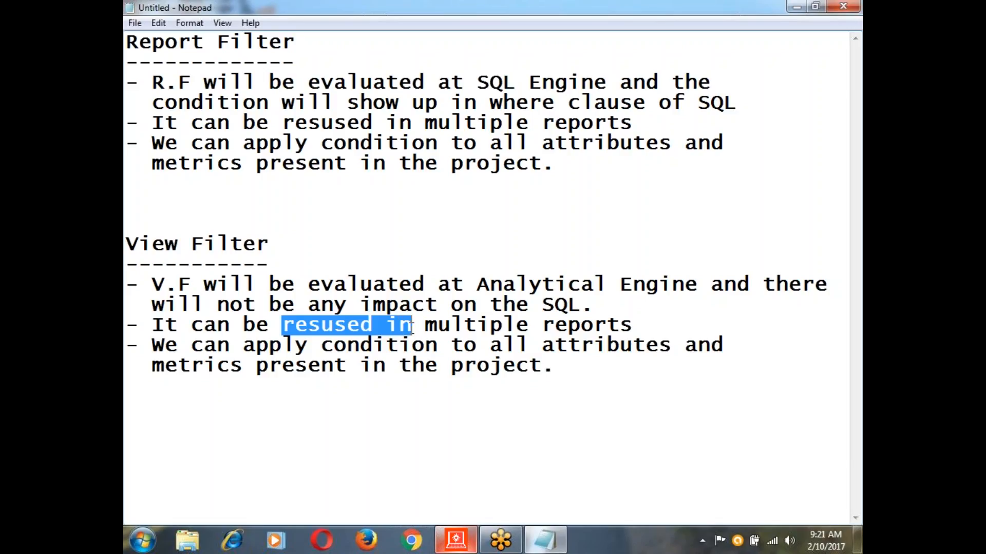
key("BackSpace")
key("BackSpace")
key("BackSpace")
key("BackSpace")
key("BackSpace")
key("BackSpace")
key("BackSpace")
key("BackSpace")
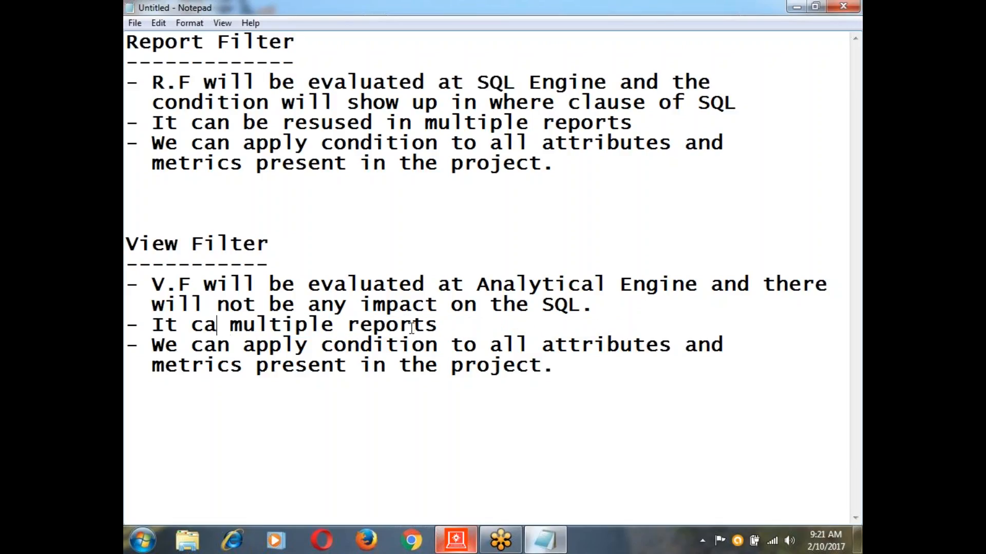
key("BackSpace")
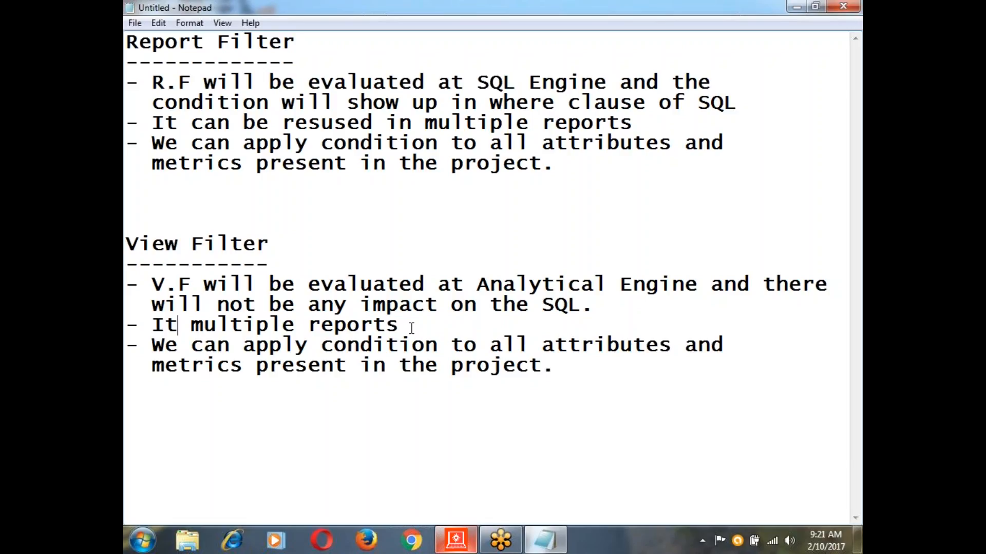
type("is limited")
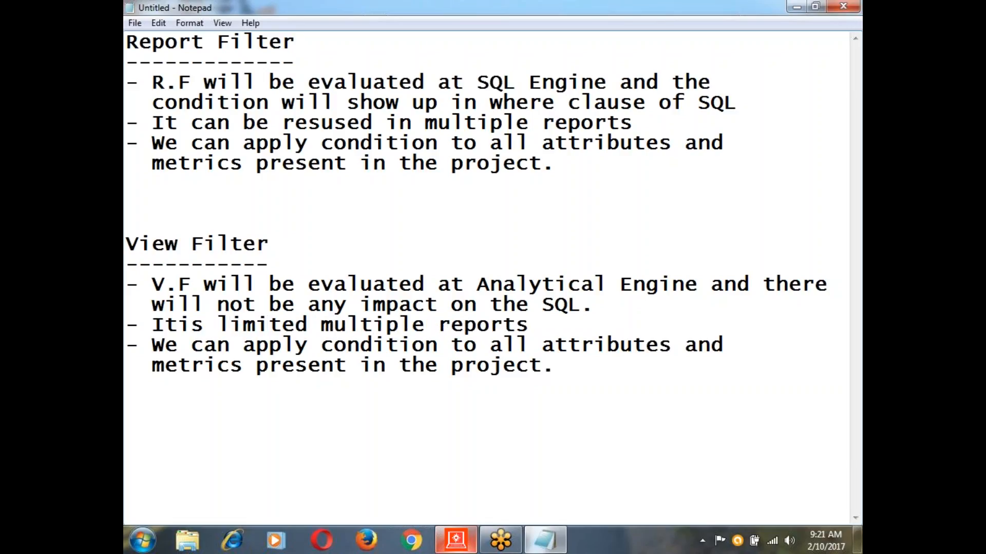
type(" to")
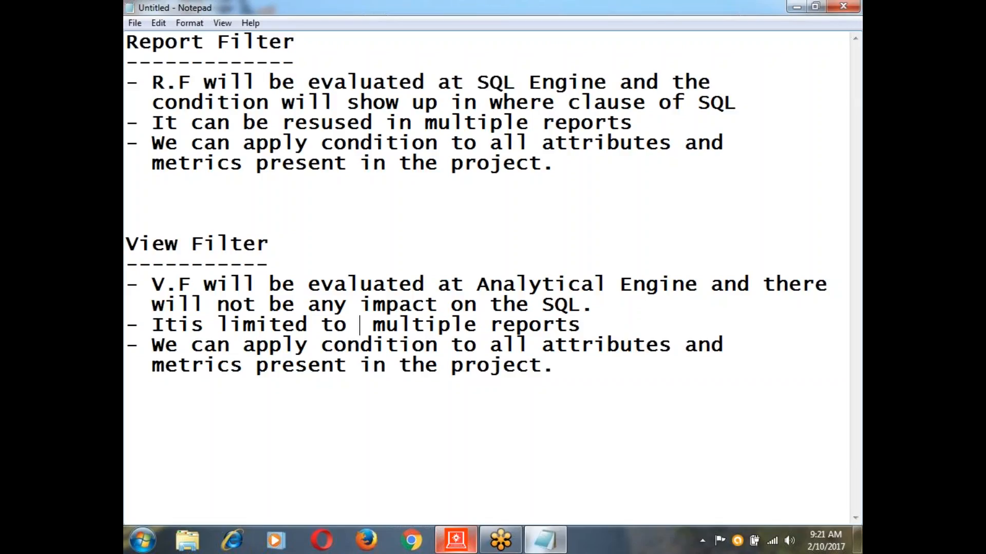
- Change "multiple reports" to "Single report" at the end of the second View Filter note
key("Delete")
key("Delete")
key("Delete")
key("Delete")
key("Delete")
key("Delete")
key("Delete")
key("Delete")
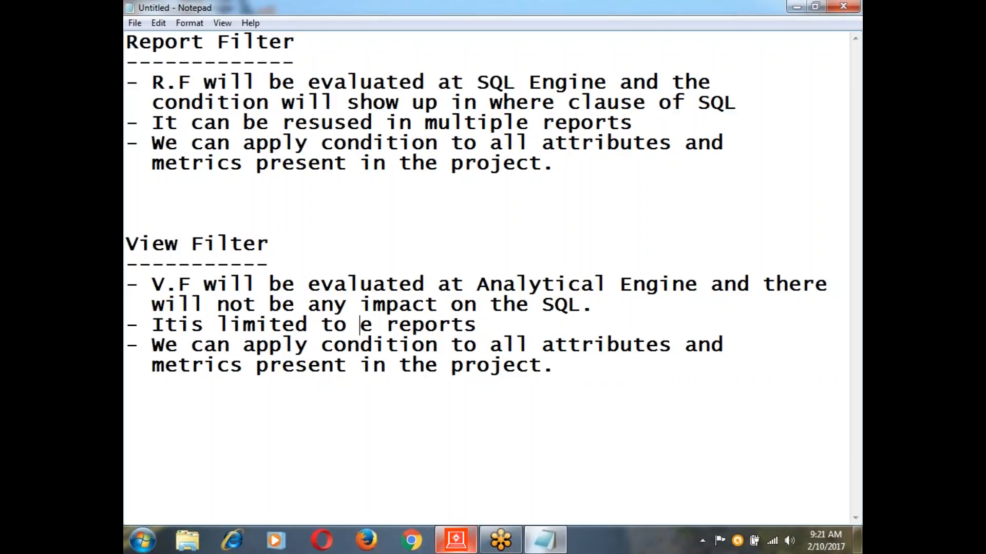
key("Delete")
type("Single")
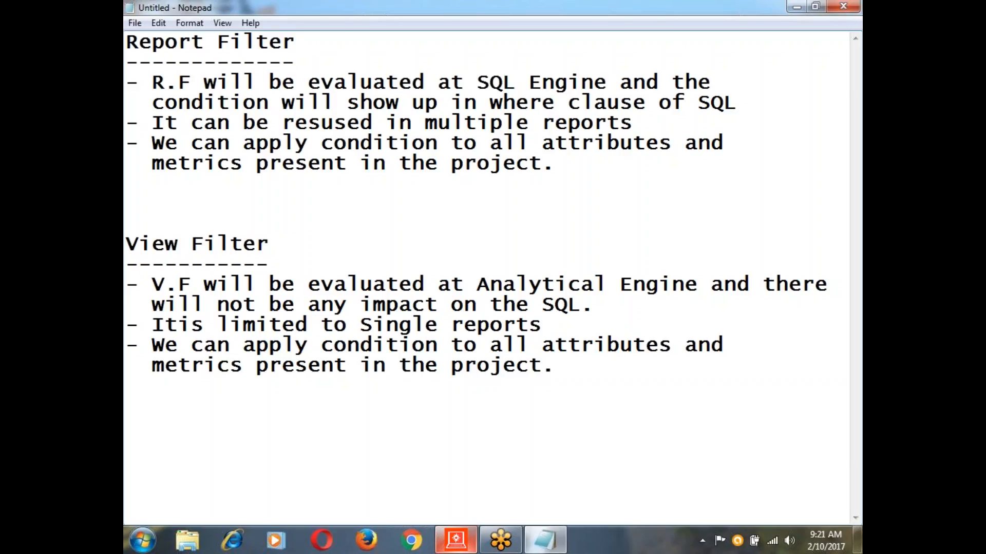
left_click(543, 325)
key("BackSpace")
- Reword the third View Filter note over two lines to "We can apply condition to objects present in Report Objects secton."
left_click_drag(543, 347, 555, 373)
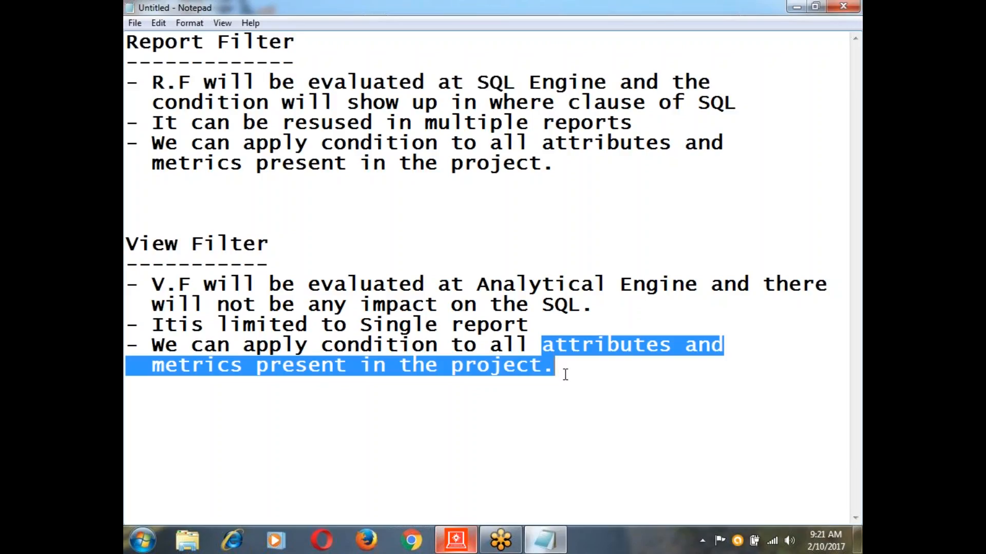
key("BackSpace")
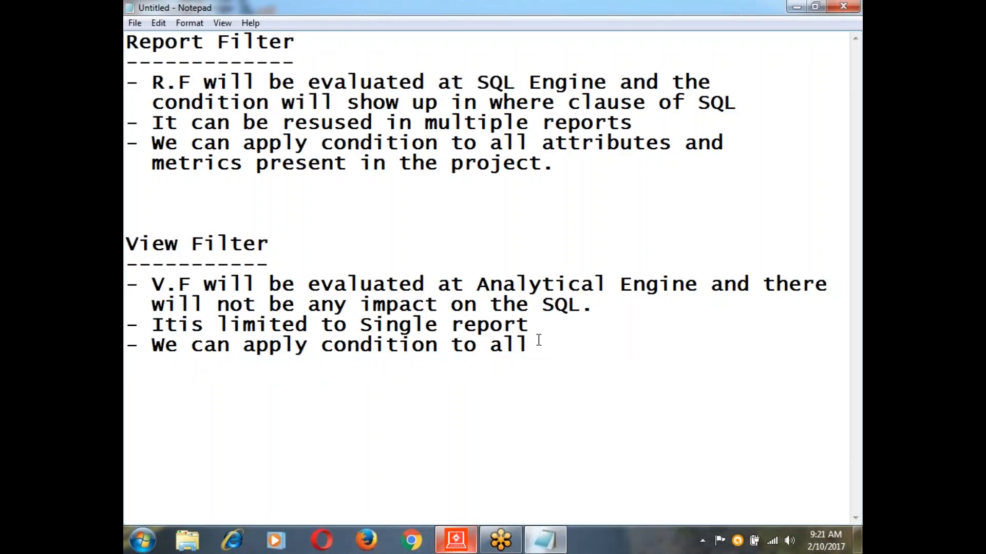
key("BackSpace")
key("BackSpace")
key("BackSpace")
type("obje")
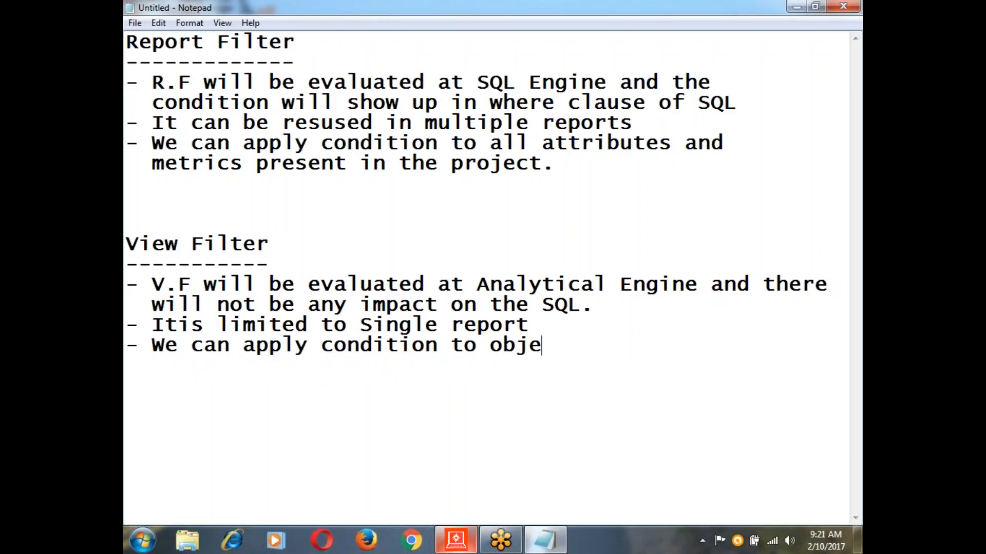
type("cts prese")
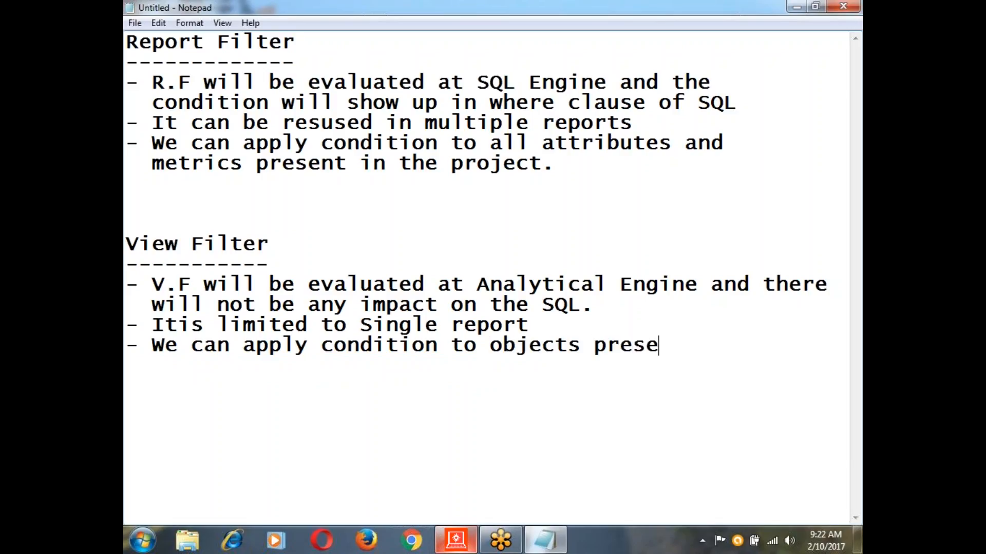
type("nt in Report")
key("Return")
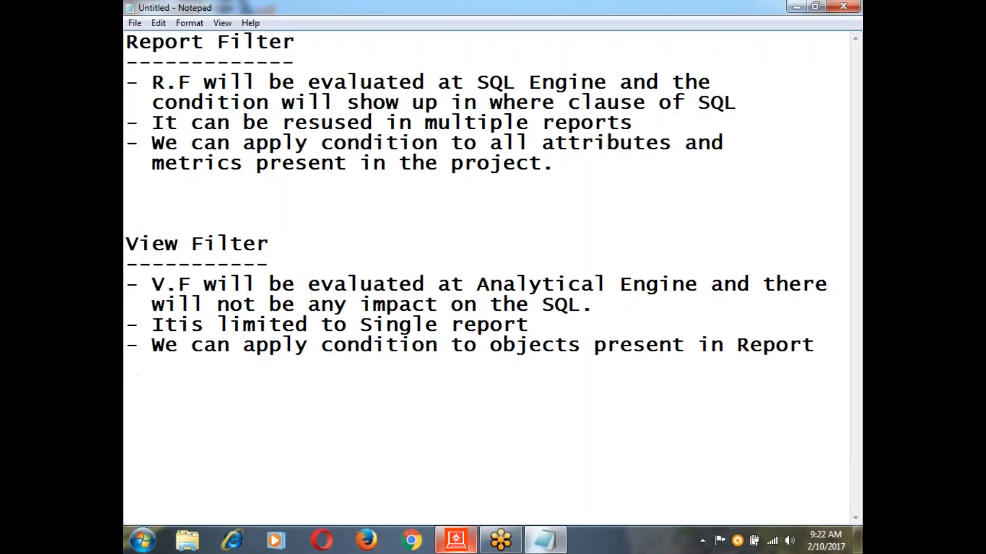
key("BackSpace")
type("Objects")
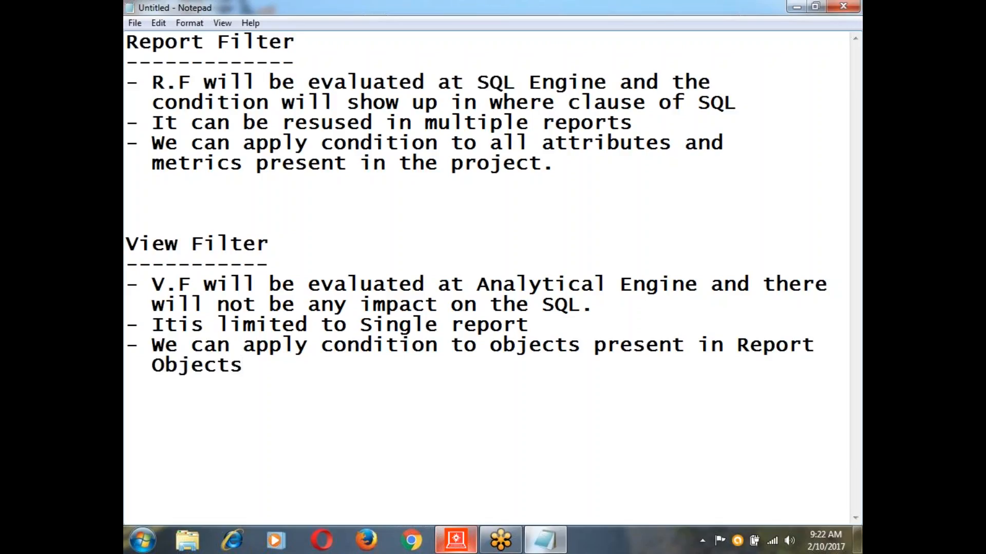
type(" secton.")
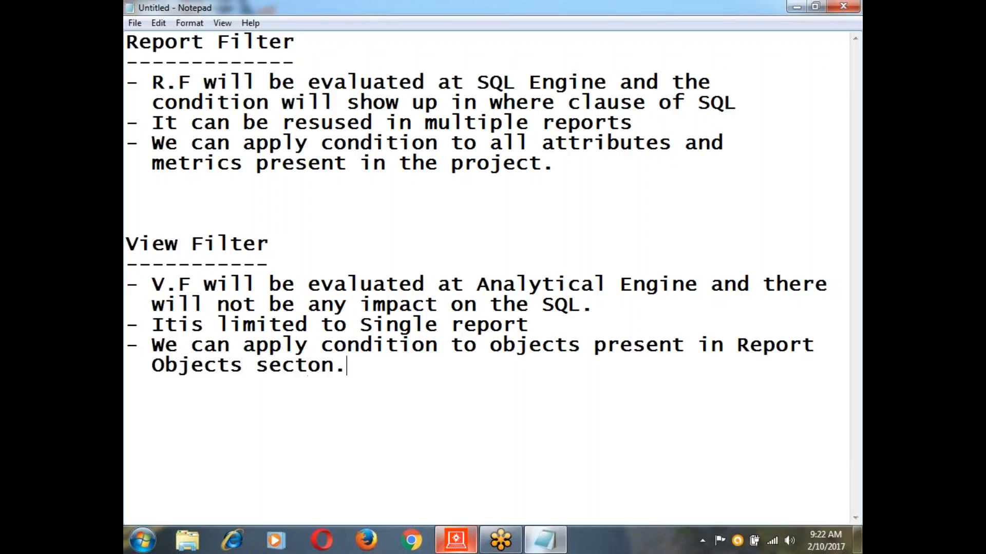
- Add a separator line of equals signs below the View Filter notes and trim it to exactly one full line
key("Return")
key("Return")
type("==================================================================")
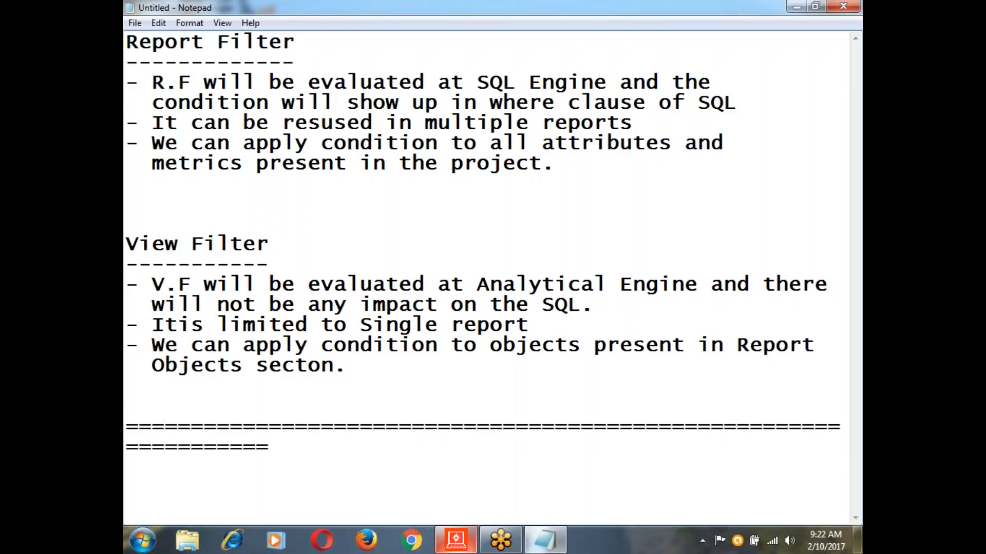
key("BackSpace")
key("BackSpace")
key("BackSpace")
key("BackSpace")
key("BackSpace")
key("BackSpace")
key("BackSpace")
key("BackSpace")
key("BackSpace")
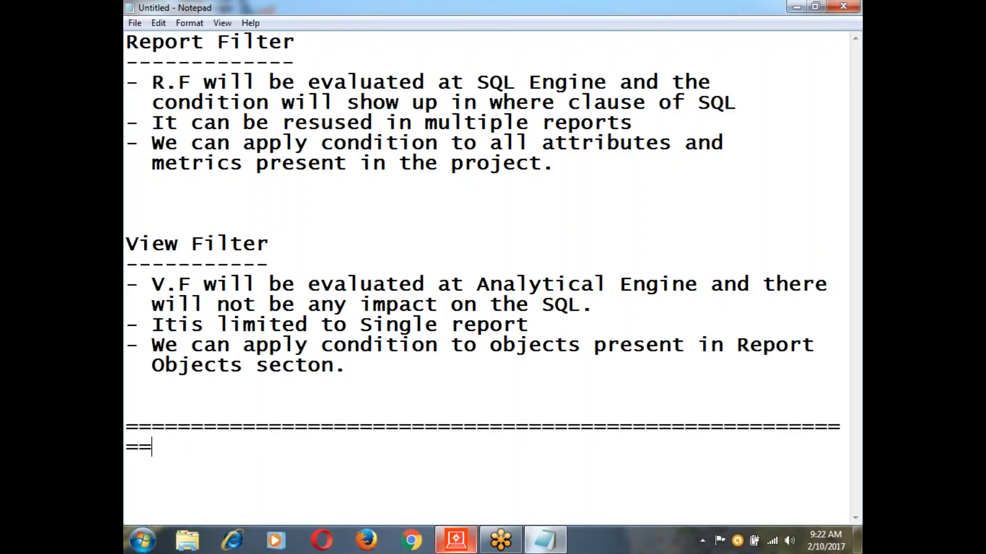
key("BackSpace")
key("BackSpace")
- Add the heading "Types of Report Filter :" with a dashed underline below the separator line, leaving a blank line between them
key("Return")
key("Return")
key("Return")
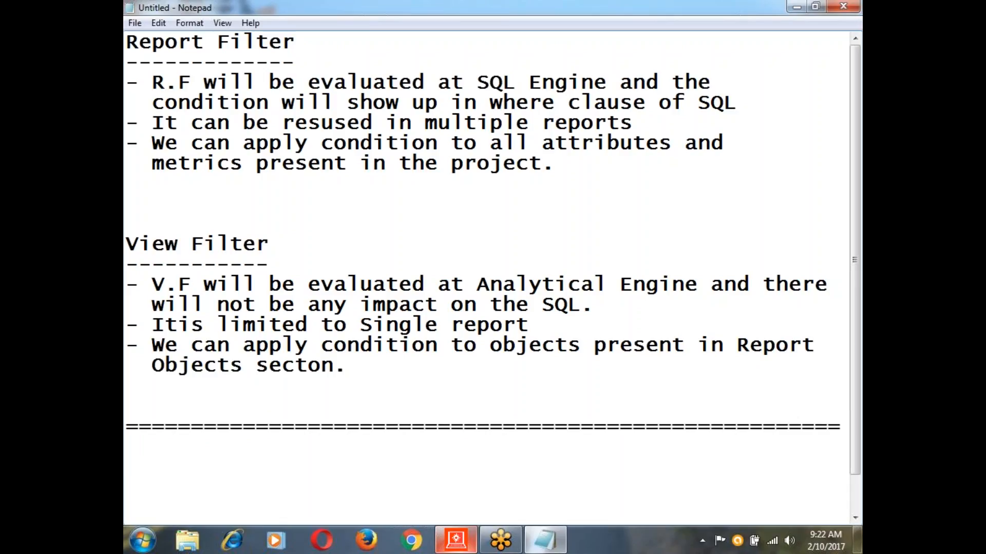
key("Up")
key("Up")
type("Types")
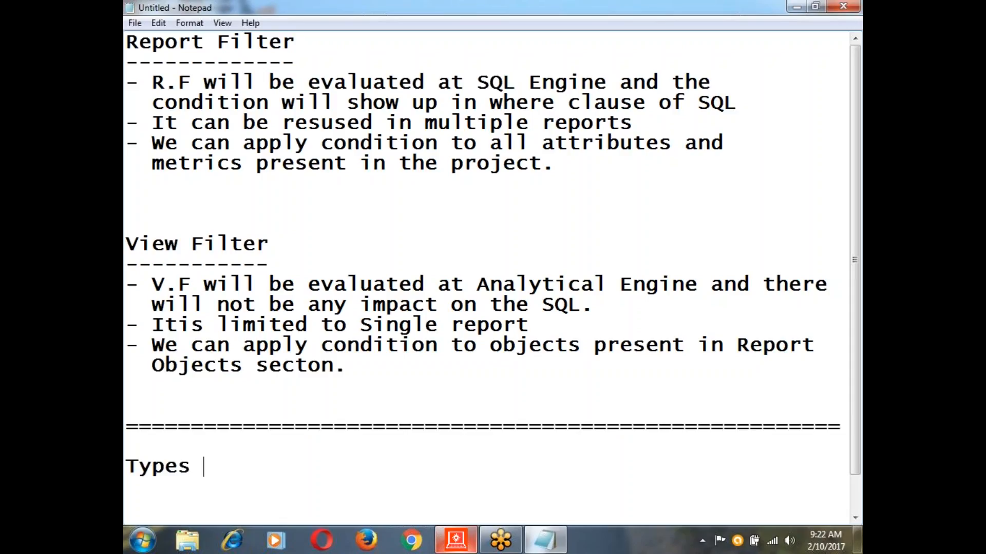
type(" of Report ")
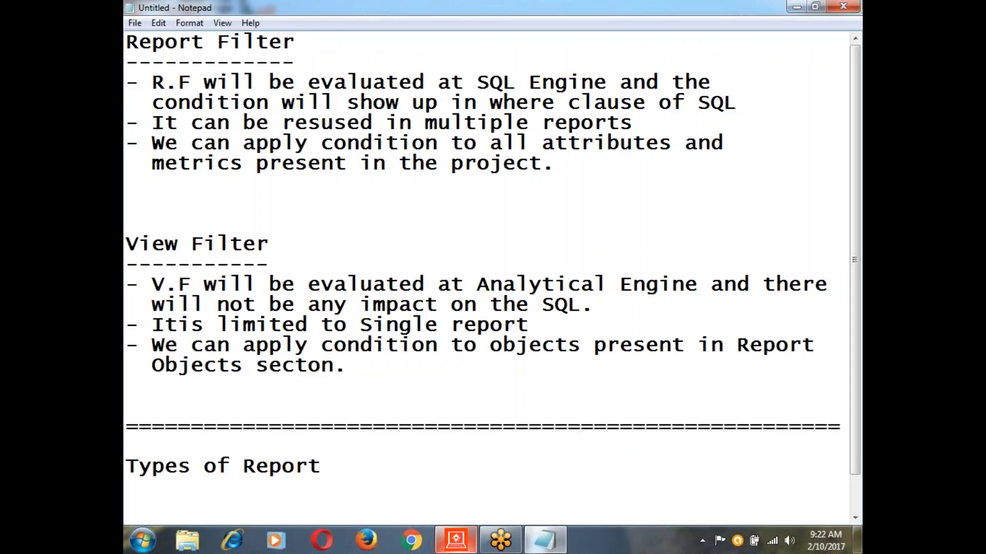
type("Filter")
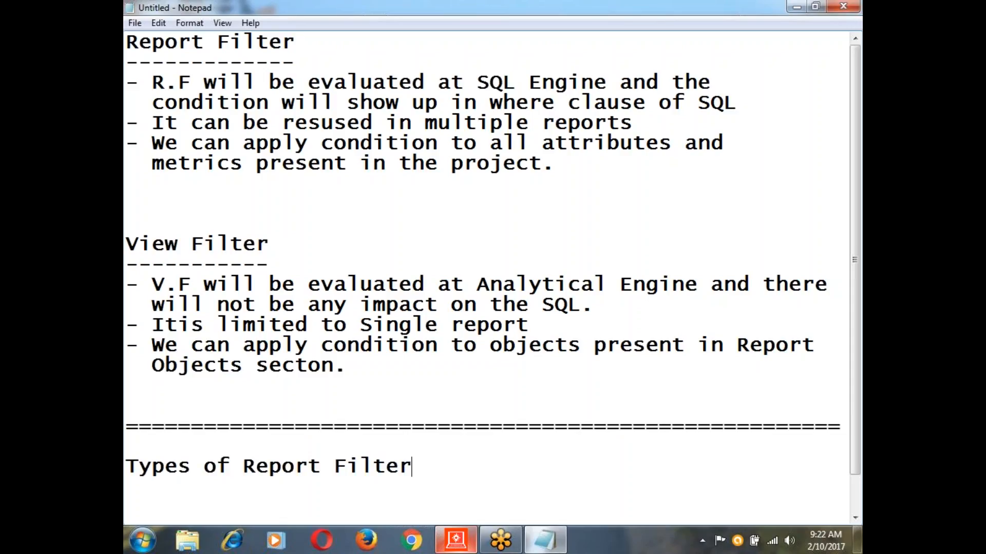
key("Return")
type("-------------------")
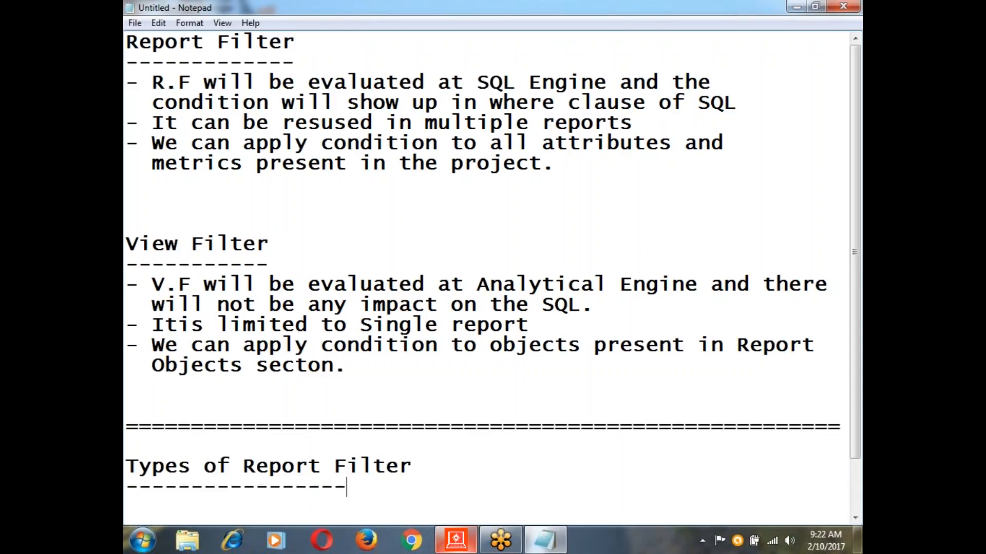
type("--- :")
- Insert three more blank lines between the last View Filter note and the separator line
double_click(302, 366)
left_click(126, 386)
left_click(347, 366)
key("Return")
key("Return")
key("Return")
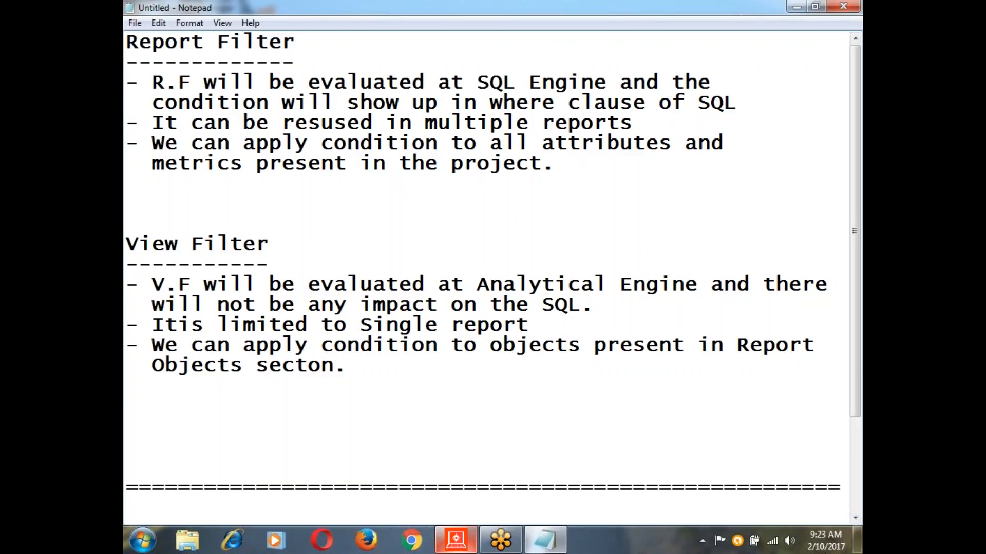
left_click(849, 257)
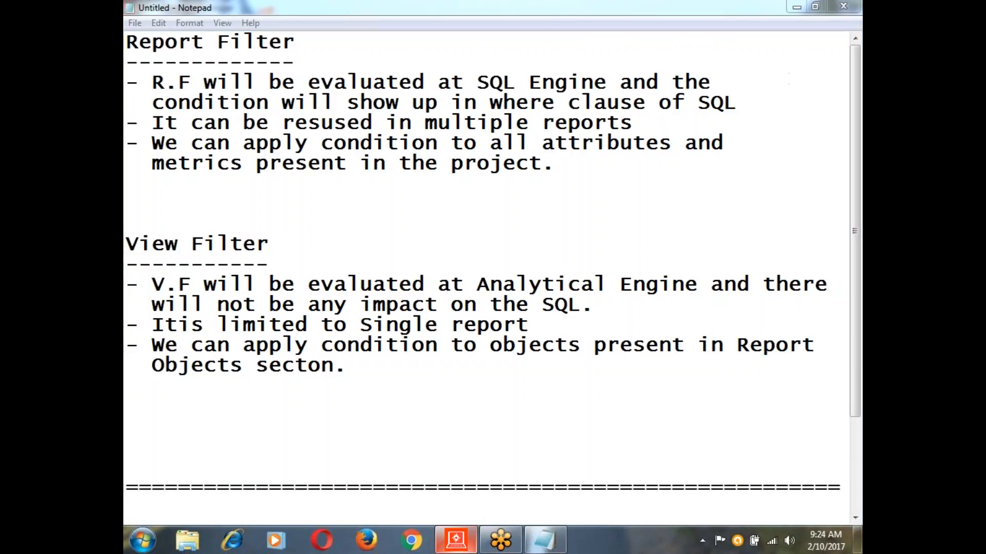
left_click(364, 441)
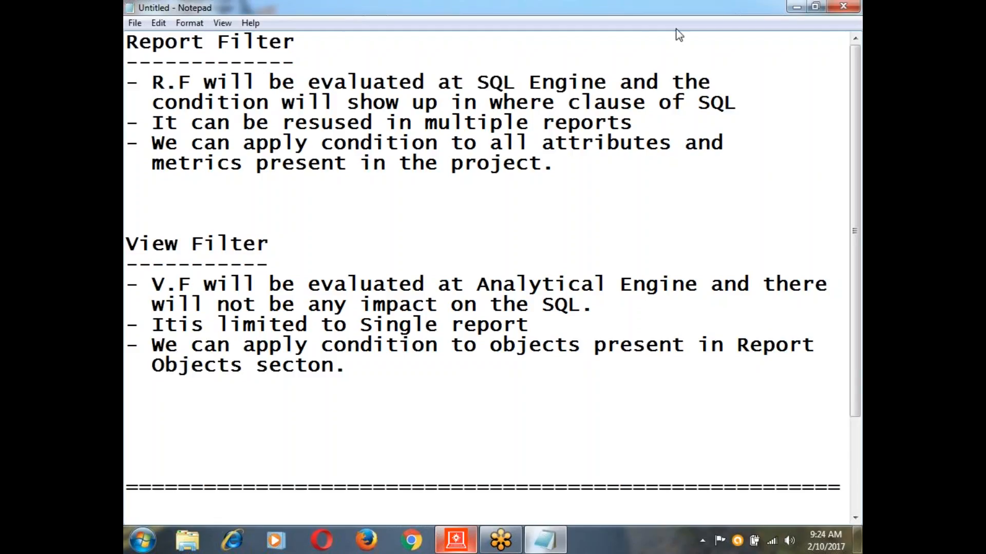
left_click(624, 17)
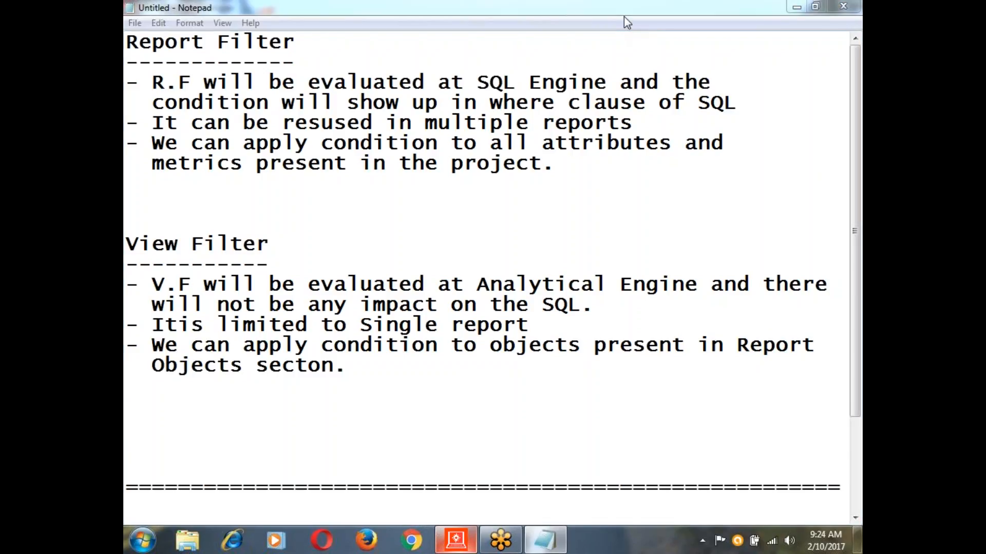
- Add a long block of blank lines beneath the underline of the "Types of Report Filter :" heading
left_click(386, 503)
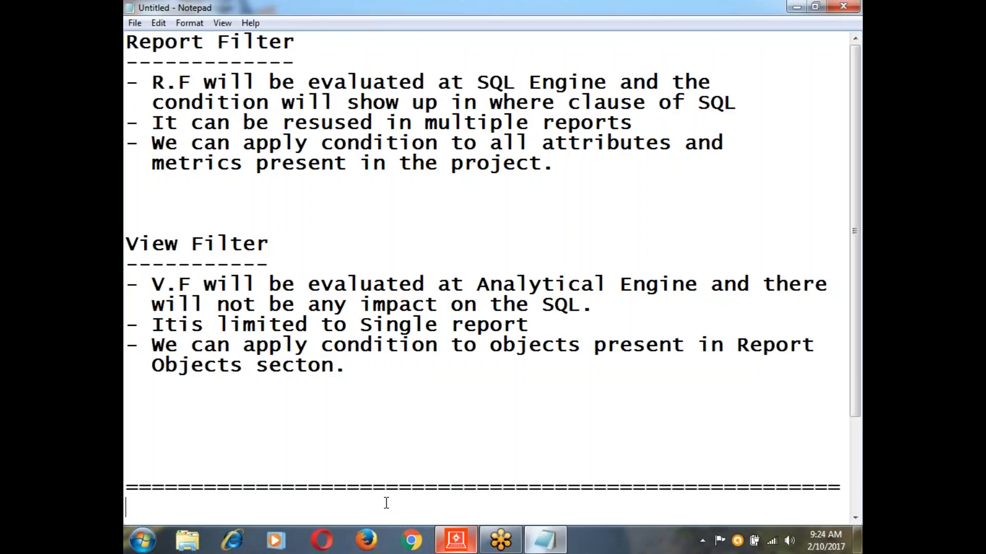
type("Types of Report Filter : ----------------------")
key("Return")
key("Return")
key("Return")
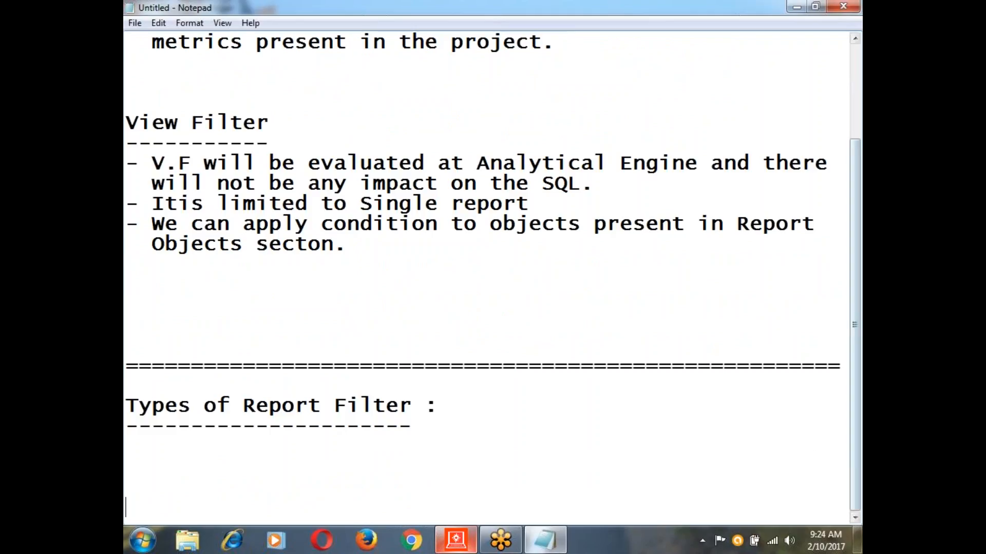
left_click(456, 414)
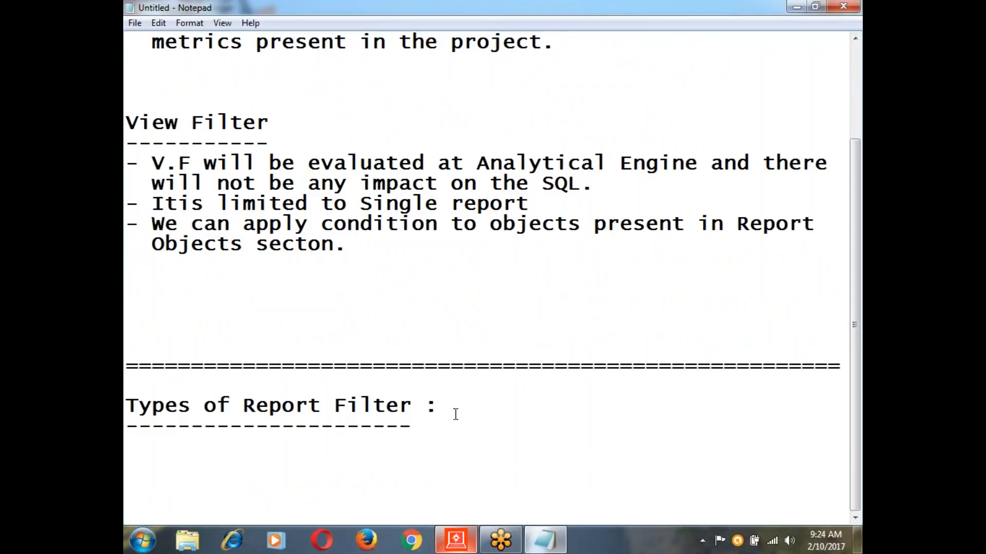
key("Down")
key("Return")
key("Return")
key("Return")
key("Return")
key("Return")
key("Return")
key("Return")
key("Return")
key("Return")
key("Return")
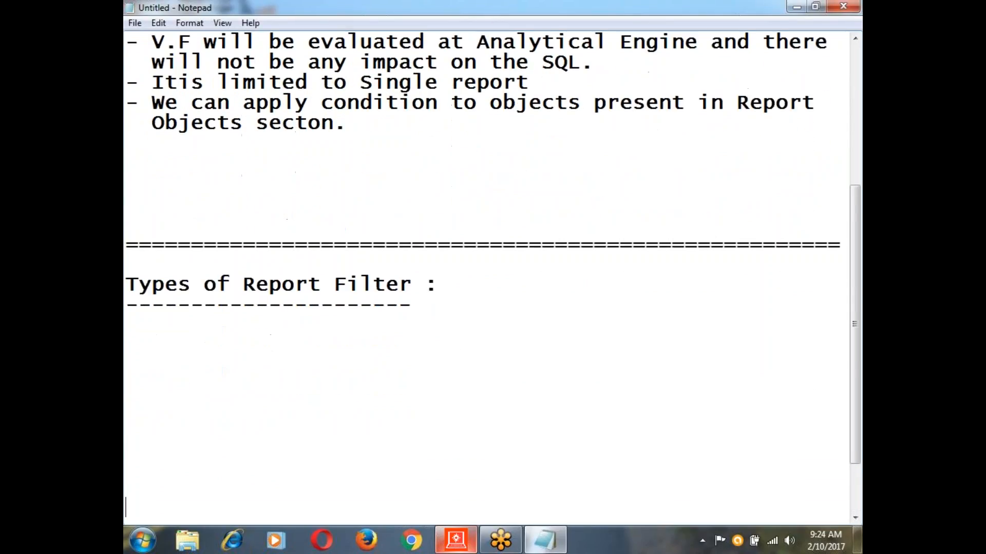
key("Return")
key("Return")
key("Return")
key("Return")
key("Return")
key("Return")
key("Return")
key("Return")
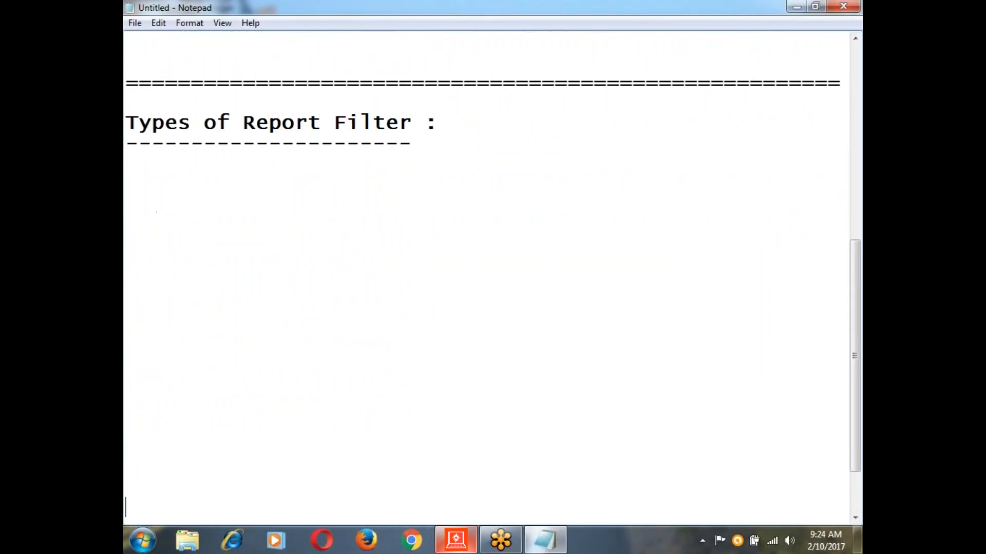
key("Return")
key("Return")
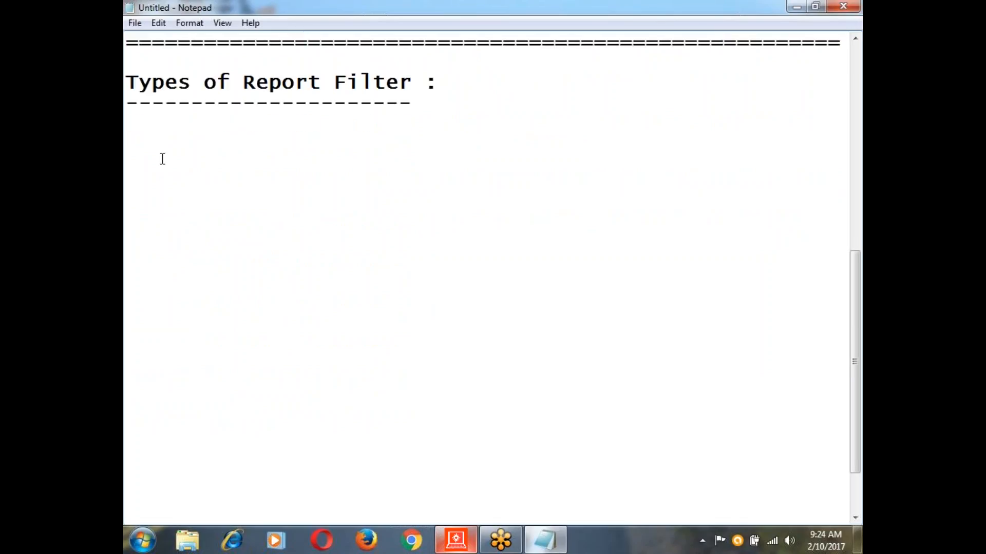
- Write "- Attribute Qualification" as the first entry under the "Types of Report Filter :" heading, leaving one blank line below the underline
left_click(149, 137)
type("- Attribute ")
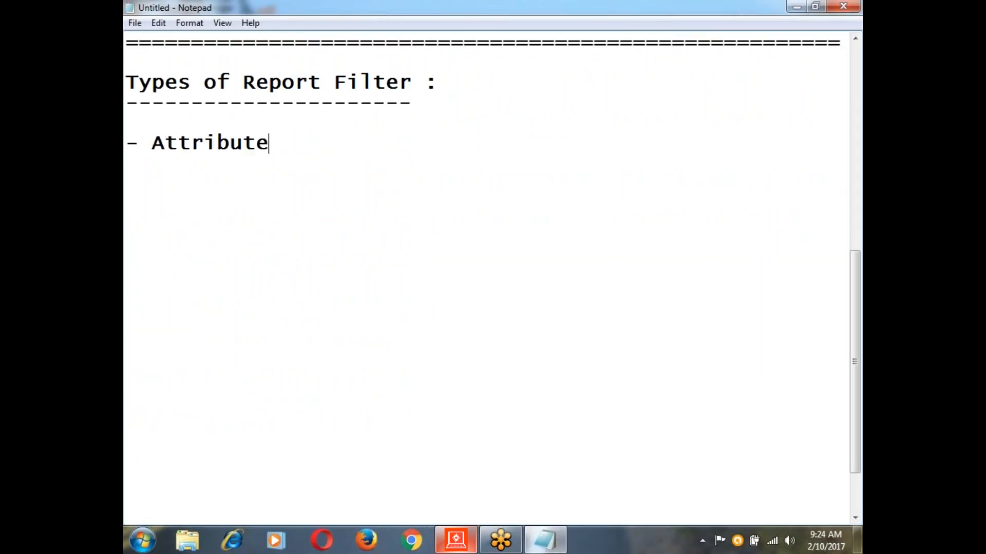
type("Qualific")
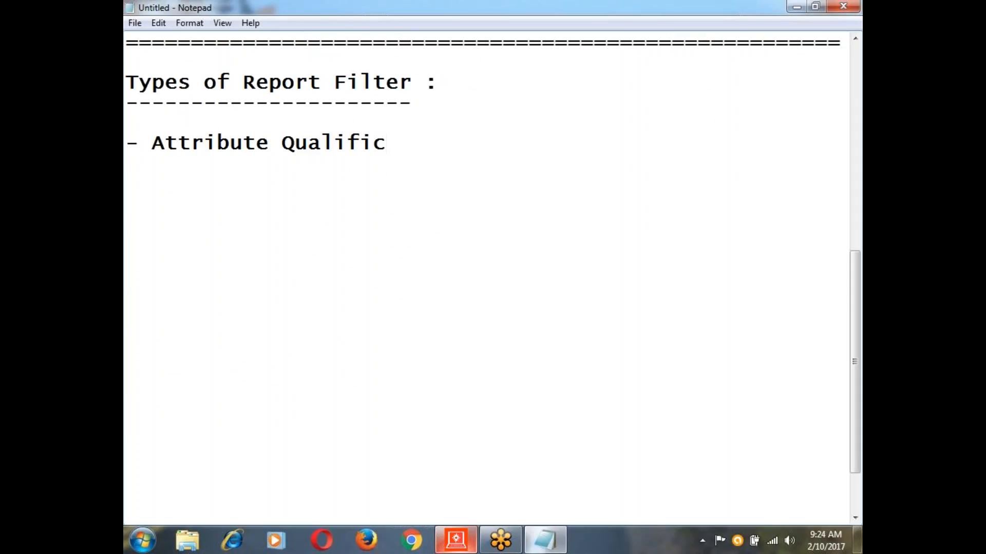
type("atio")
type("n")
key("Return")
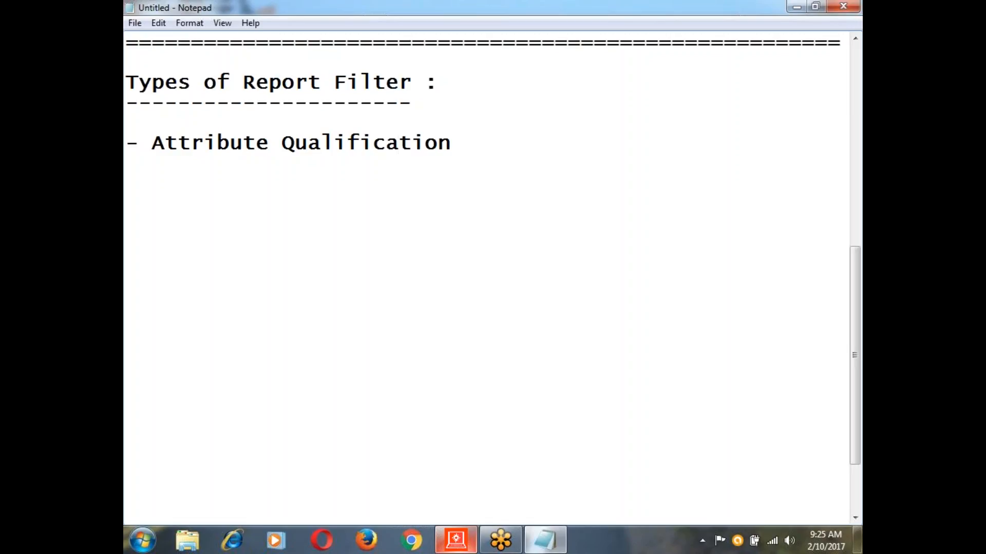
- Add "- SET Qualification" on the line directly below the Attribute Qualification entry
left_click(455, 143)
key("Return")
type("- SET ")
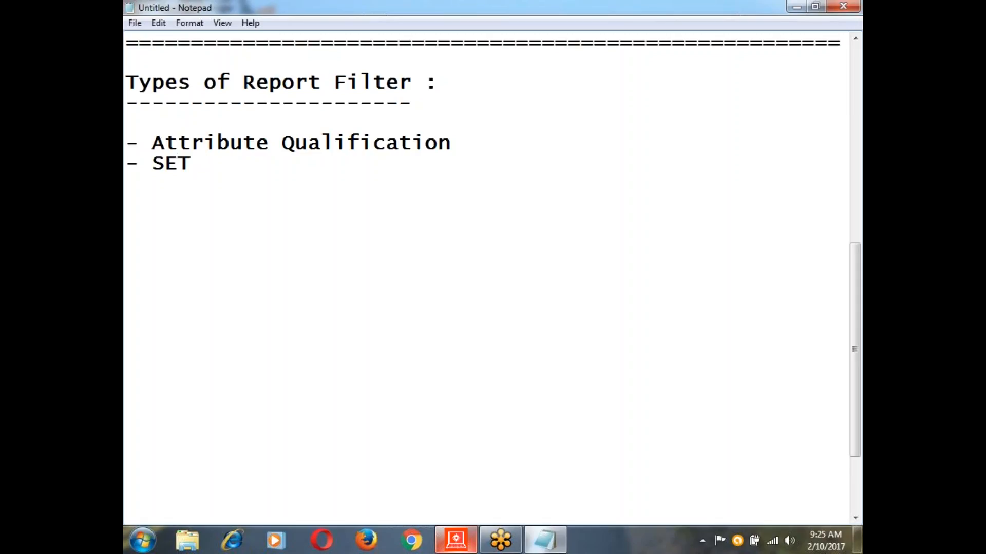
type("Qualif")
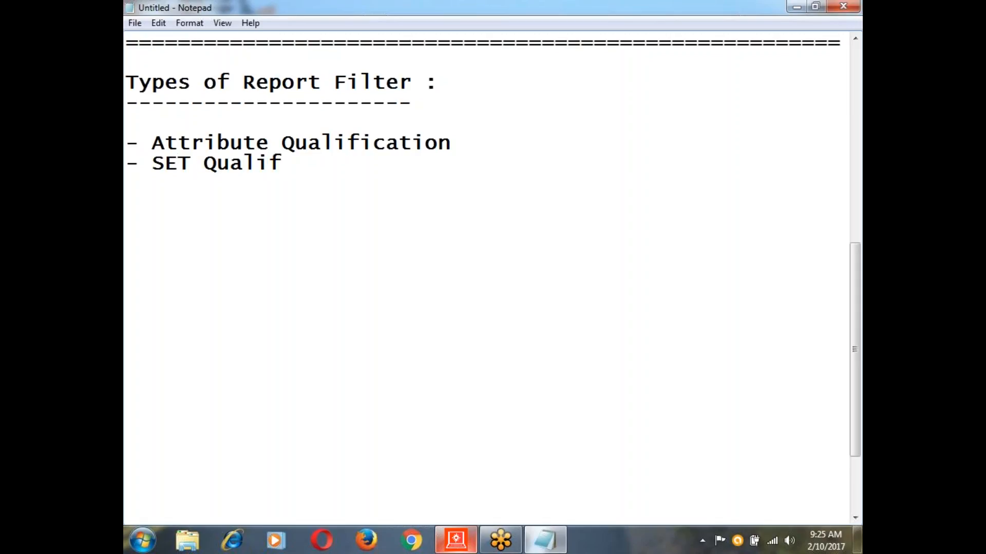
type("ication")
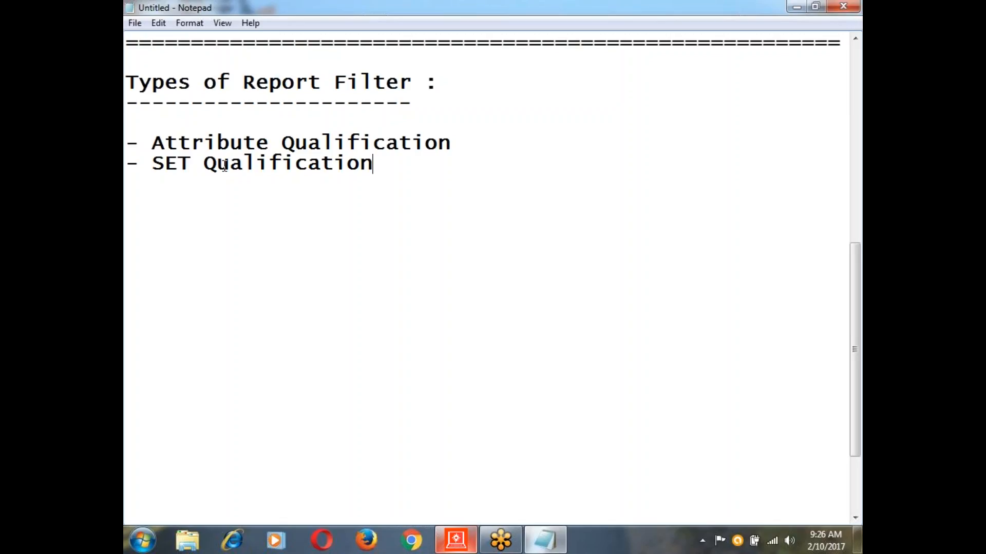
- Highlight the "Attribute Qualification" and "SET Qualification" entries one after the other
left_click_drag(152, 143, 444, 148)
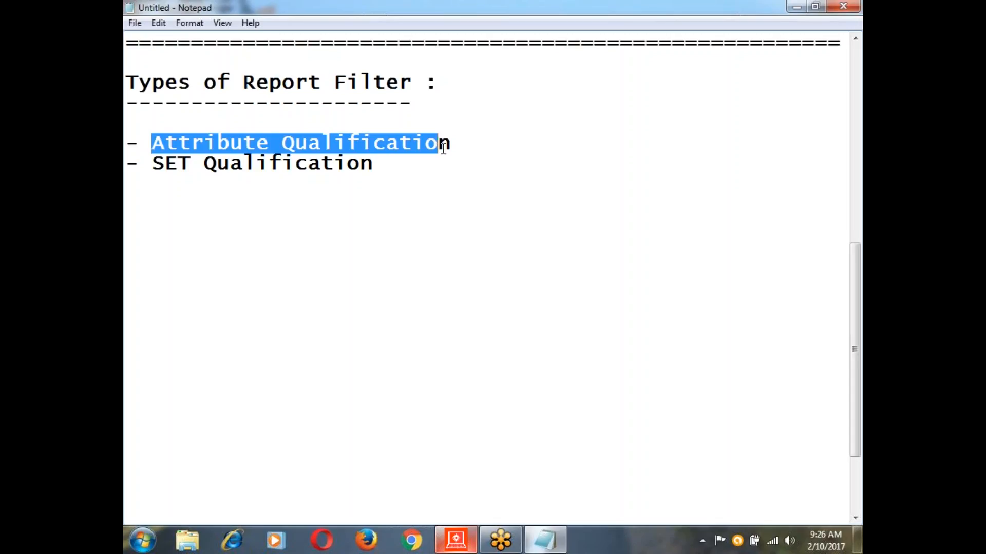
left_click_drag(153, 164, 171, 164)
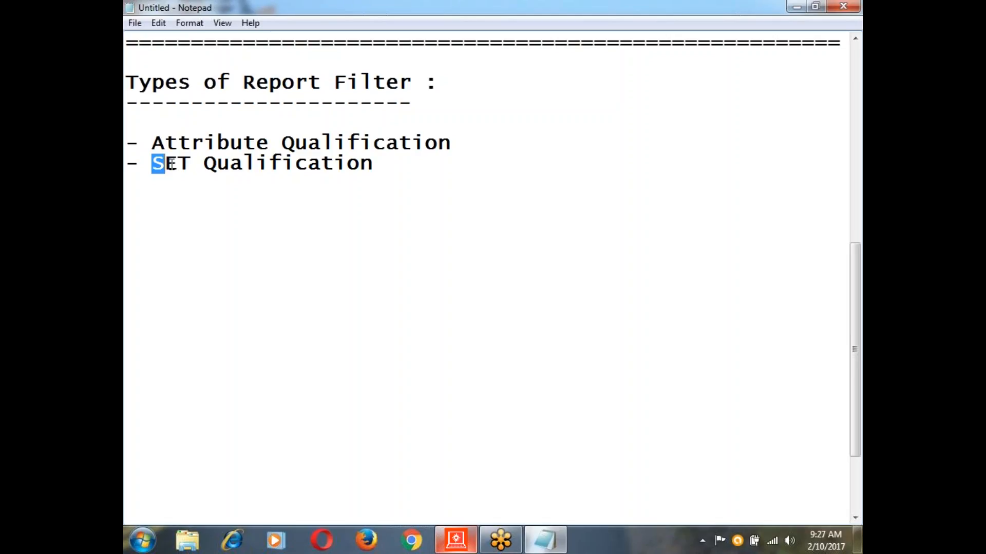
left_click_drag(171, 164, 385, 187)
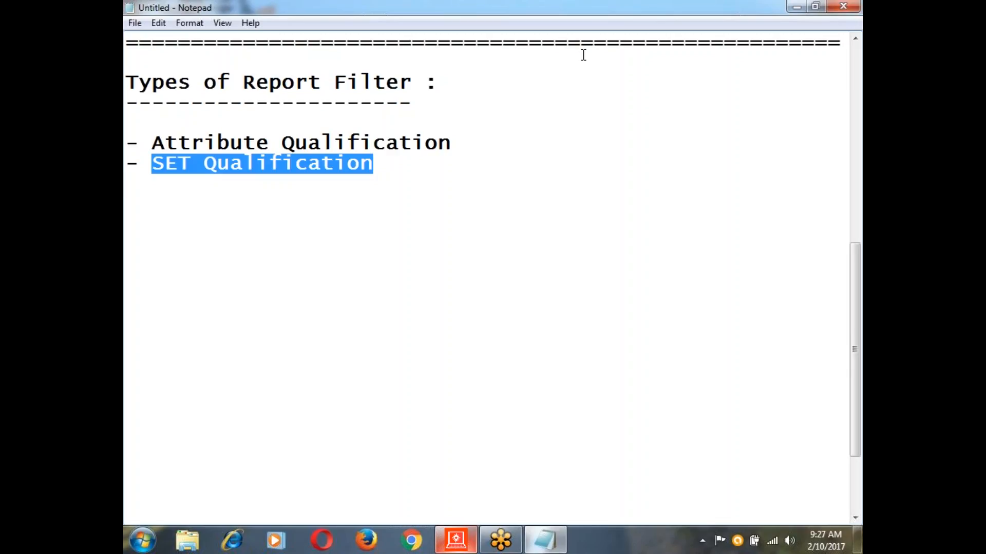
- Switch from Notepad to the MicroStrategy Developer window
left_click(797, 8)
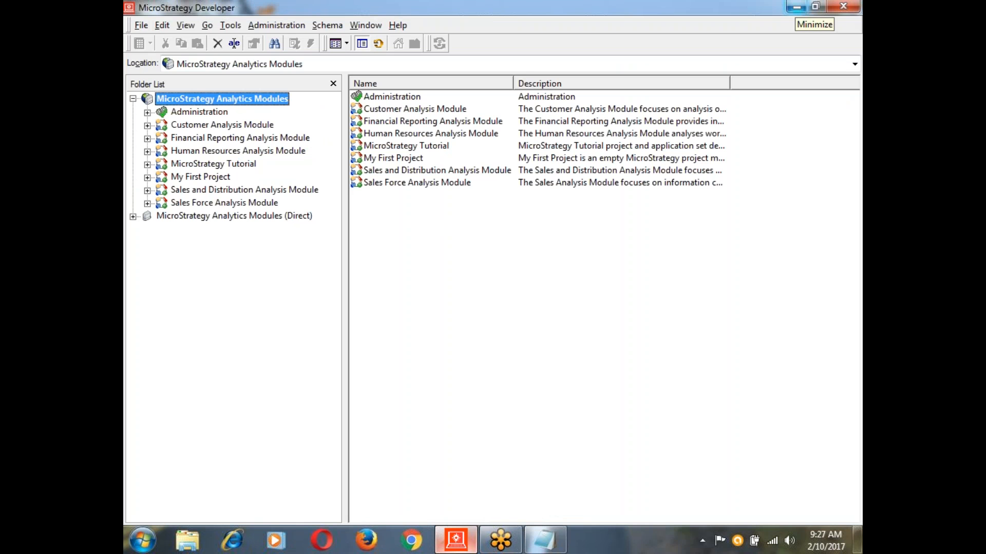
left_click(796, 7)
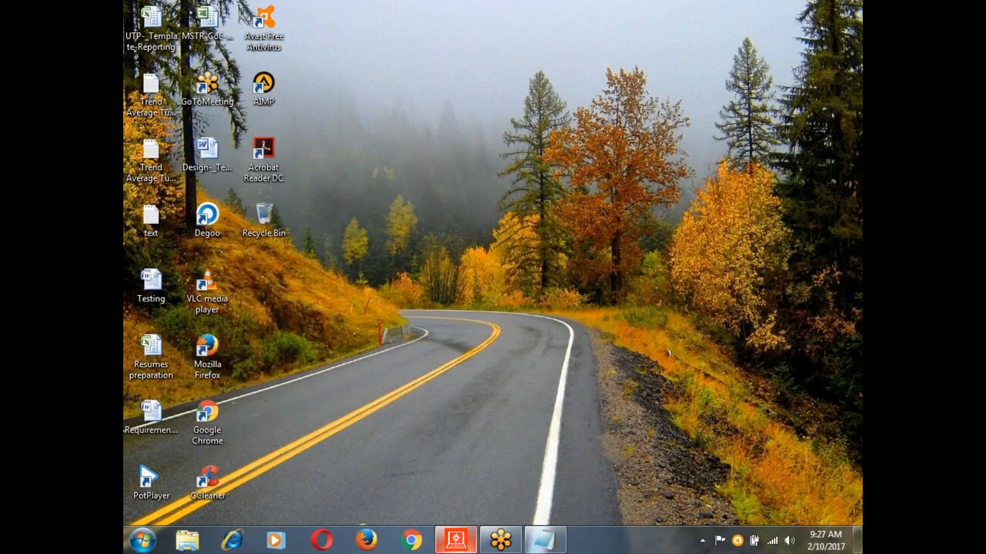
left_click(469, 537)
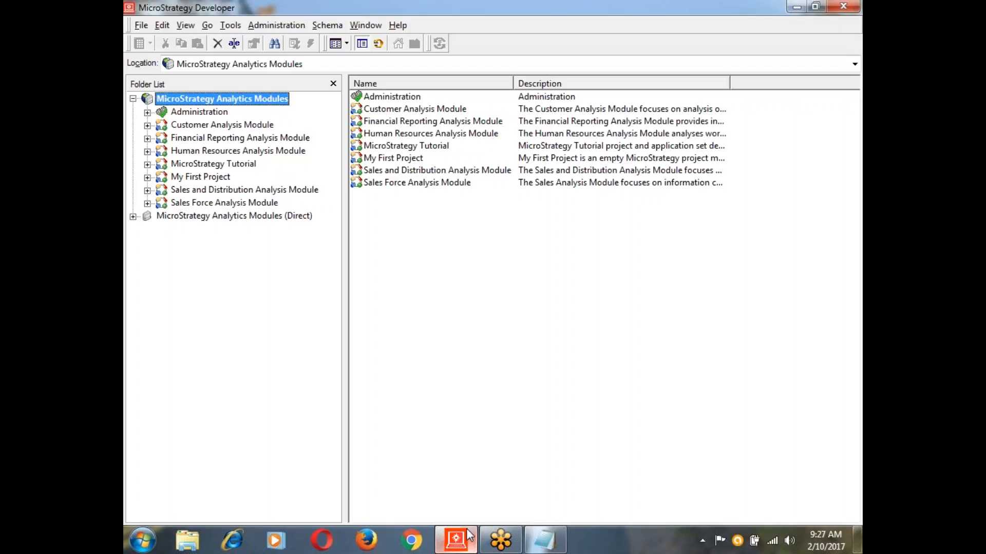
left_click(459, 540)
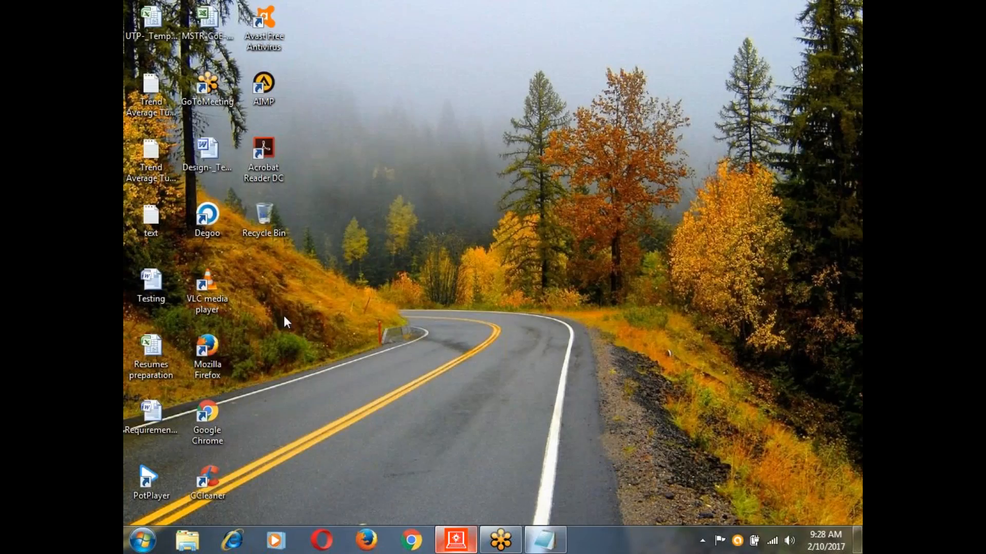
left_click(132, 217)
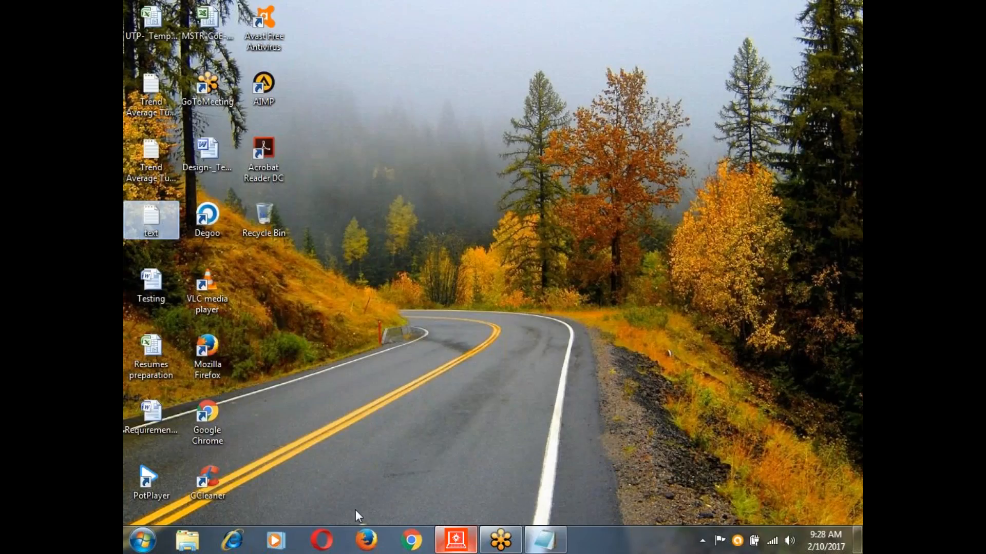
left_click(450, 540)
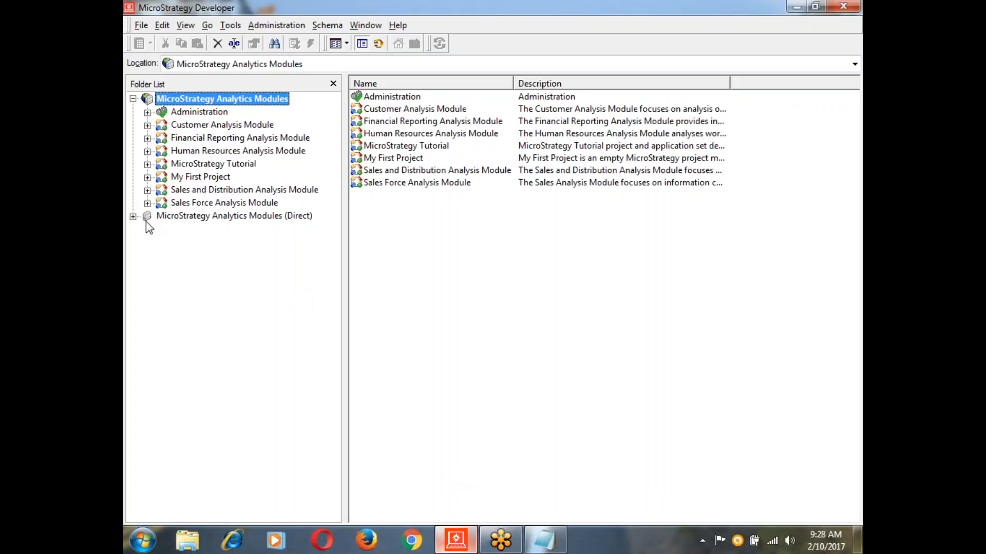
- Log in to the MicroStrategy Analytics Modules (Direct) project source as Administrator and expand its MicroStrategy Tutorial project
left_click(133, 217)
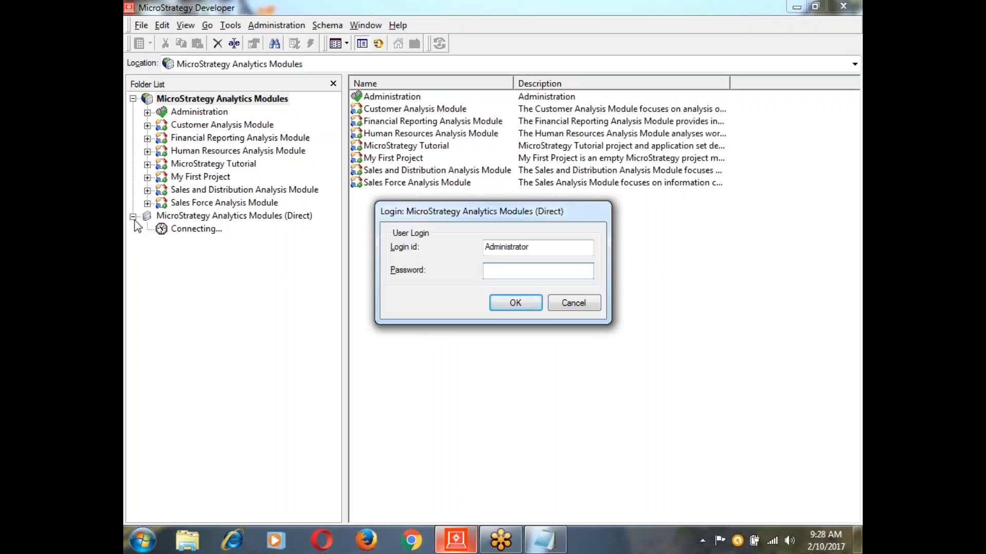
left_click(515, 303)
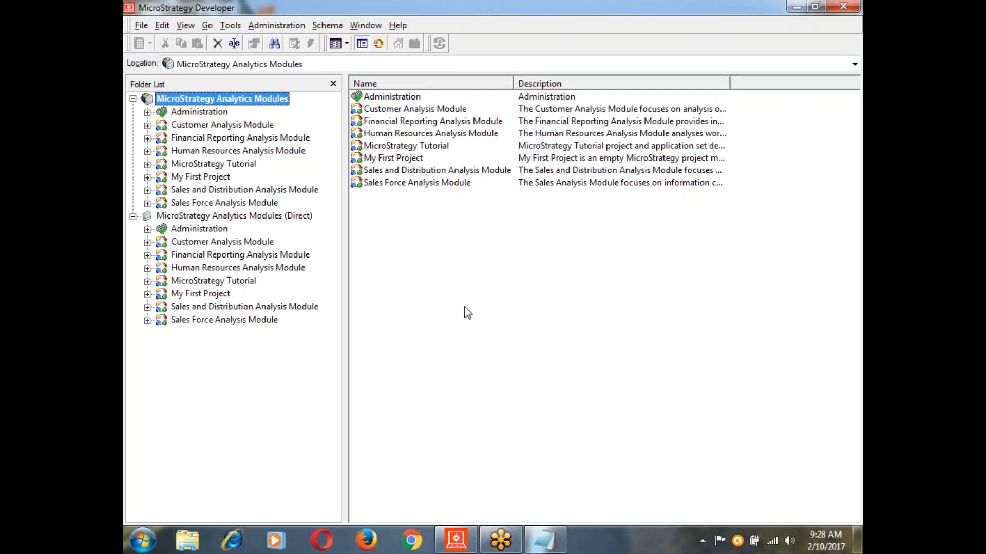
double_click(205, 285)
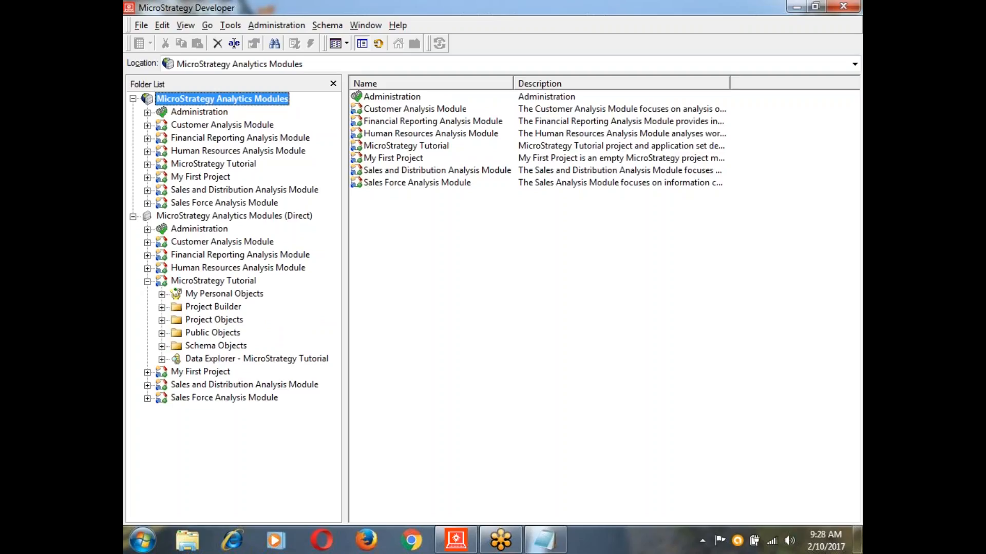
- Open the Filters folder under Public Objects in the MicroStrategy Tutorial project and expand its subfolders
left_click(191, 333)
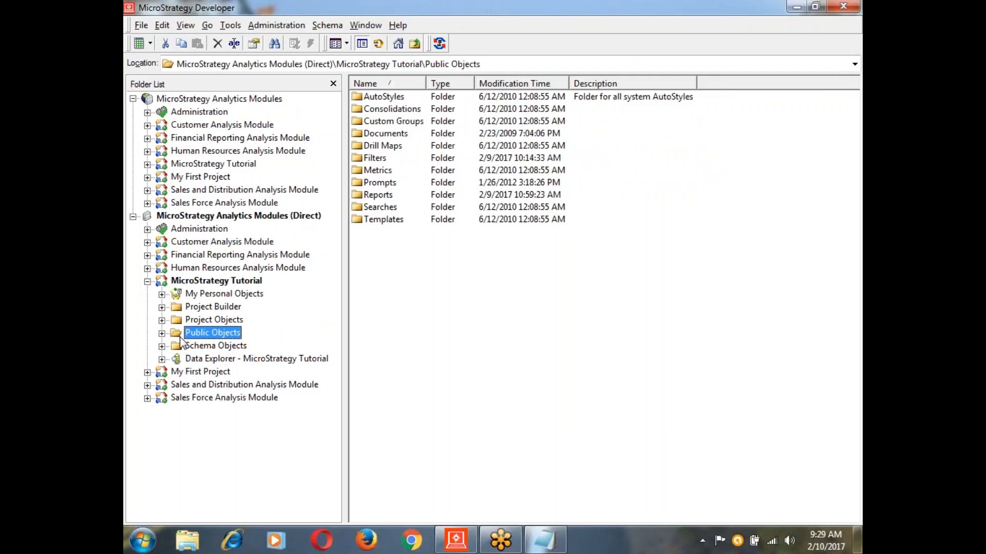
left_click(162, 334)
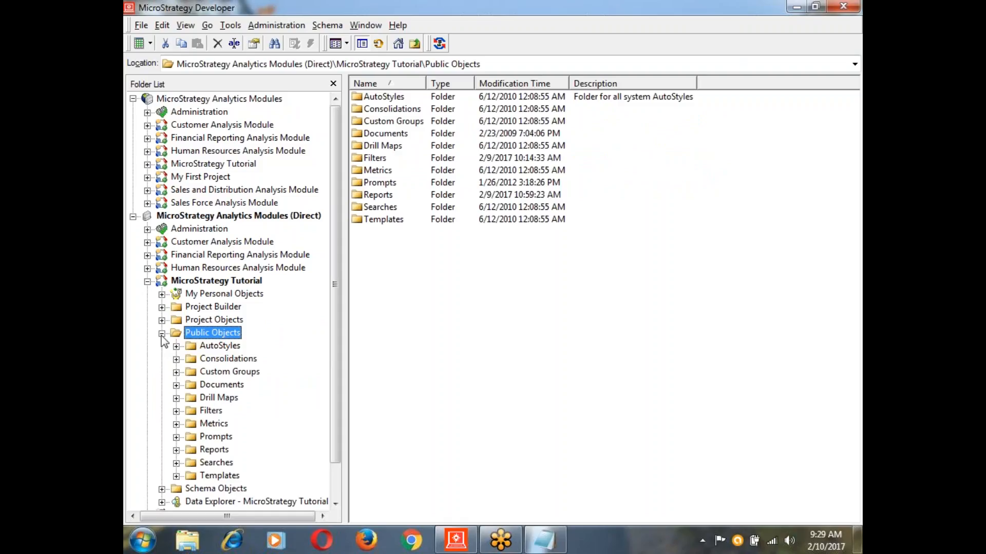
left_click(213, 410)
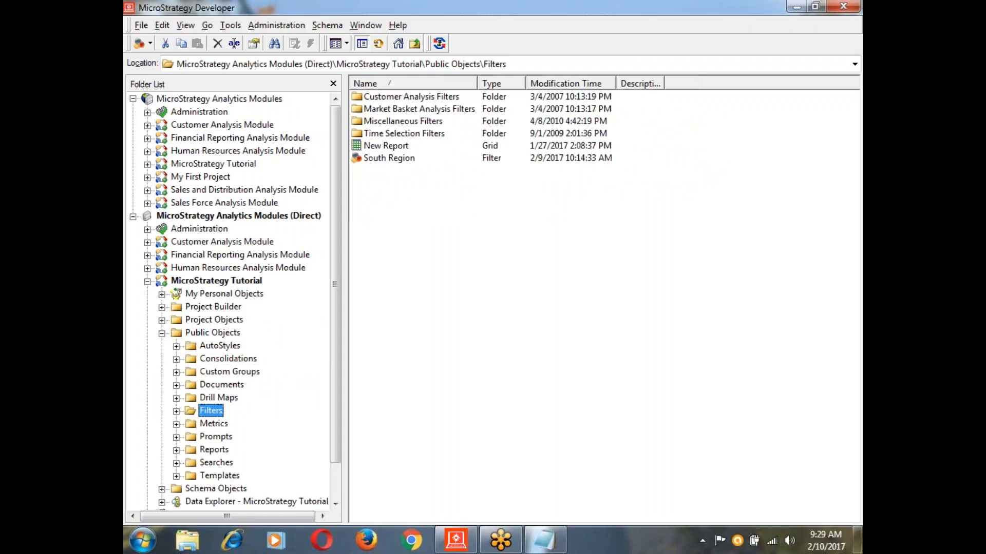
left_click(176, 412)
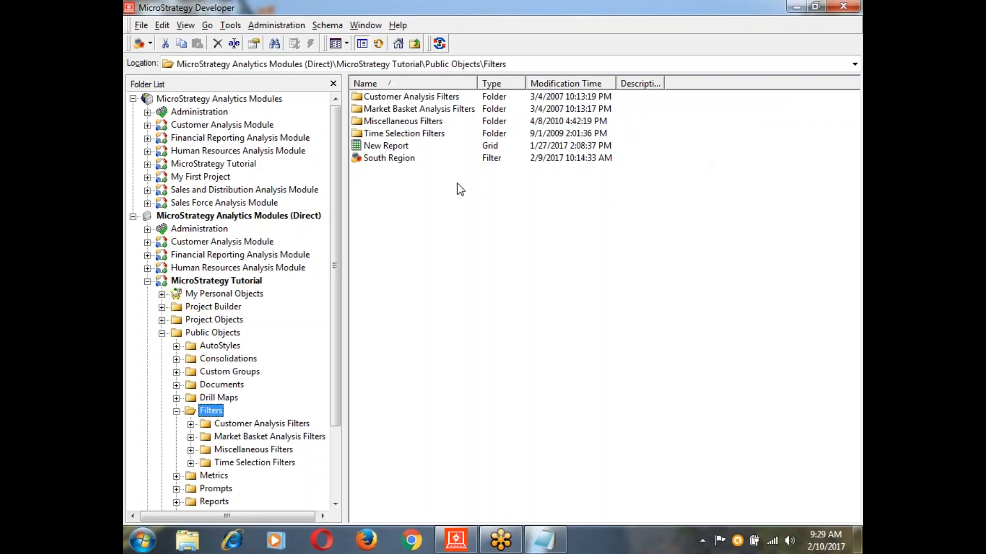
- Create a new folder named "Demo Filters" inside the Filters folder
right_click(417, 211)
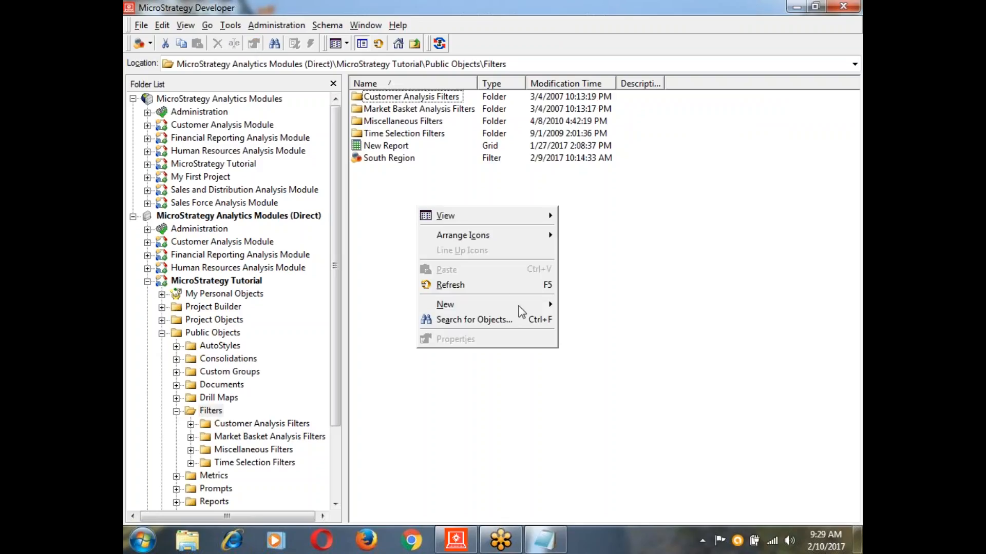
mouse_move(520, 308)
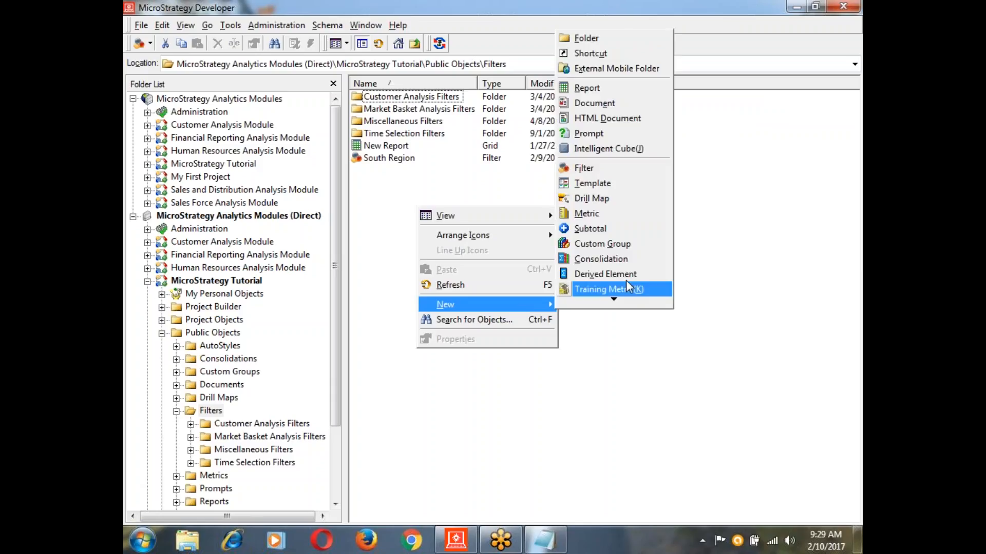
left_click(601, 43)
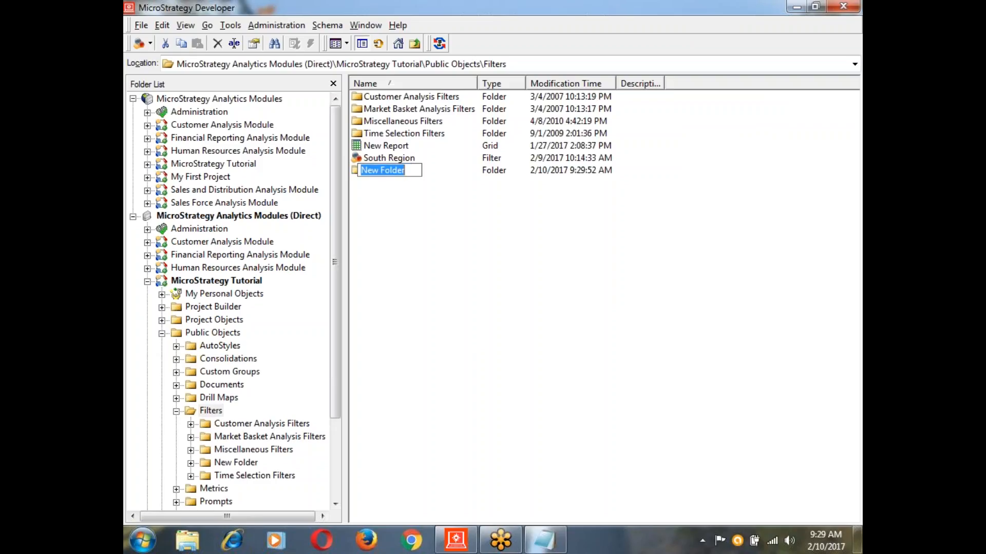
key("BackSpace")
type("De")
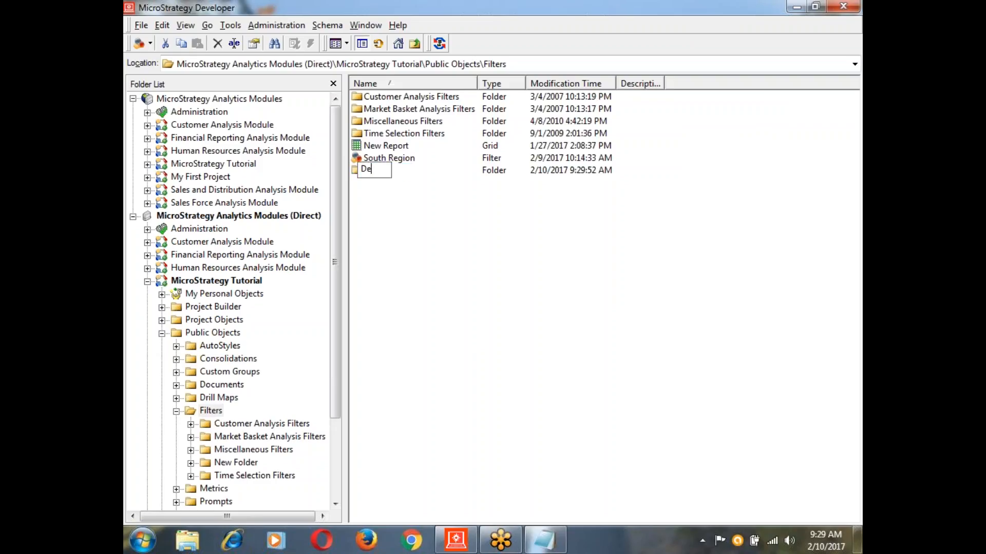
type("mo Filters")
left_click(470, 278)
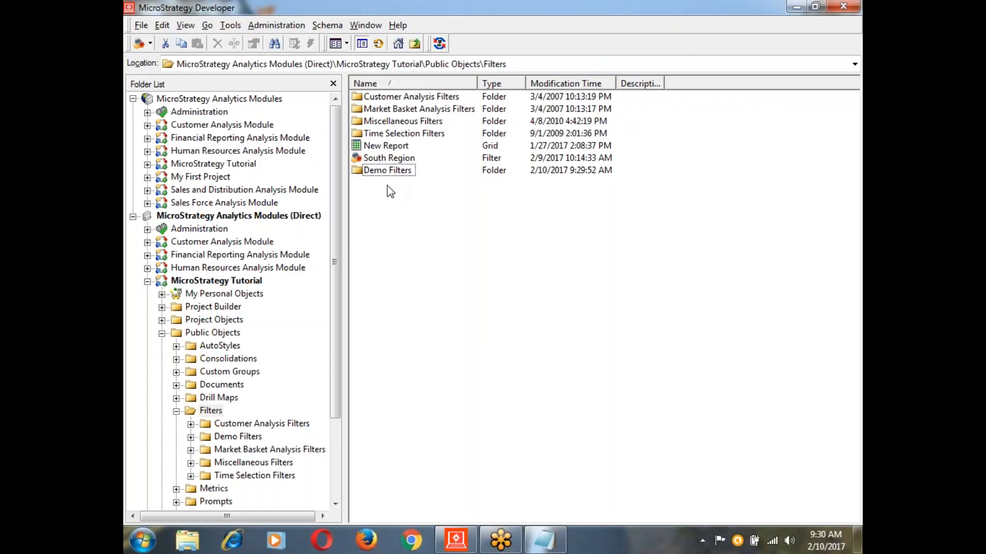
- Open the Demo Filters folder and start a new empty filter in it
double_click(386, 173)
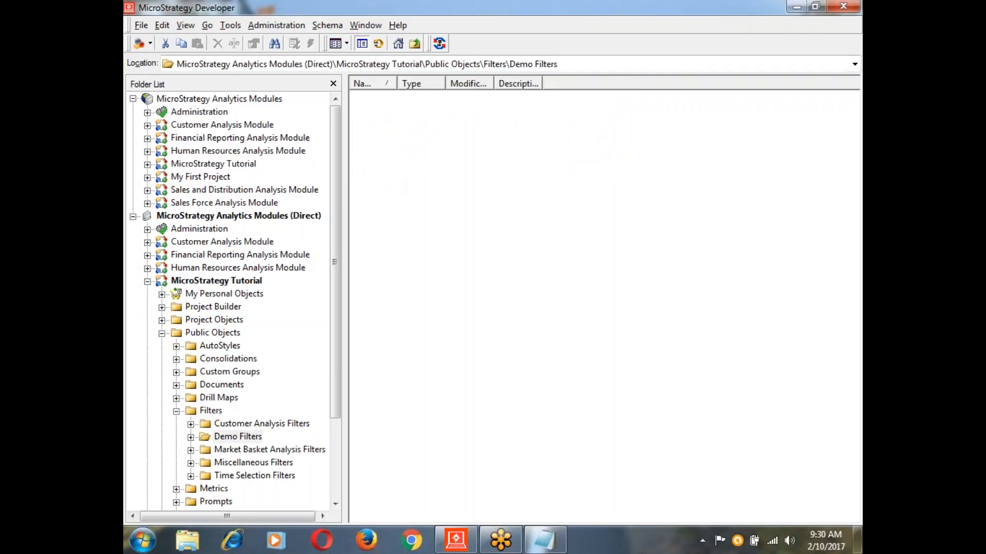
right_click(383, 154)
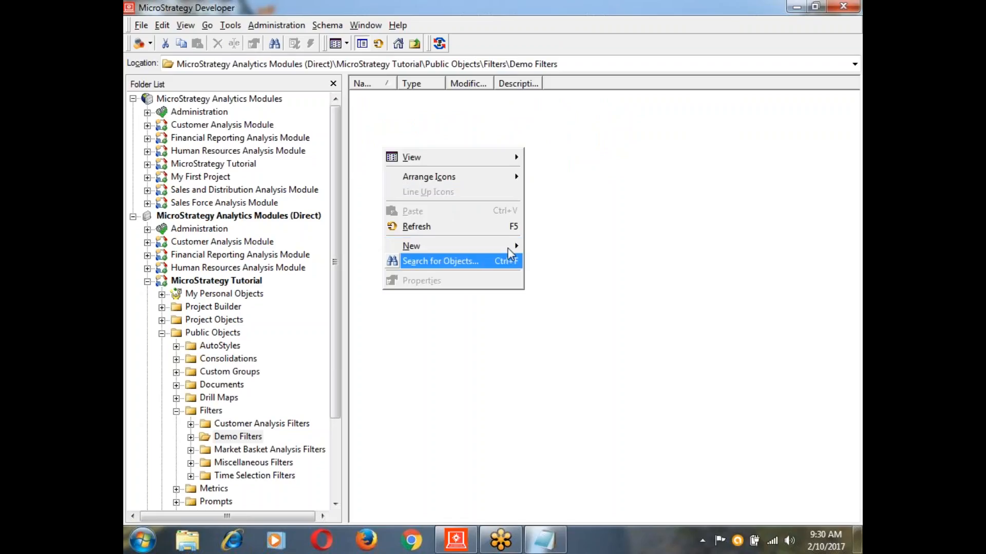
mouse_move(508, 248)
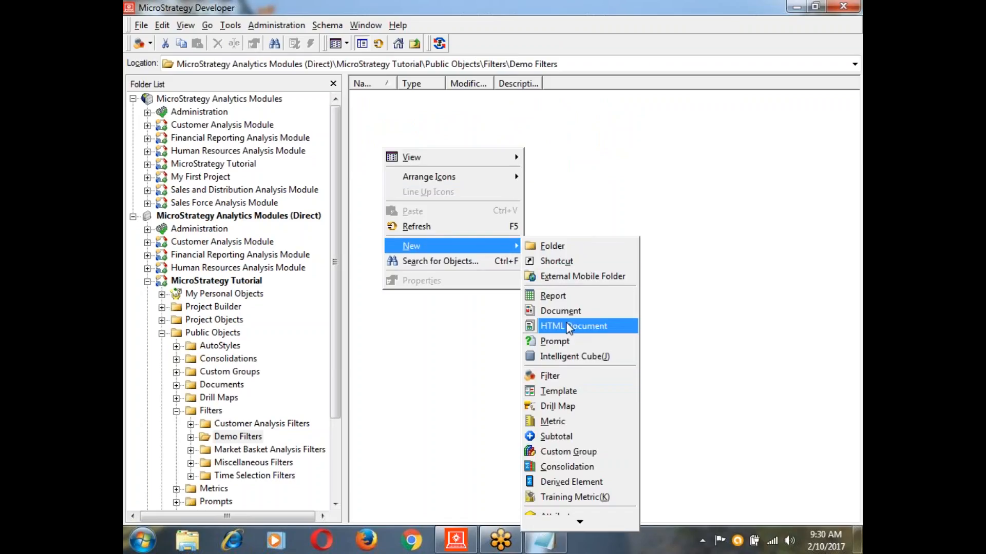
left_click(555, 374)
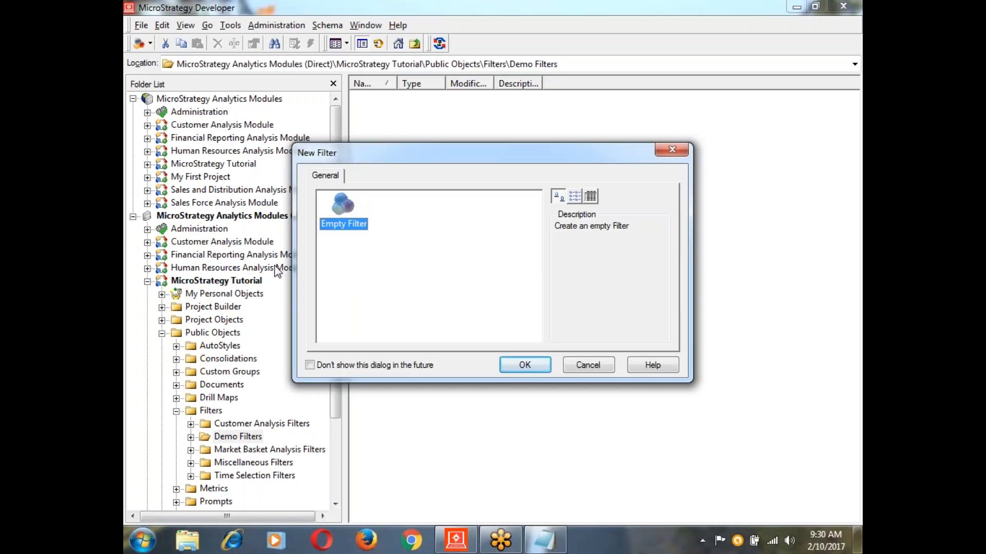
left_click(516, 365)
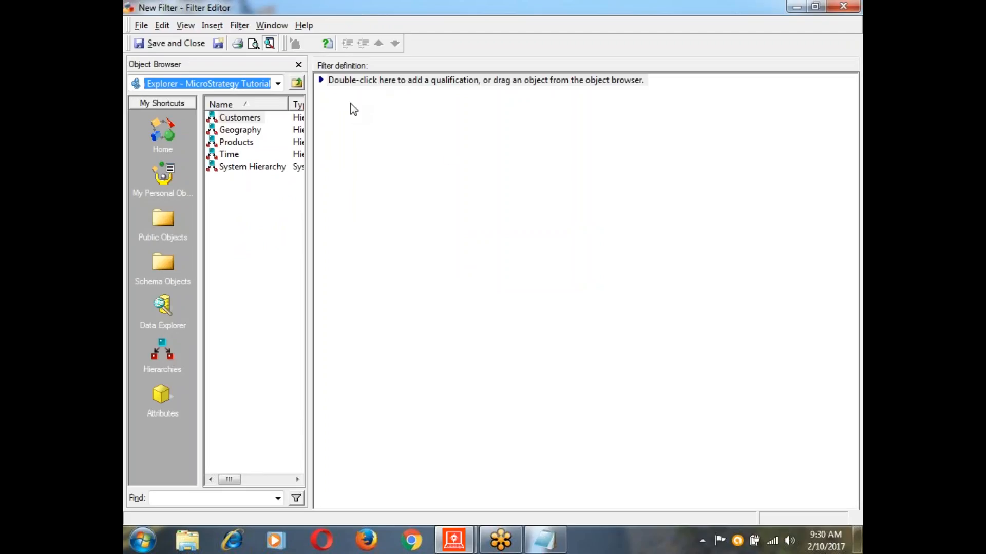
- Add an attribute qualification to the filter definition, based on the Region attribute from the Geography folder
double_click(442, 83)
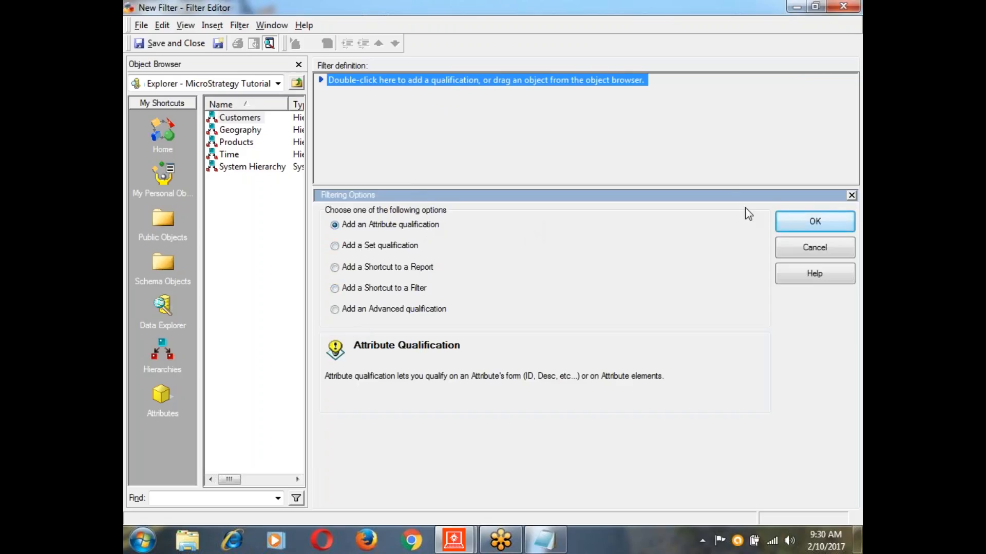
left_click(793, 217)
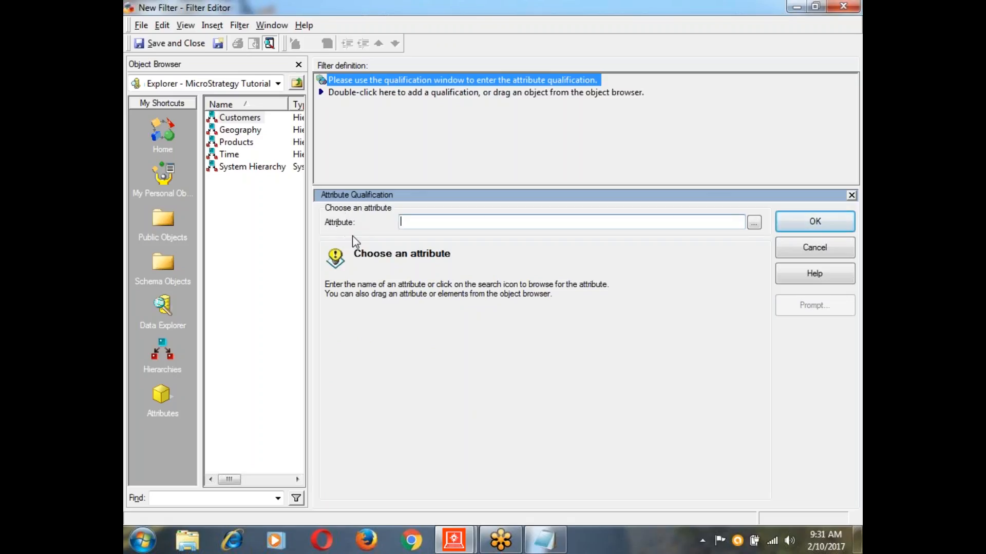
left_click(753, 222)
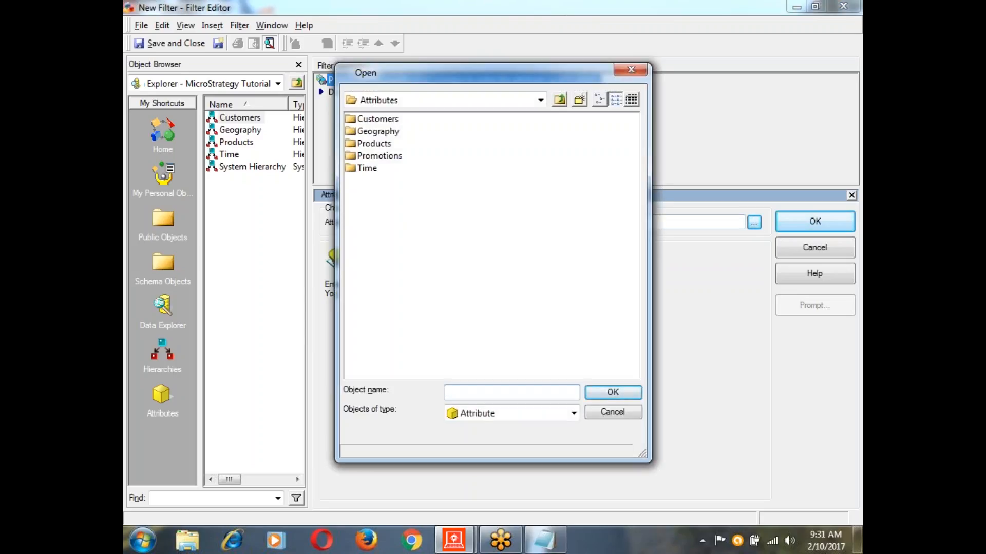
double_click(386, 132)
left_click(380, 131)
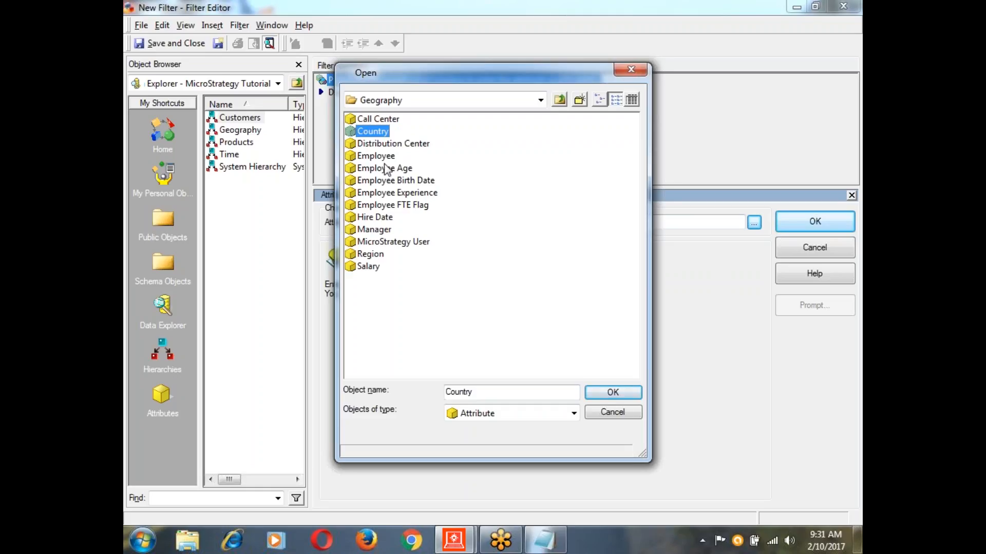
left_click(374, 255)
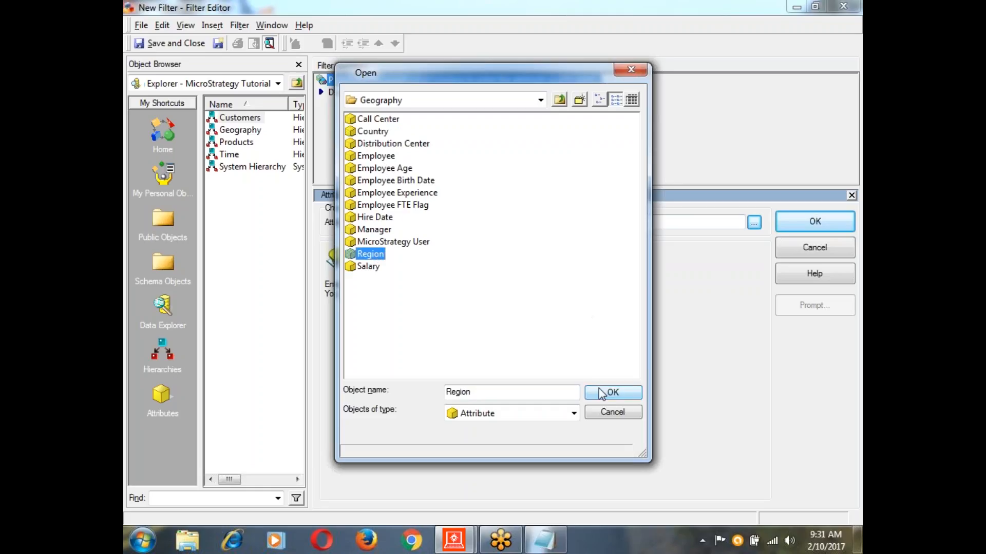
left_click(636, 392)
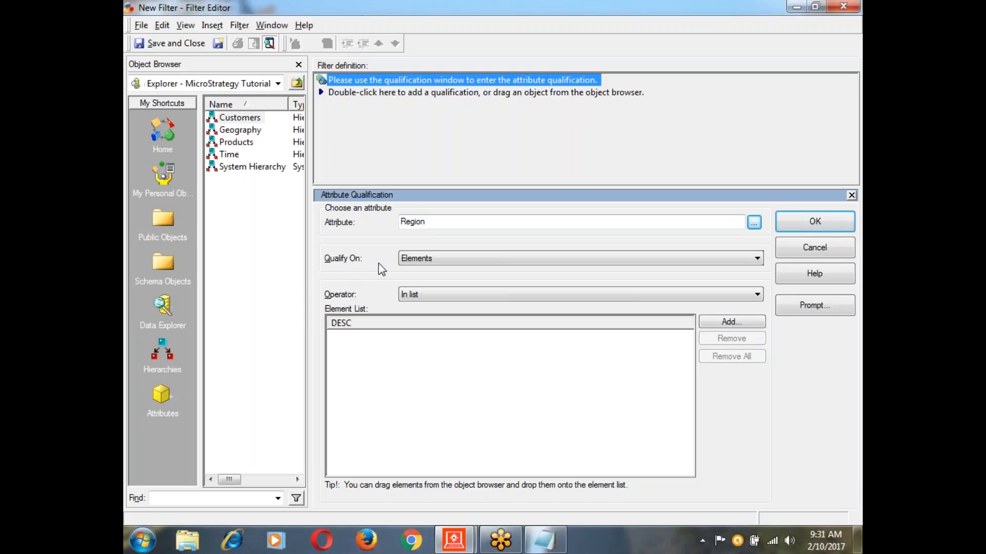
- Examine the Qualify On choices for Region and the operators available when qualifying on Elements
left_click(758, 259)
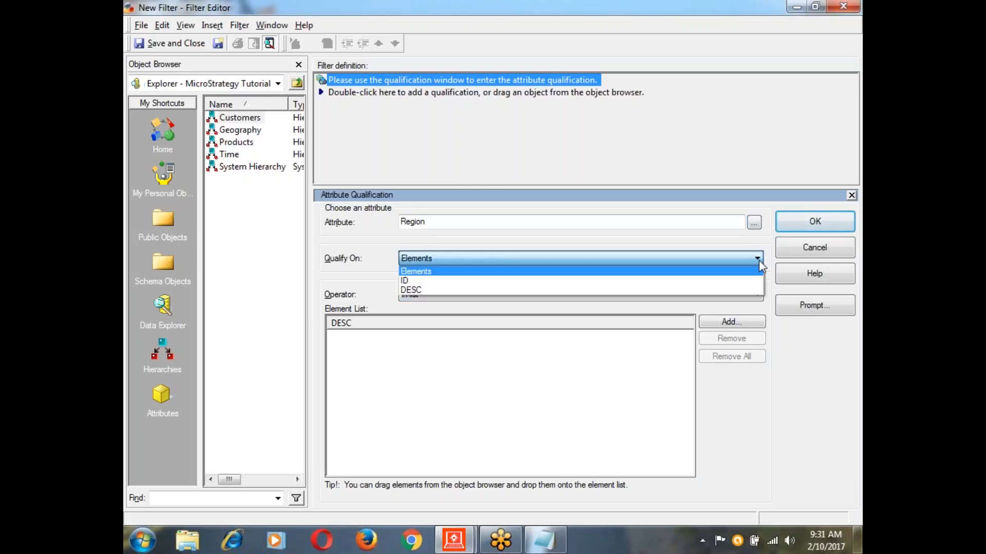
left_click(414, 275)
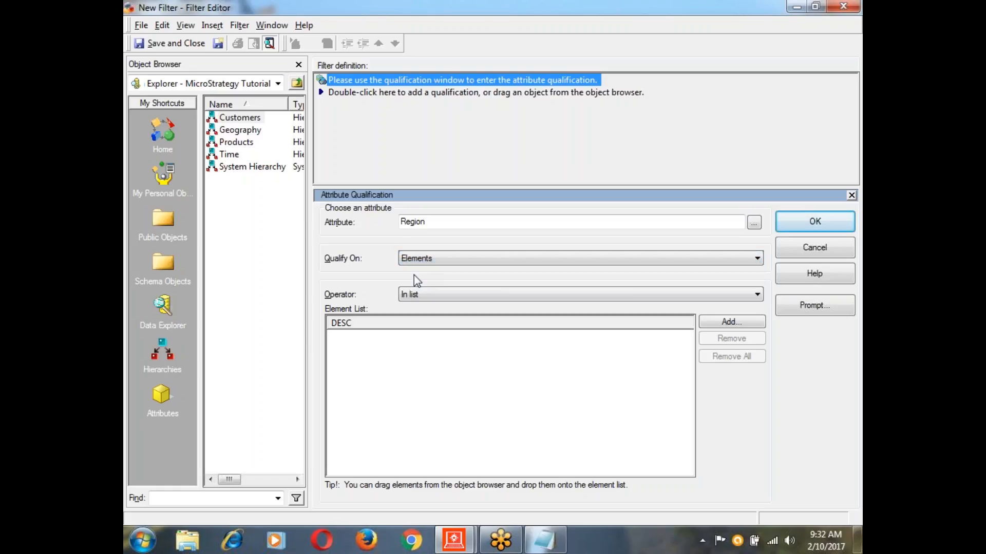
left_click(425, 294)
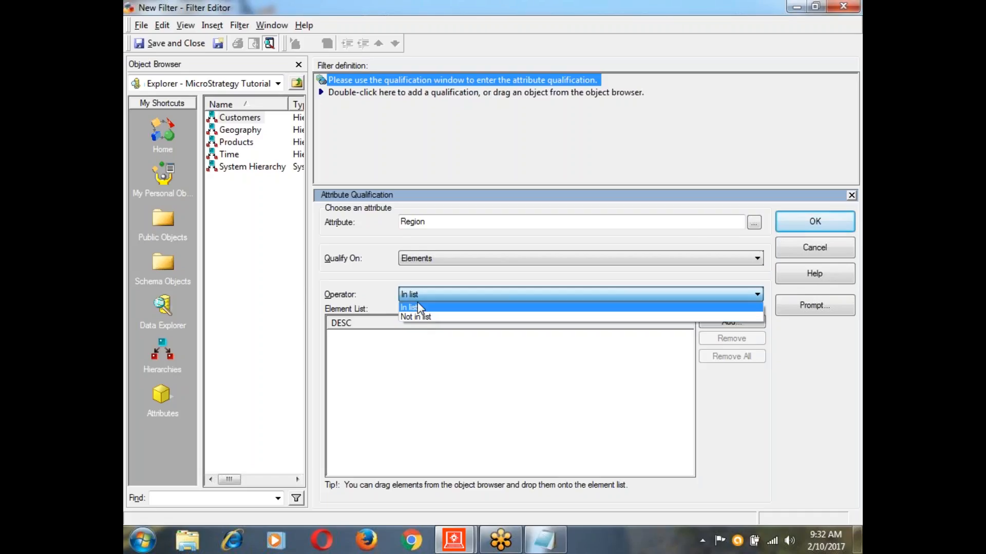
left_click(439, 261)
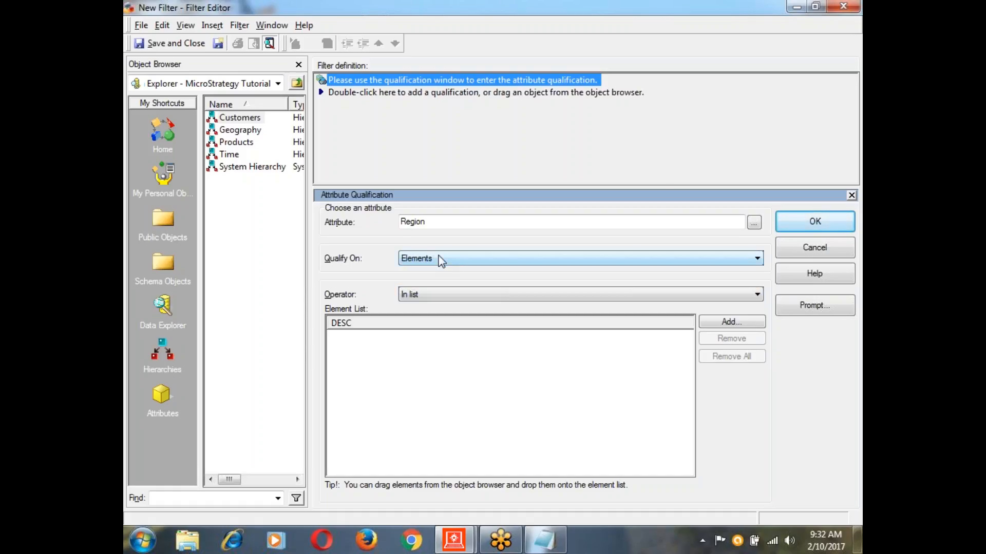
- Set the Region qualification to ID and review its operators, choosing Exactly
left_click(440, 260)
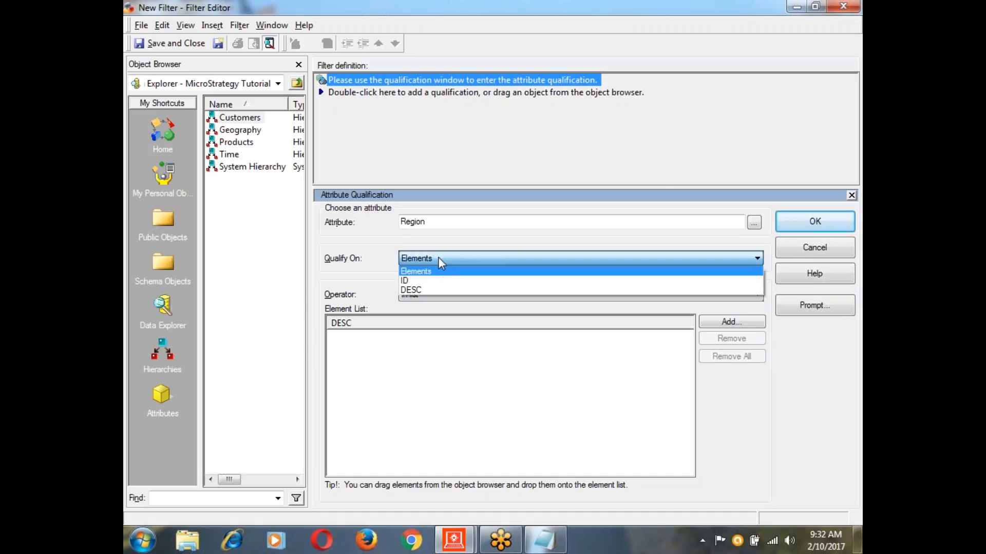
left_click(419, 280)
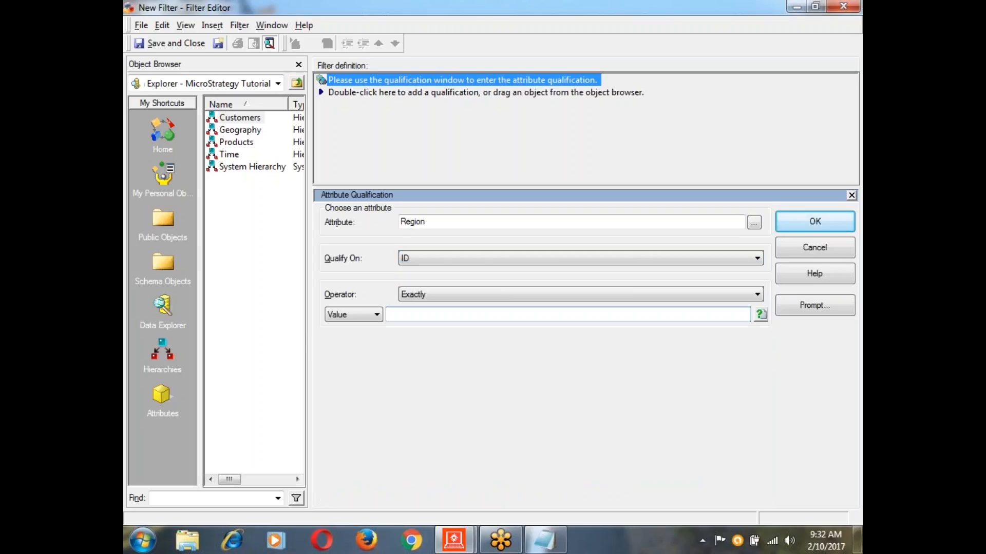
left_click(421, 296)
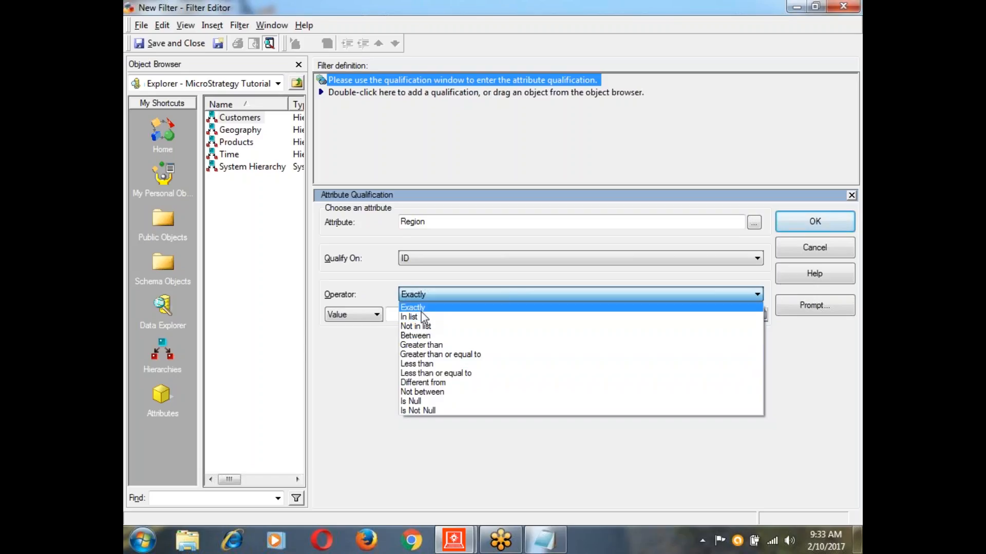
left_click(421, 311)
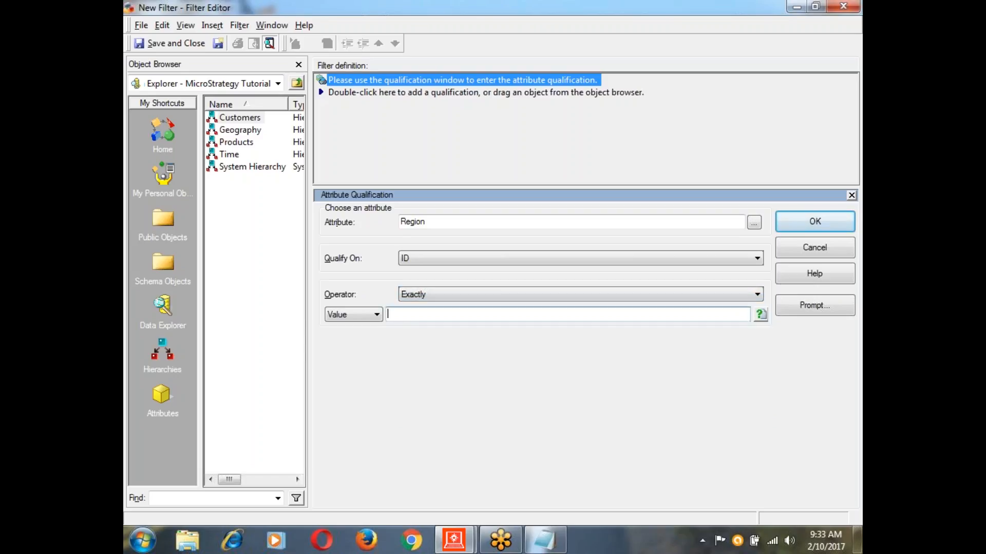
- Switch the Region qualification to DESC and review the operators offered for it
left_click(451, 261)
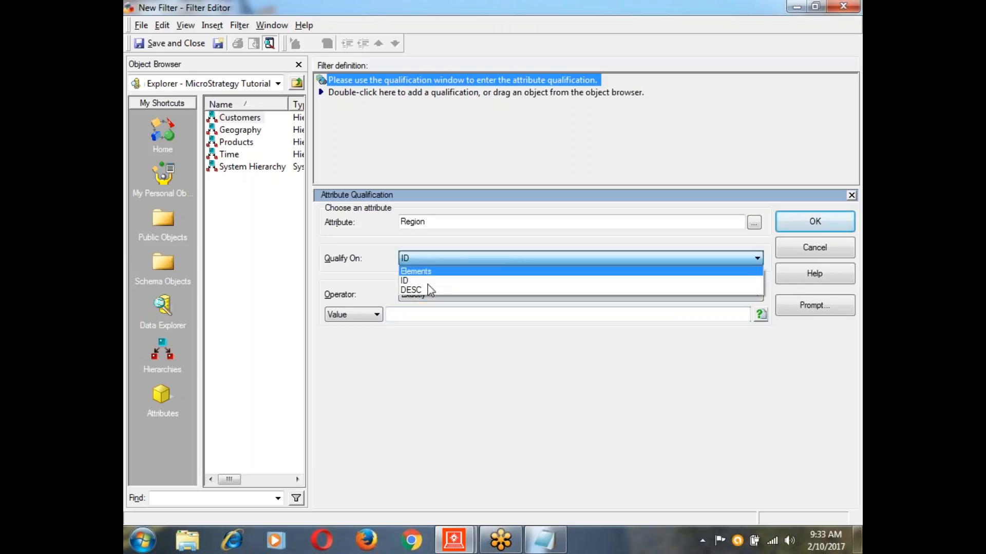
left_click(416, 290)
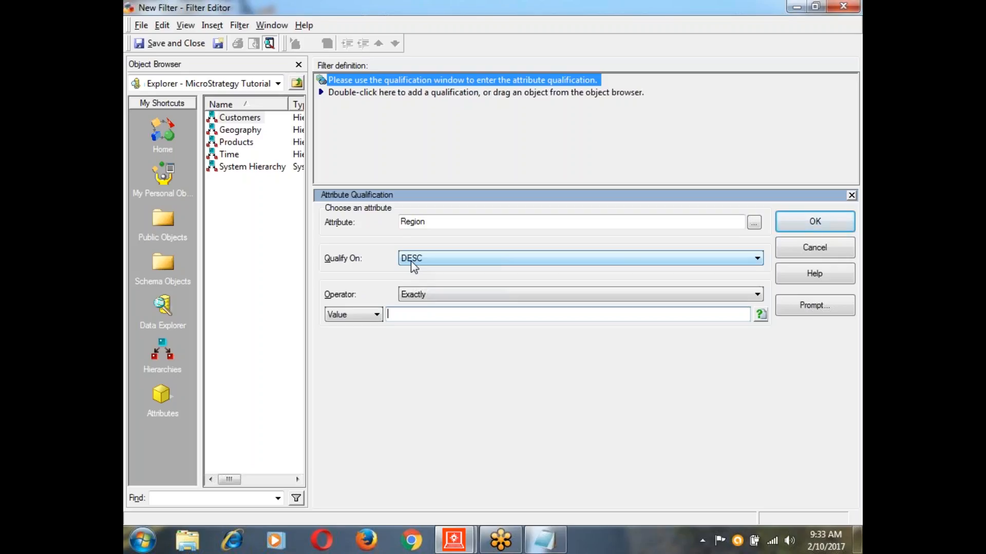
left_click(411, 293)
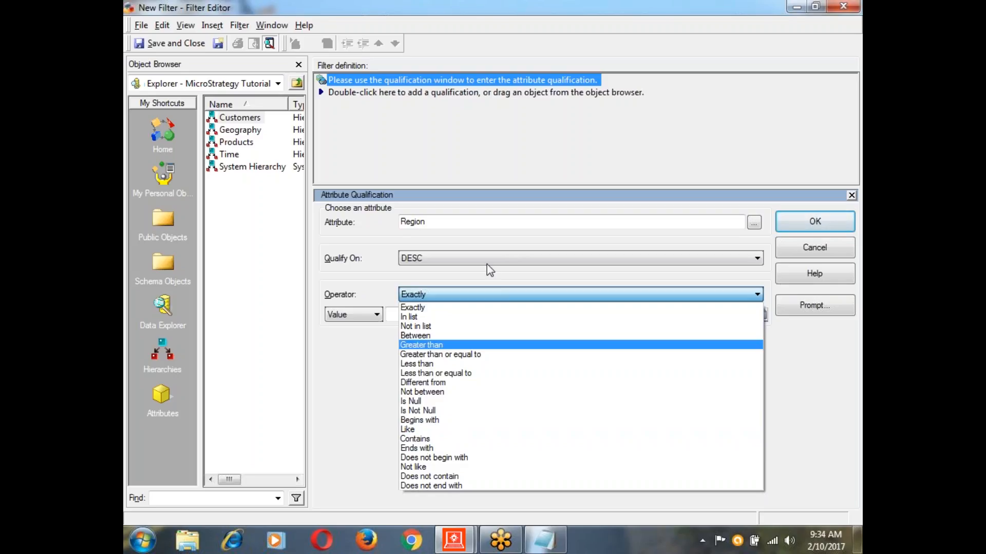
left_click(540, 272)
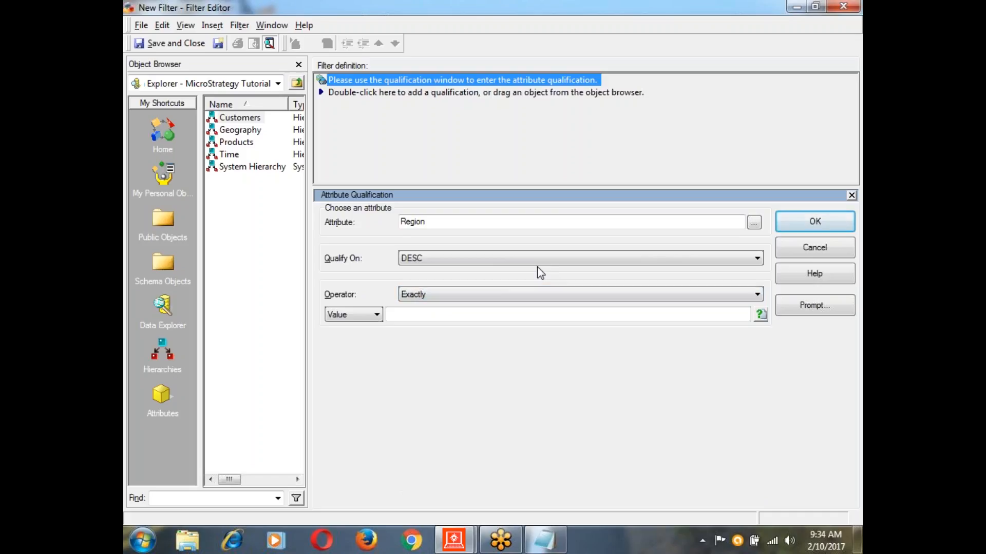
- Set the Region attribute to qualify on ID and minimize the Filter Editor window
left_click(424, 263)
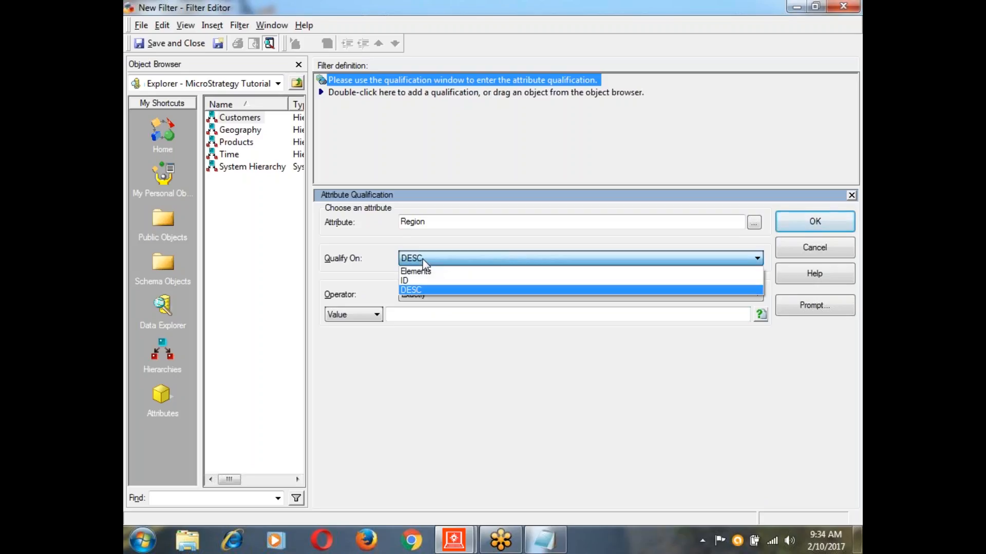
left_click(408, 280)
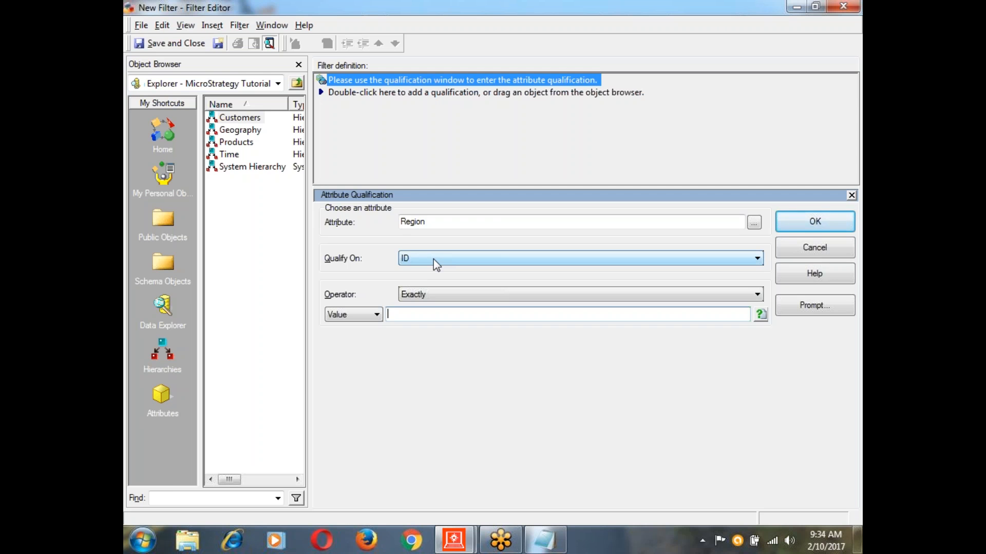
left_click(796, 8)
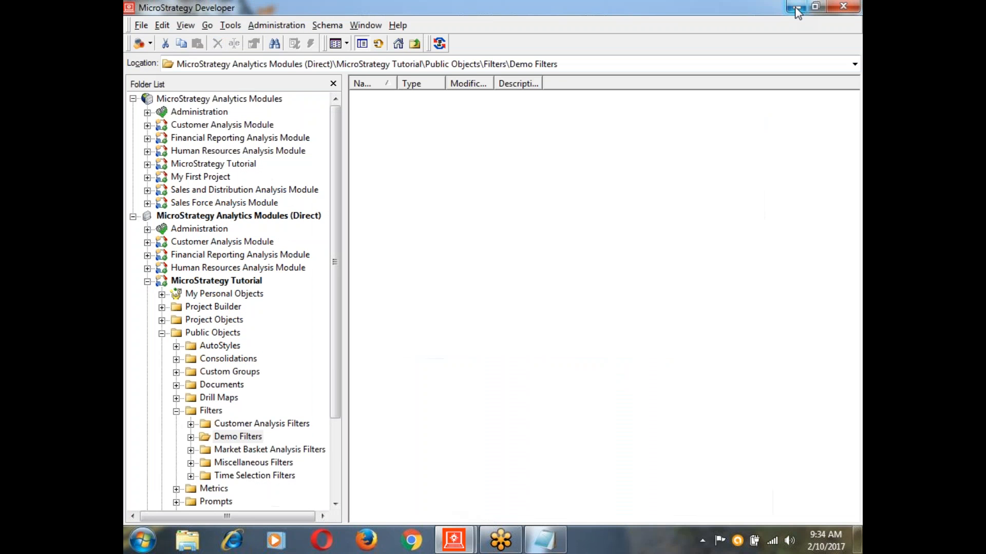
- Minimize the MicroStrategy Developer window to reach the desktop
left_click(796, 8)
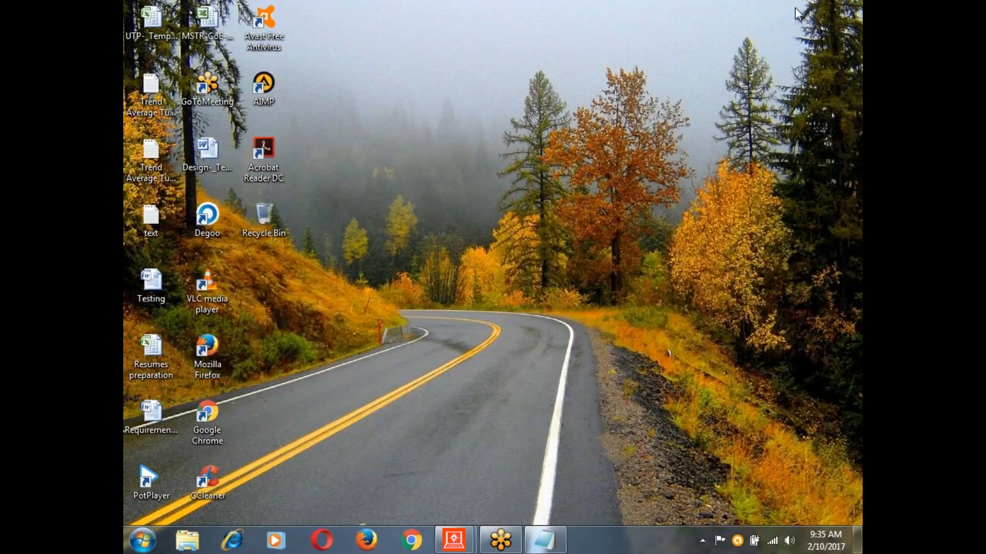
double_click(191, 545)
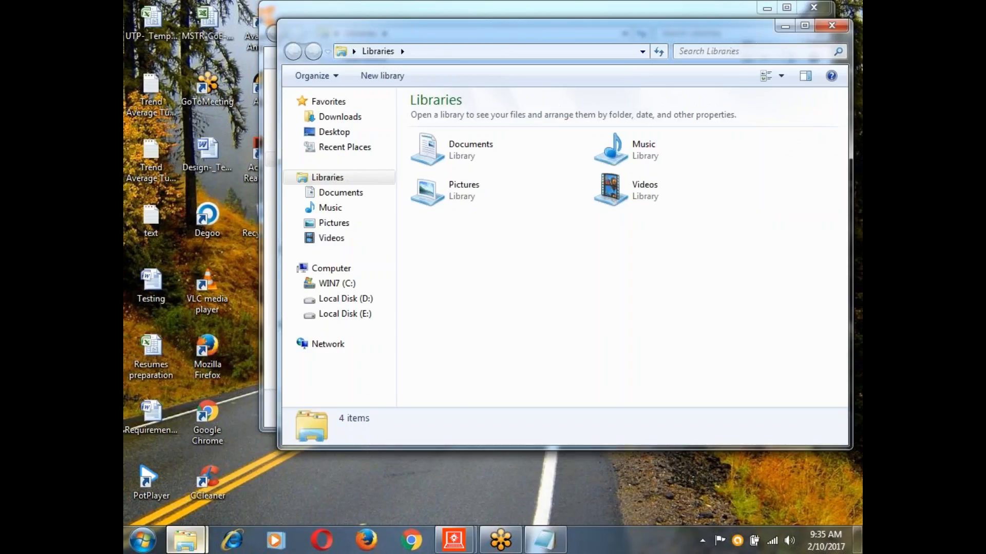
left_click(832, 25)
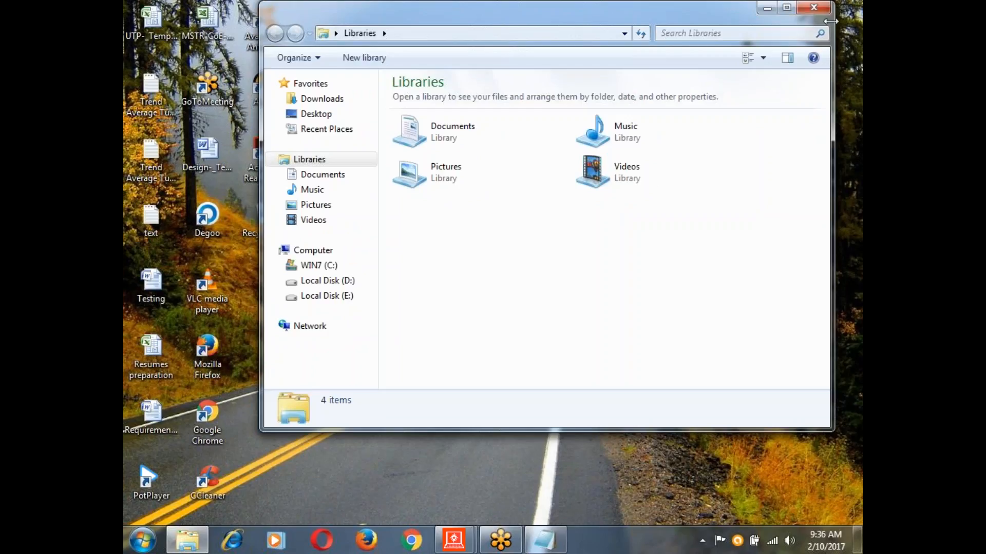
left_click(816, 9)
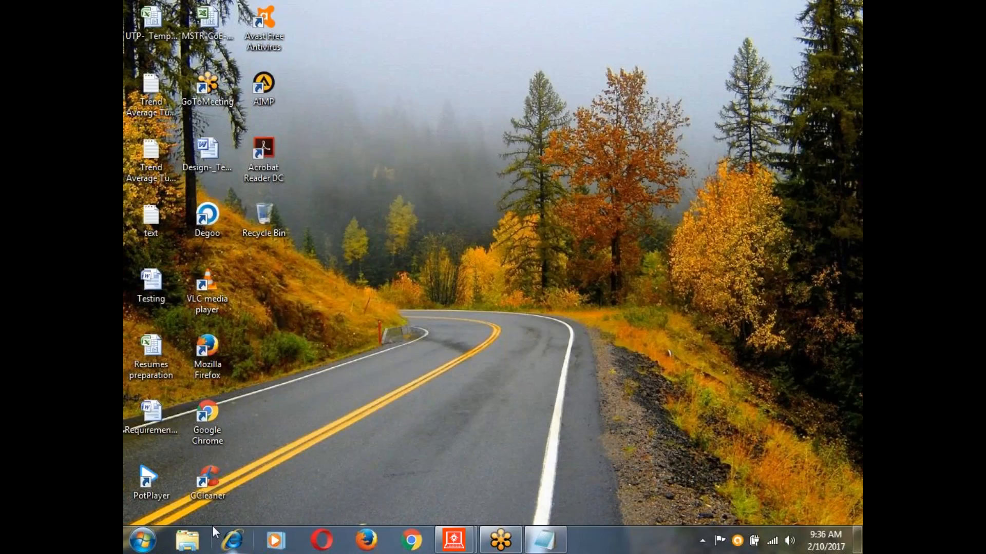
left_click(135, 545)
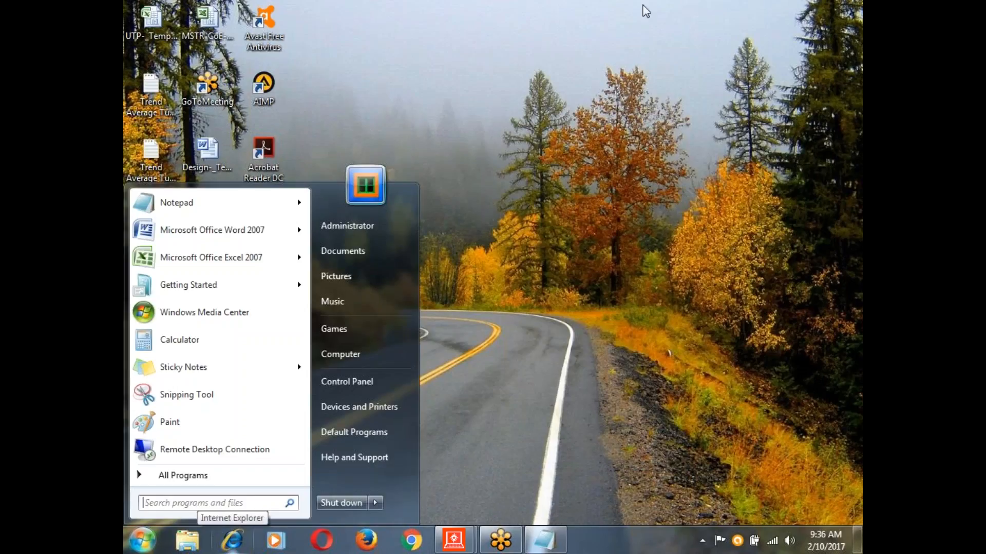
left_click(643, 5)
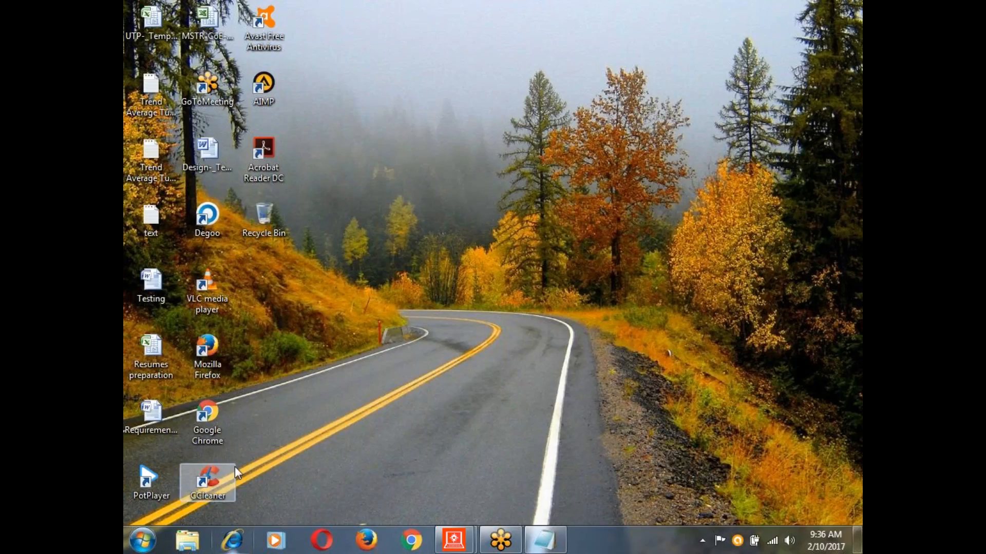
- Switch to Windows Explorer and show the contents of the WIN7 (C:) drive in a maximized window
left_click(139, 546)
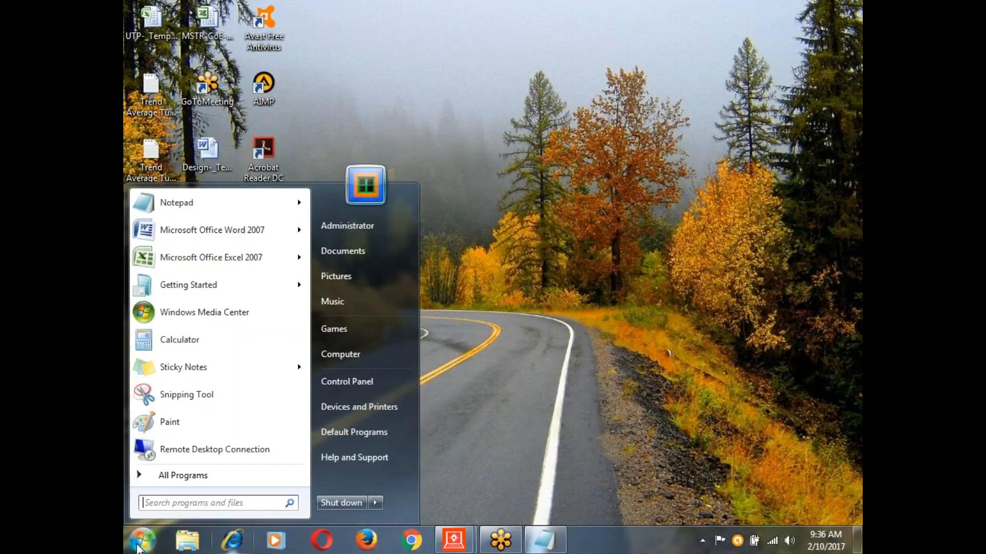
left_click(343, 354)
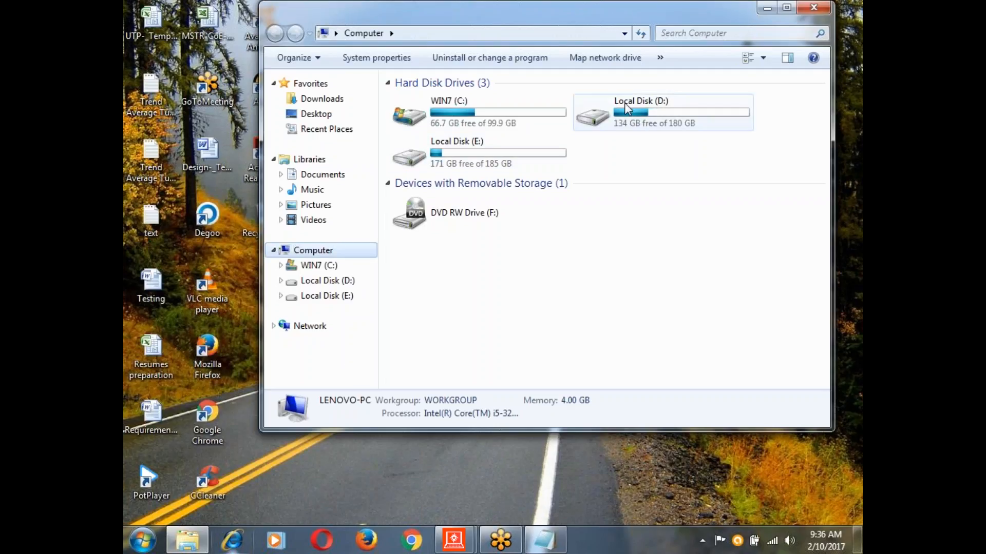
left_click(787, 8)
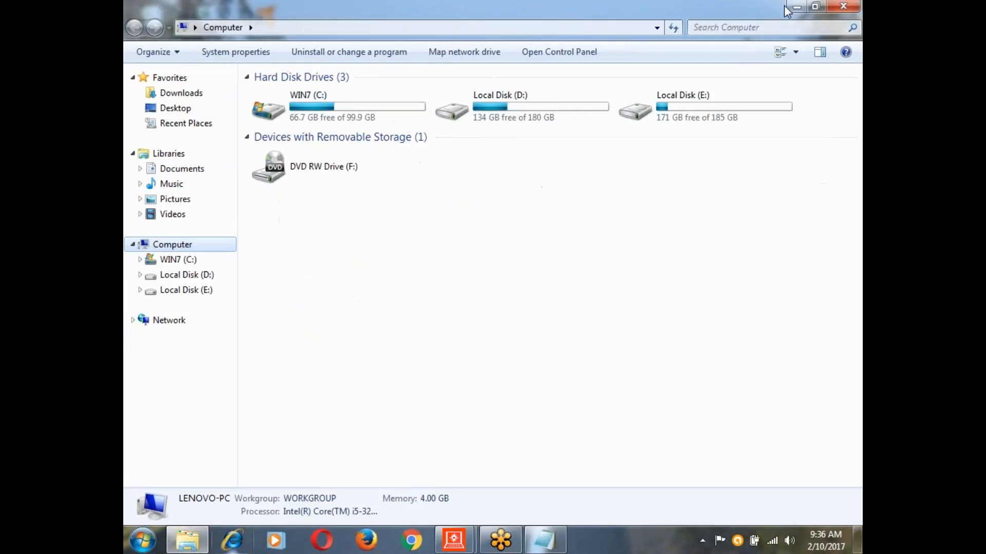
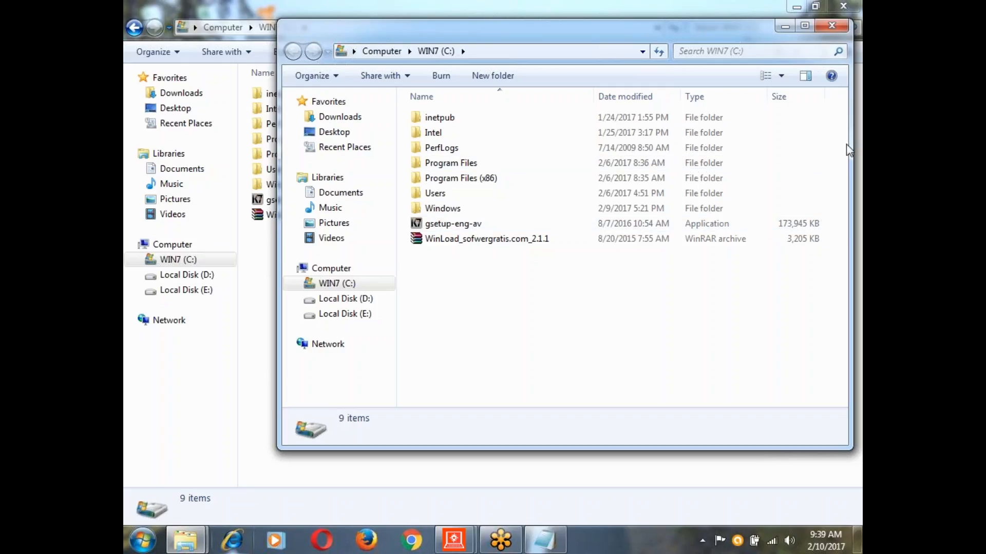
key("ctrl+n")
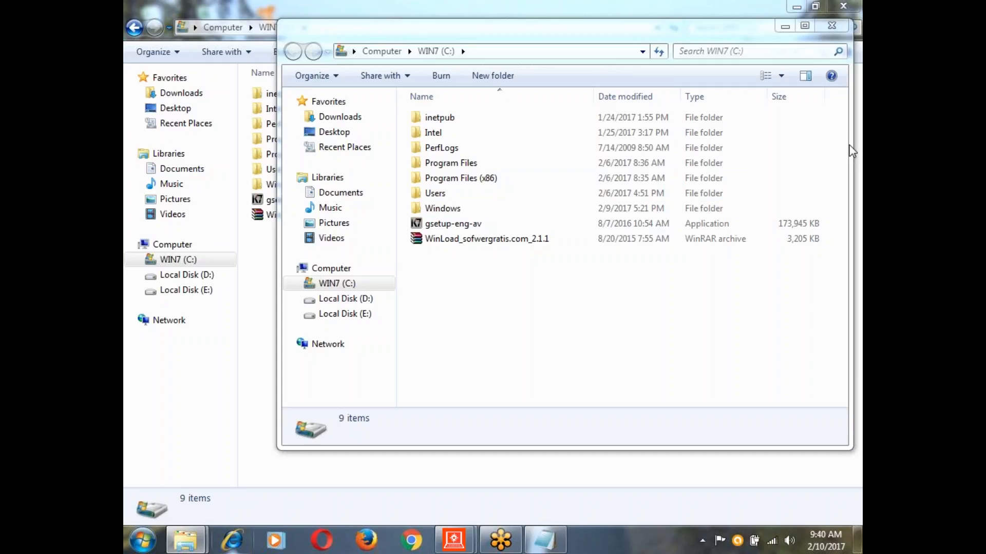
left_click(641, 358)
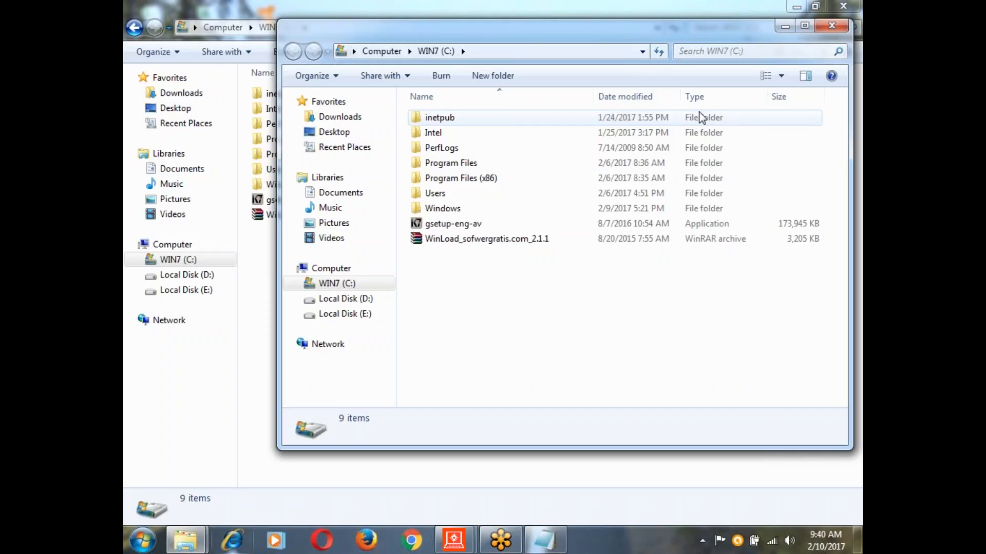
left_click(673, 197)
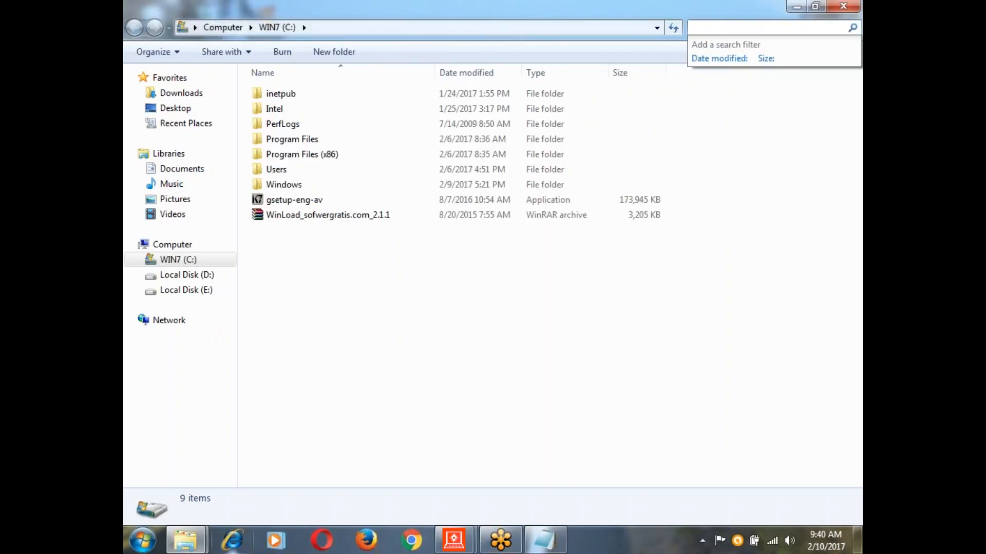
left_click(764, 24)
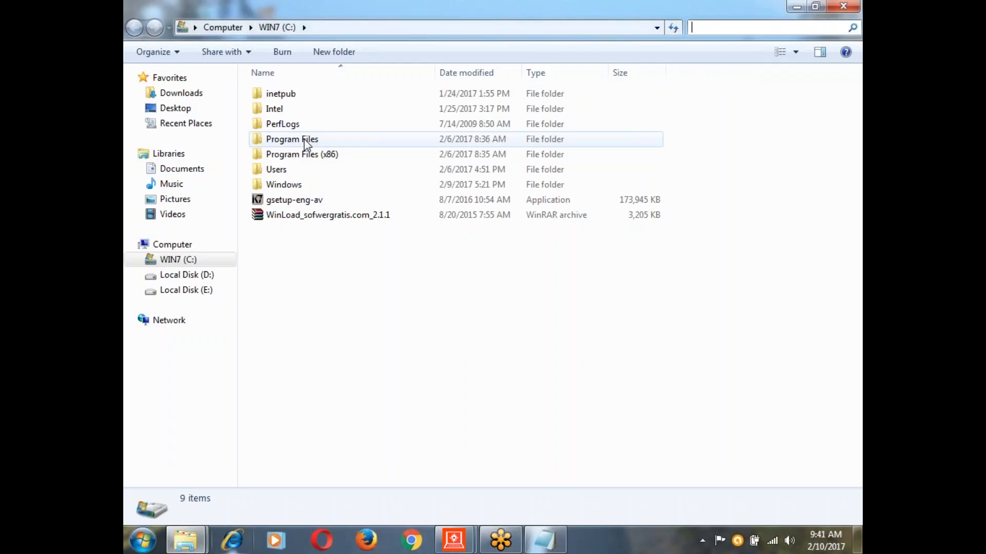
mouse_move(304, 140)
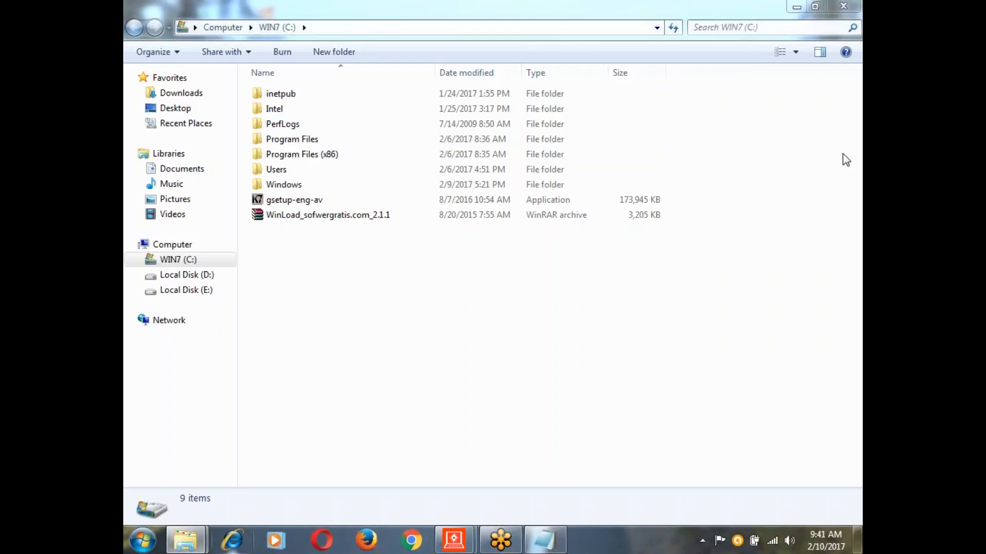
double_click(302, 139)
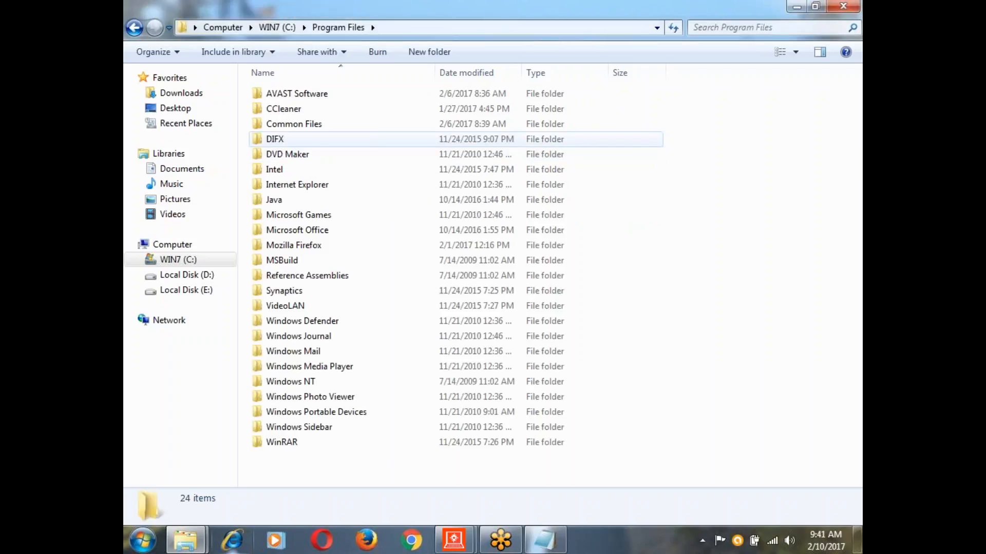
double_click(299, 153)
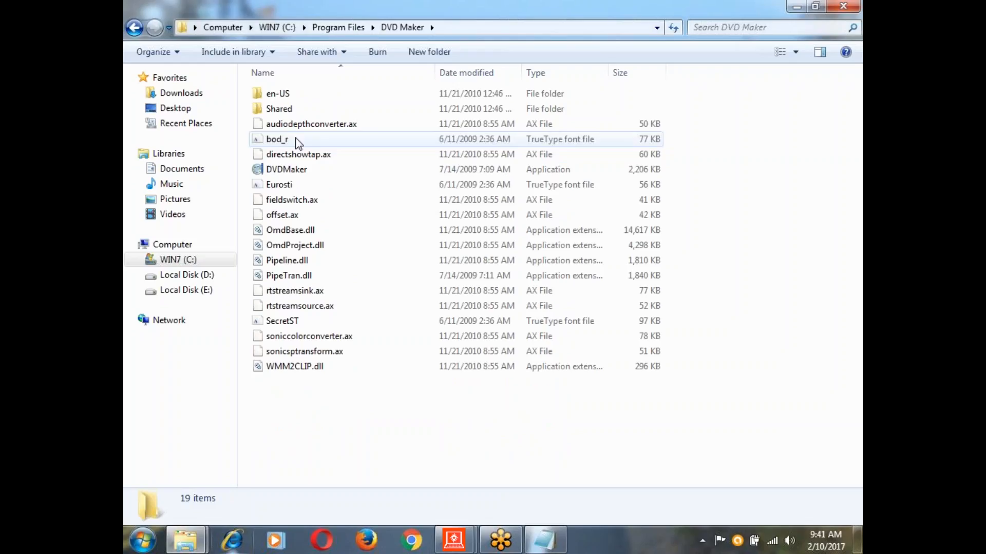
double_click(294, 154)
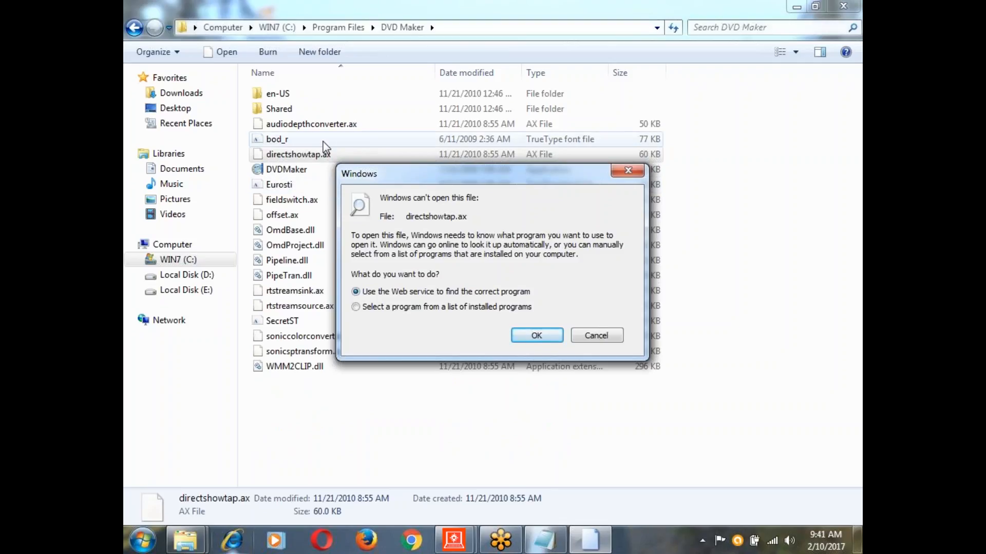
key("Escape")
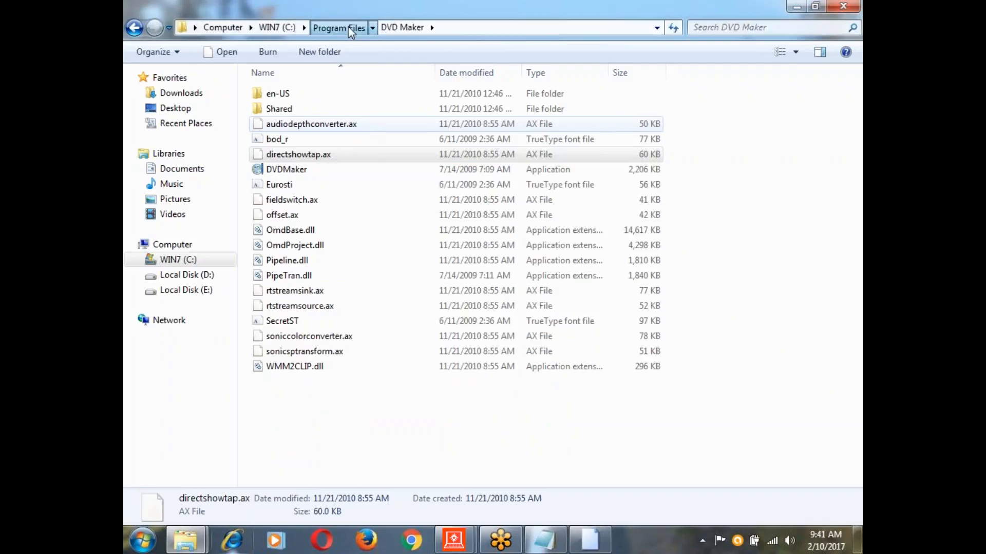
left_click(348, 28)
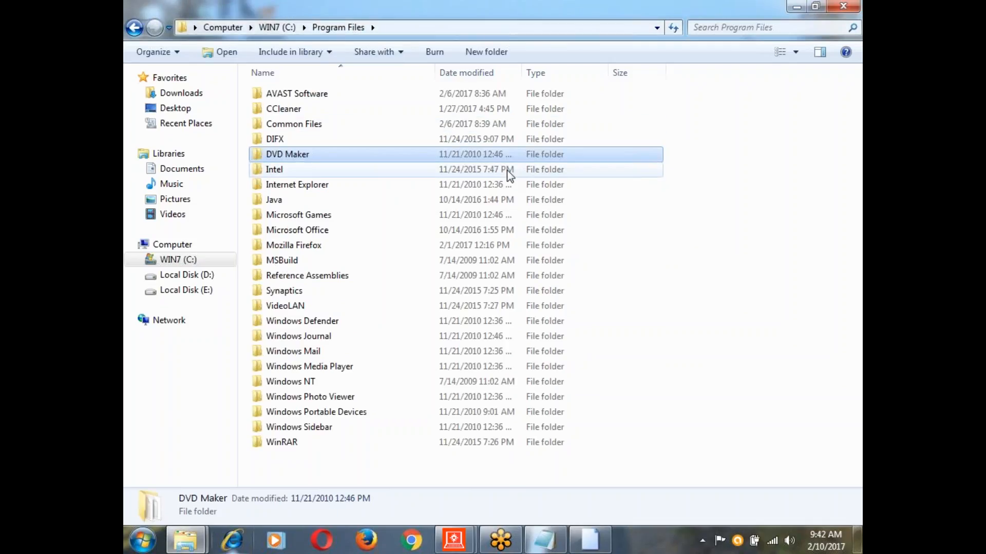
left_click(308, 337)
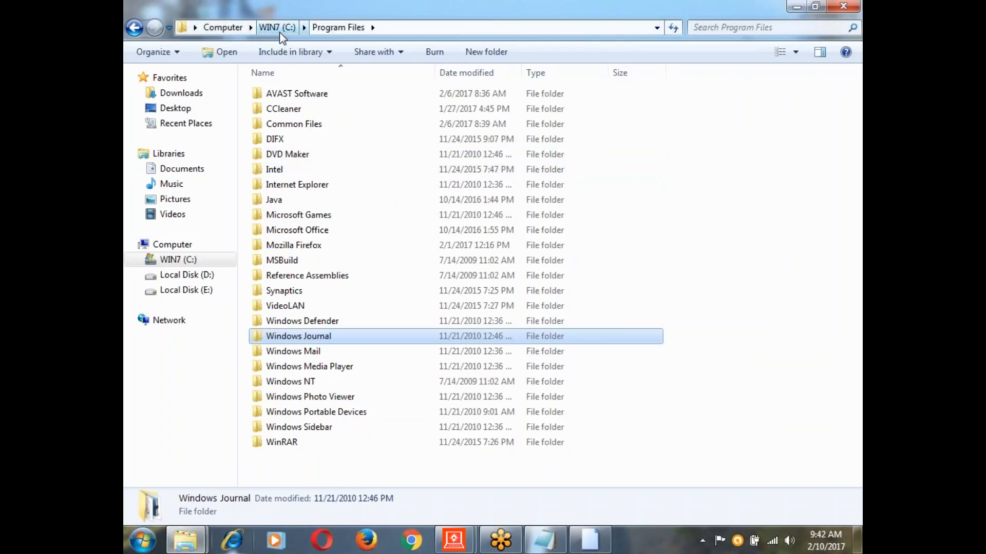
left_click(277, 28)
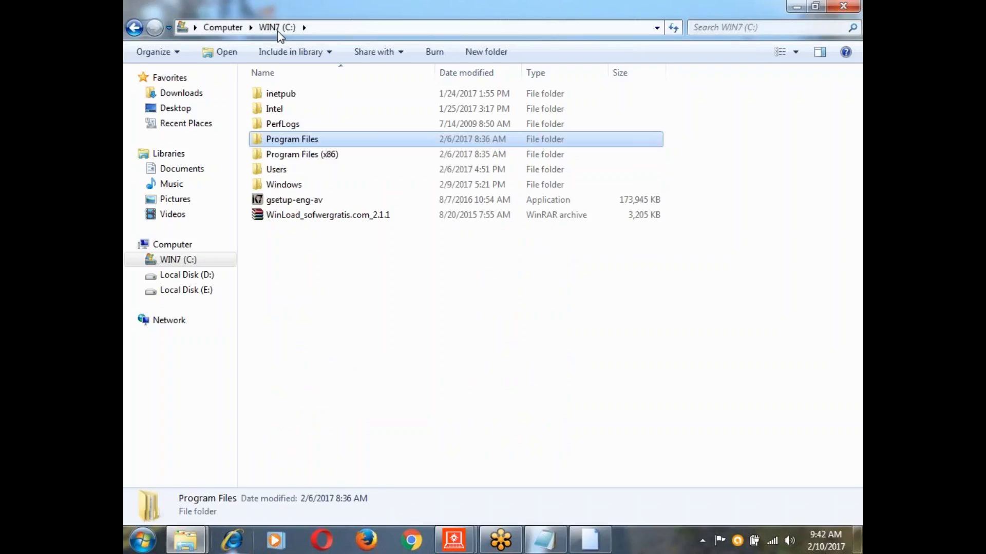
- Open the MicroStrategy installation folder inside Program Files (x86)
double_click(302, 155)
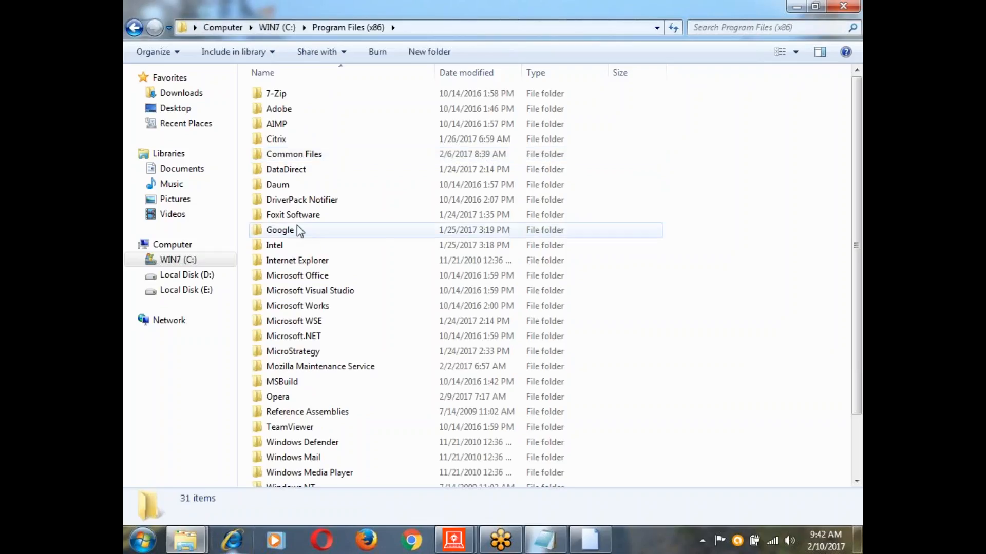
double_click(295, 351)
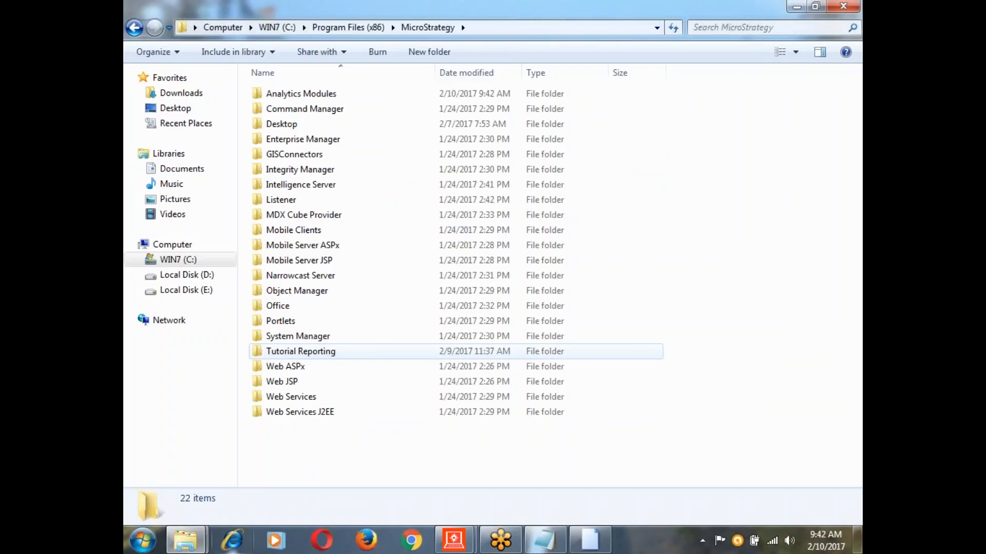
left_click_drag(297, 351, 299, 350)
key("F2")
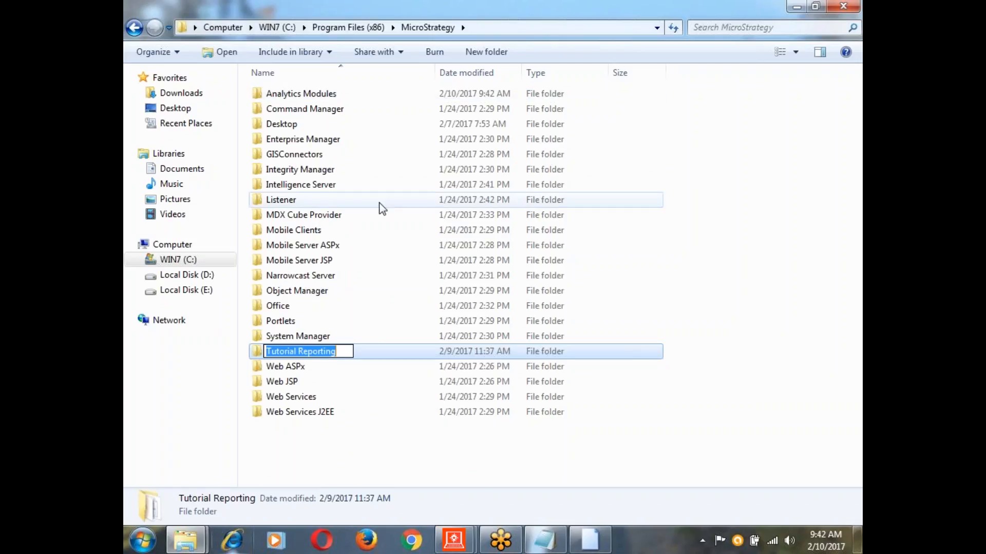
left_click(679, 285)
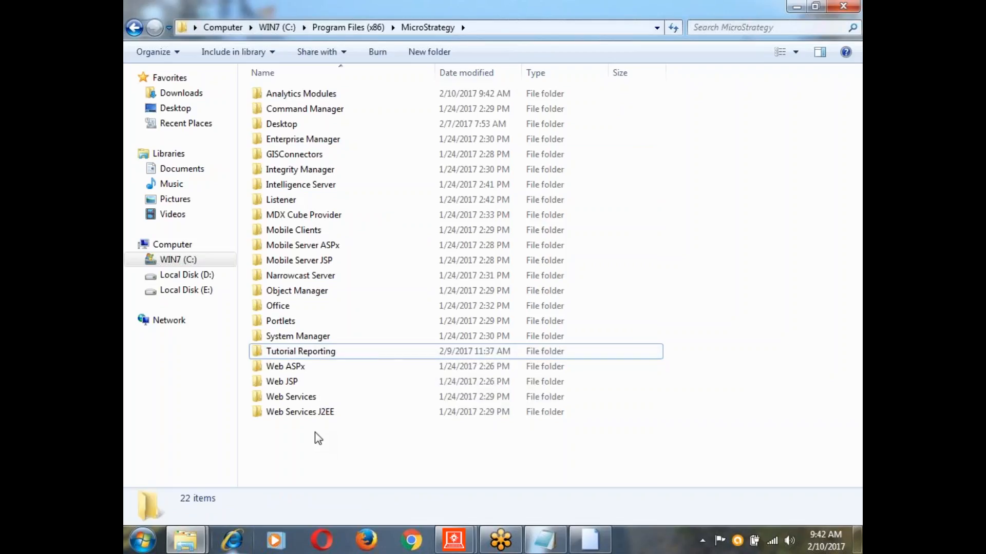
left_click(290, 356)
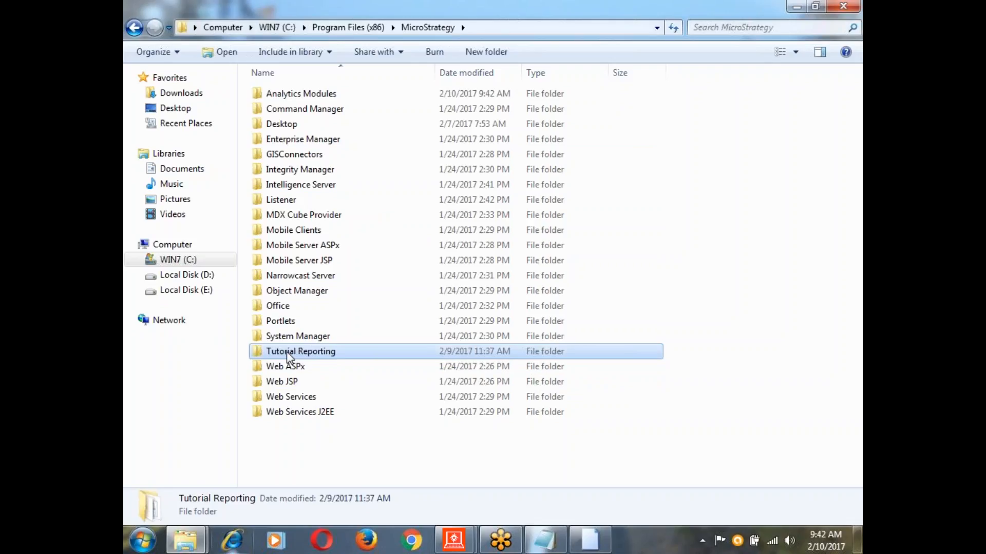
key("F2")
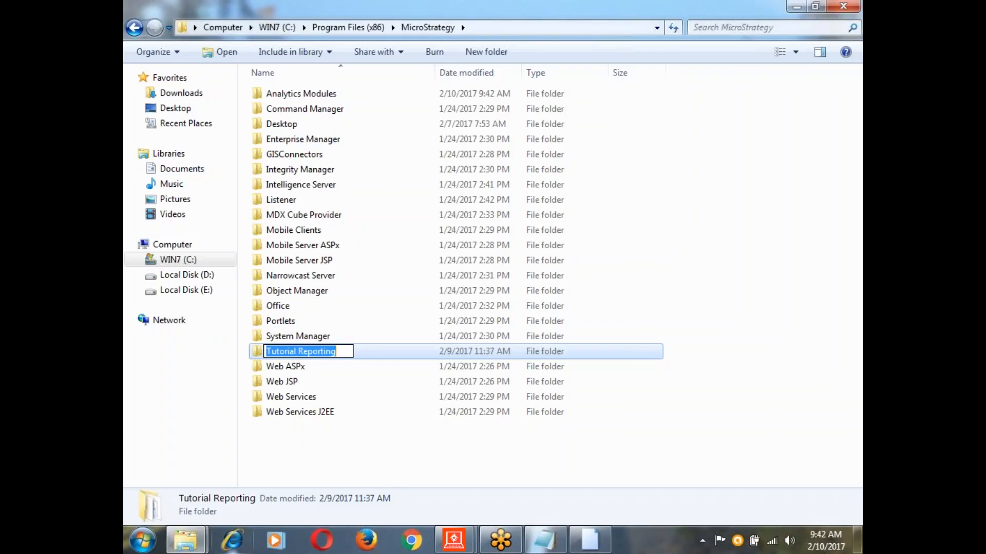
key("ctrl+shift+Left")
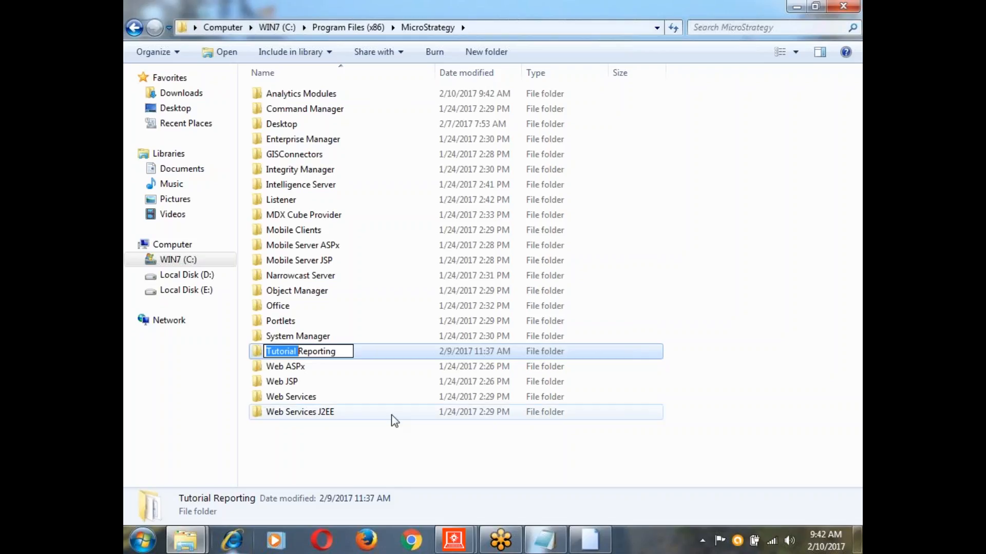
left_click(405, 448)
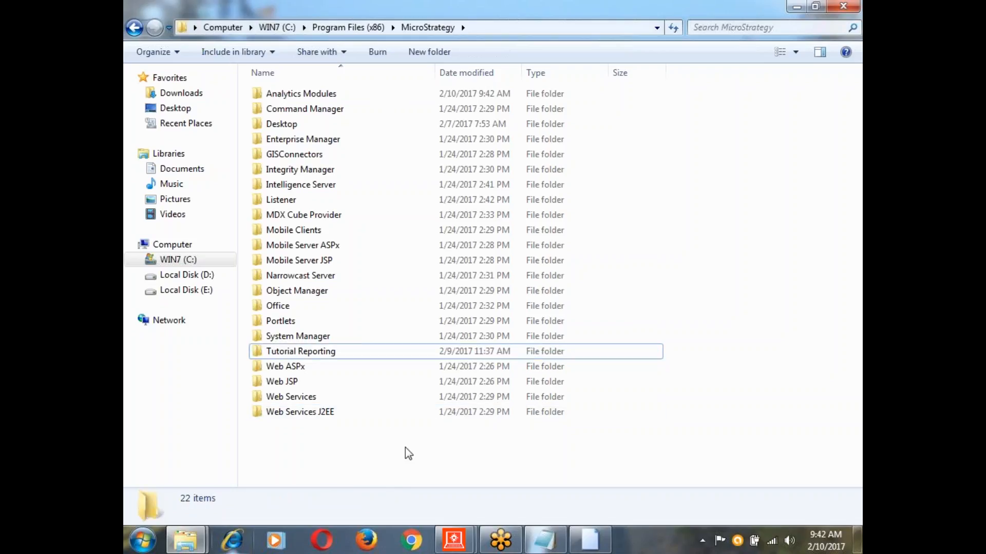
- Open the Tutorial Reporting folder and look through its files for the TUTORIAL_DATA_7200 Access database
double_click(315, 355)
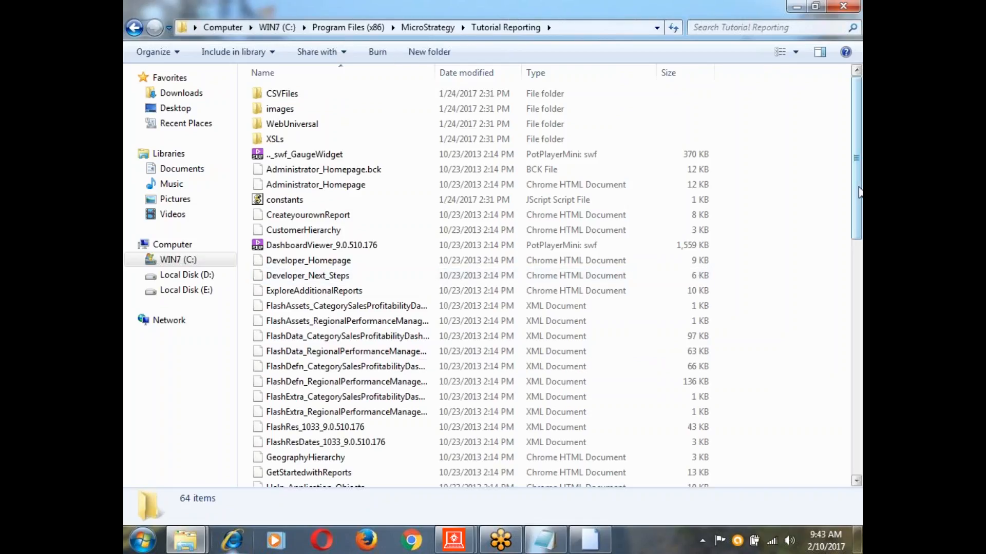
scroll(858, 302, "down", 6)
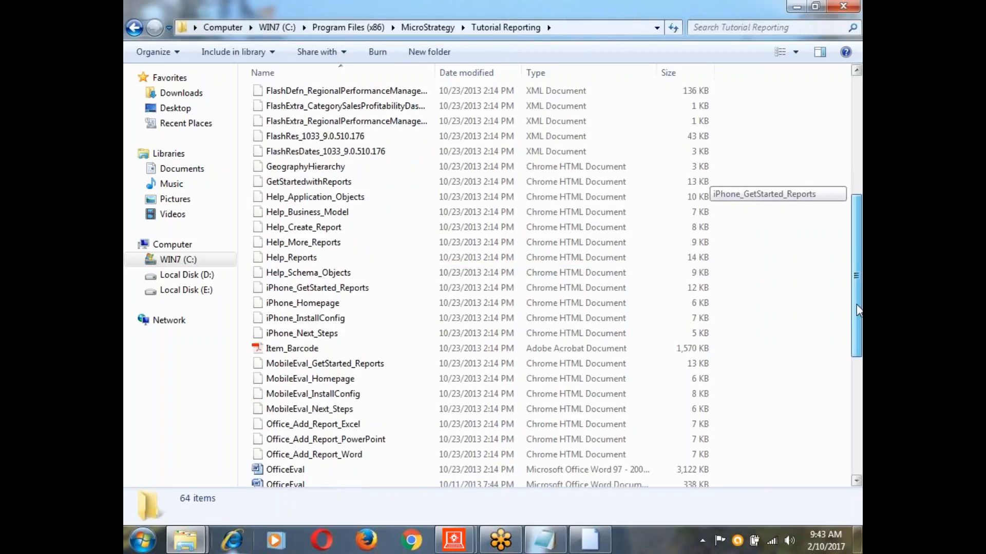
scroll(855, 226, "up", 5)
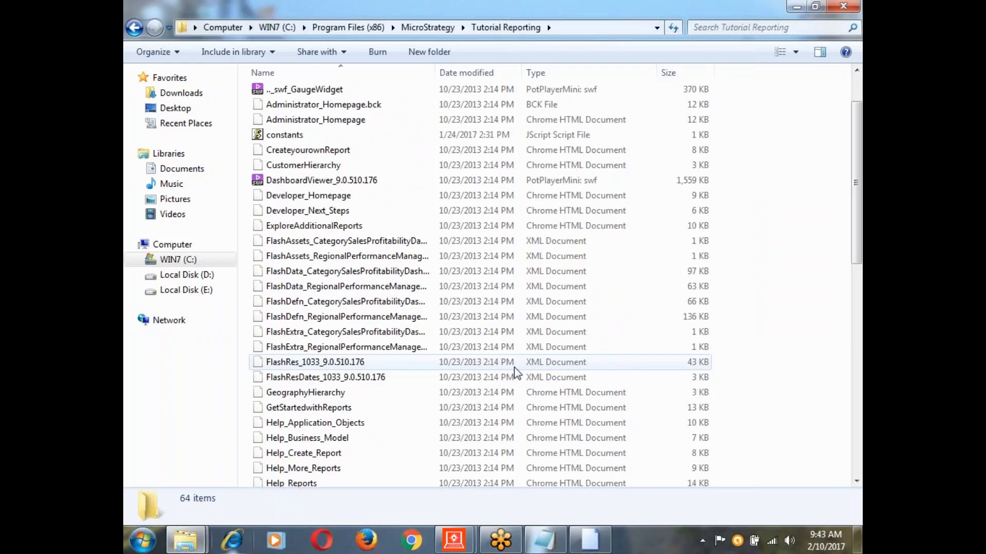
left_click(360, 383)
left_click(856, 481)
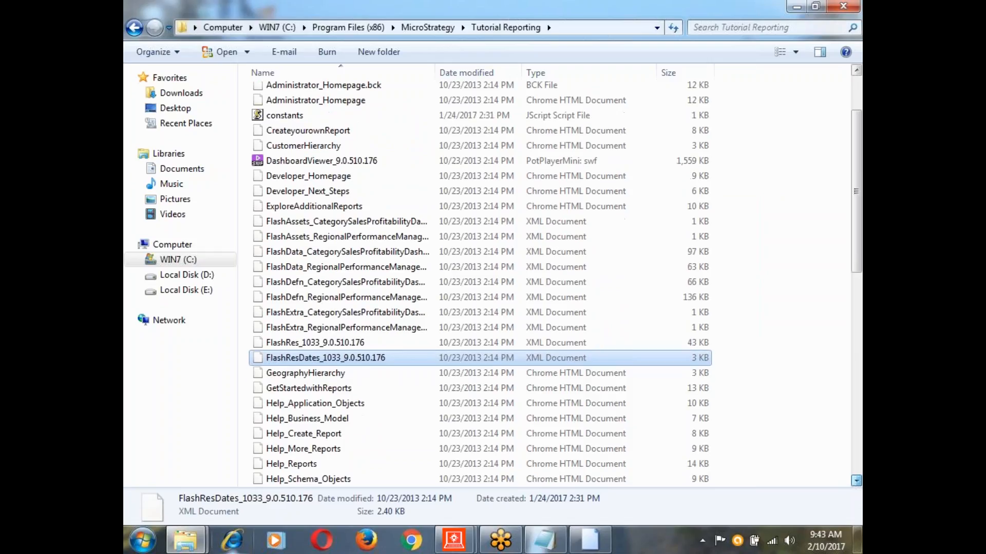
scroll(856, 481, "down", 8)
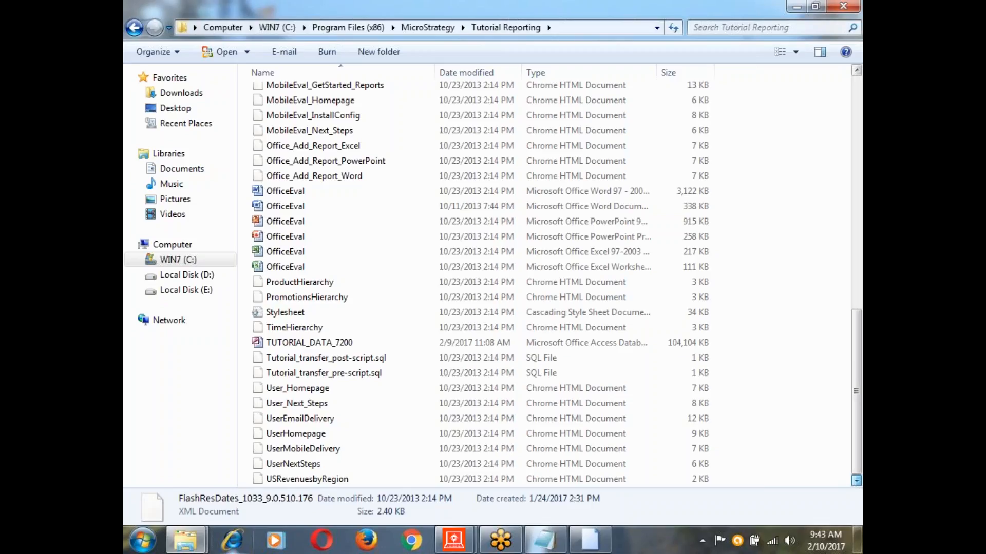
- Widen the Type column to fit its contents and open the TUTORIAL_DATA_7200 database in Microsoft Access
key("u")
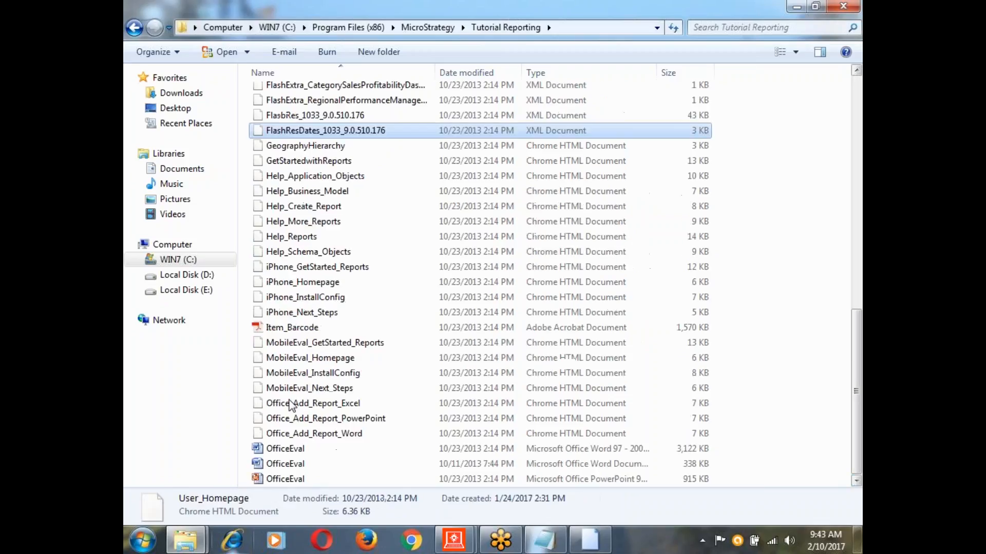
key("t")
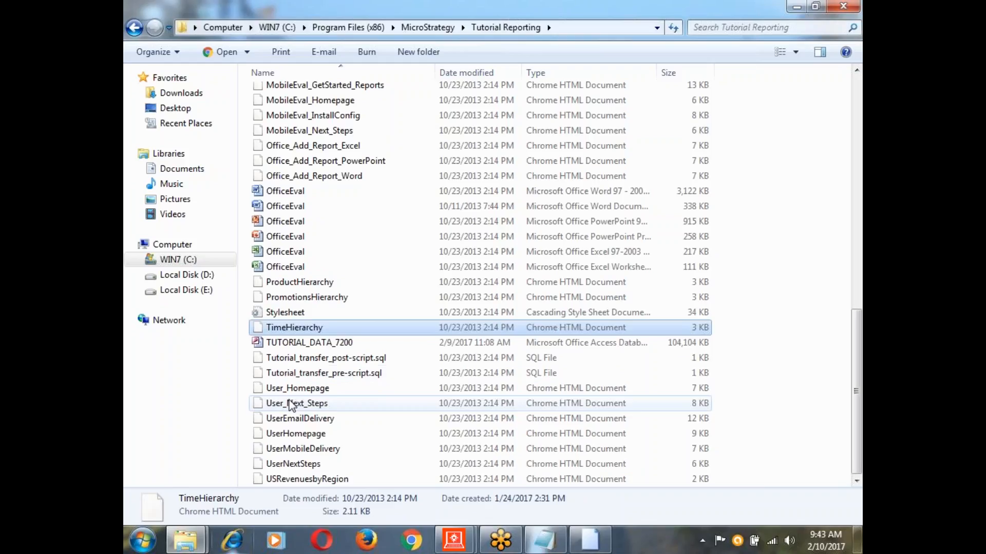
left_click(309, 349)
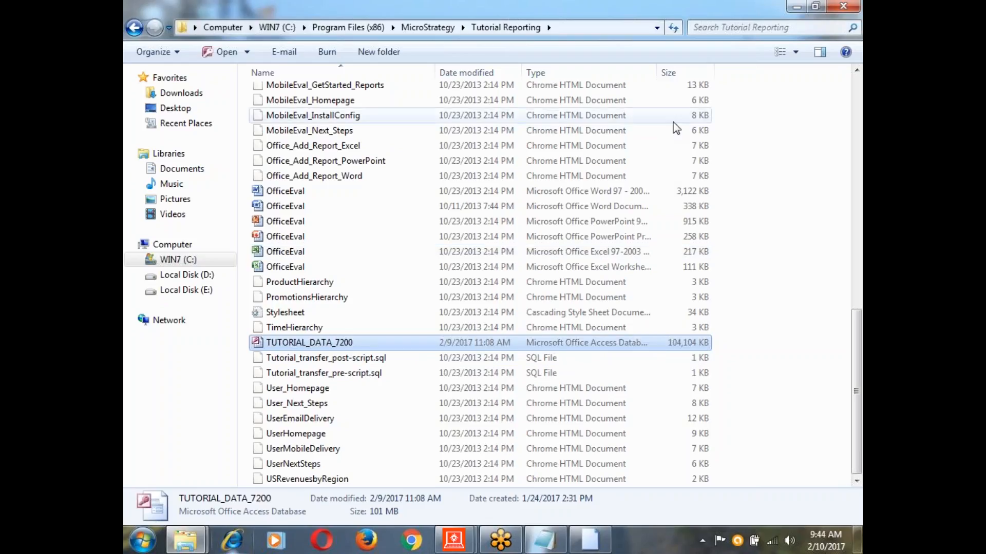
double_click(657, 72)
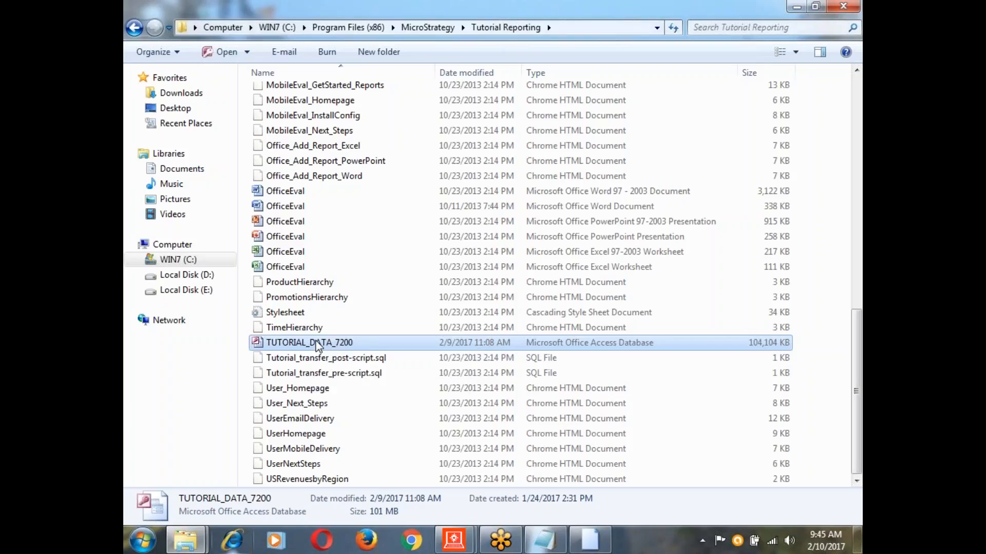
double_click(317, 344)
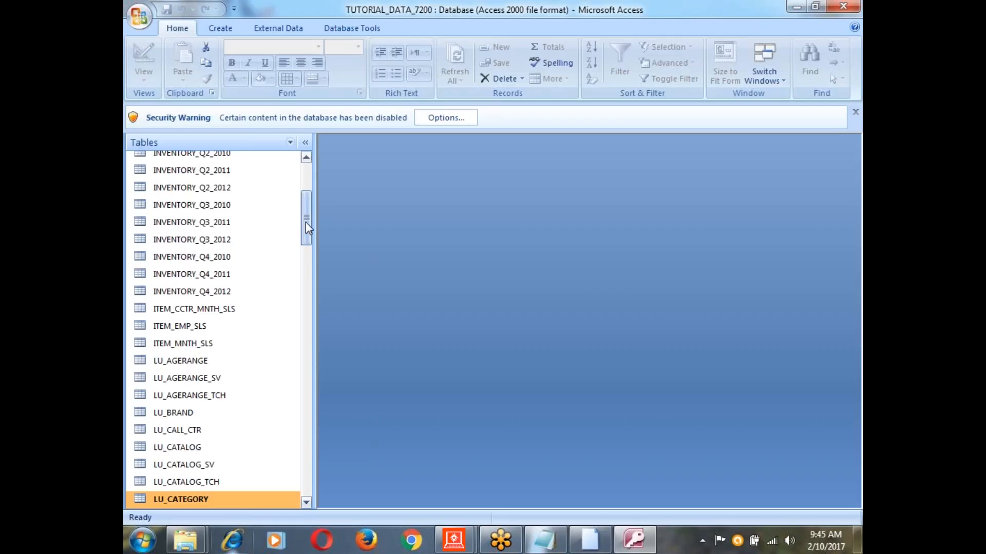
- Look through the list of tables in the tutorial database, from the sales and inventory tables to the LU_ lookup tables
left_click_drag(307, 223, 305, 164)
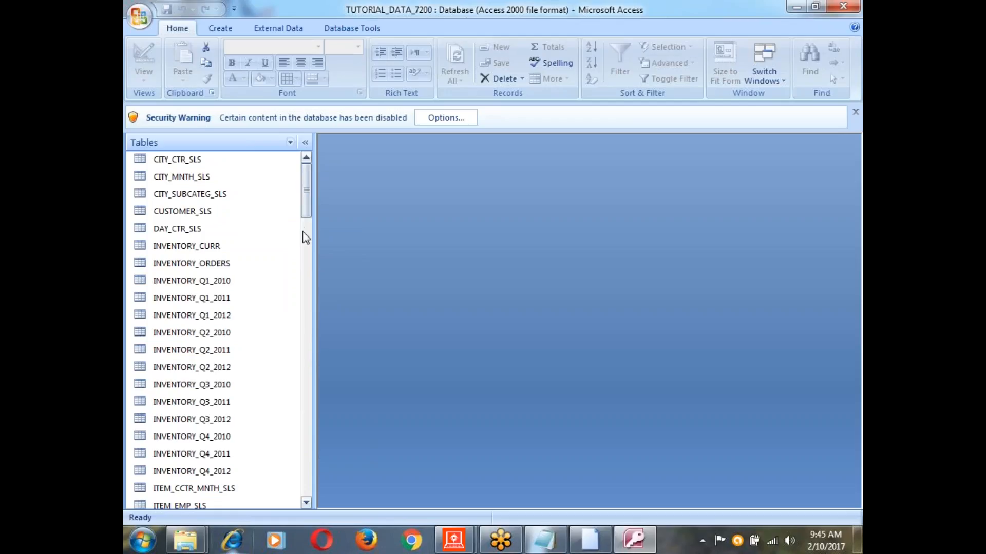
left_click_drag(306, 199, 311, 303)
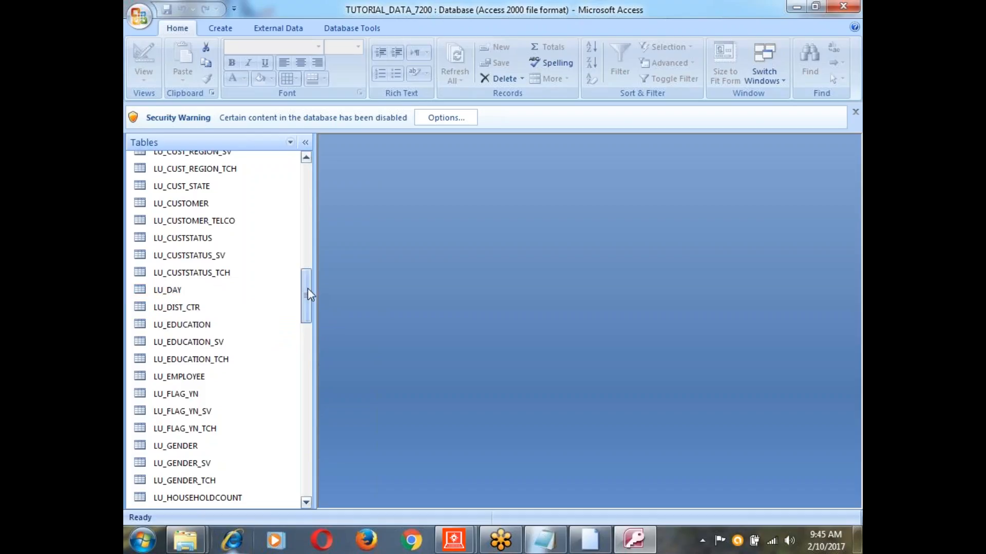
left_click_drag(307, 288, 313, 378)
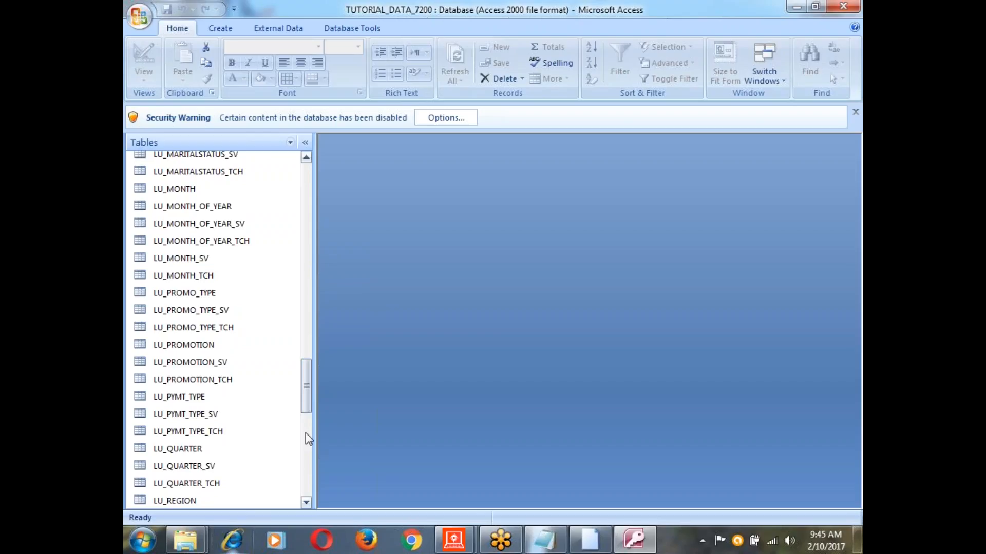
left_click_drag(304, 395, 308, 495)
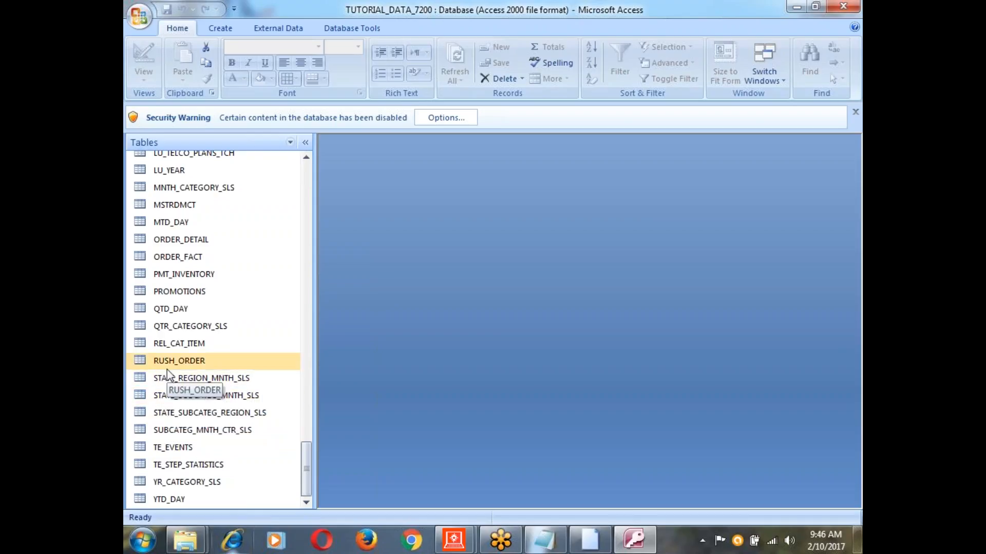
left_click(306, 159)
left_click(306, 159)
left_click(306, 158)
left_click(306, 159)
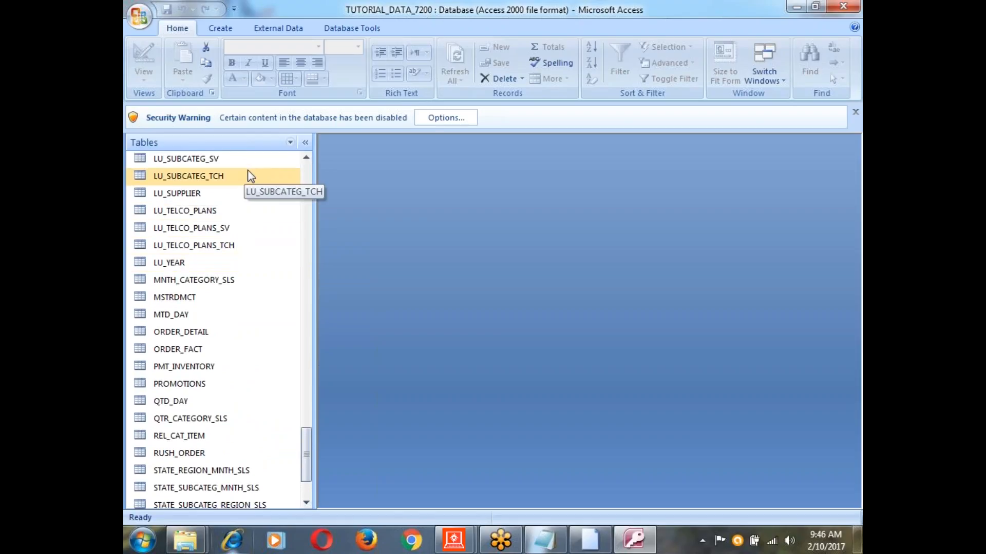
left_click(306, 159)
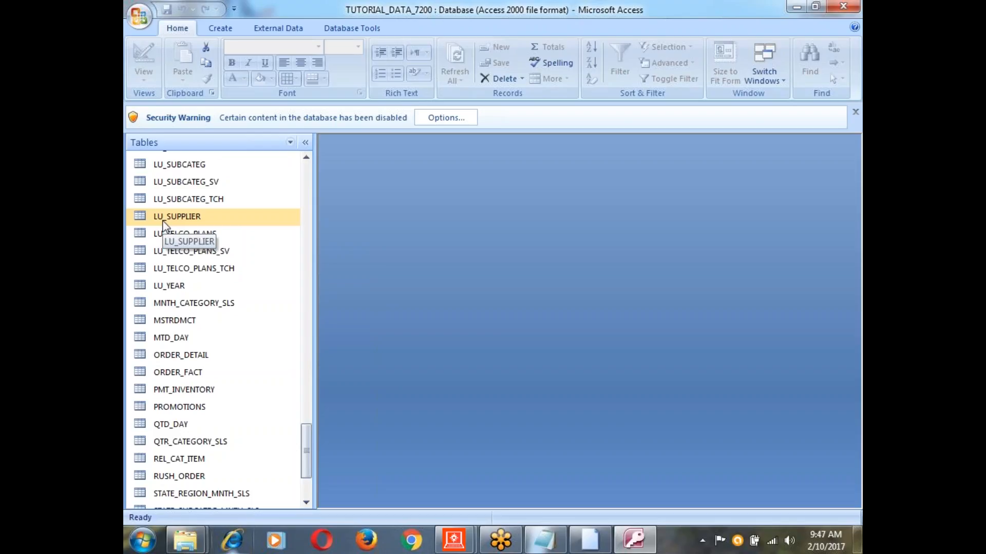
- Open the LU_YEAR lookup table to view its records
double_click(174, 287)
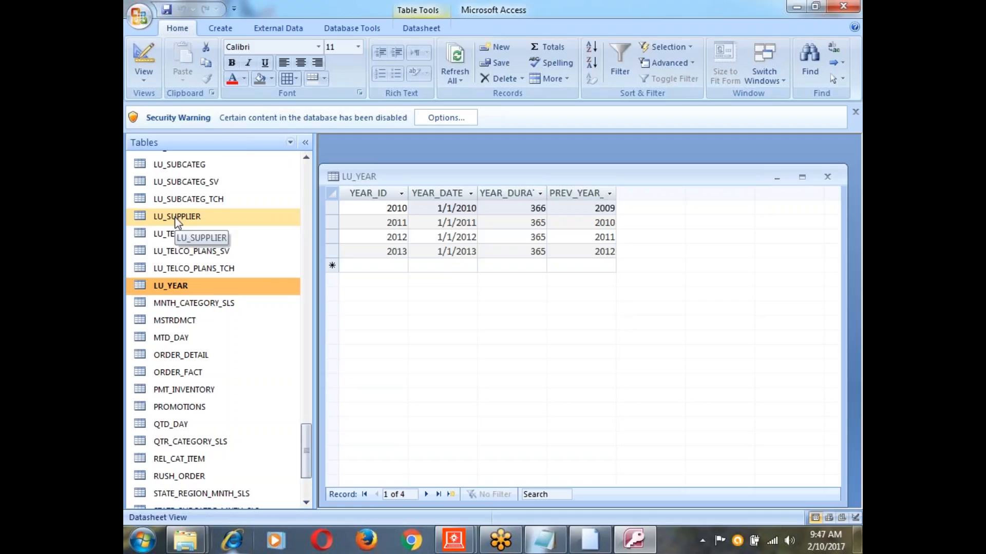
double_click(177, 290)
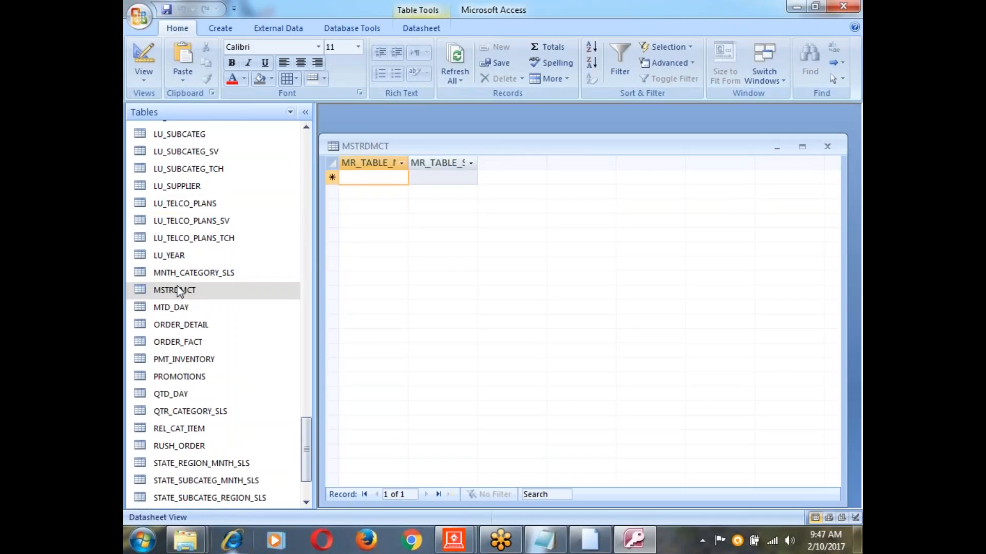
left_click(177, 290)
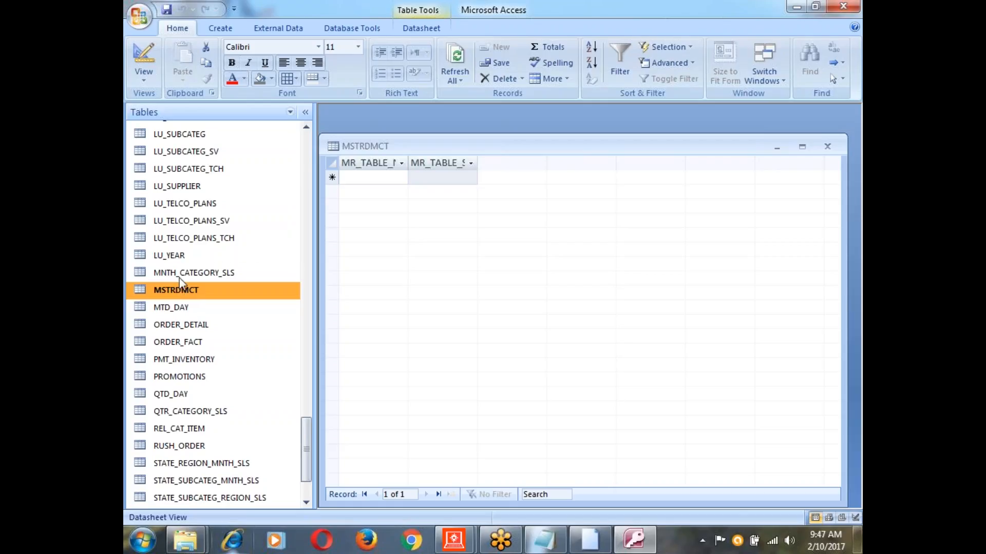
left_click(179, 259)
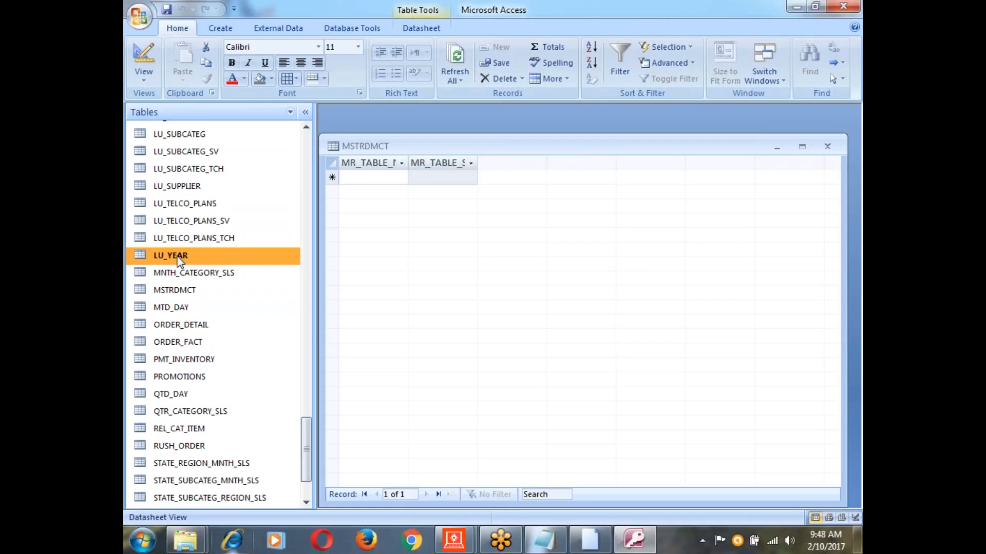
double_click(179, 258)
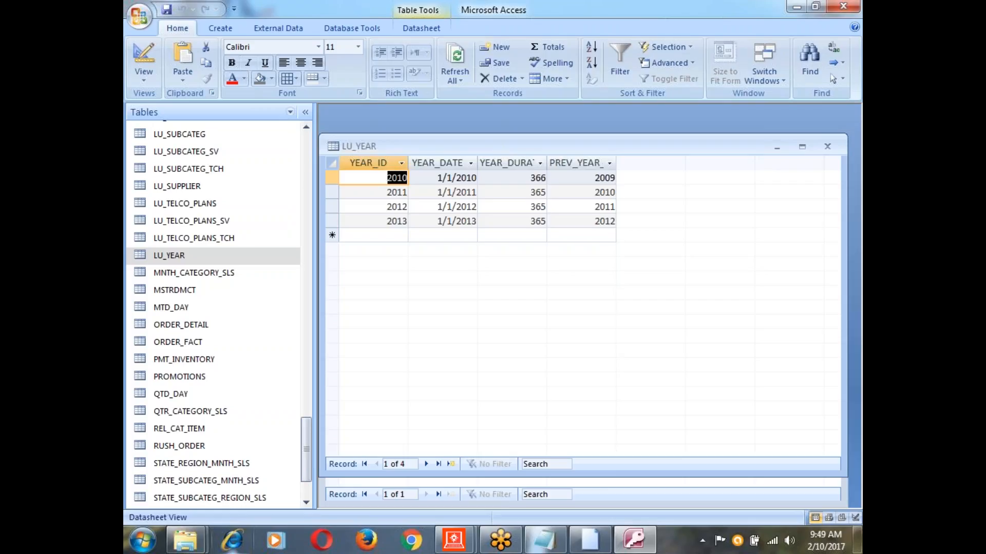
- Open the LU_SUBCATEG lookup table in a maximized view and select the first row's SUBCAT_DESC cell
scroll(181, 215, "up", 2)
double_click(181, 215)
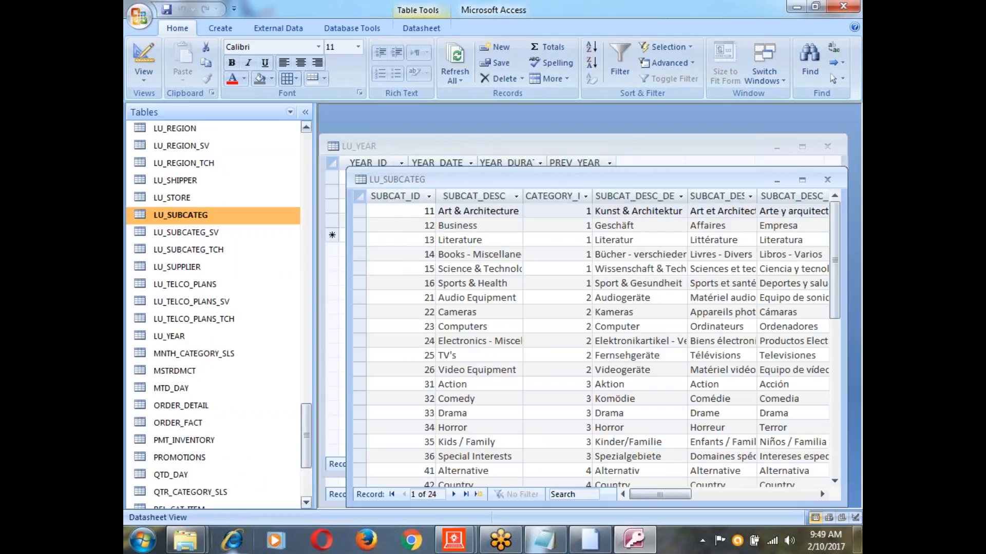
scroll(213, 308, "up", 1)
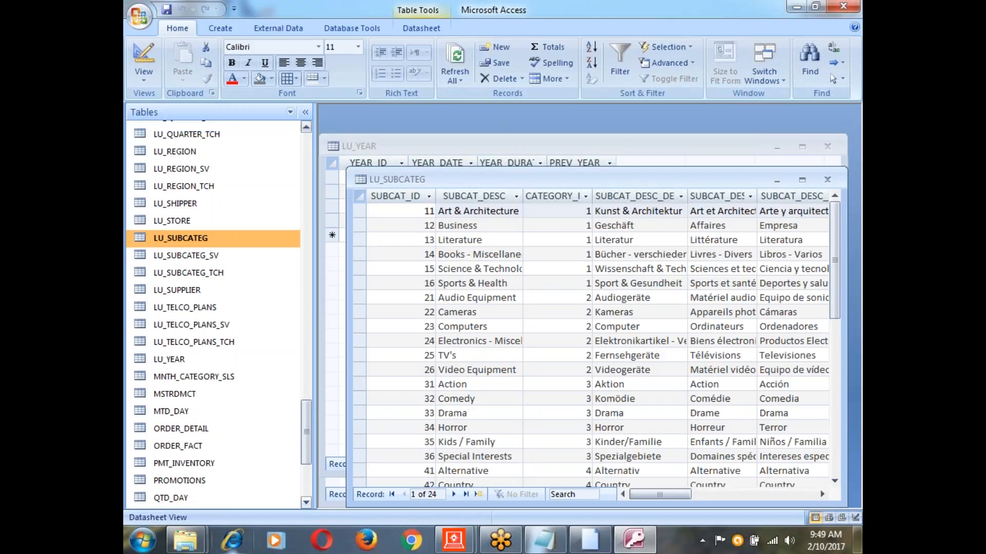
scroll(213, 314, "up", 1)
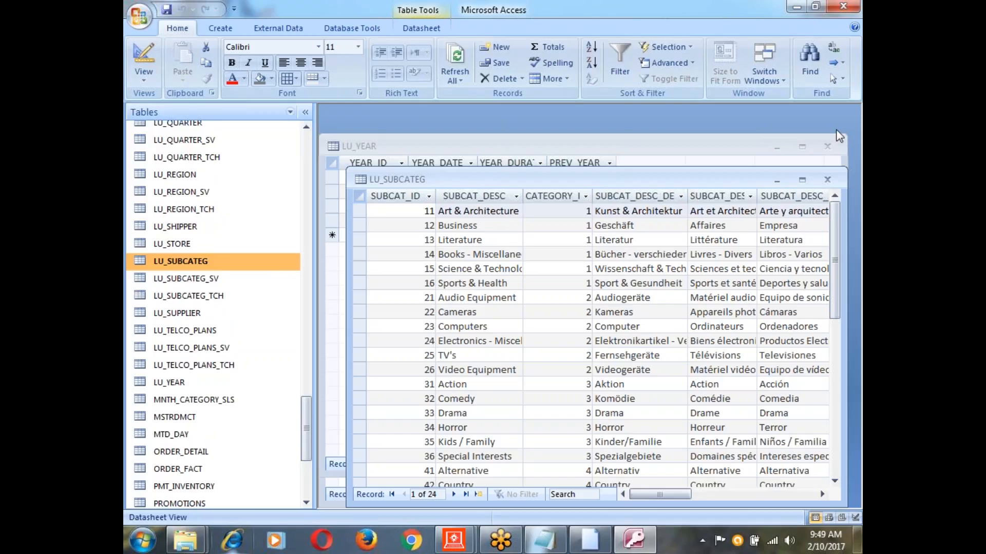
left_click(802, 179)
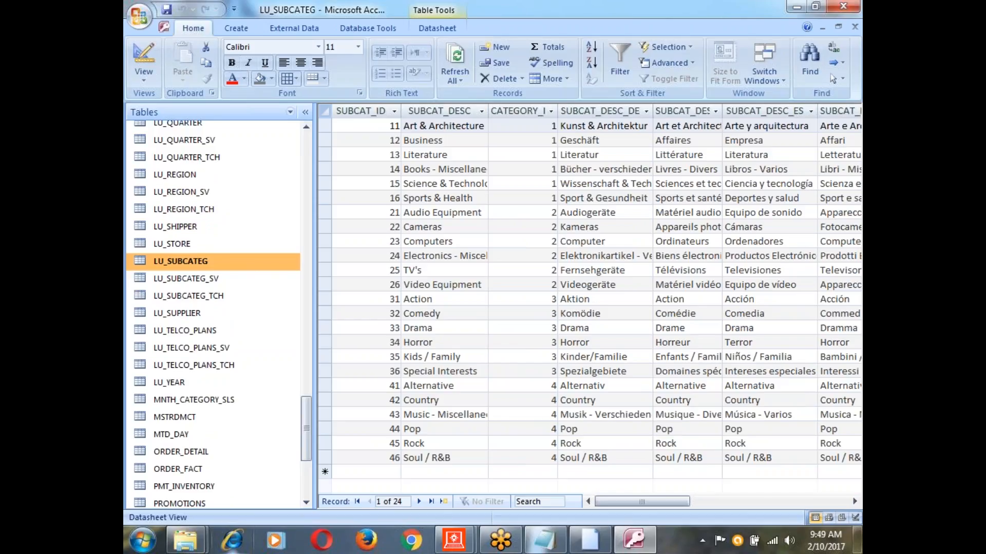
left_click(801, 183)
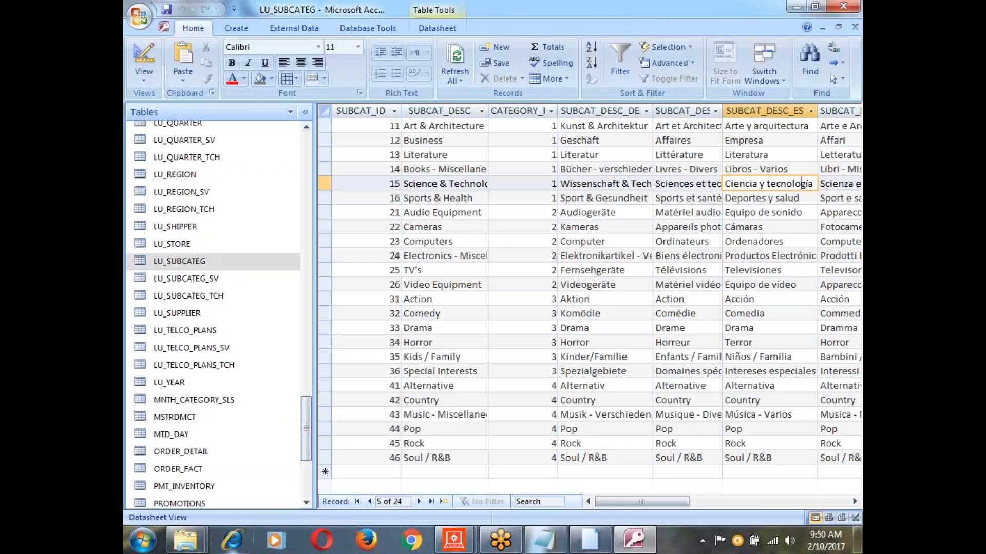
left_click(426, 126)
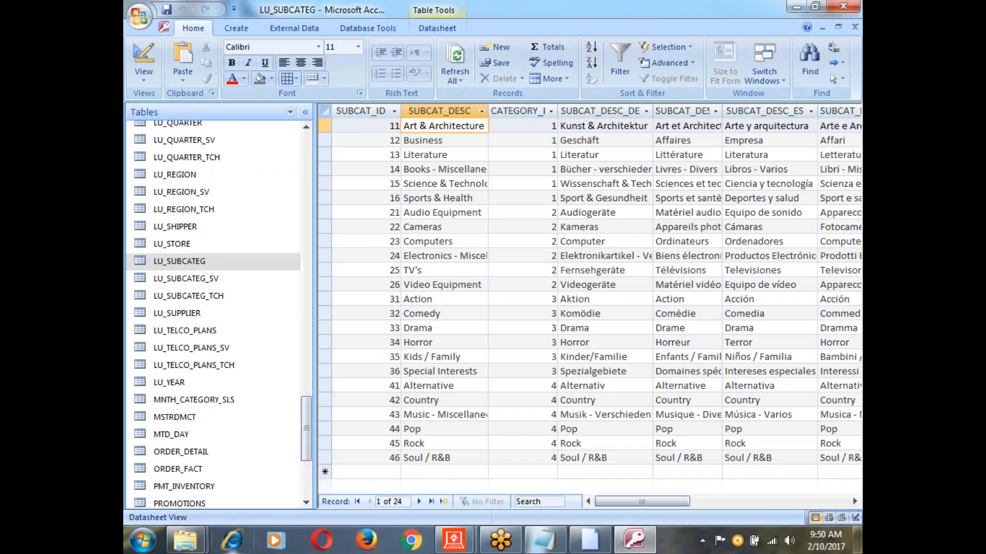
- View the LU_REGION, LU_SUBCATEG and LU_SUPPLIER tables in turn to compare their ID and description columns
left_click(179, 176)
double_click(180, 176)
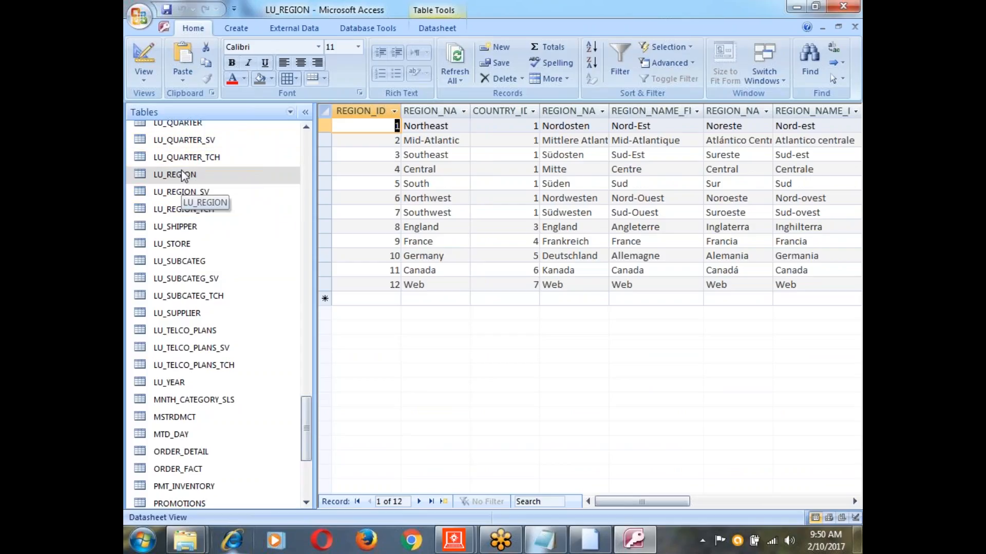
double_click(178, 263)
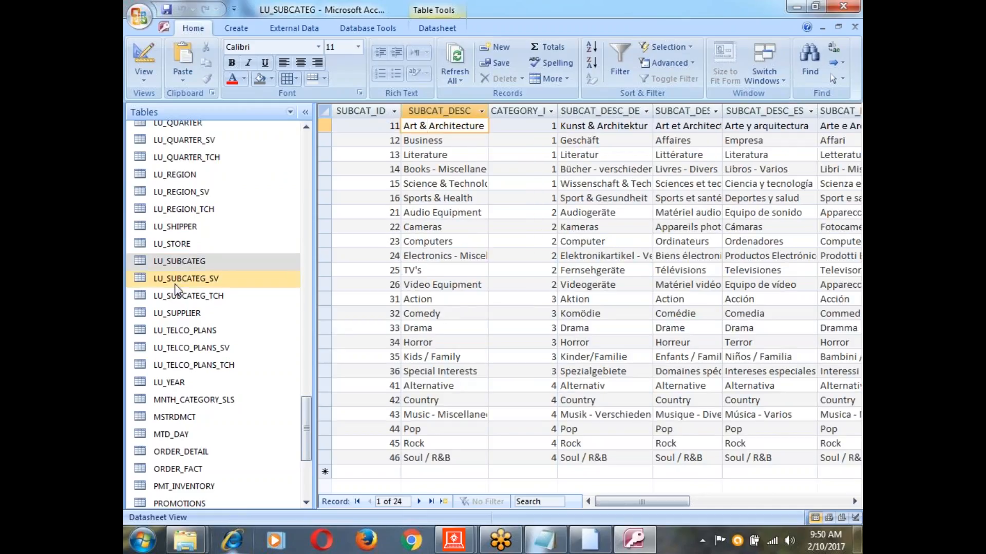
left_click(179, 316)
double_click(180, 315)
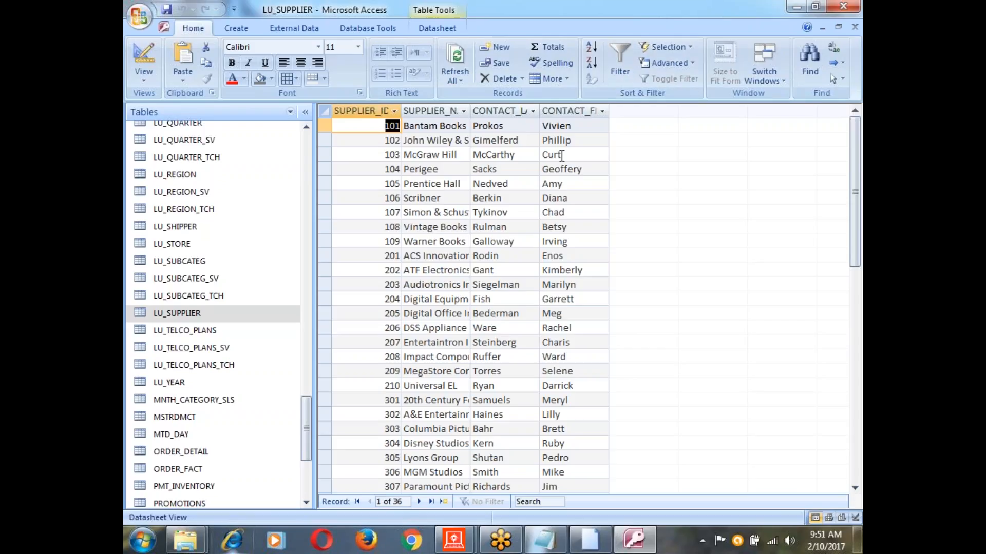
- Return to the LU_SUBCATEG table and examine its SUBCAT_ID and SUBCAT_DESC columns
left_click(179, 263)
double_click(179, 262)
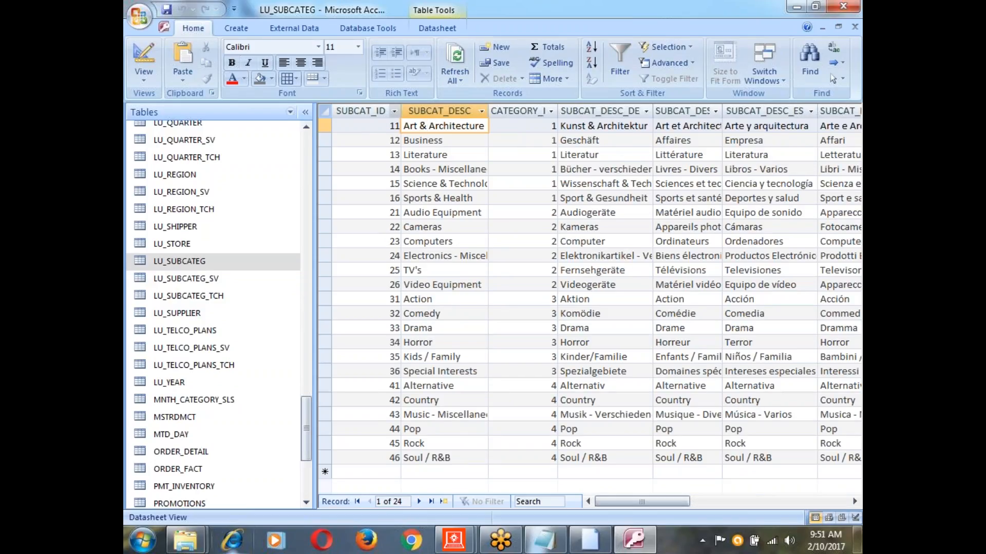
left_click(369, 112)
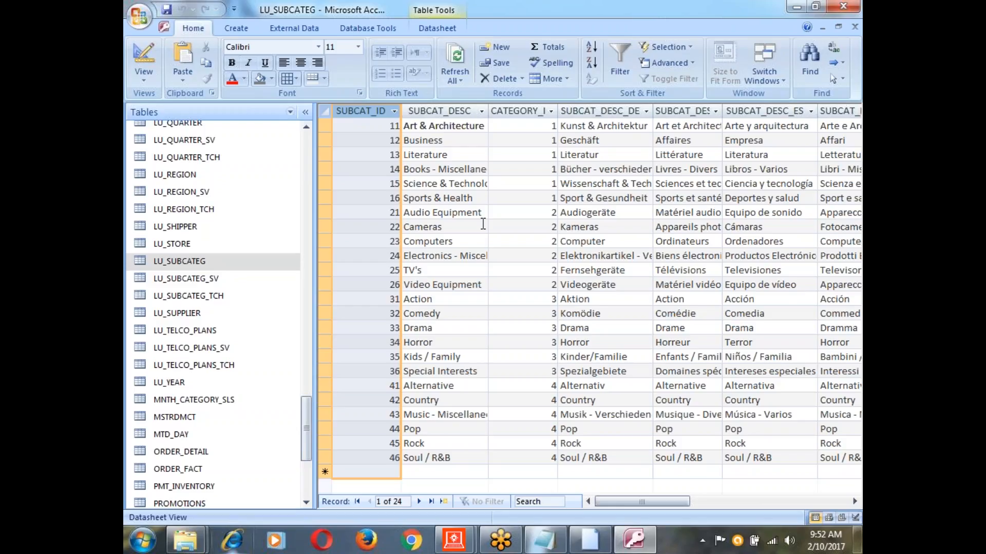
left_click(439, 111)
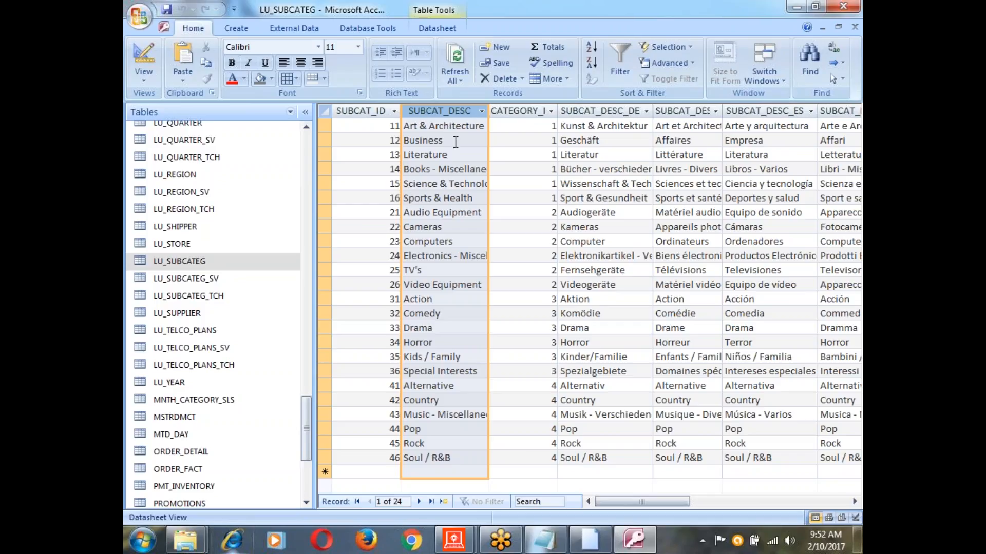
left_click(384, 126)
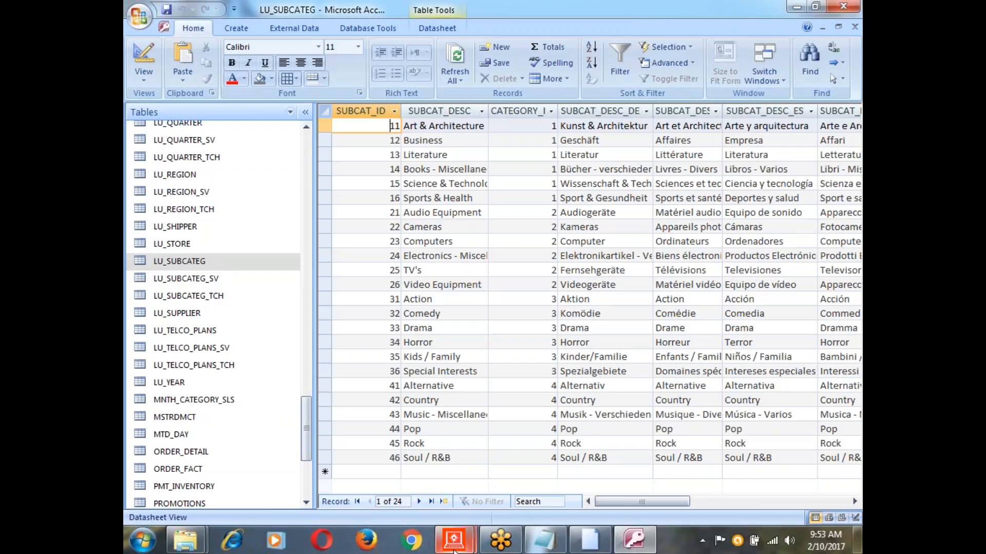
- Switch to the New Filter window of the MicroStrategy Filter Editor and show the Qualify On options for the Region attribute
left_click(461, 544)
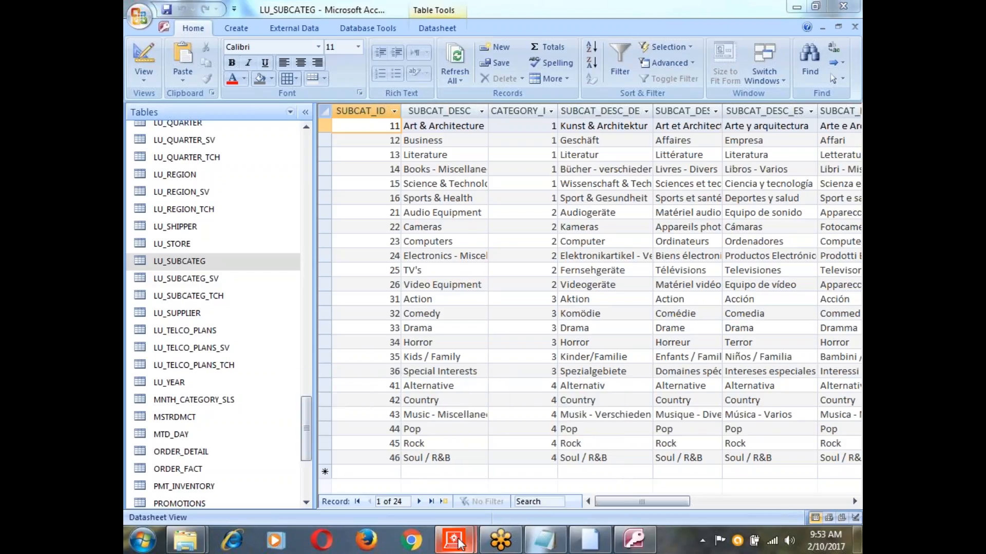
left_click(458, 544)
left_click(502, 473)
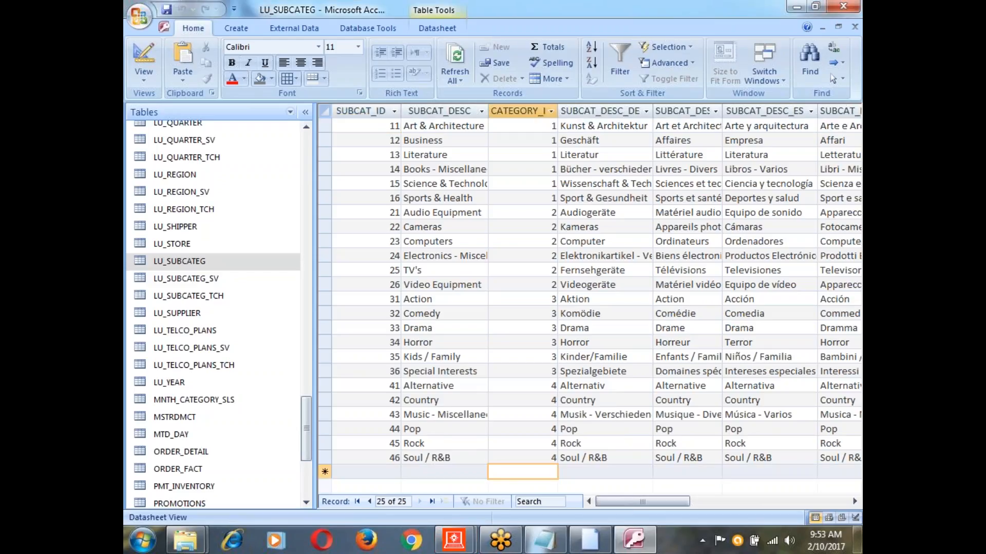
mouse_move(454, 549)
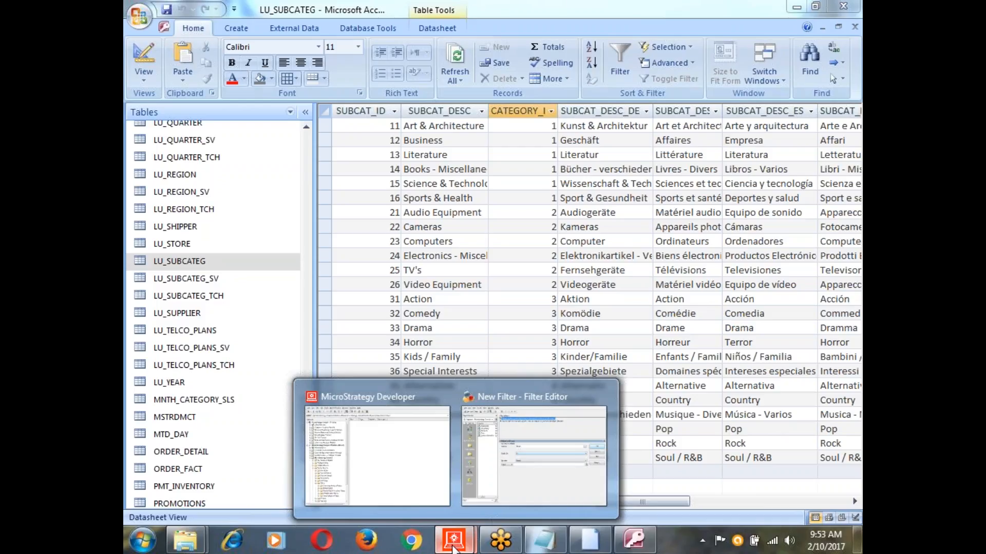
mouse_move(503, 485)
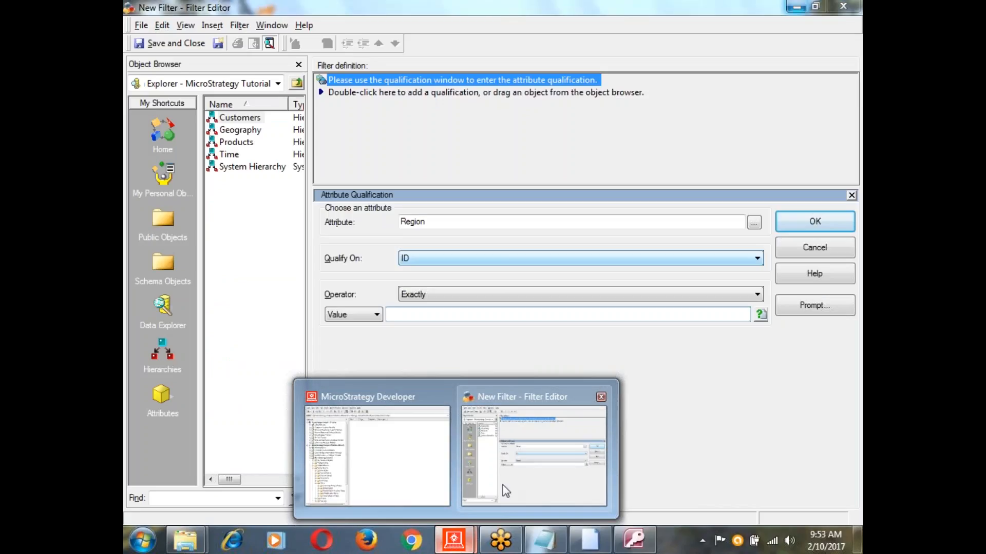
left_click(501, 469)
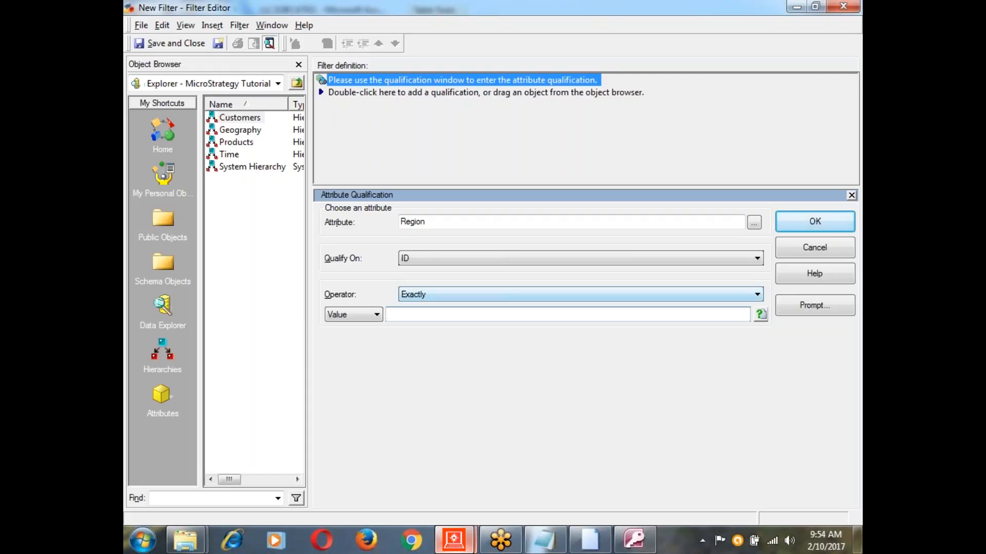
left_click(739, 268)
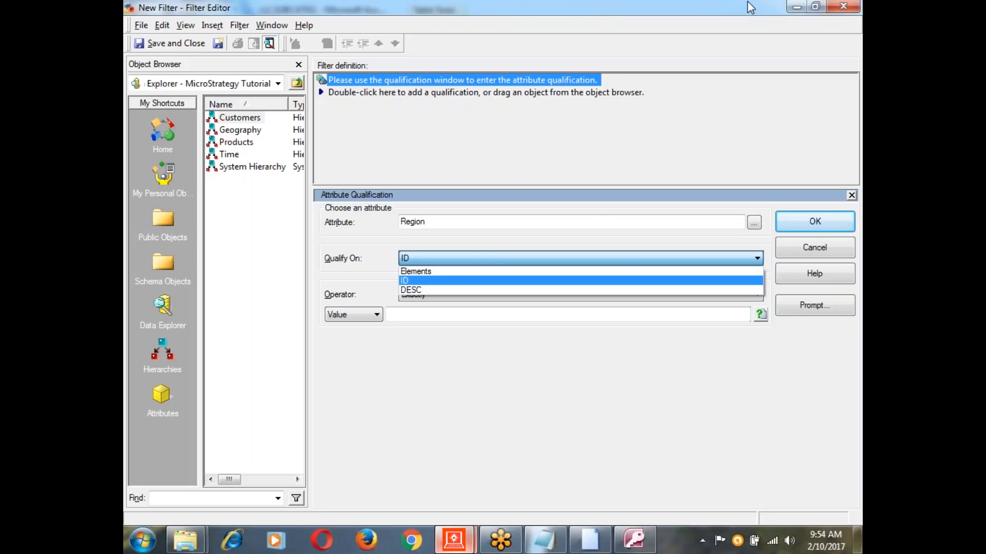
- Leave the New Filter window and switch to the main MicroStrategy Developer window
left_click(799, 7)
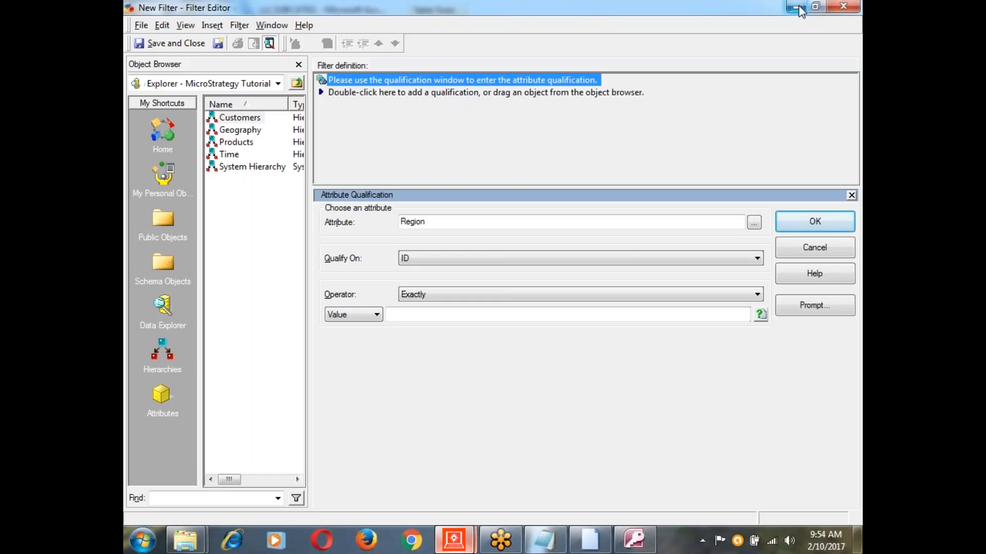
left_click(797, 8)
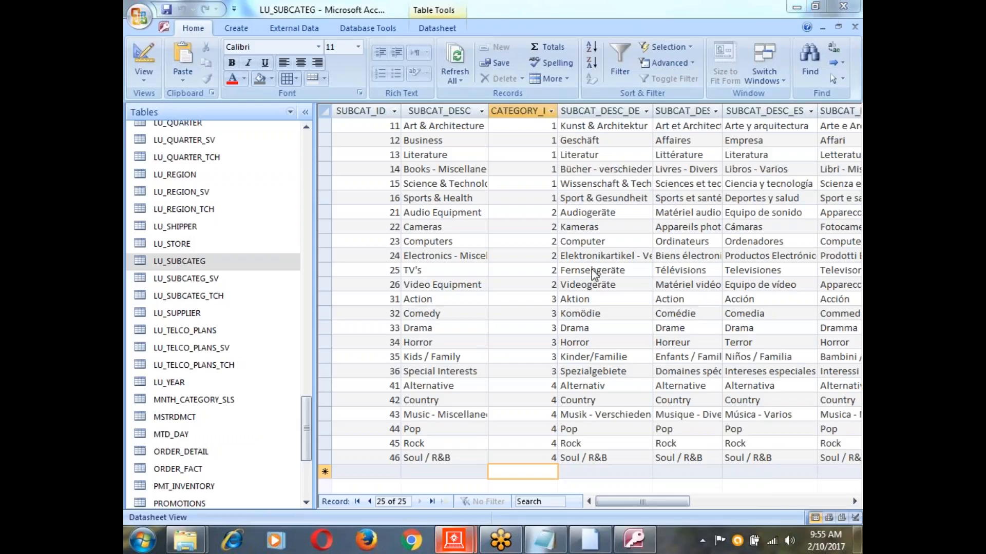
left_click(444, 539)
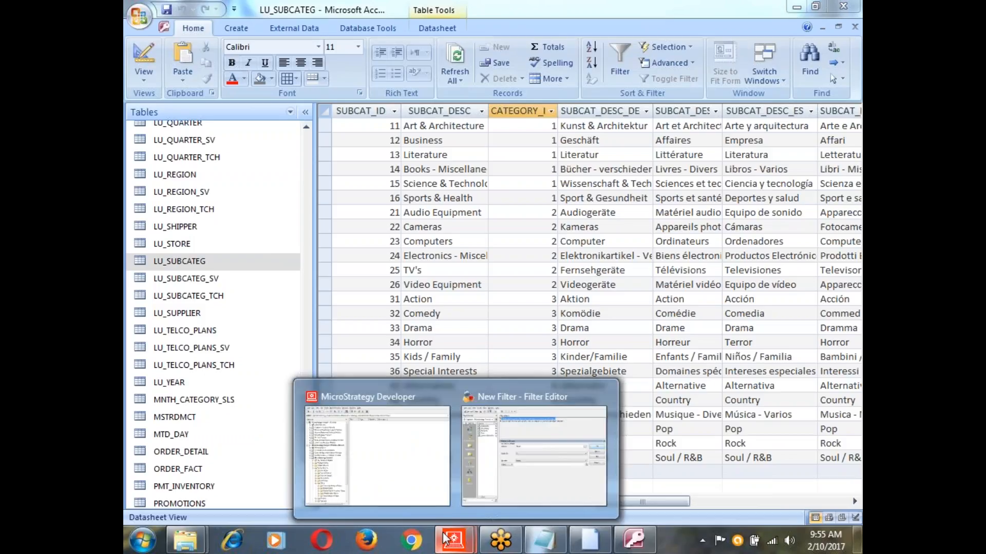
left_click(424, 504)
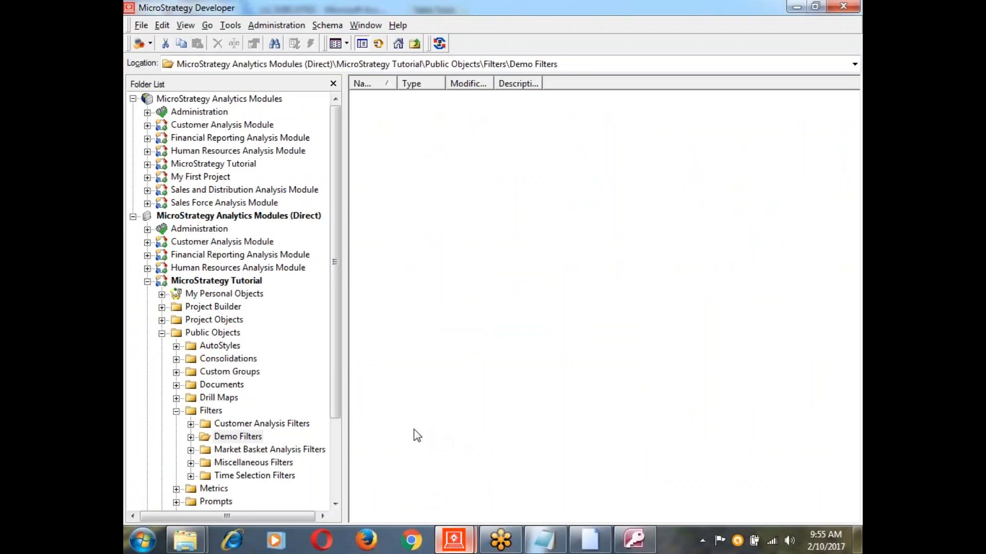
- Open and expand the Attributes folder under the MicroStrategy Tutorial project's Schema Objects
left_click_drag(340, 403, 341, 458)
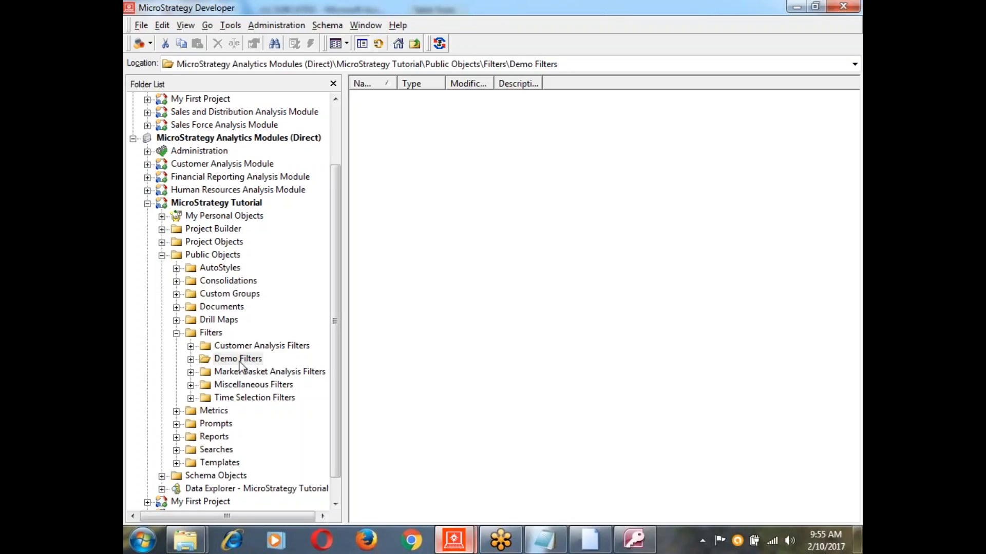
left_click(161, 477)
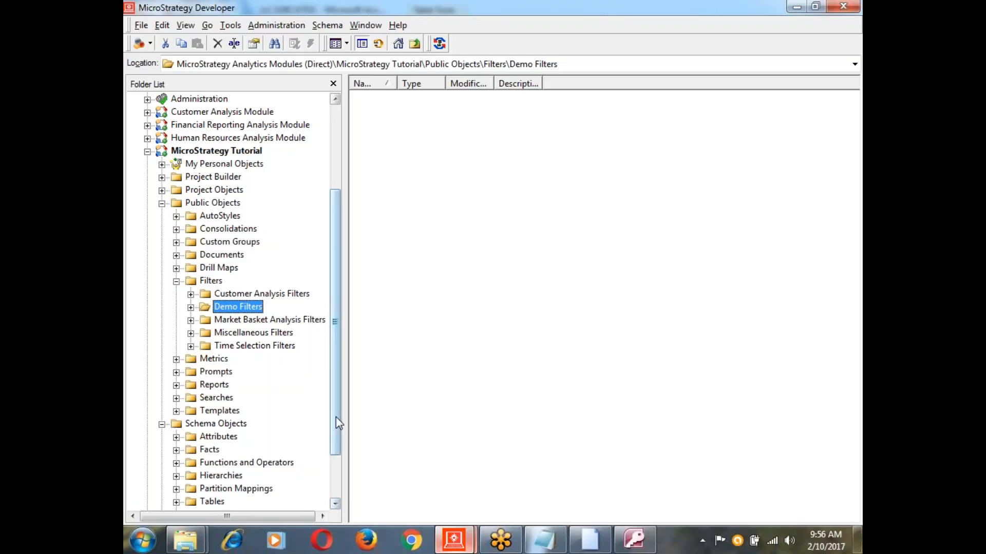
scroll(337, 483, "down", 1)
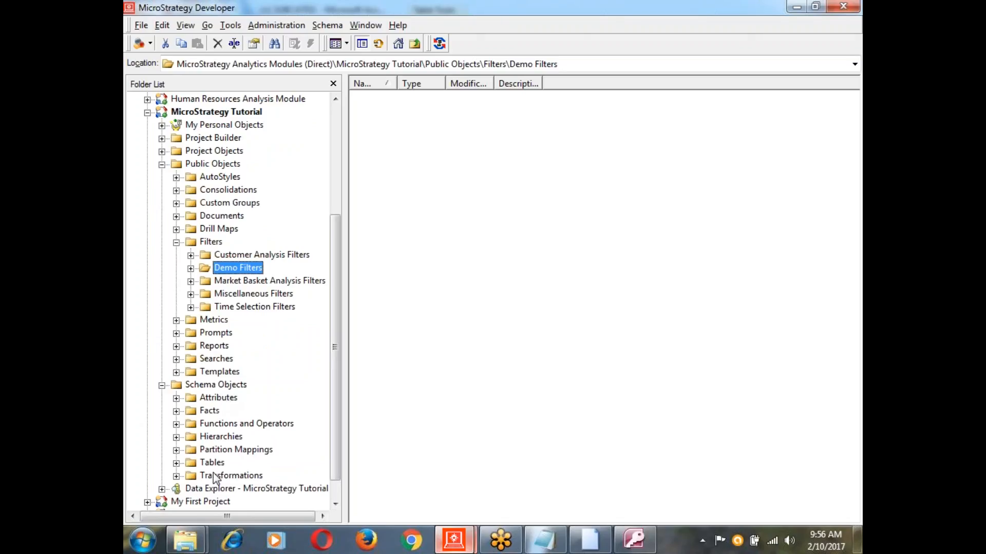
scroll(217, 478, "down", 1)
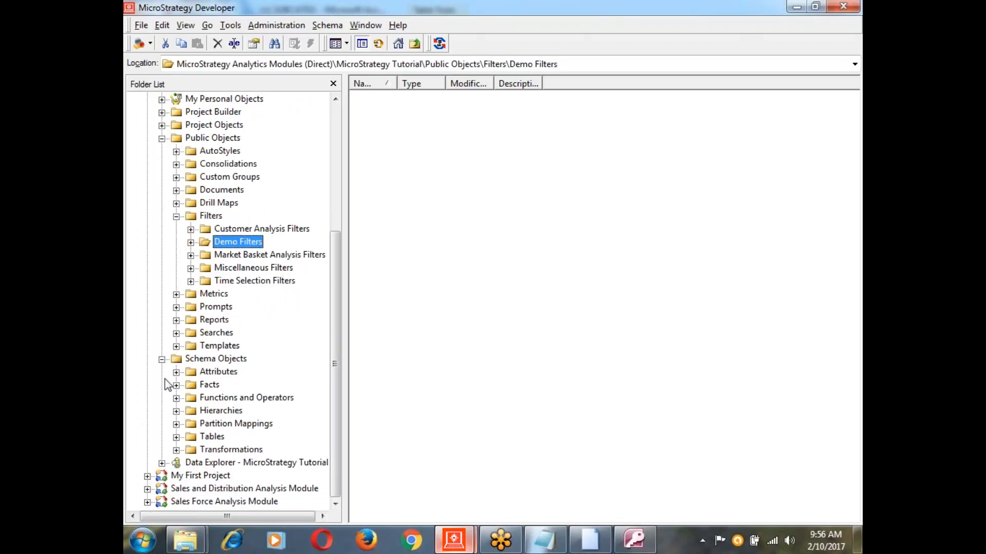
left_click(218, 374)
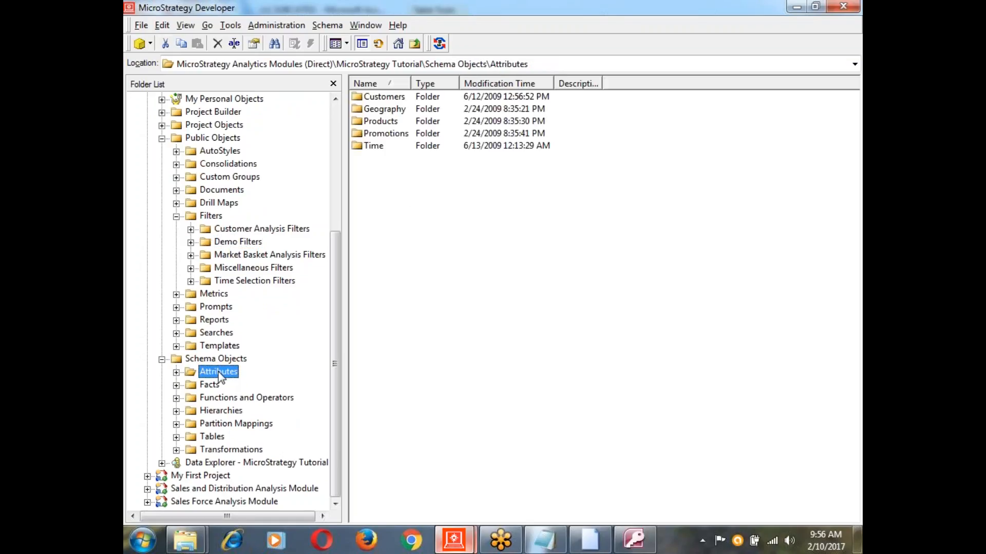
left_click(176, 371)
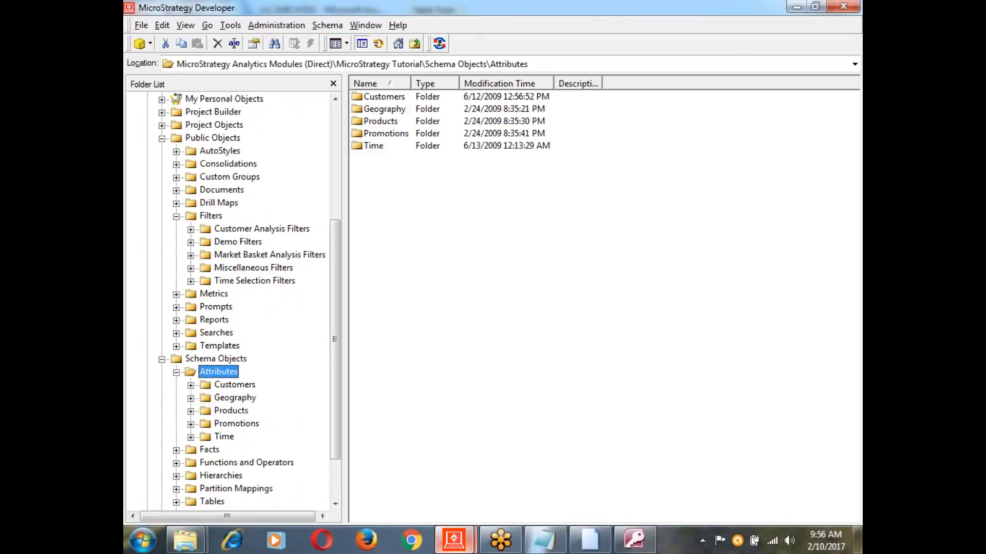
- Start a new attribute in the Attributes folder
left_click(386, 215)
right_click(386, 215)
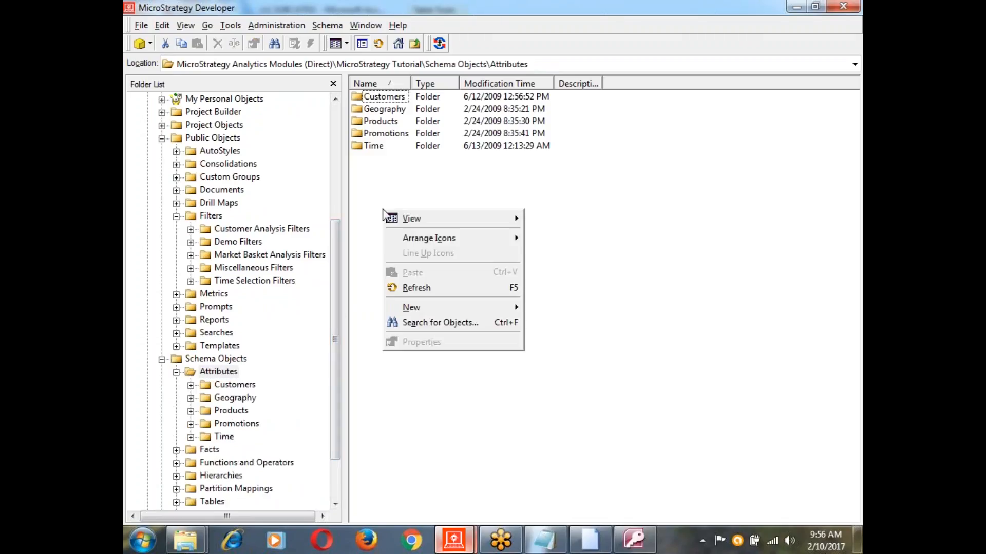
left_click(618, 165)
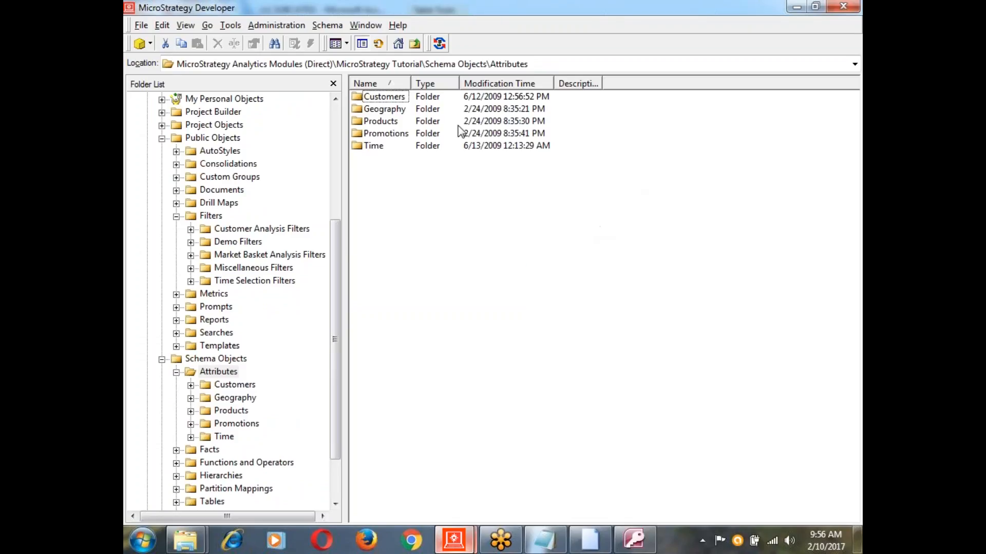
right_click(375, 189)
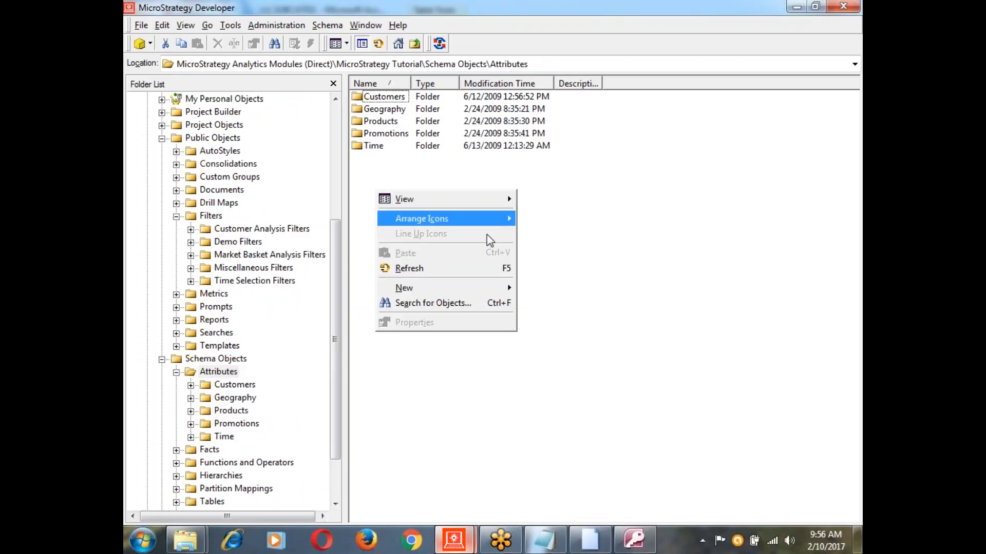
mouse_move(505, 288)
mouse_move(552, 285)
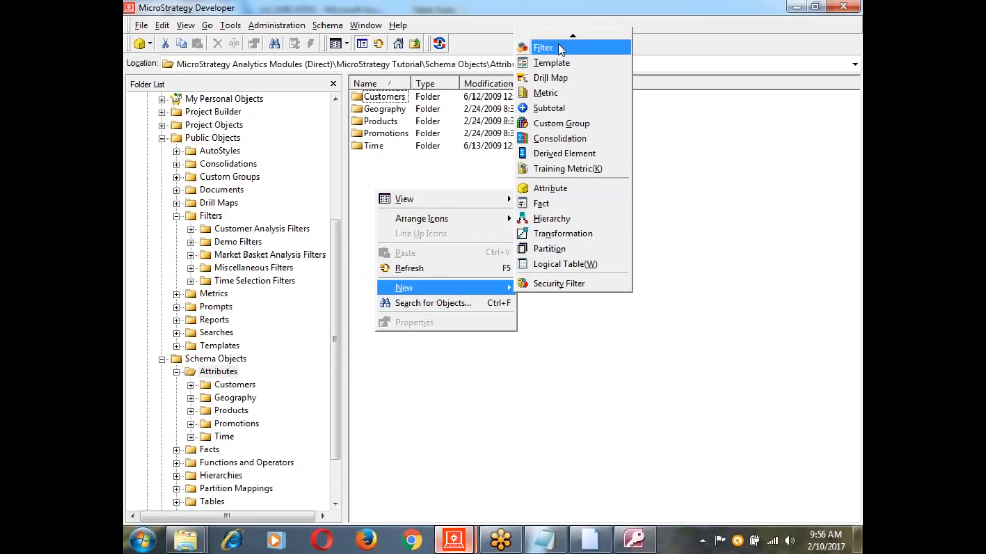
mouse_move(558, 35)
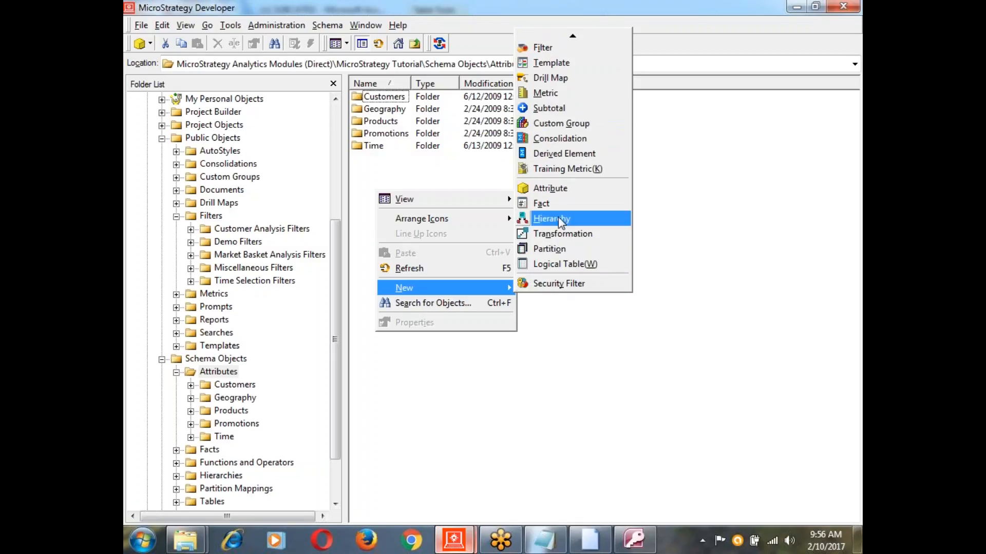
left_click(547, 189)
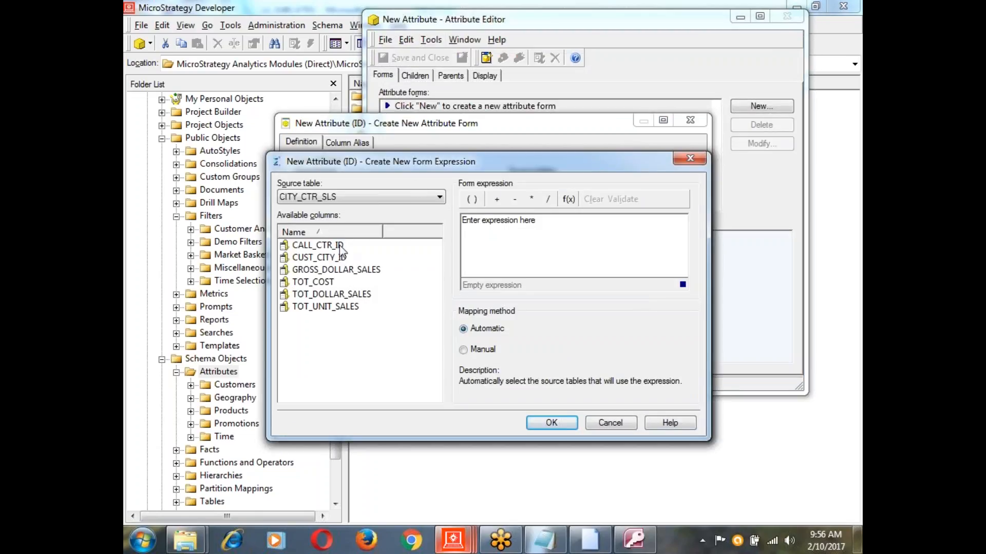
- Create the attribute's ID form from the SUBCAT_ID column of the LU_SUBCATEG source table with automatic mapping
left_click(439, 198)
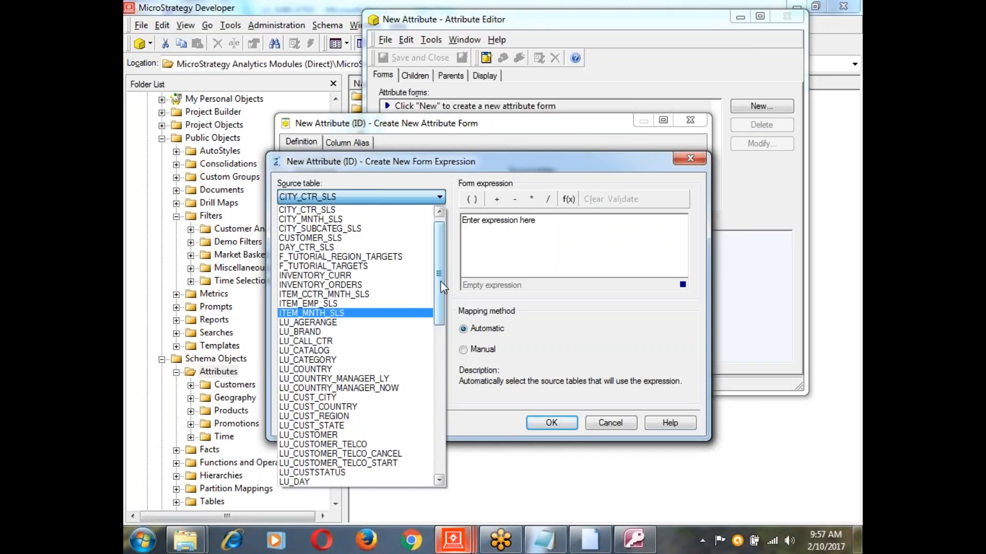
left_click_drag(437, 280, 433, 385)
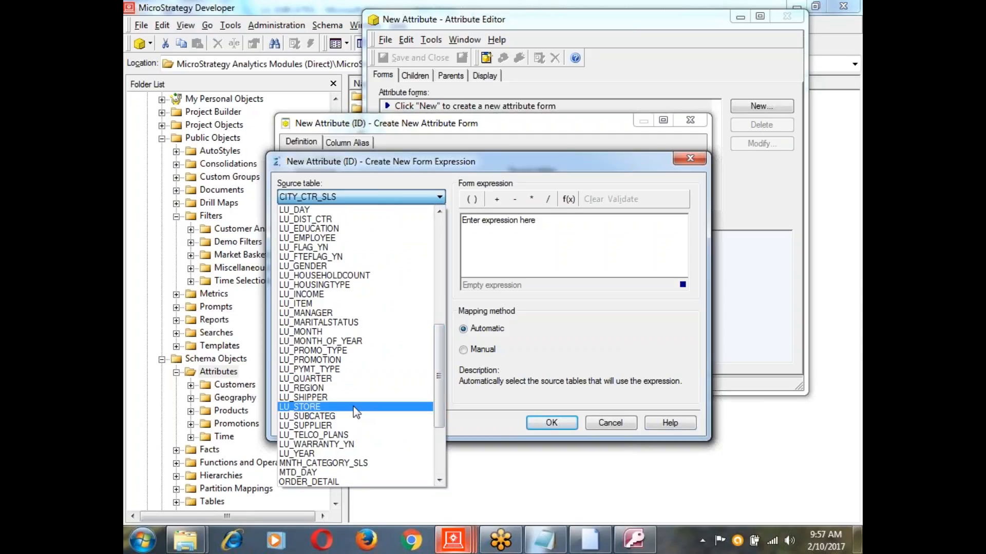
left_click(317, 416)
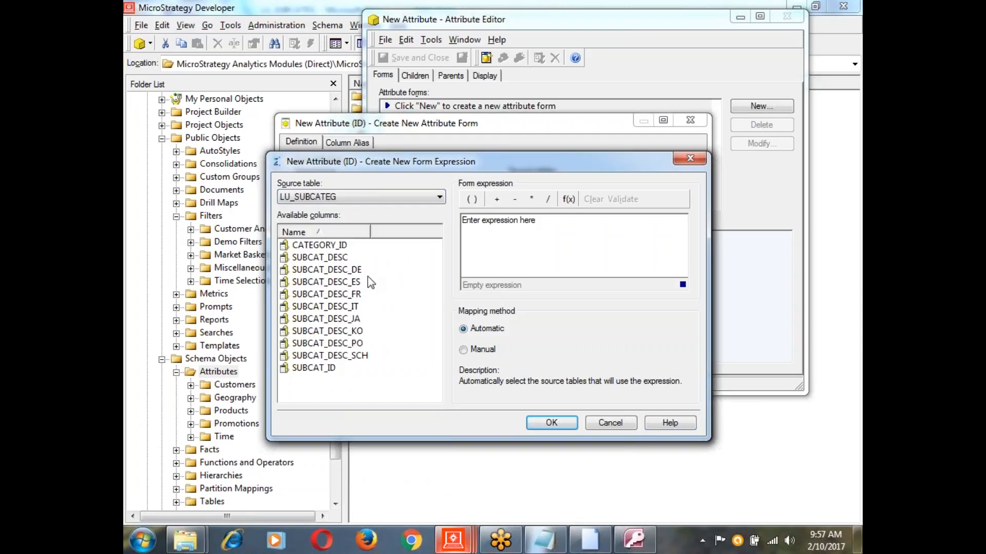
double_click(313, 368)
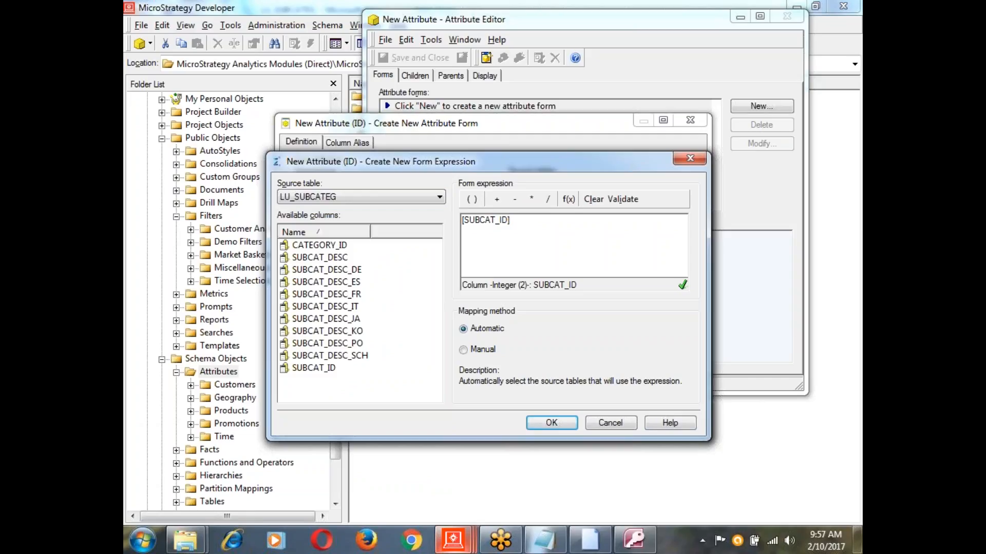
left_click(551, 423)
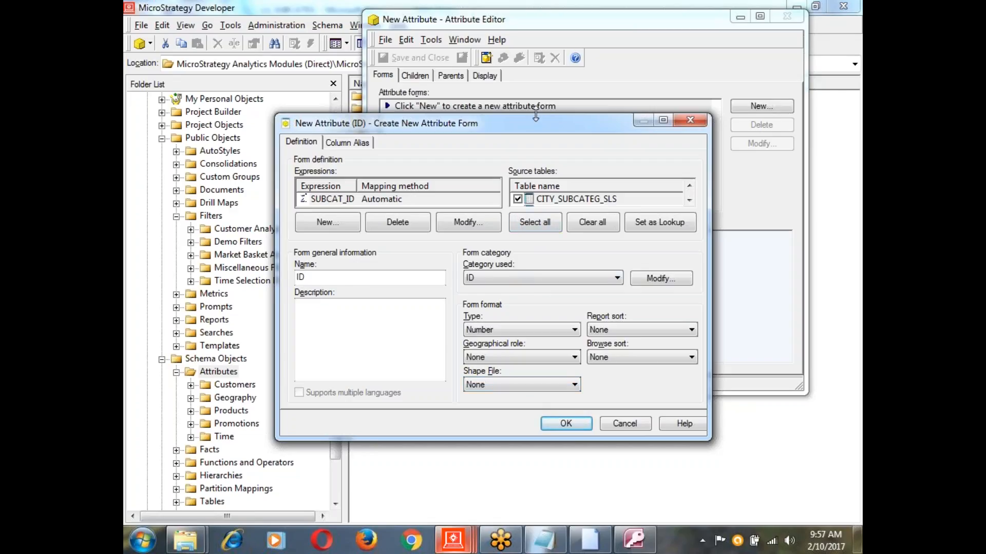
left_click_drag(535, 116, 550, 53)
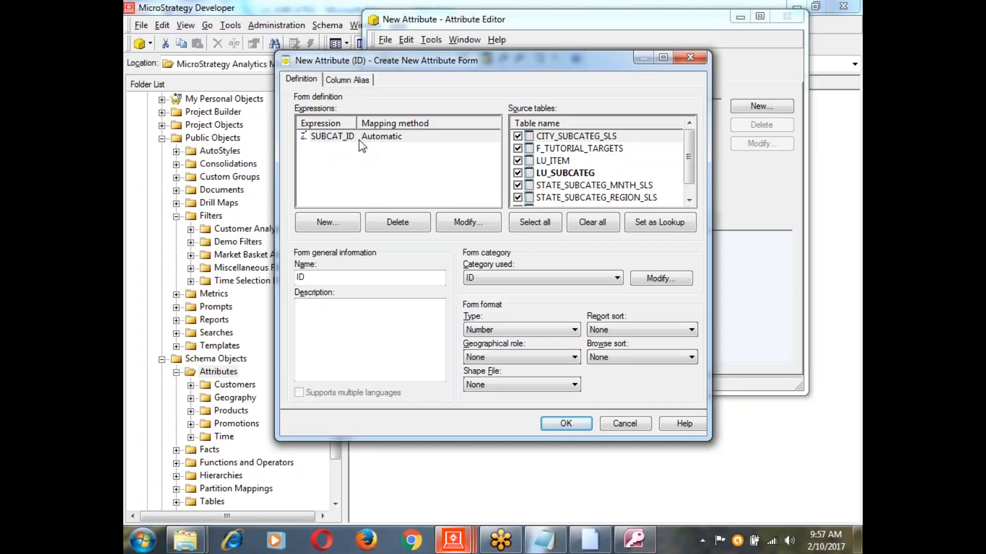
left_click(569, 424)
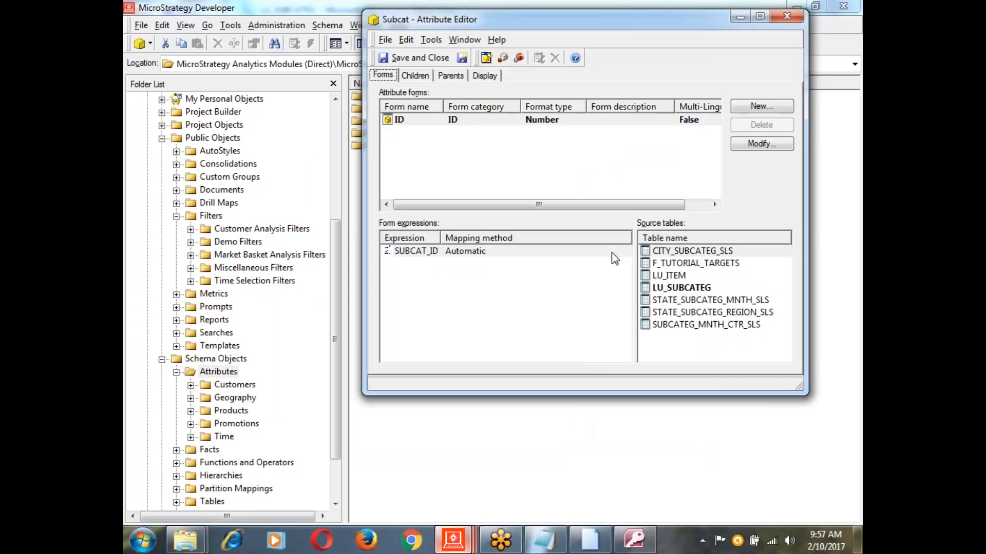
- Add a DESC form to the attribute using the SUBCAT_DESC column of LU_SUBCATEG with automatic mapping
left_click(774, 108)
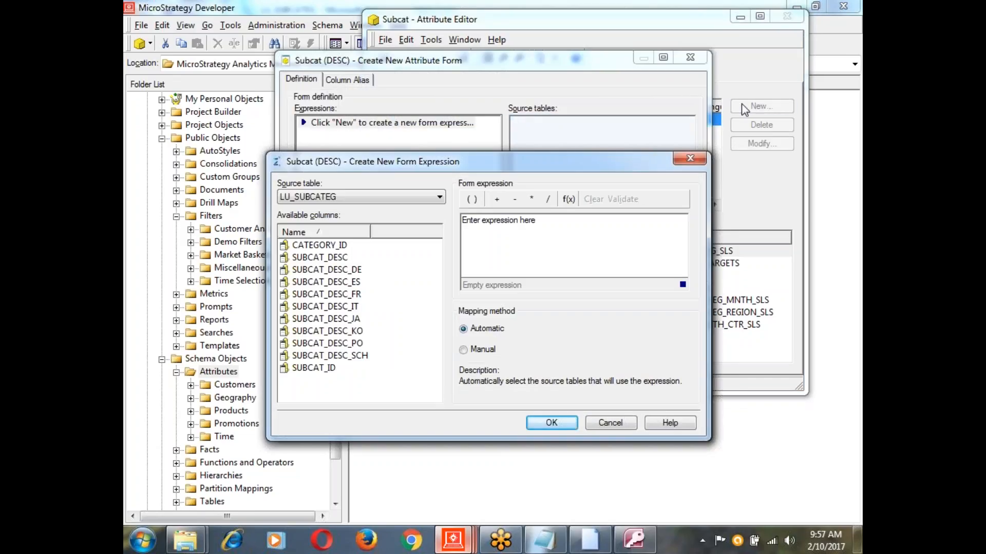
left_click(337, 257)
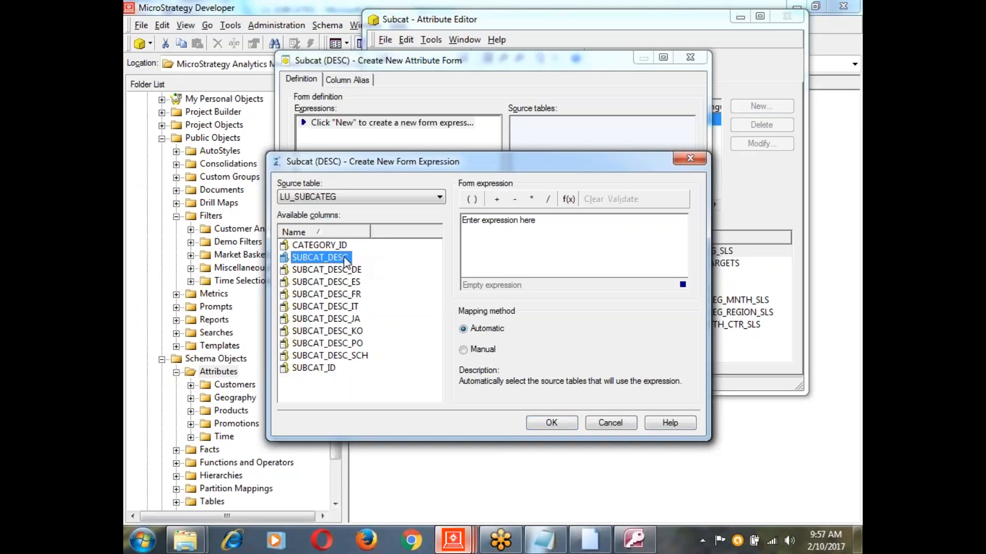
double_click(341, 259)
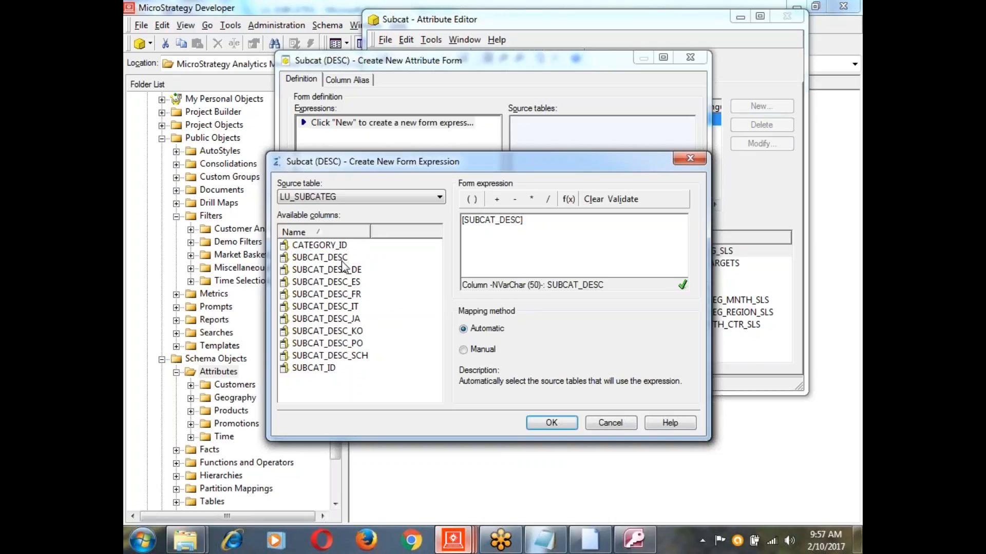
left_click(553, 421)
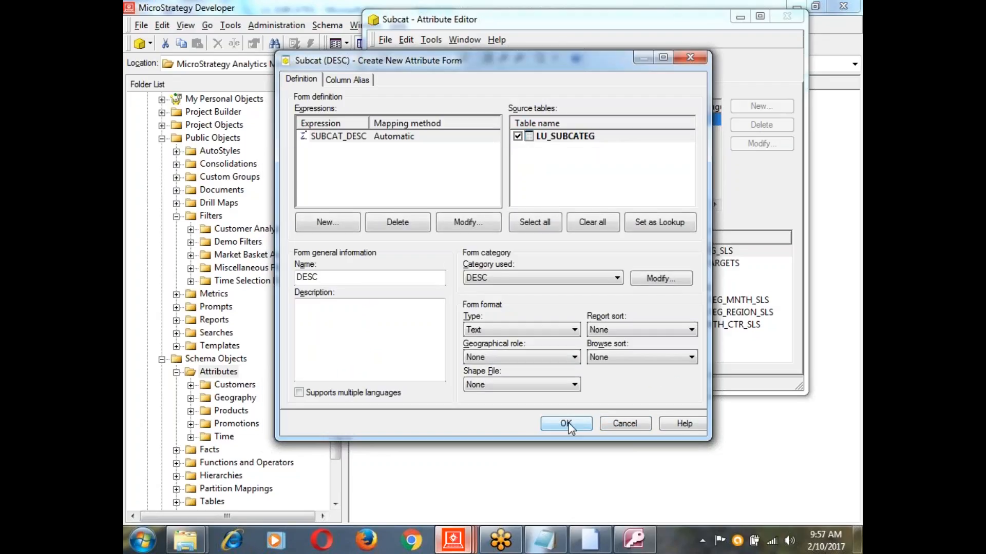
left_click(567, 427)
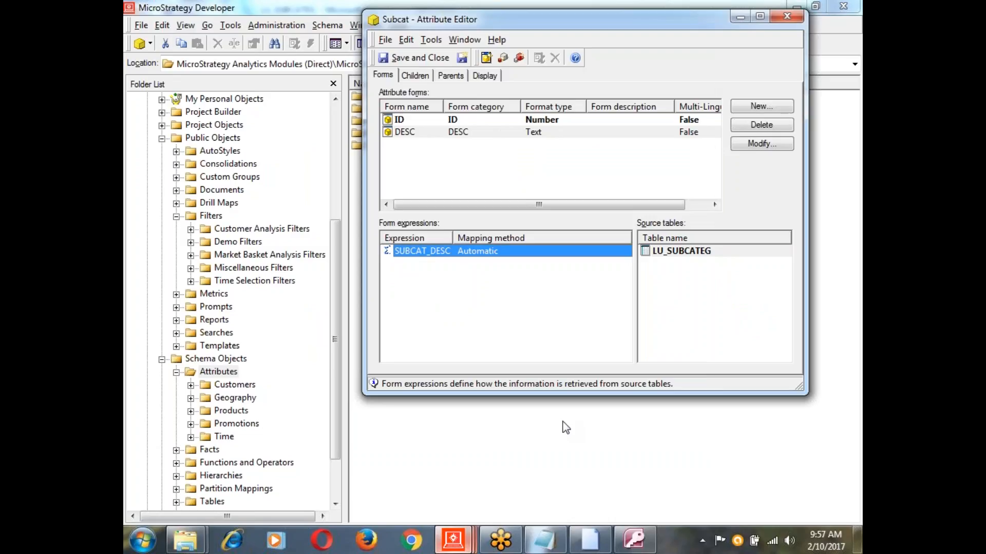
- Review the ID and DESC forms' expressions, then save the attribute as Subcat in the Attributes folder and select it
left_click(403, 123)
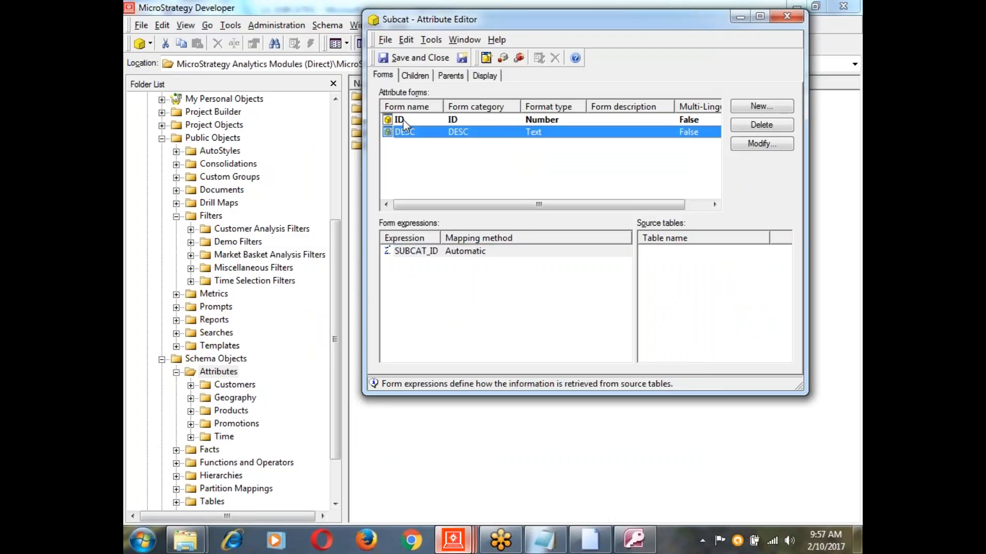
left_click(406, 134)
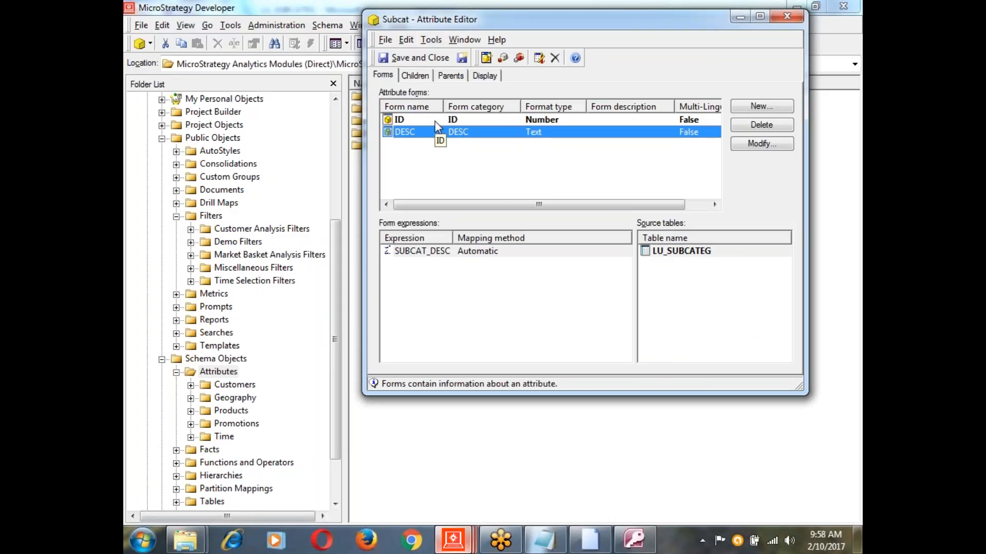
left_click(425, 60)
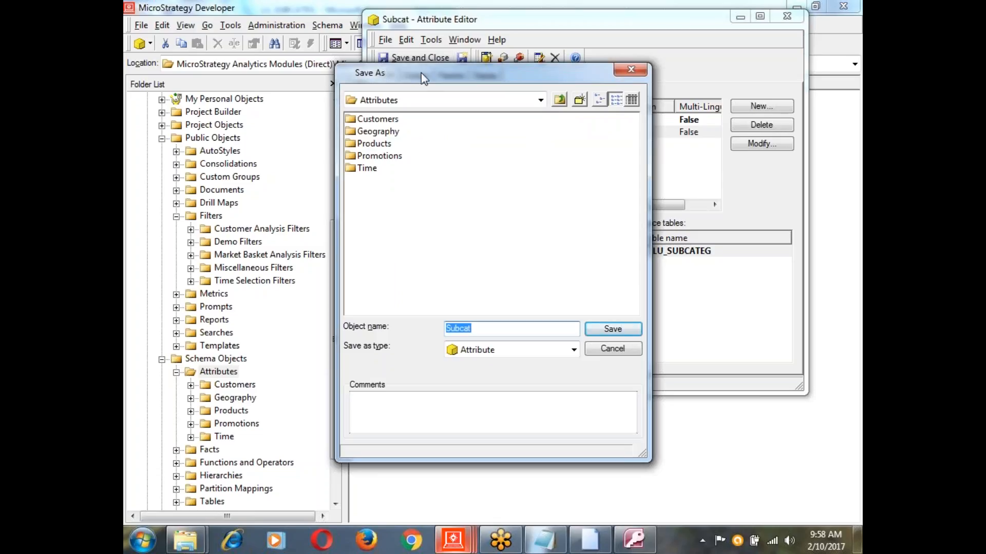
left_click(612, 329)
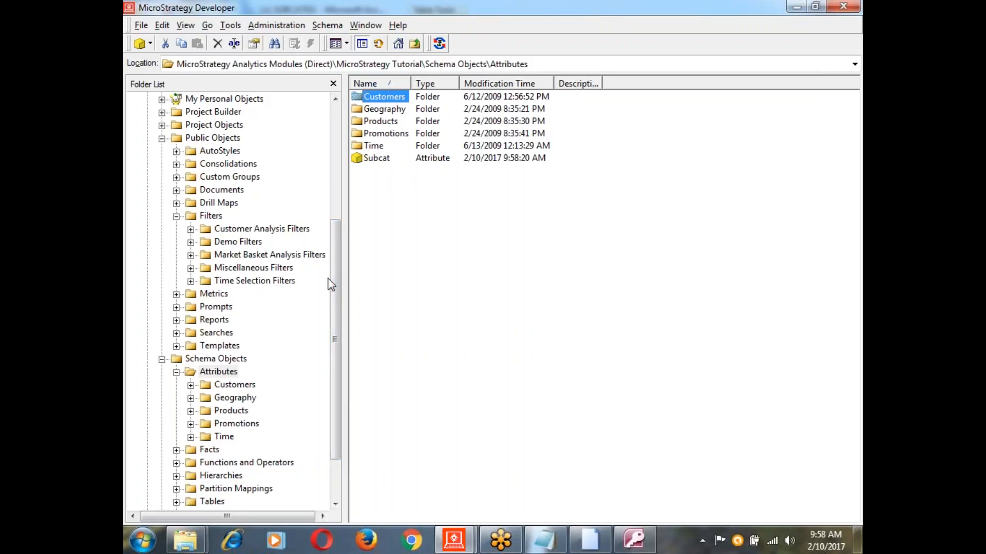
left_click(382, 162)
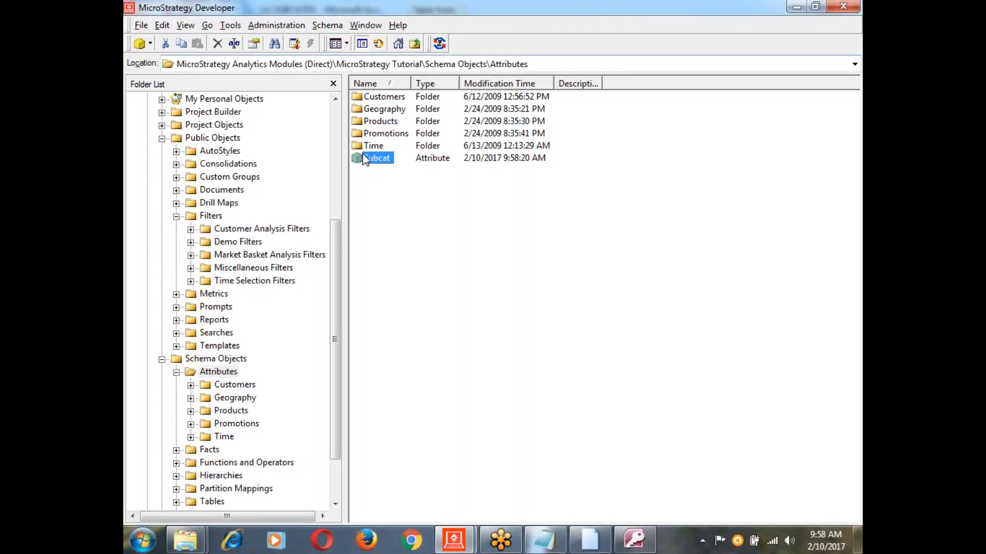
- Return to the Demo Filters folder under Public Objects
left_click(237, 242)
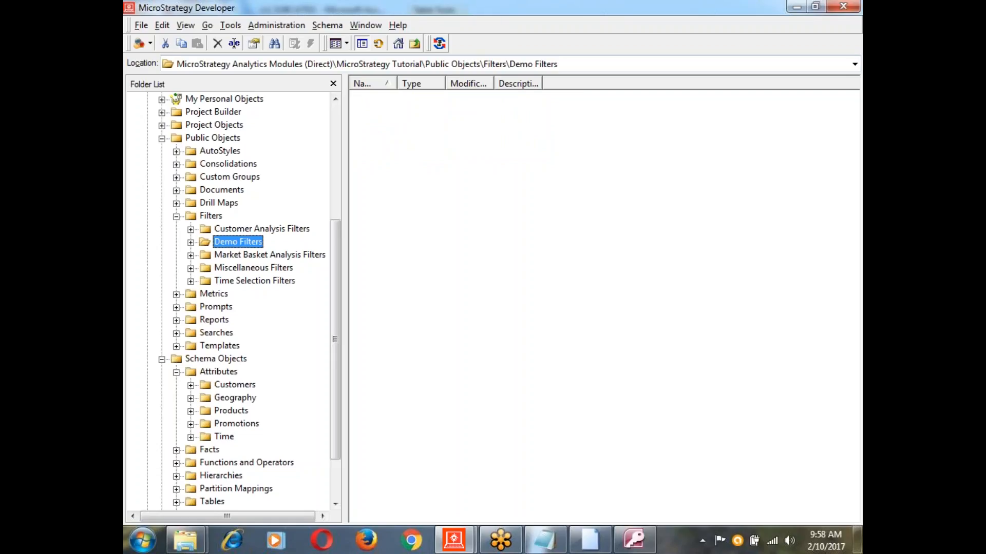
key("F2")
left_click(397, 293)
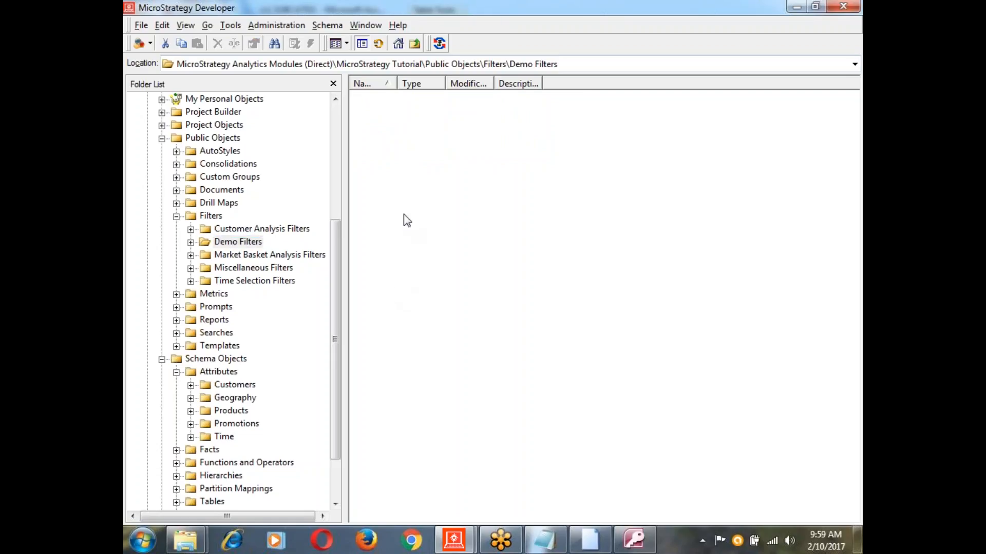
- Create a new blank report in the Demo Filters folder
right_click(411, 228)
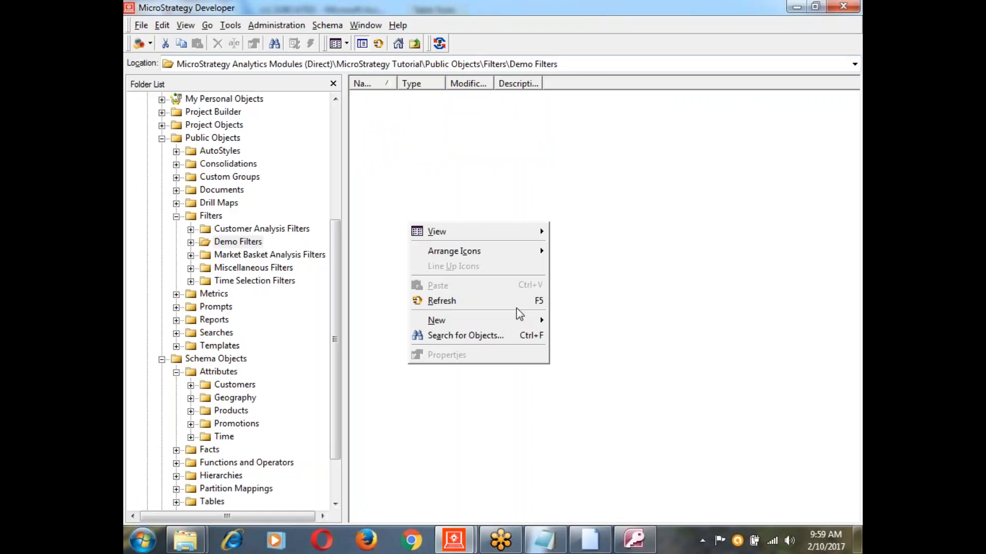
mouse_move(539, 321)
mouse_move(597, 319)
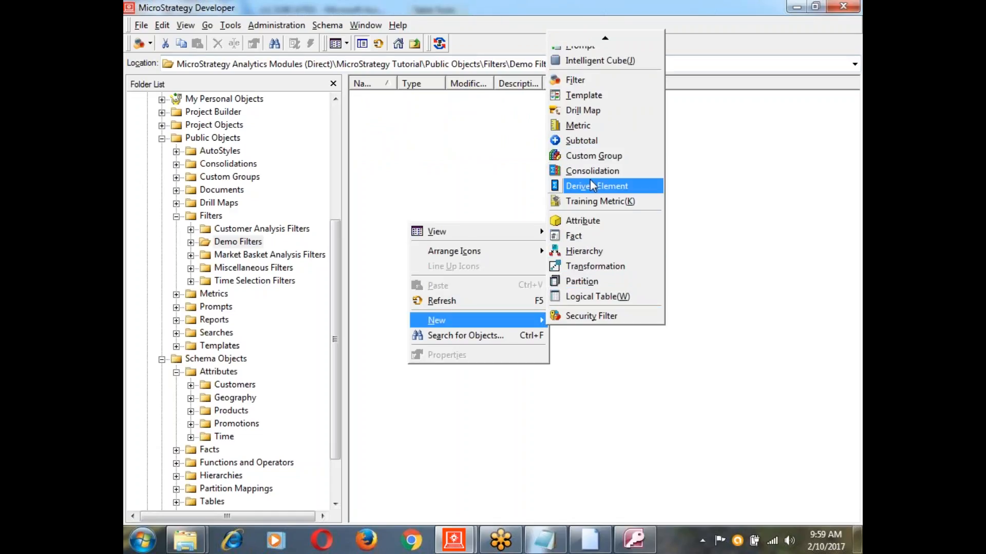
mouse_move(604, 37)
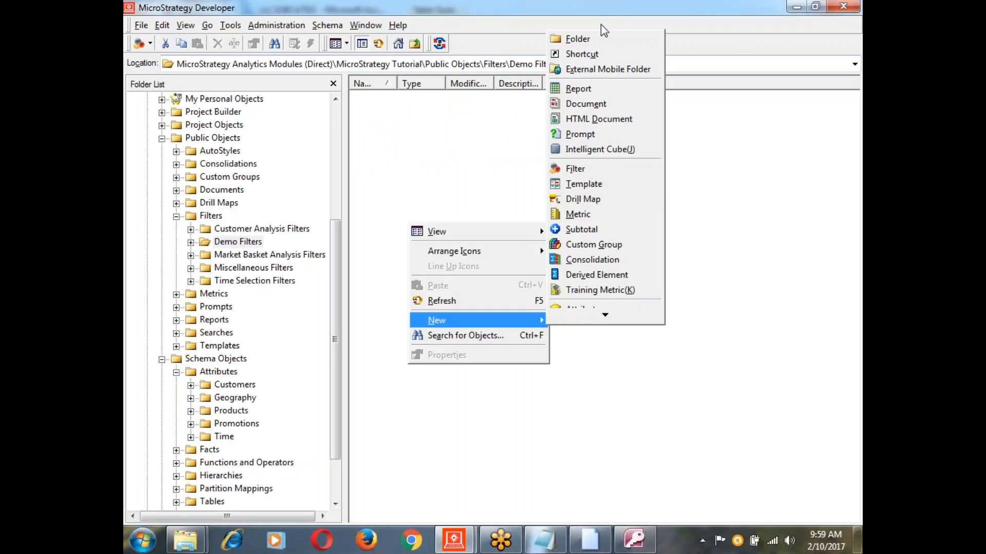
left_click(584, 87)
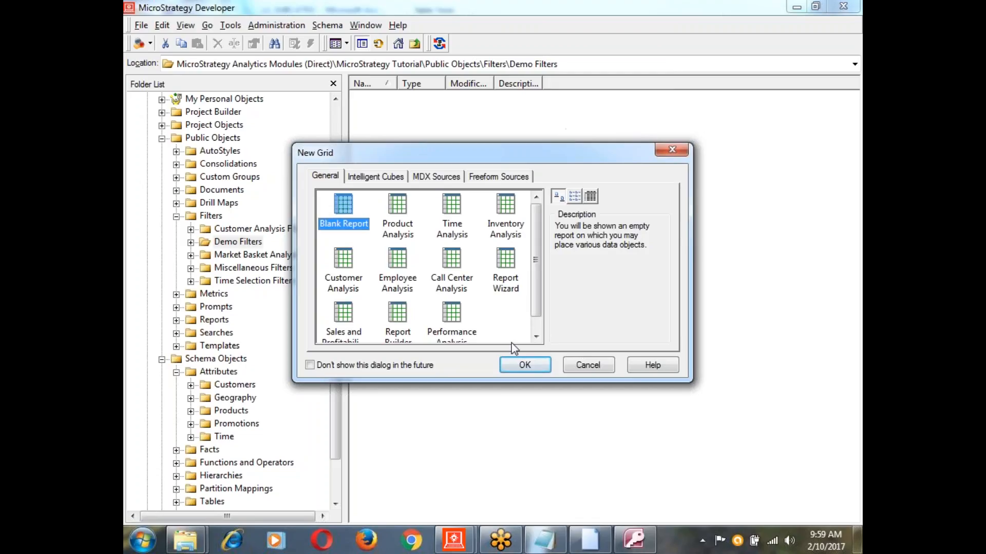
left_click(524, 365)
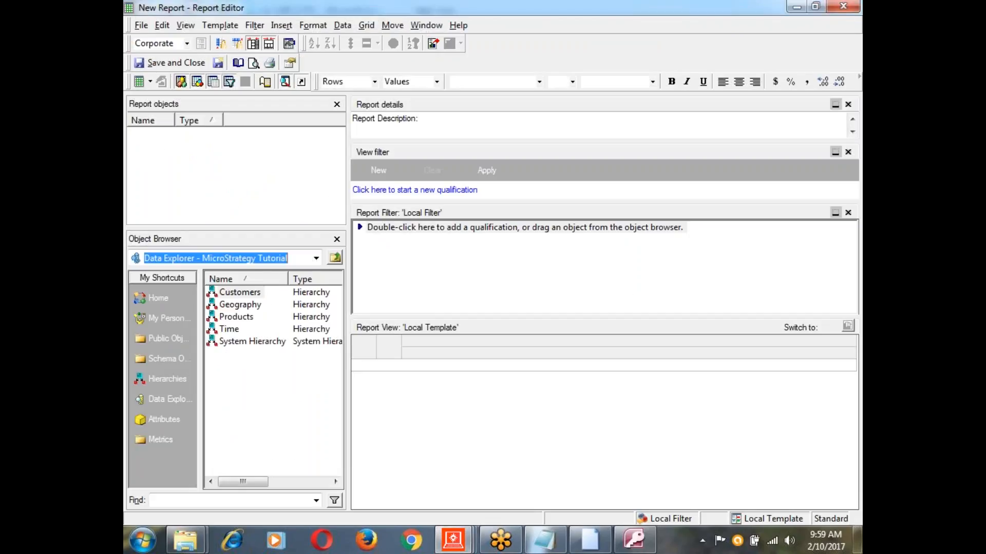
- Add the Category and Supplier attributes from the Products attribute folder to the report and run it
left_click(157, 424)
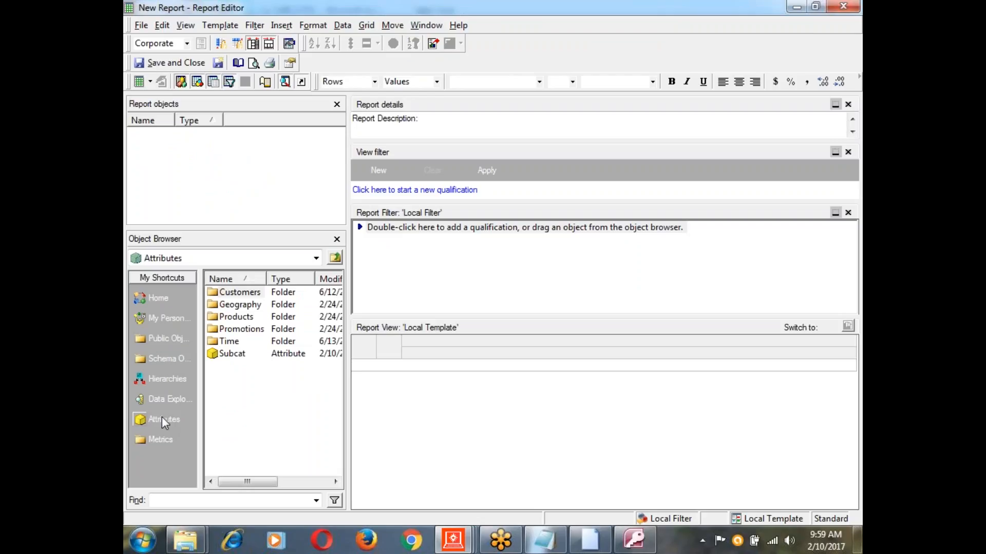
double_click(231, 316)
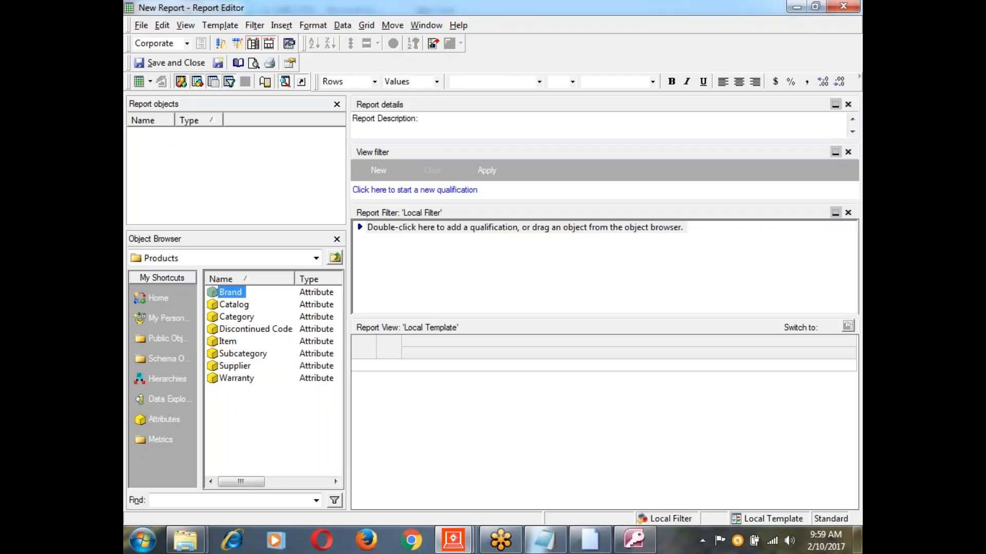
double_click(236, 317)
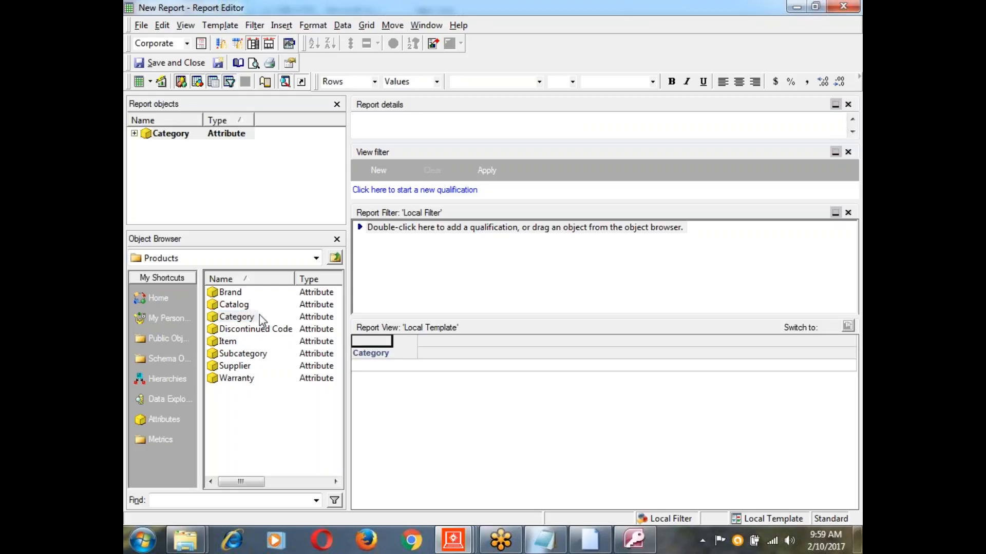
double_click(236, 366)
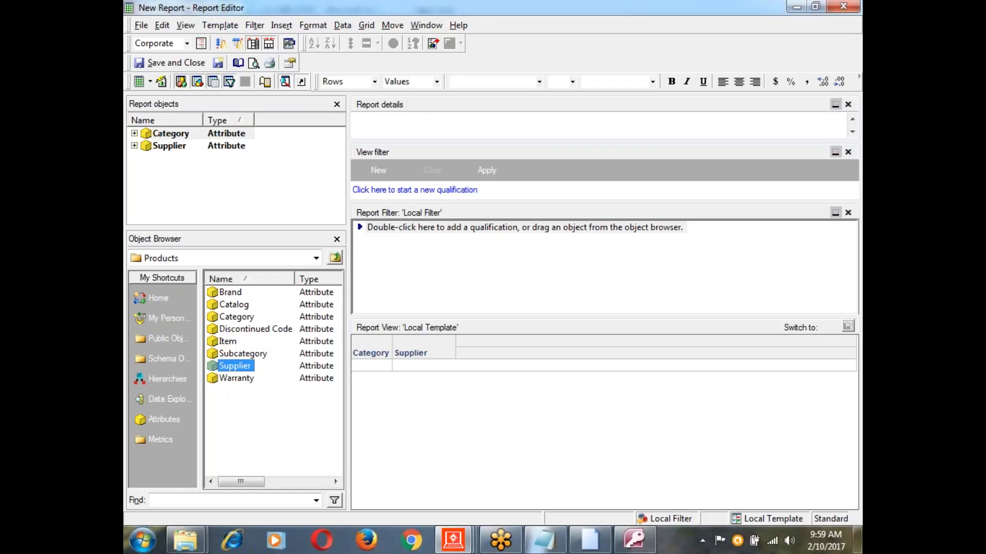
left_click(162, 85)
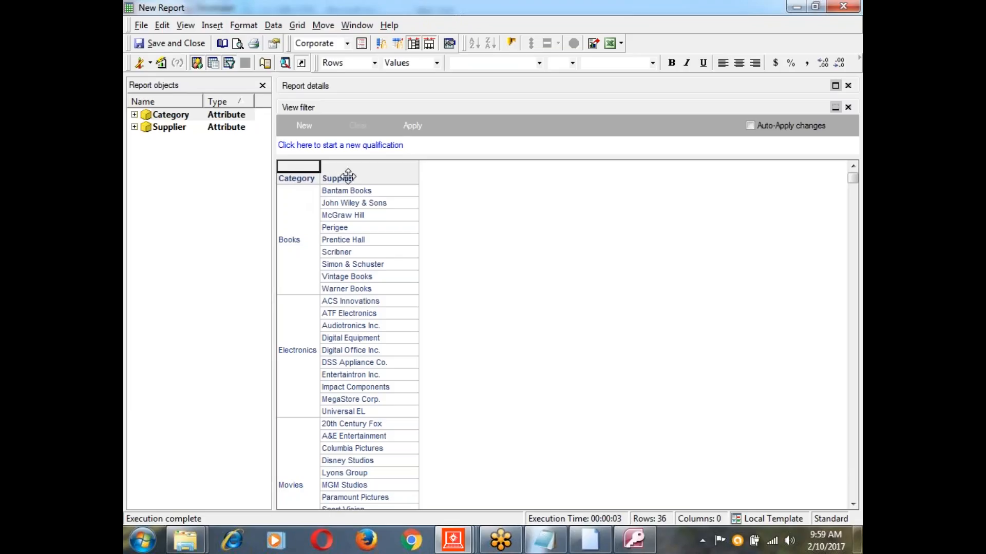
- Examine the report's SQL, highlighting the ID and description columns selected for Category and Supplier
left_click(150, 64)
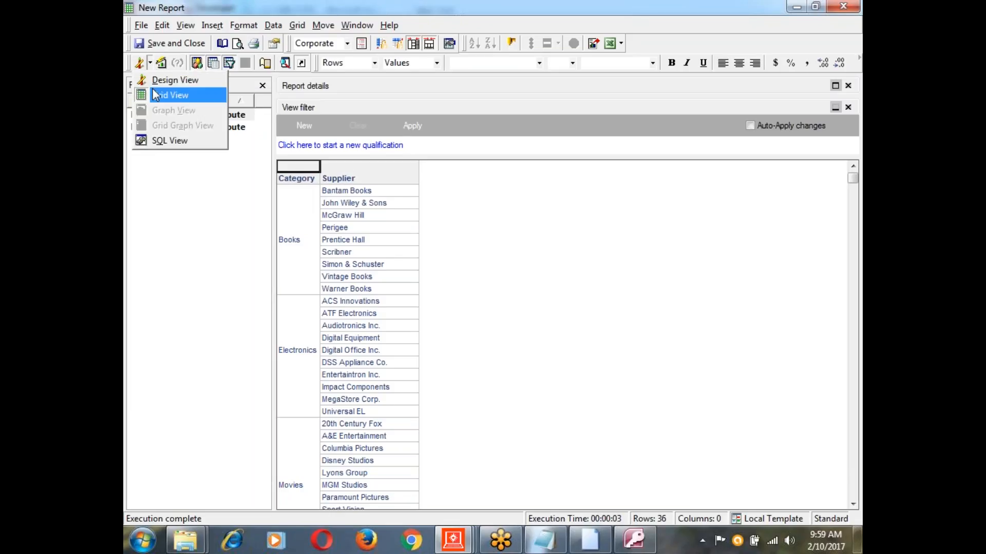
left_click(170, 140)
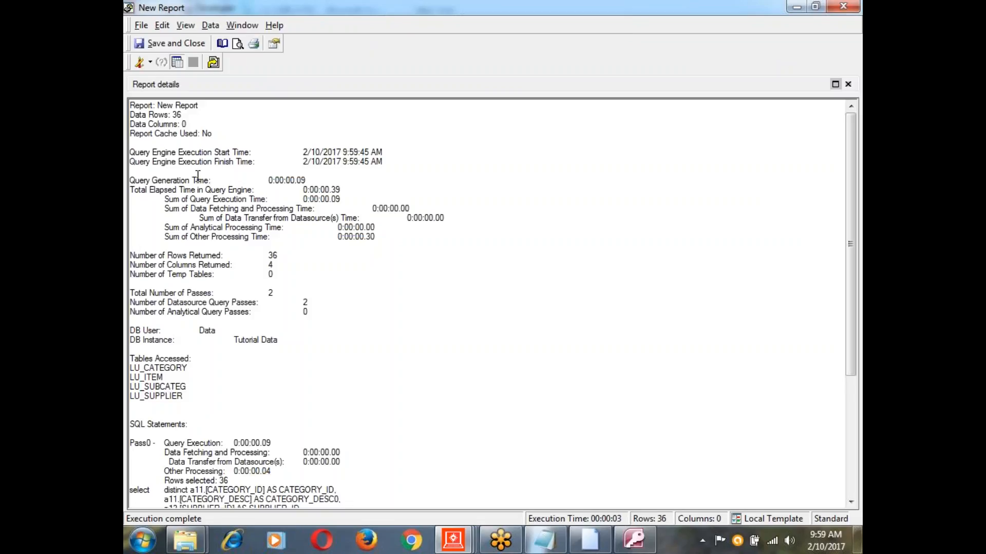
left_click(358, 314)
scroll(350, 310, "down", 1)
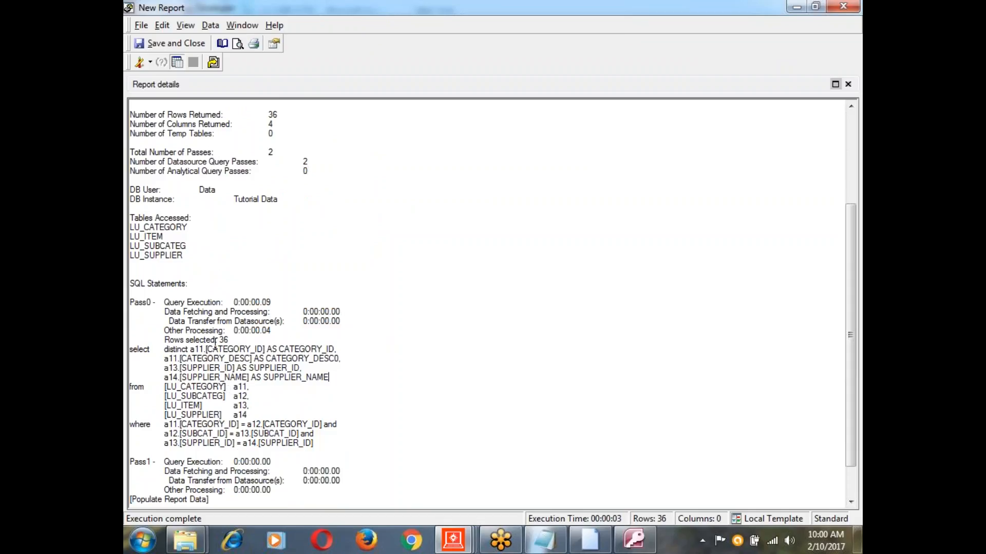
left_click_drag(206, 349, 348, 359)
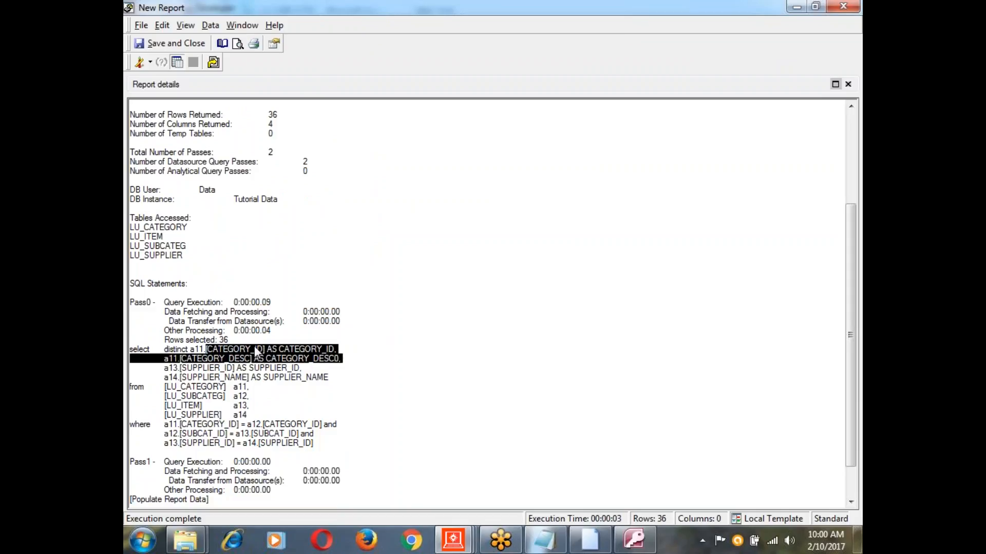
left_click(361, 386)
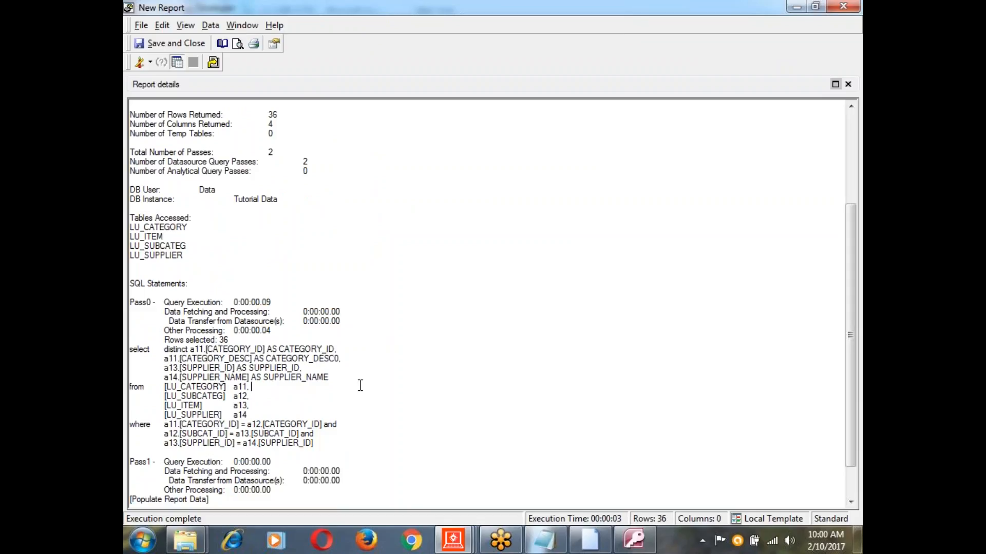
left_click_drag(166, 368, 343, 381)
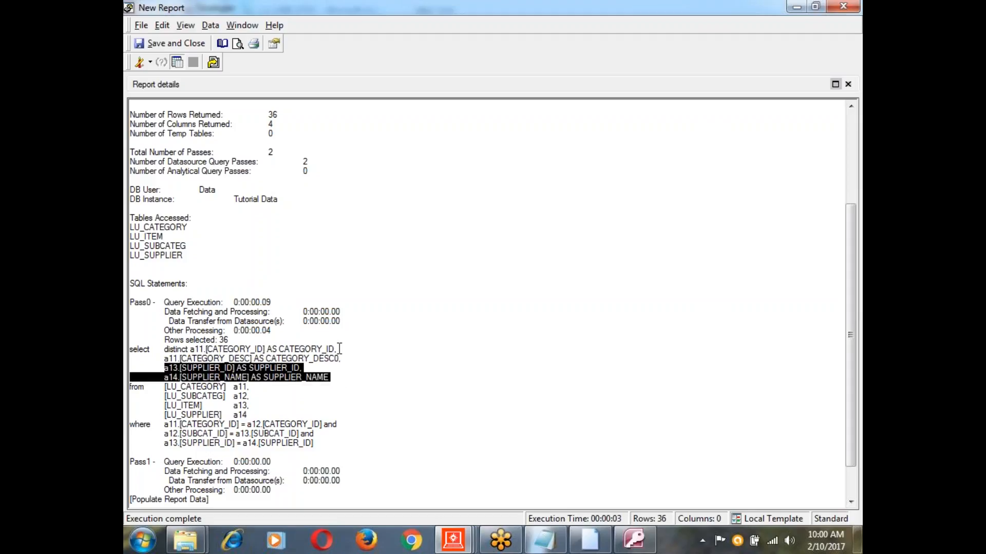
- Return the report to grid view and display Category's ID form alongside its DESC form
left_click(150, 63)
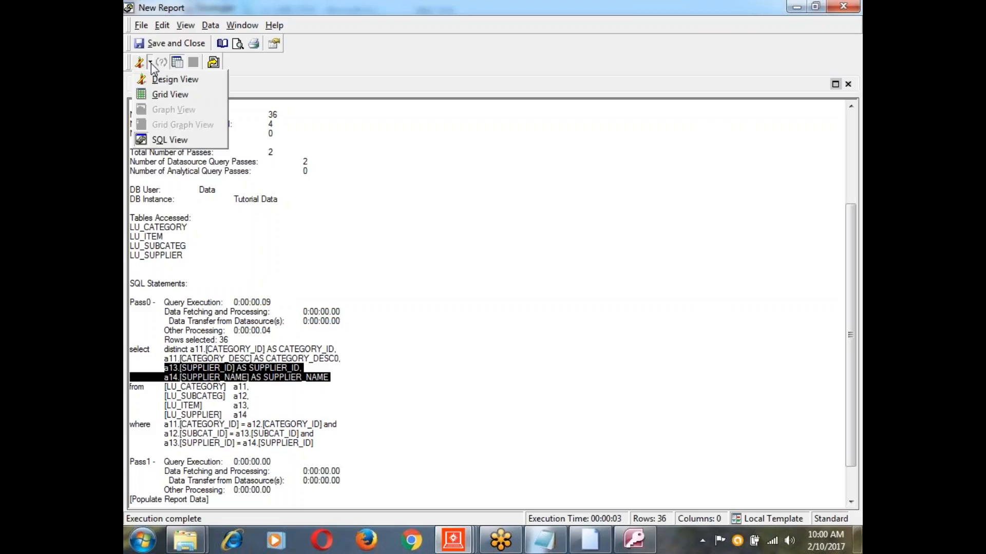
left_click(166, 94)
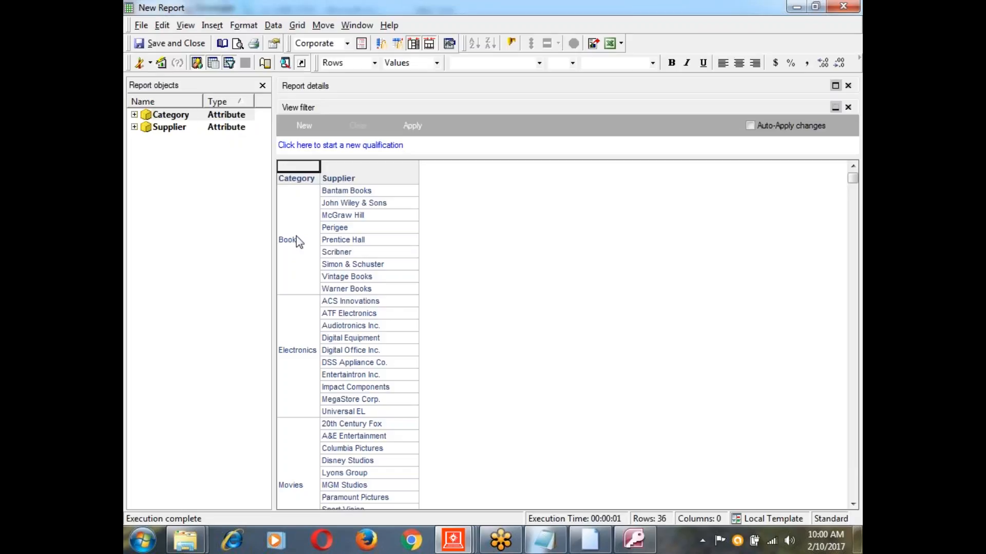
right_click(302, 178)
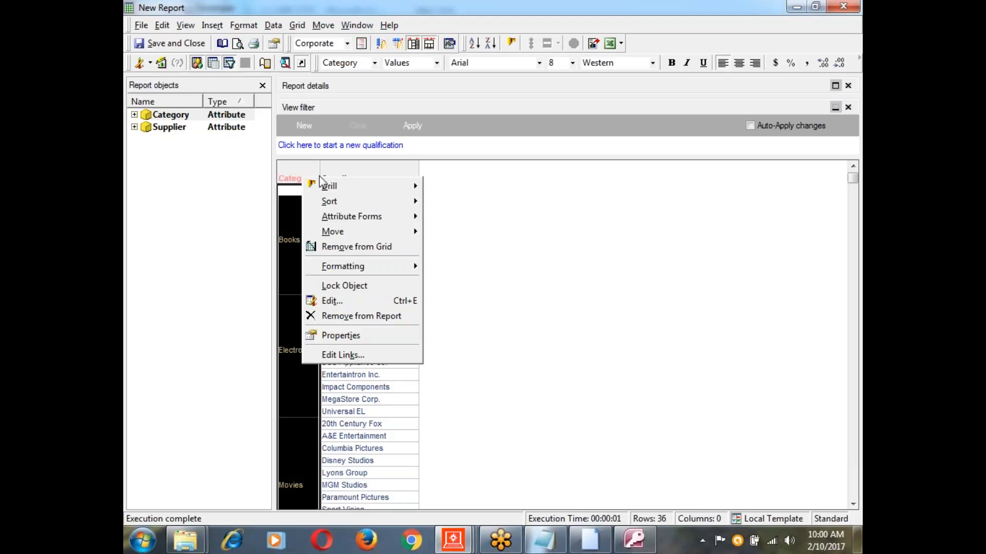
mouse_move(398, 217)
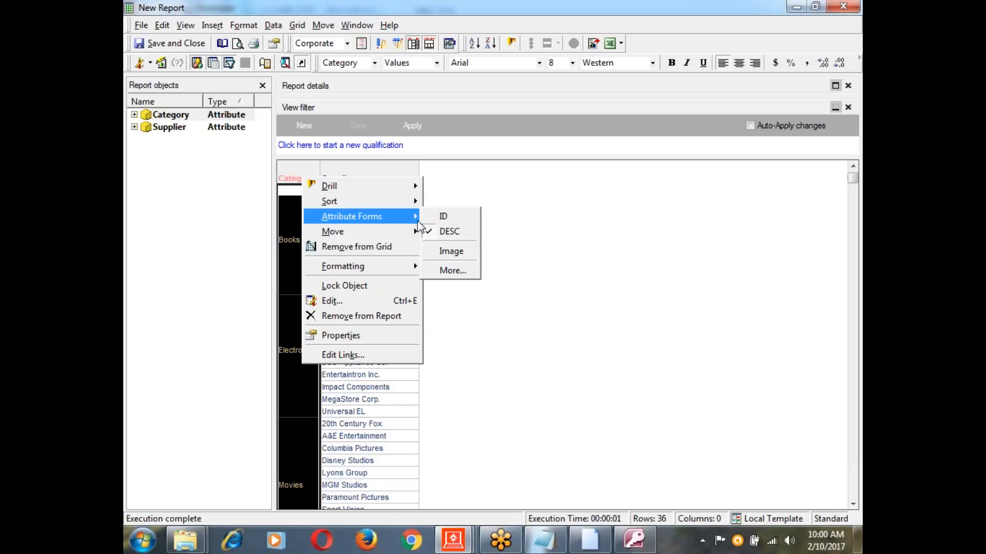
left_click(444, 217)
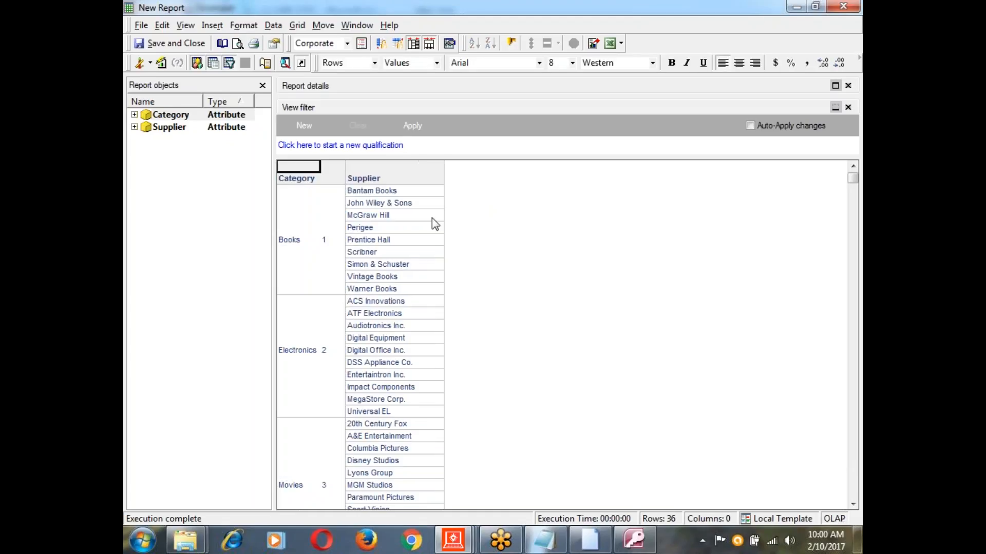
- Display Supplier's ID form alongside its DESC form in the report grid
left_click(362, 177)
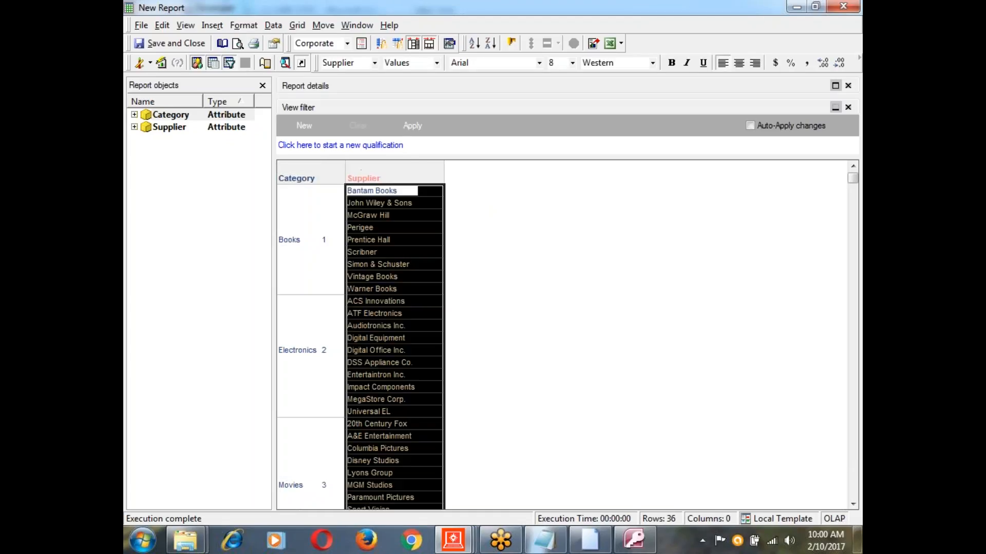
right_click(362, 177)
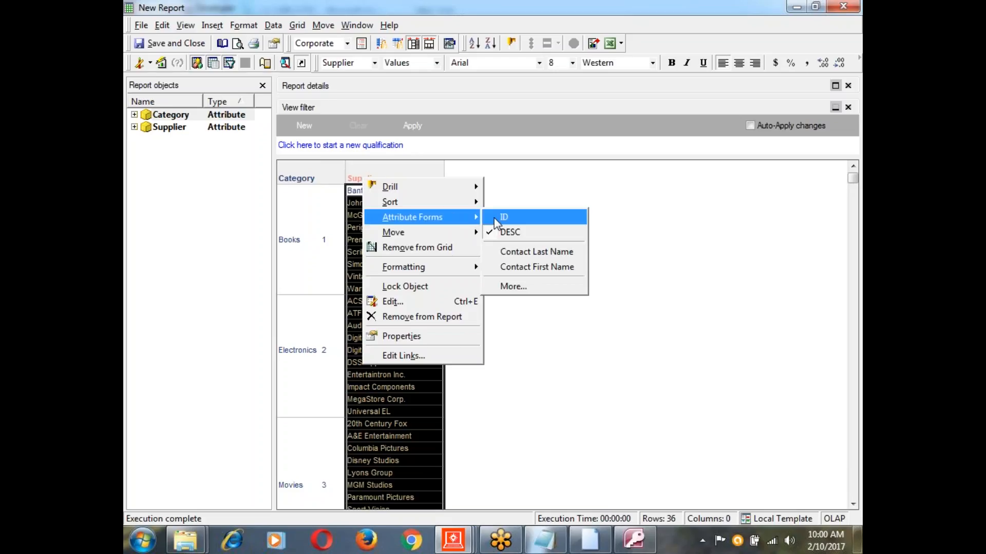
left_click(496, 221)
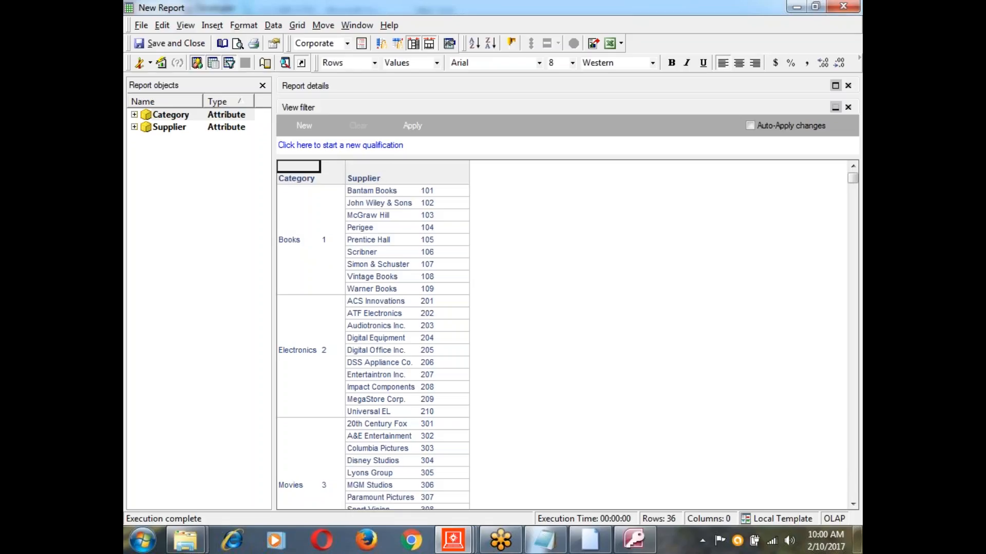
- Remove the ID form from Supplier's displayed attribute forms, keeping only DESC
left_click(388, 179)
right_click(389, 181)
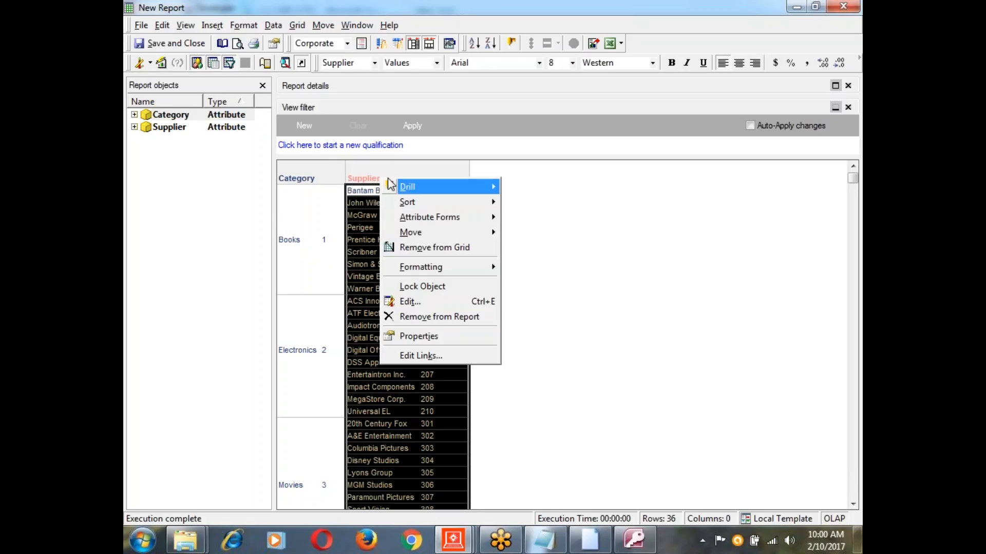
mouse_move(475, 219)
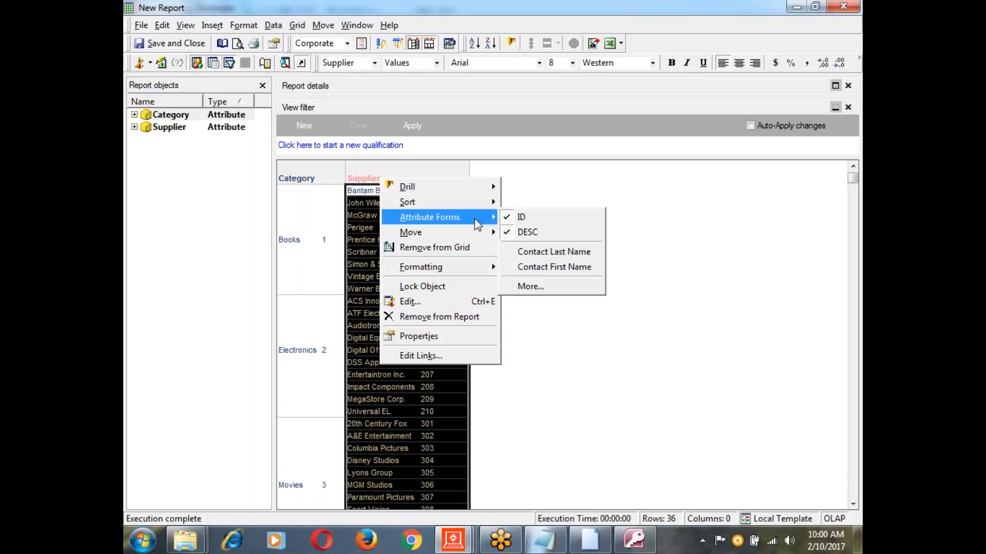
left_click(520, 217)
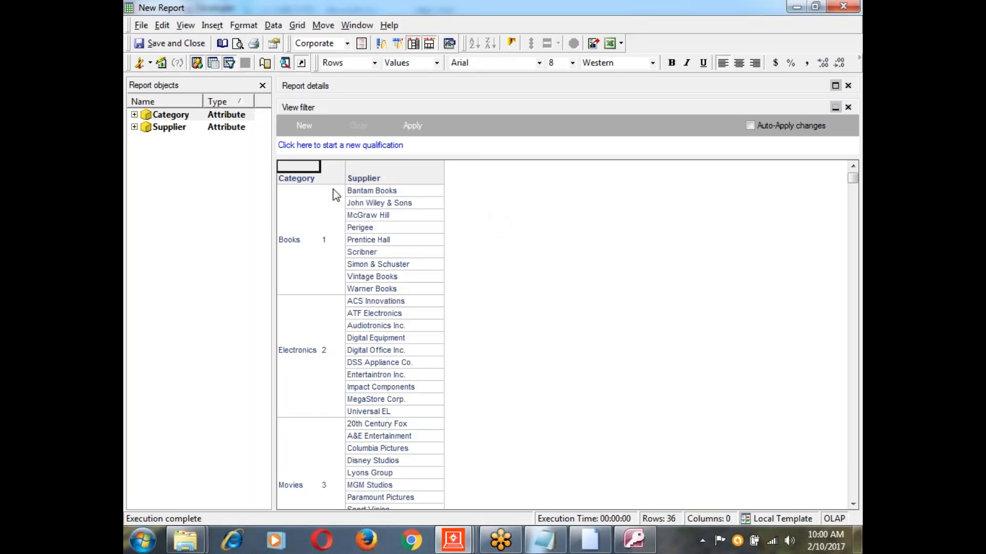
- Hide the ID form of the Category attribute in the report grid, leaving only its DESC form displayed
left_click(307, 178)
right_click(310, 182)
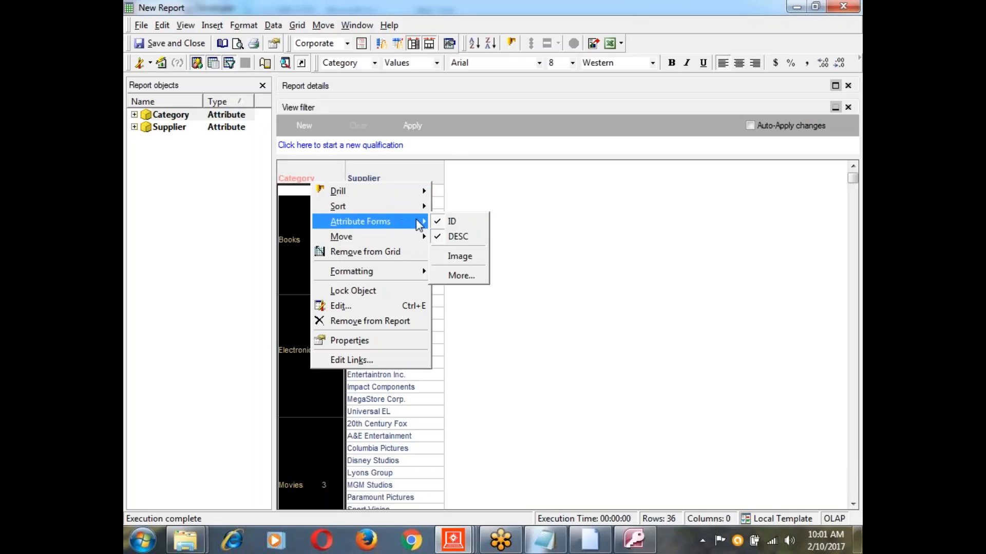
left_click(437, 221)
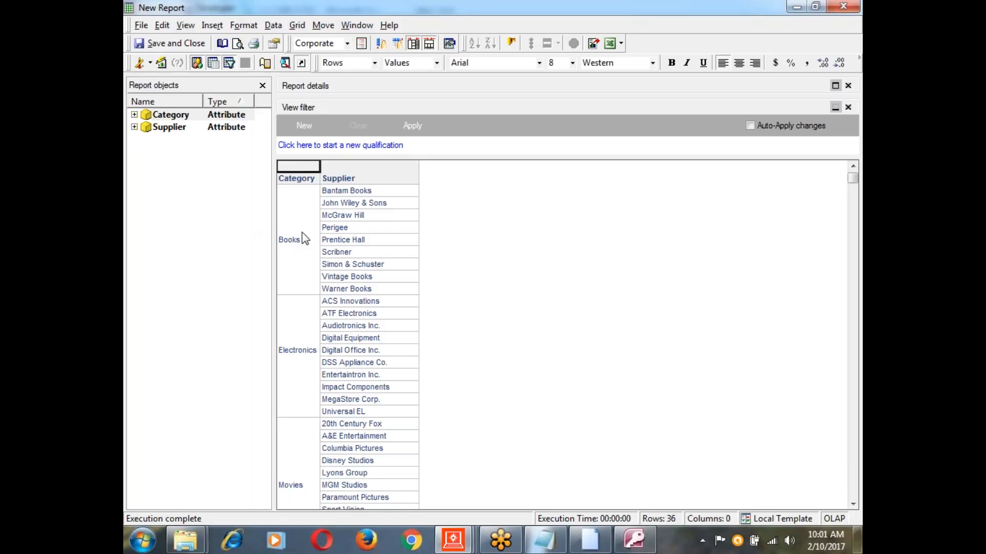
- Close the new report without saving its changes
left_click(343, 193)
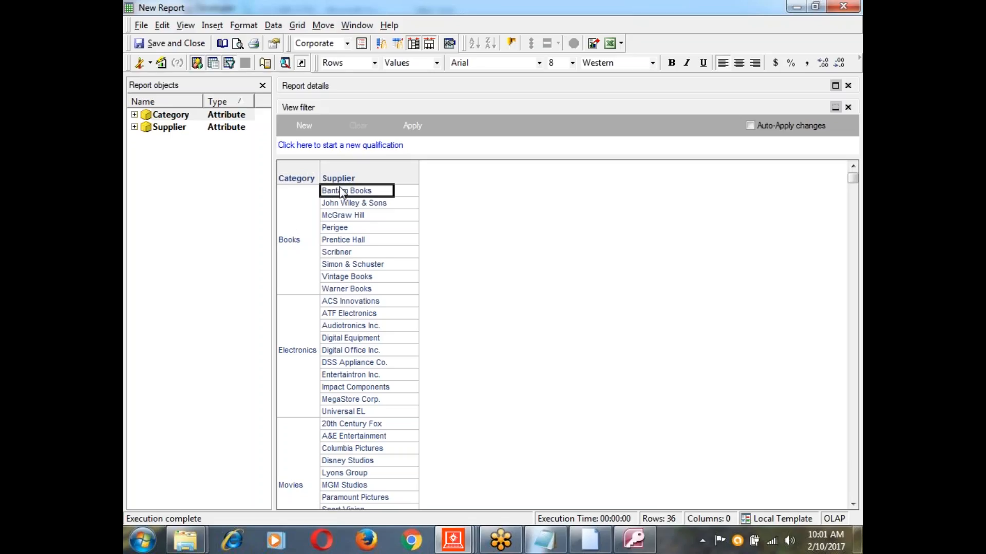
left_click_drag(348, 197, 660, 70)
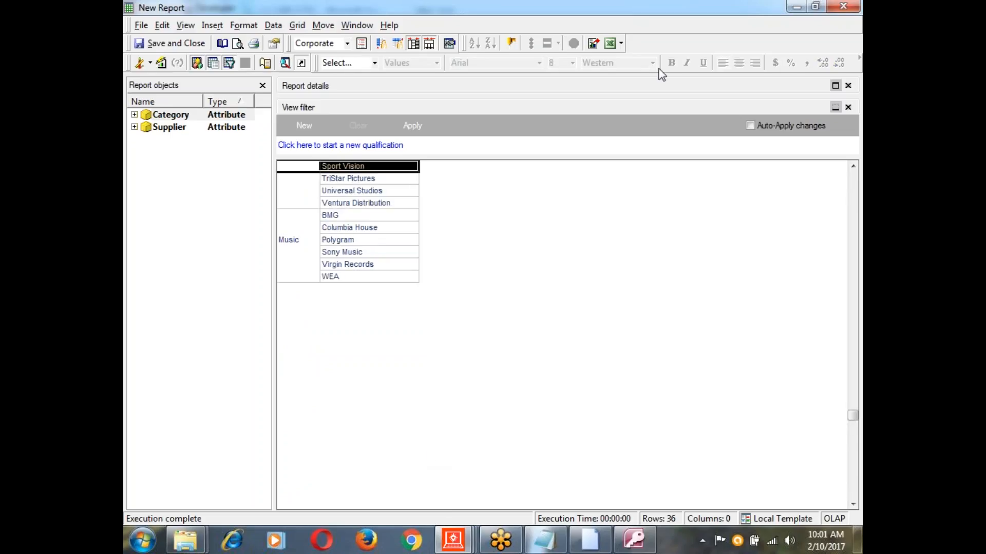
left_click(841, 6)
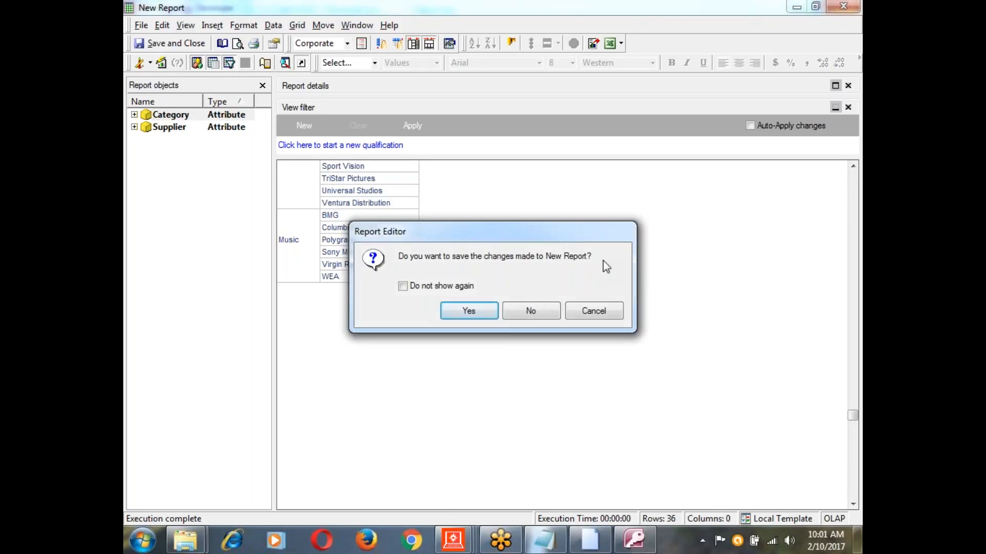
left_click(541, 314)
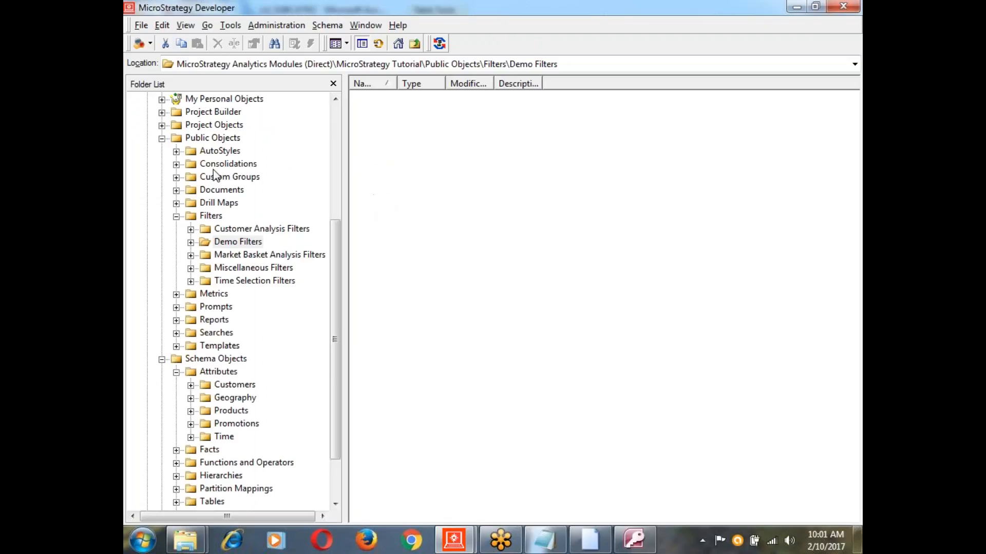
- Return to the New Filter window and qualify the Region attribute on Elements with the In list operator
right_click(370, 123)
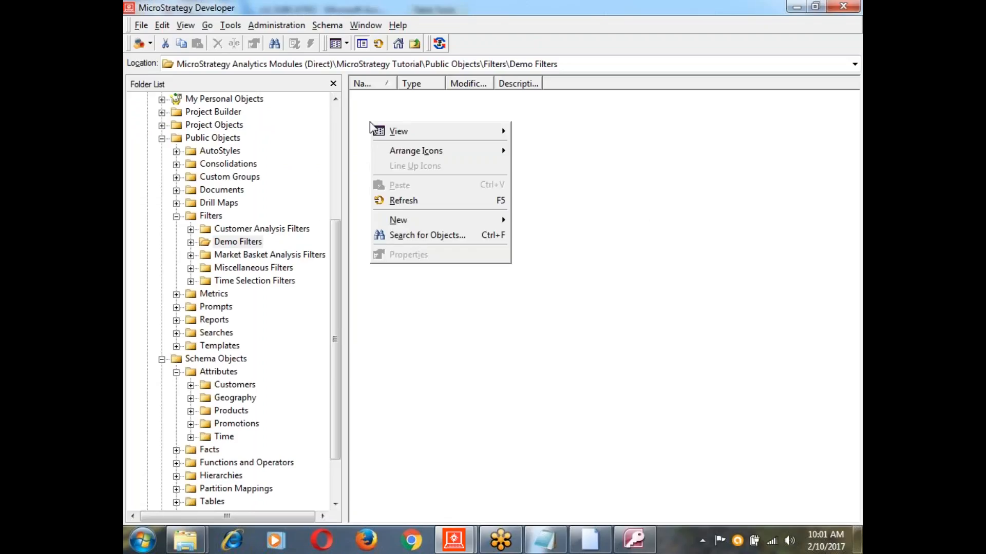
left_click(503, 516)
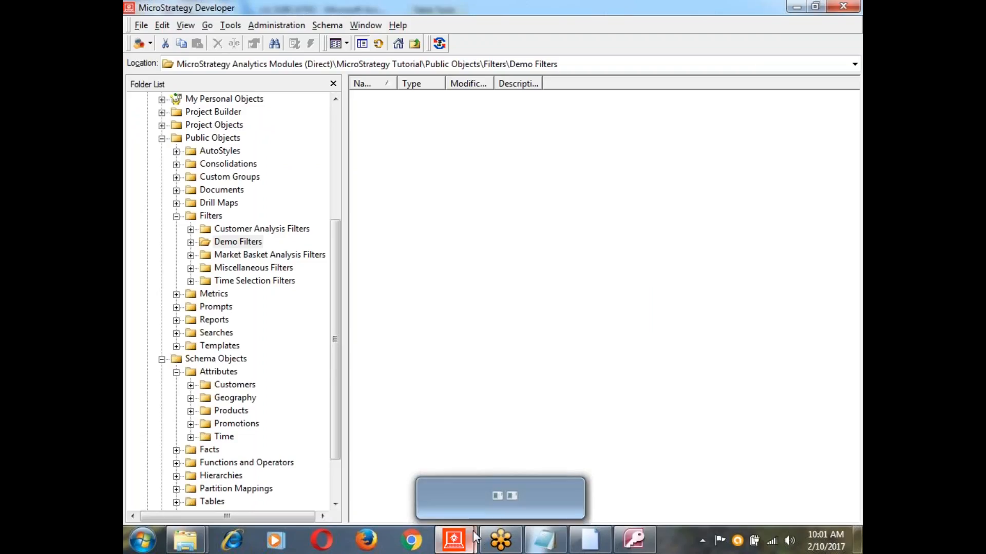
mouse_move(465, 544)
left_click(515, 486)
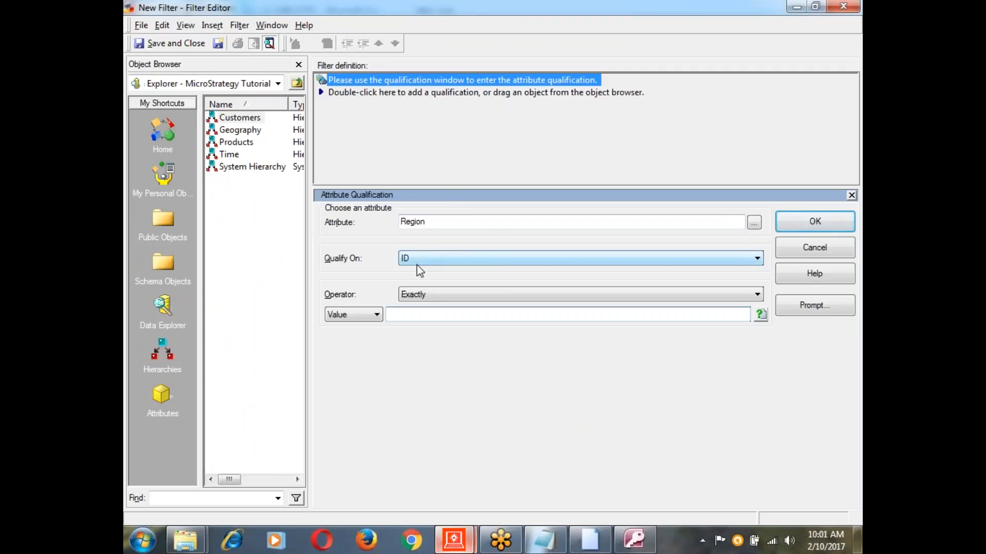
left_click(420, 268)
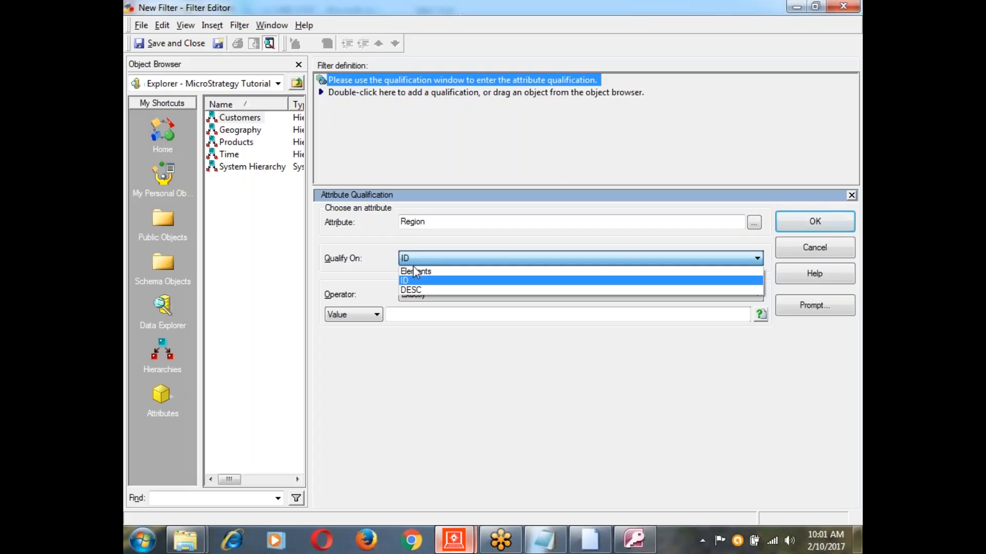
left_click(420, 271)
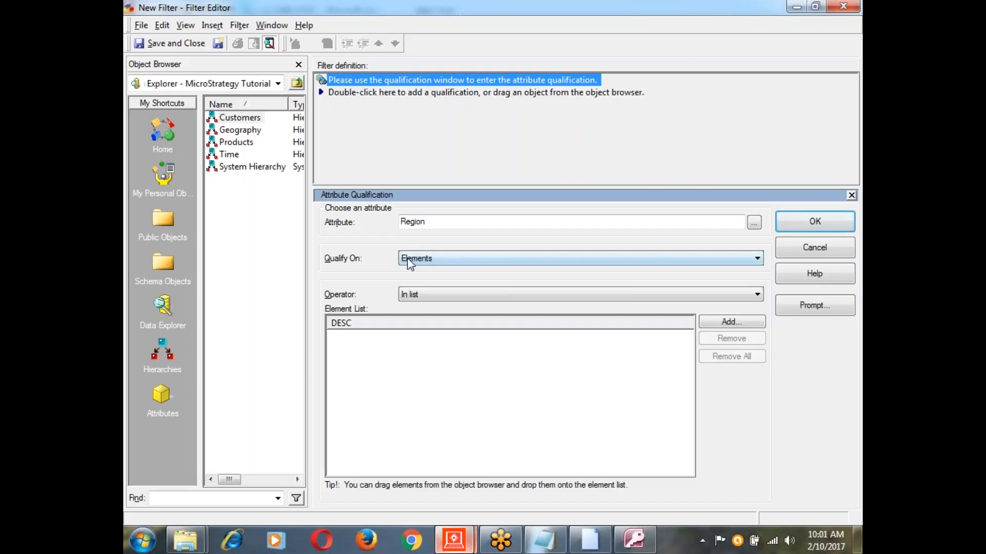
left_click(433, 295)
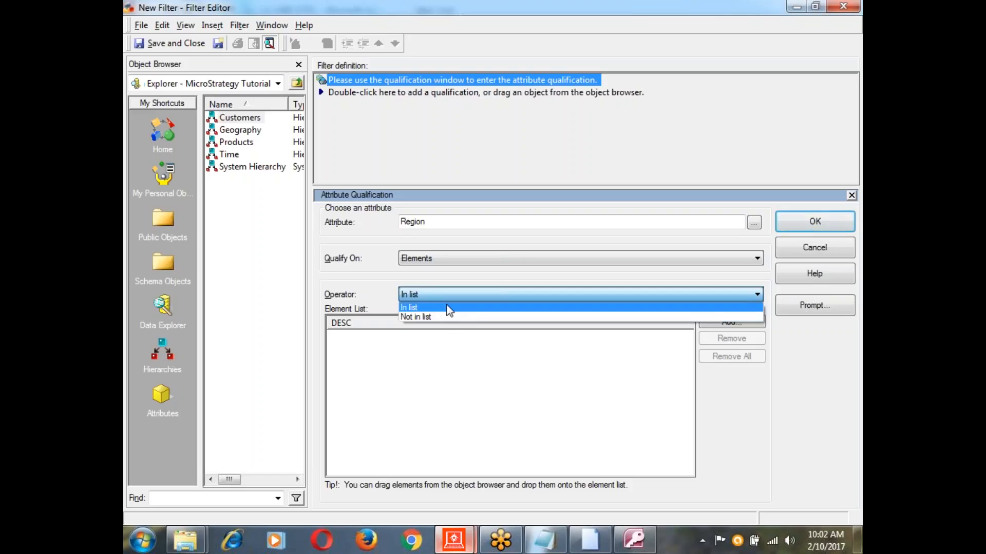
left_click(448, 308)
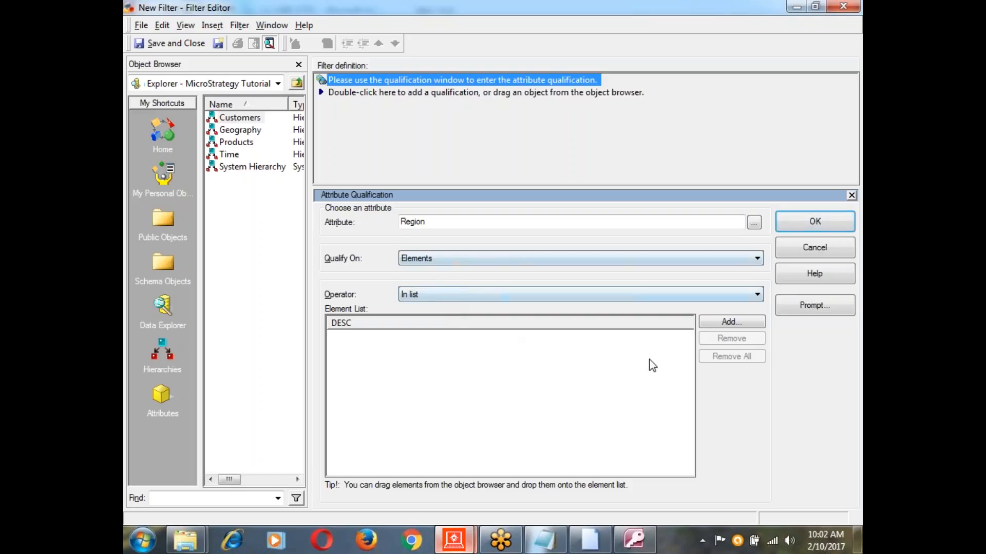
- Add Northeast, Northwest, Southeast and Southwest to the Region element list and accept the qualification
left_click(741, 324)
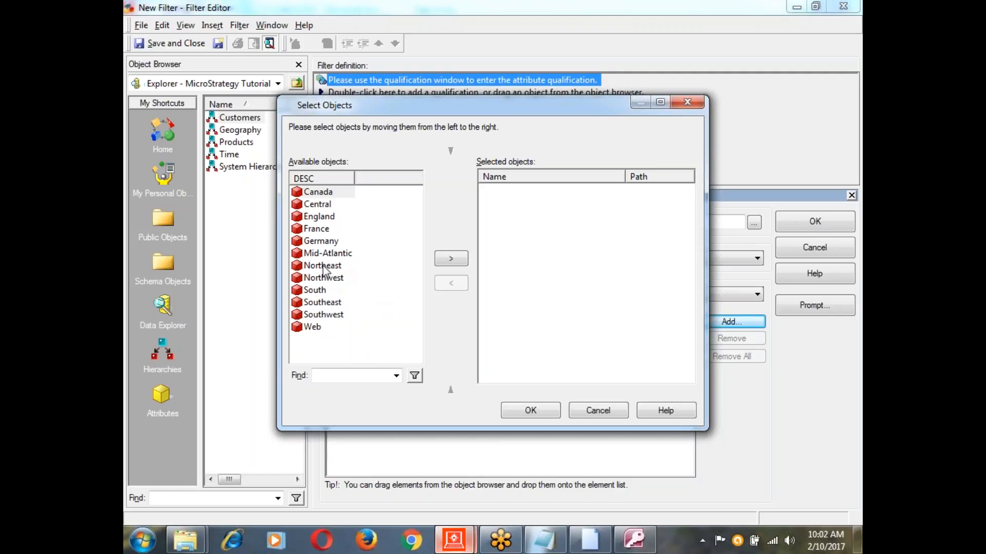
left_click(323, 266)
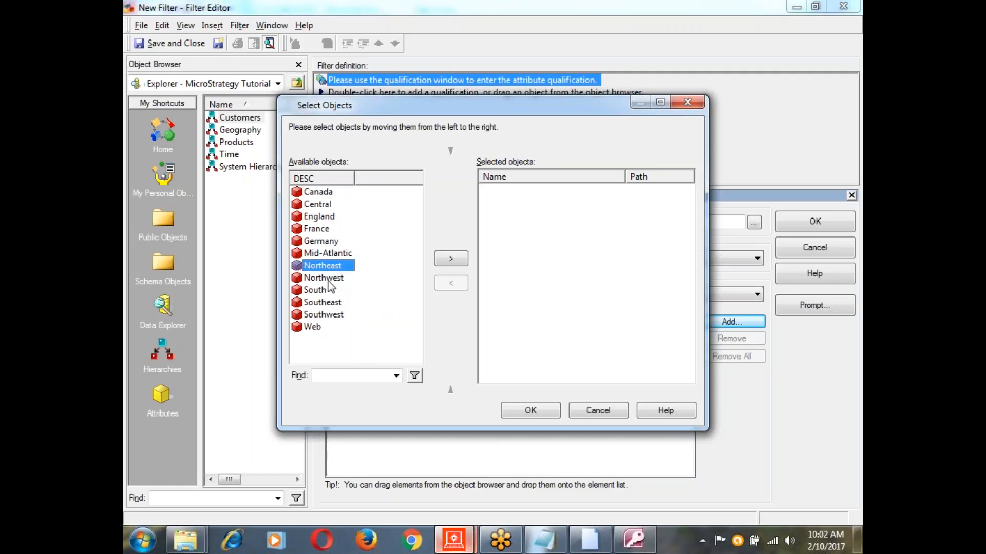
left_click(451, 262)
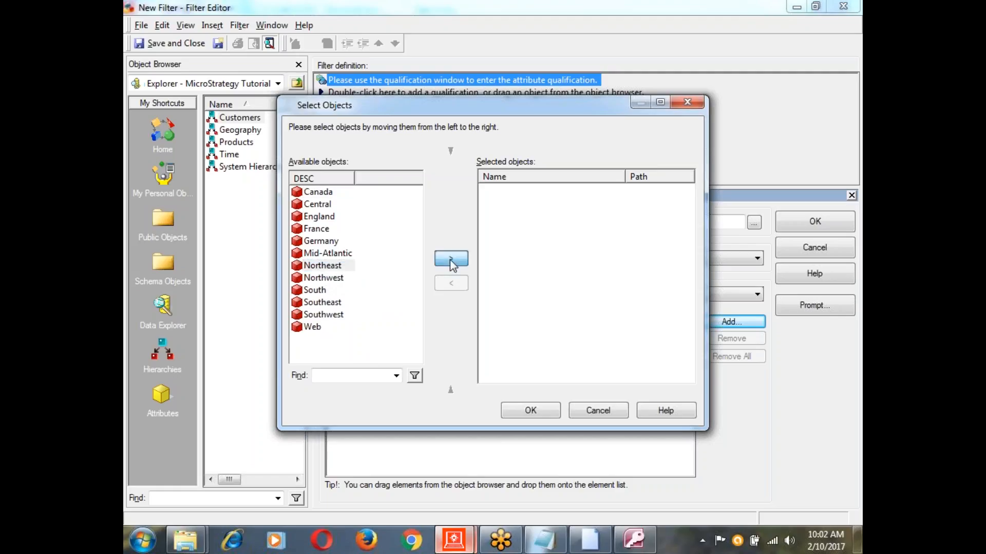
left_click(451, 260)
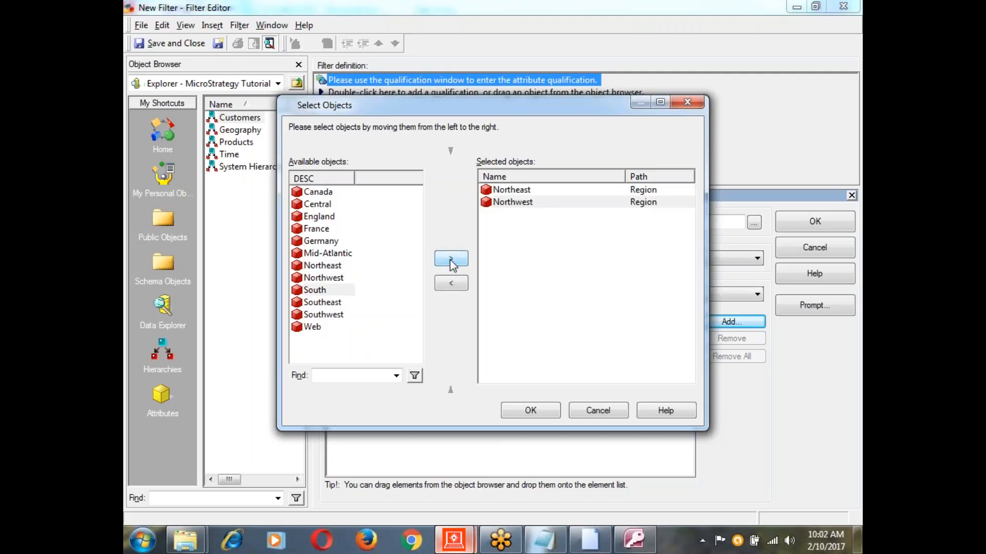
left_click(323, 302)
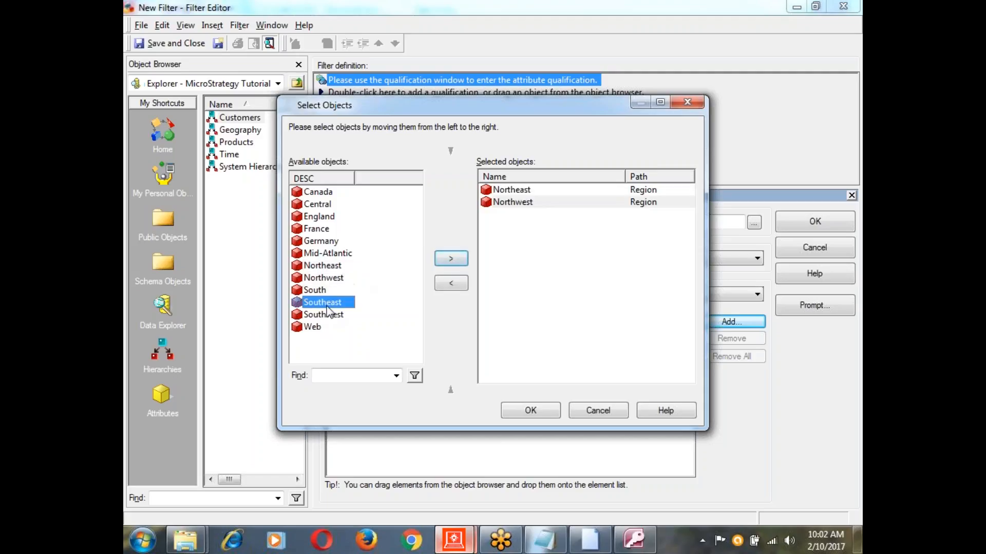
left_click(449, 261)
left_click(450, 261)
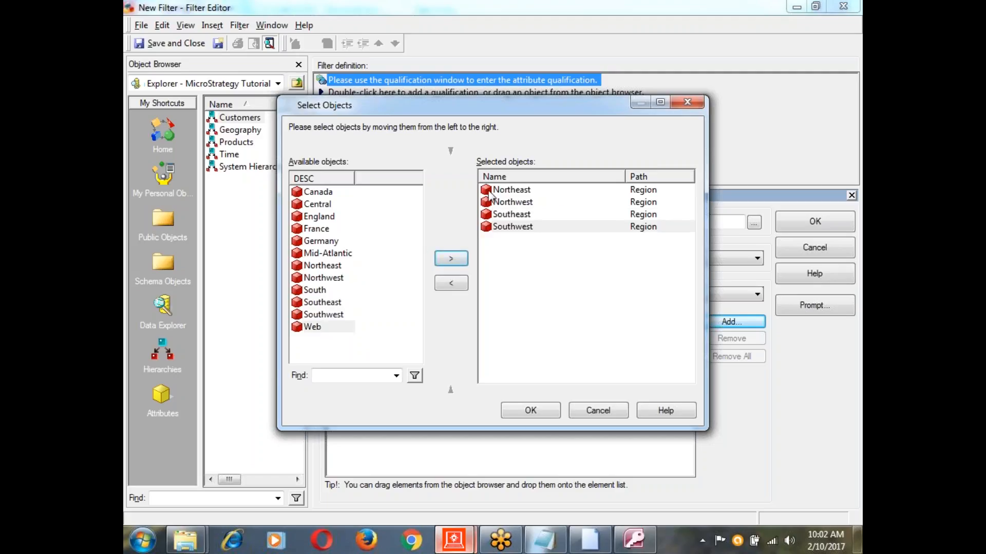
left_click(543, 410)
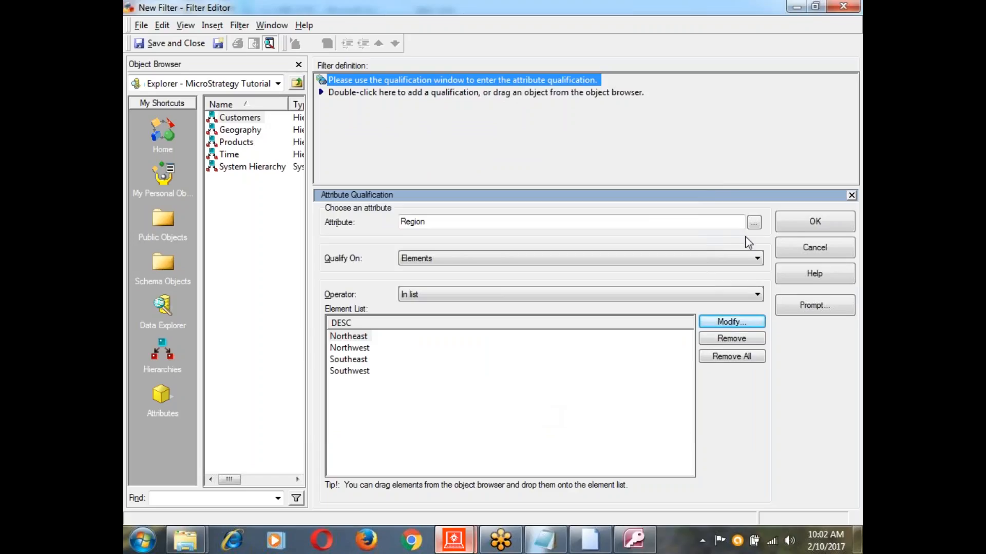
left_click(798, 227)
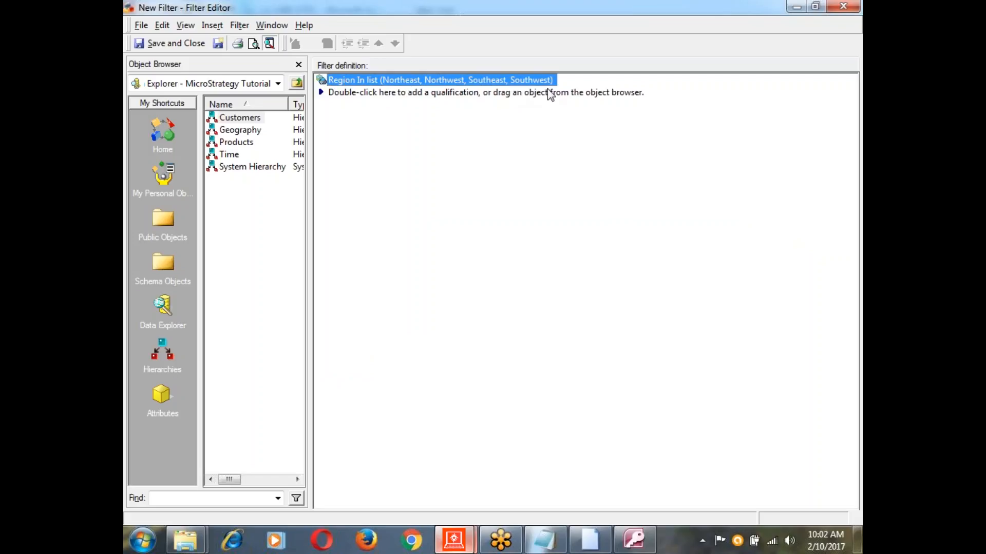
- Save the region filter as "SN Regions" in the Demo Filters folder, close its editor, and widen the name column to fit
double_click(386, 79)
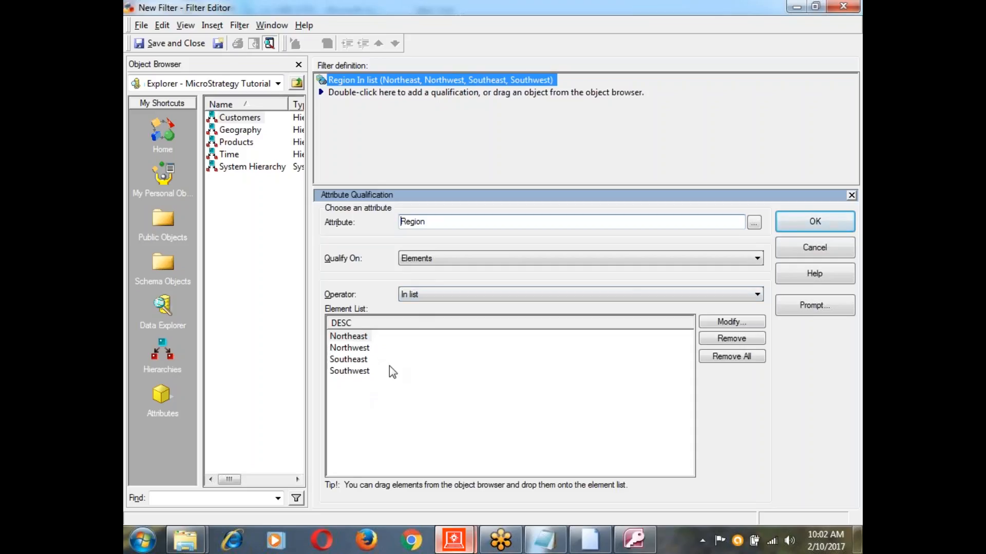
left_click(194, 44)
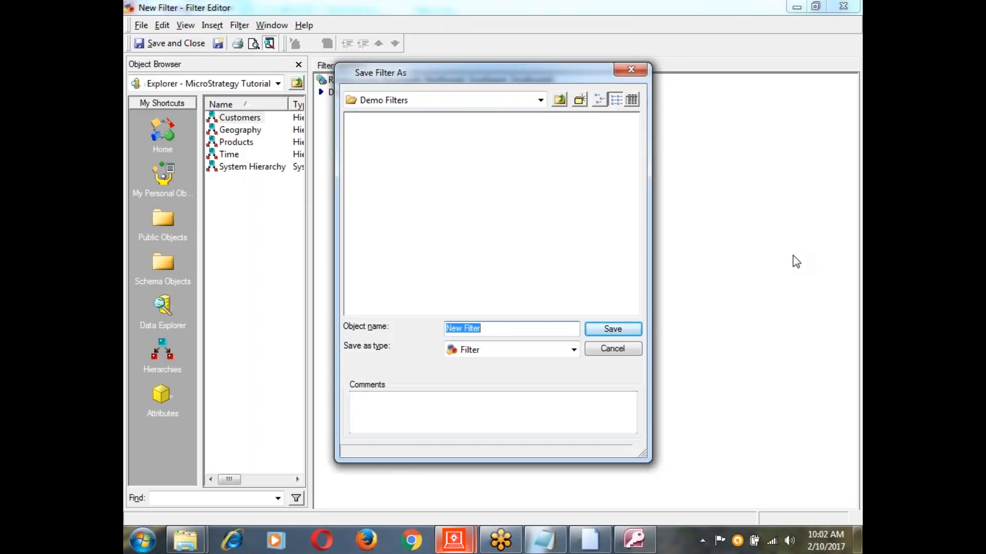
key("BackSpace")
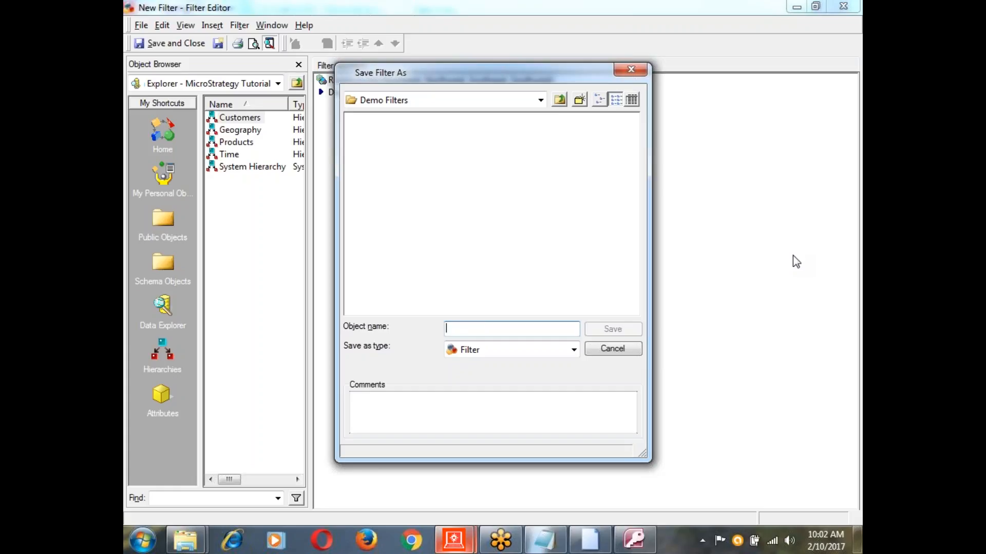
type("SN ")
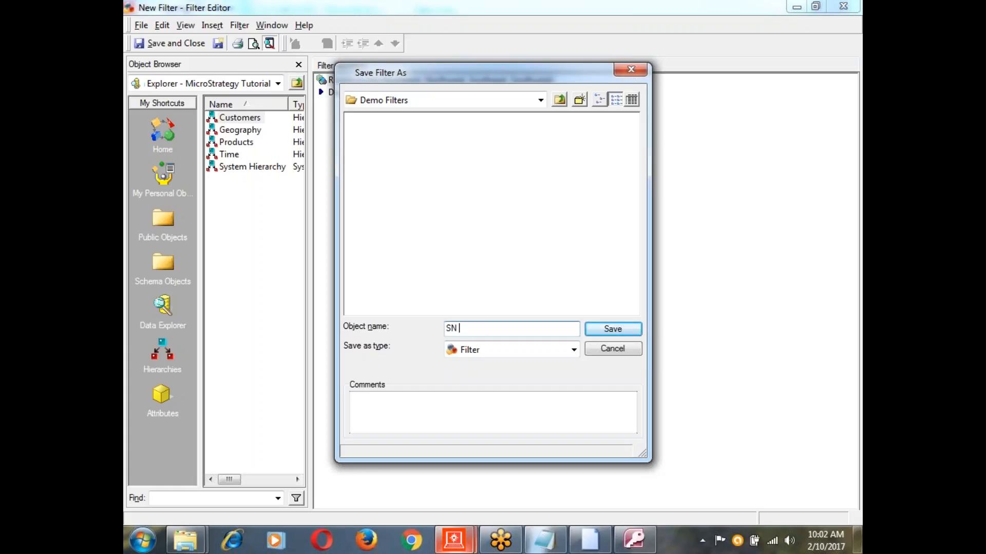
type("F")
key("BackSpace")
type("Regions")
key("Return")
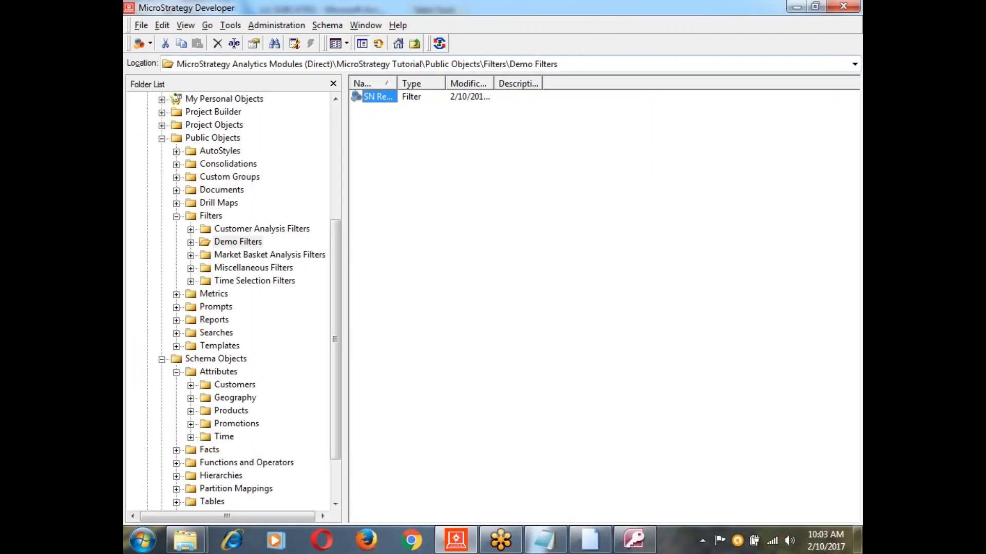
double_click(397, 83)
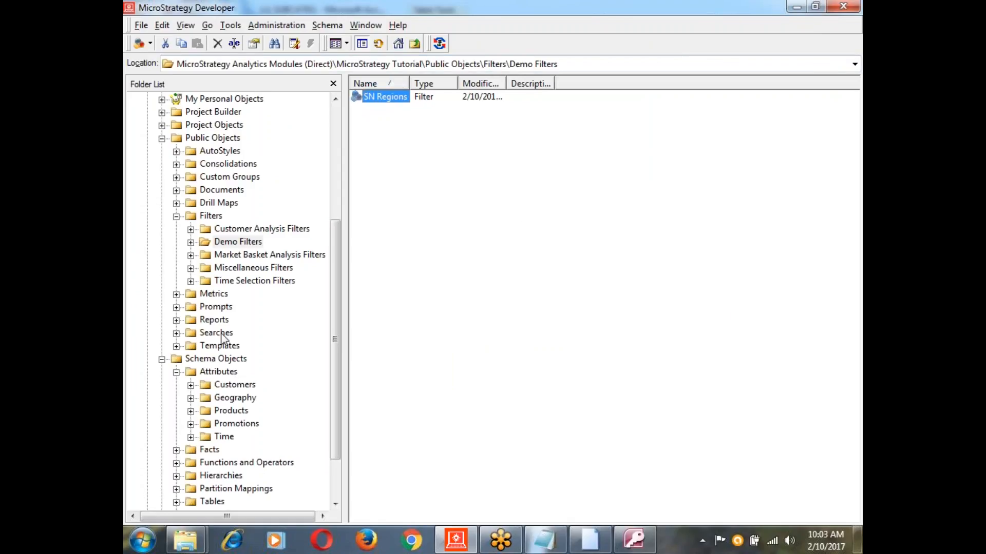
- Create a folder named "Demo Filters" inside the Demo Reports folder under Public Objects\Reports
left_click(214, 320)
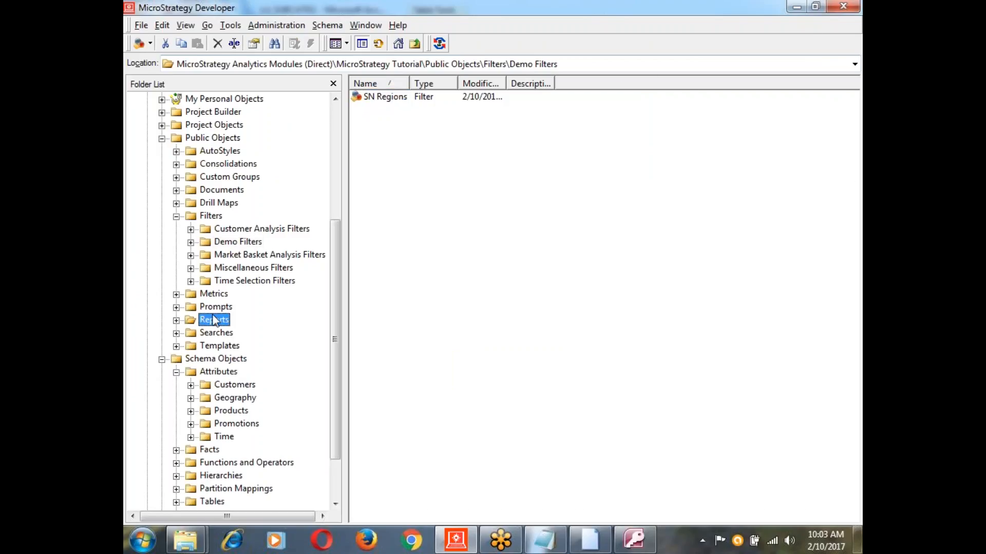
left_click(176, 320)
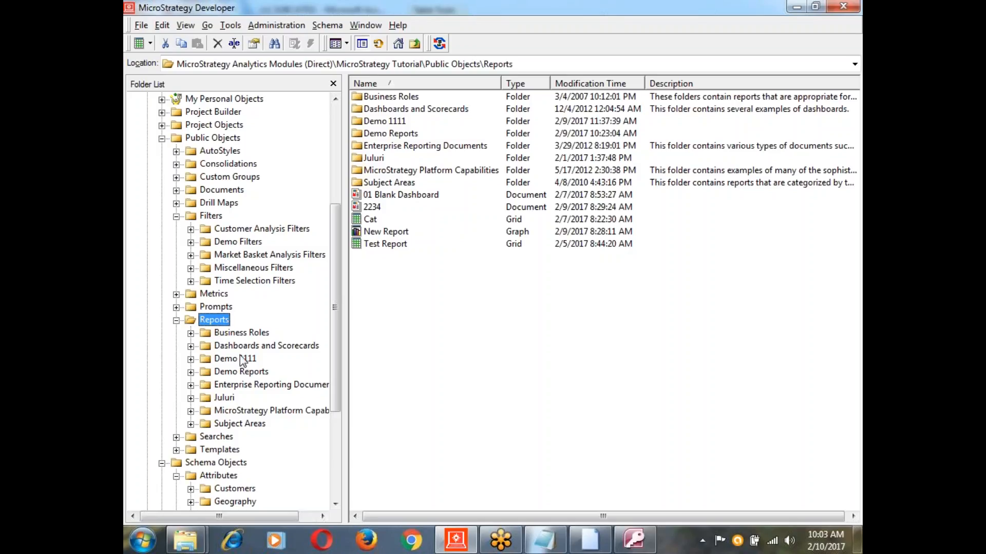
left_click(250, 370)
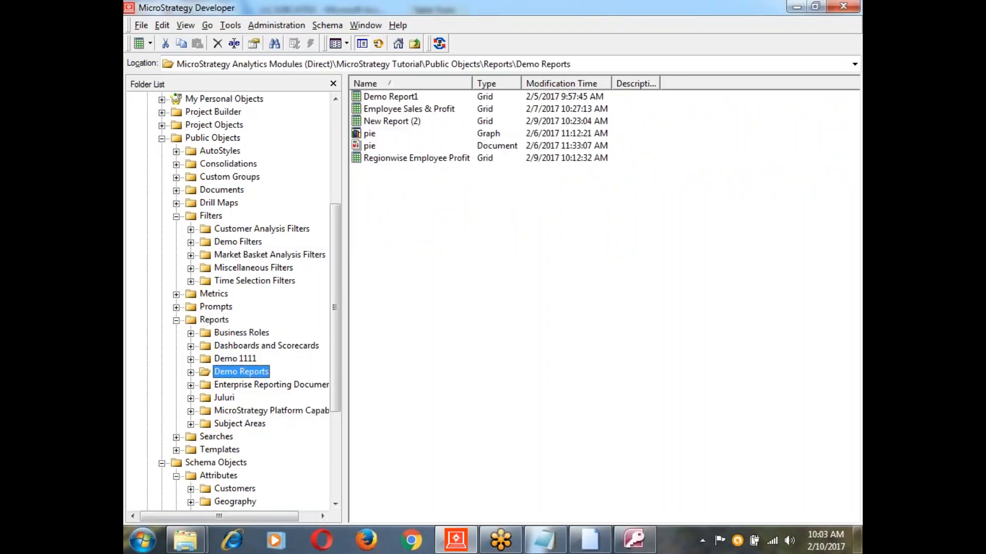
right_click(403, 254)
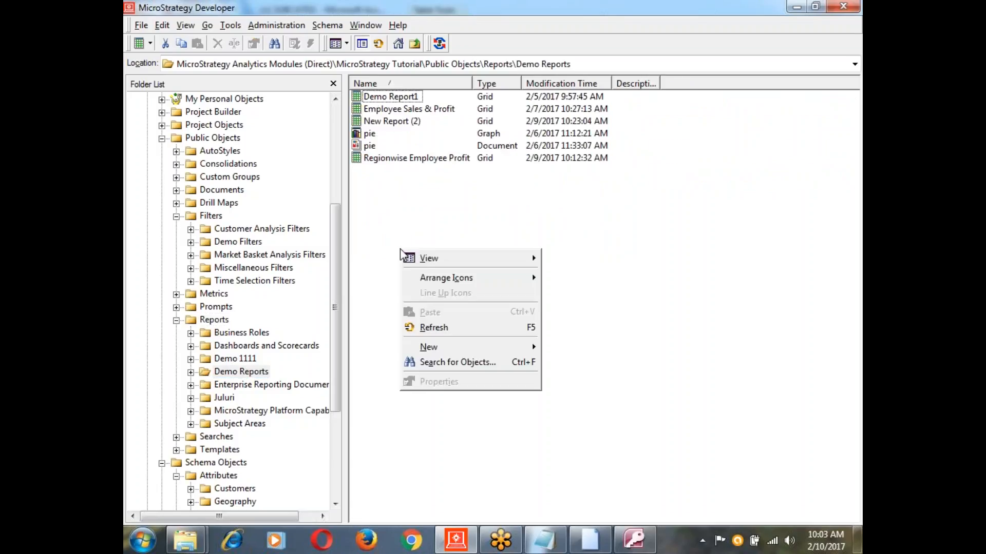
mouse_move(525, 348)
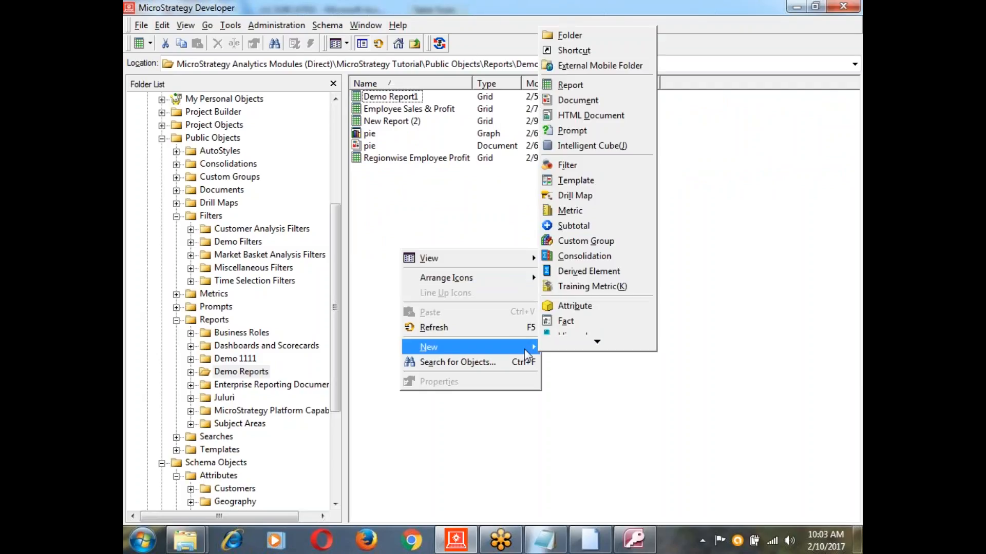
left_click(596, 35)
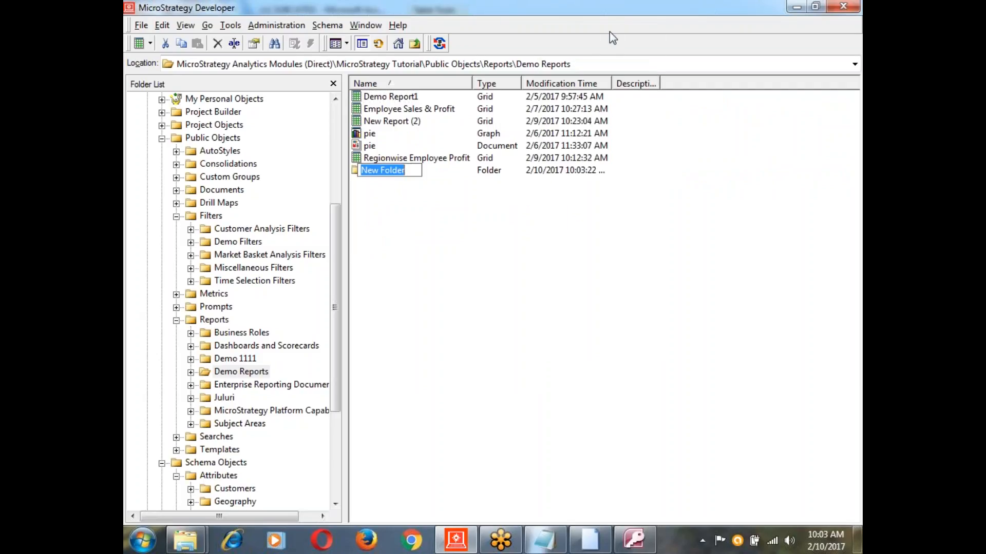
key("BackSpace")
type("Demo ")
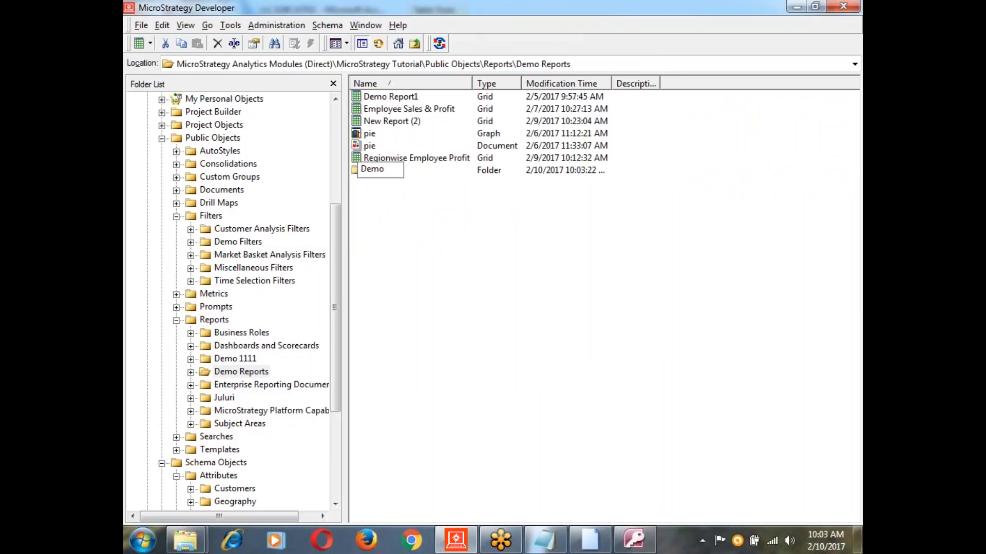
type("Filters")
key("Return")
- Create another folder named "Demo Old Reports" inside the Demo Reports folder
right_click(425, 278)
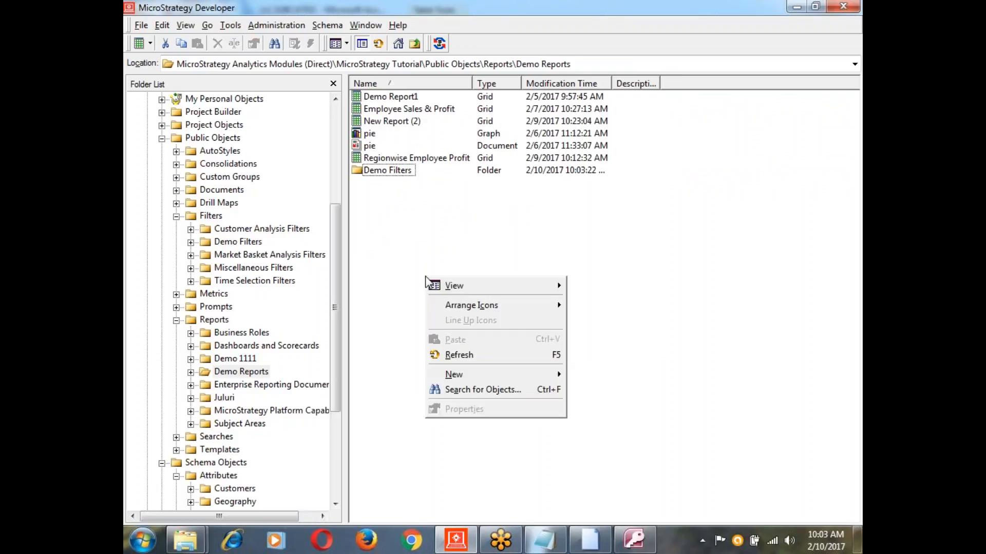
mouse_move(542, 380)
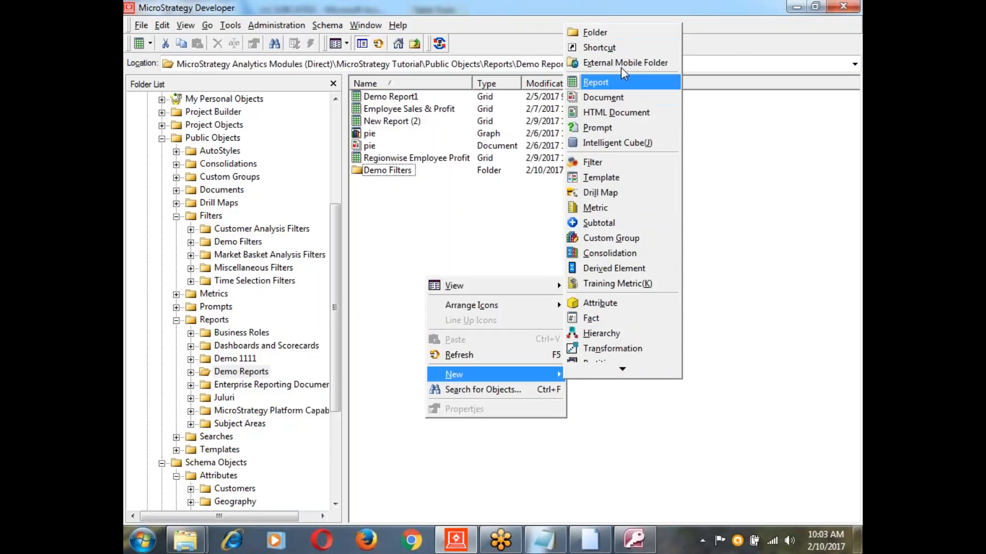
left_click(611, 32)
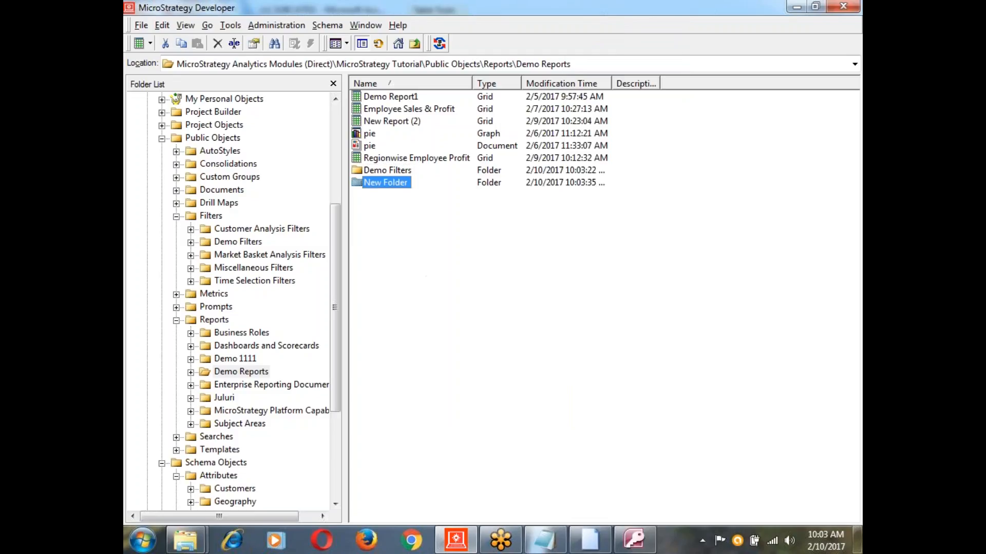
type("De")
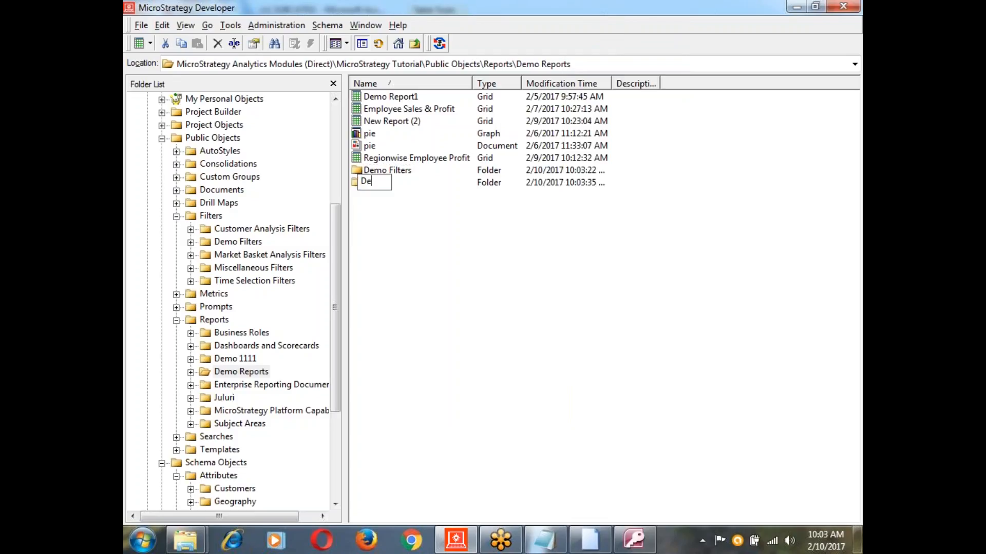
type("mo Old Reports")
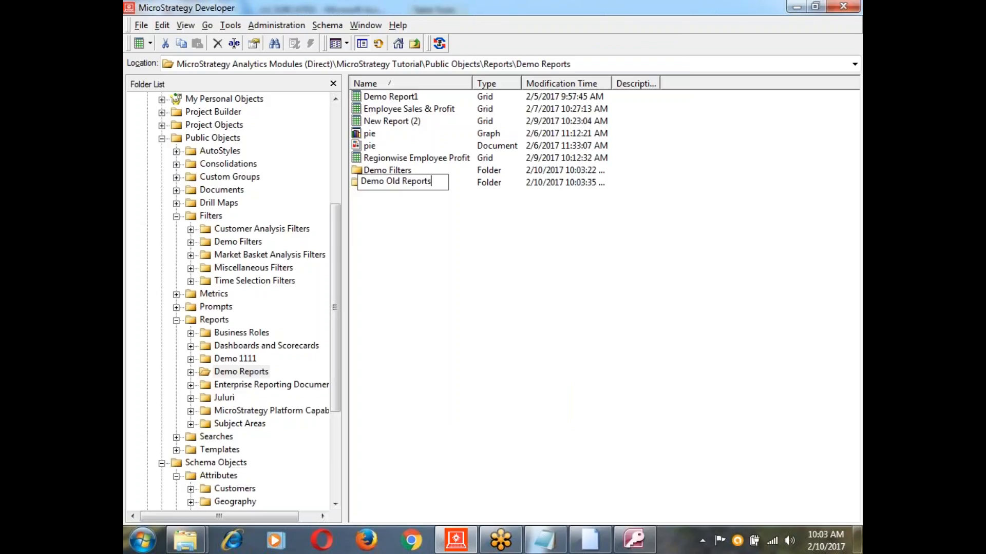
key("Return")
left_click(528, 319)
- Move all reports and documents from Demo Report1 through Regionwise Employee Profit into the Demo Old Reports folder
left_click(399, 97)
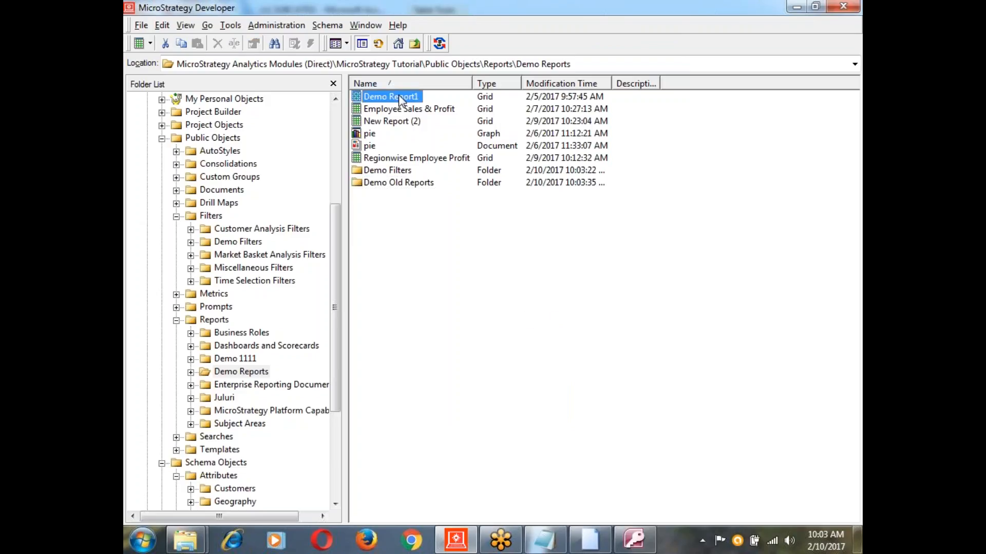
left_click(386, 159, "ctrl")
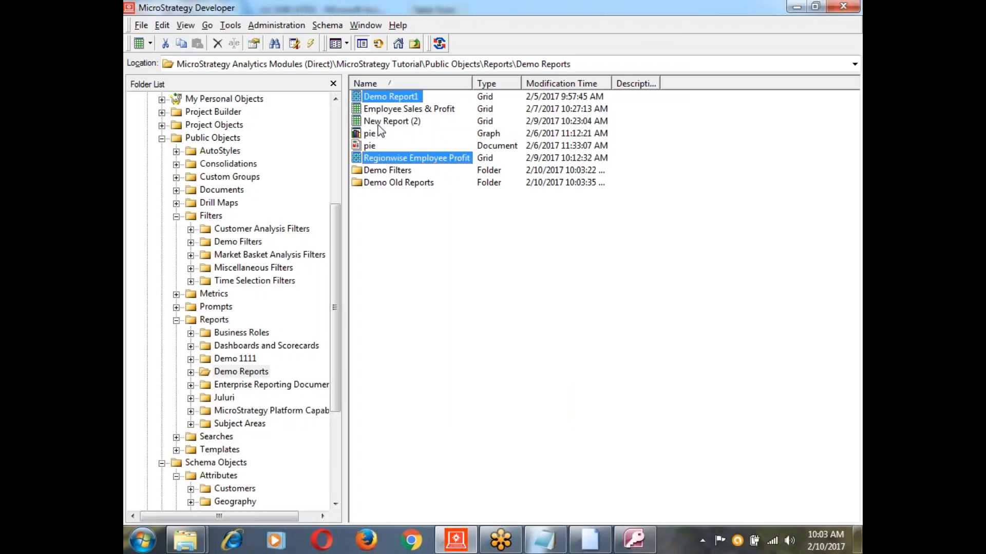
left_click(390, 96)
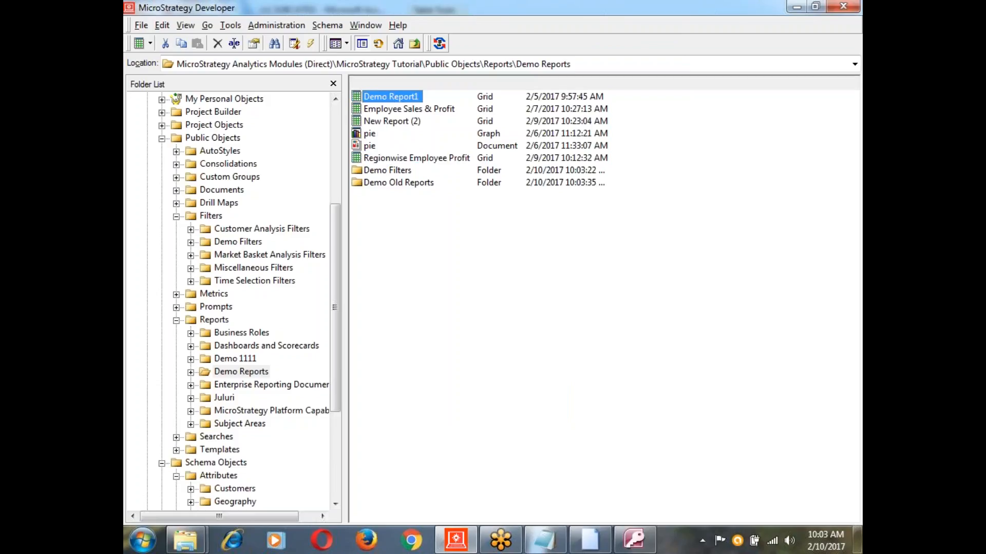
left_click(392, 158, "shift")
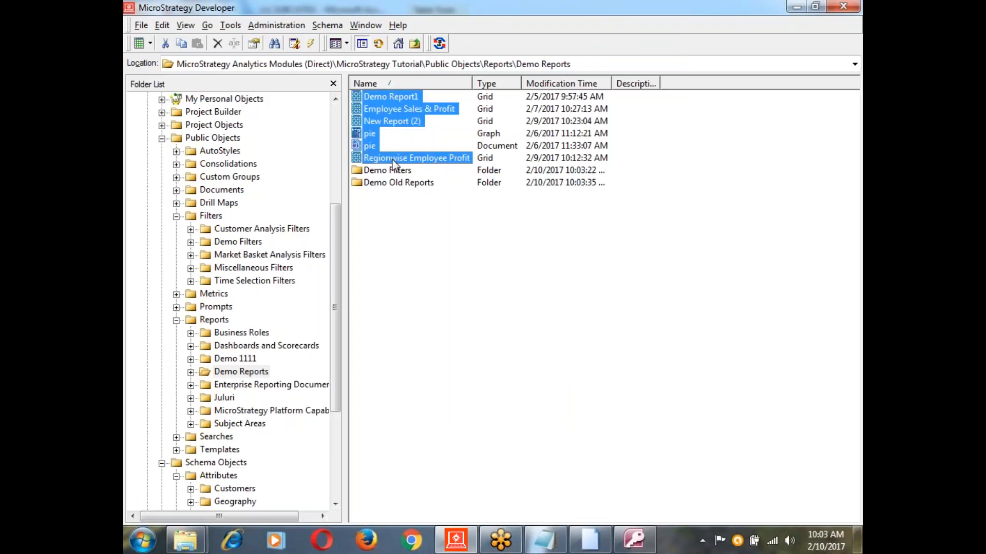
key("ctrl+x")
double_click(396, 184)
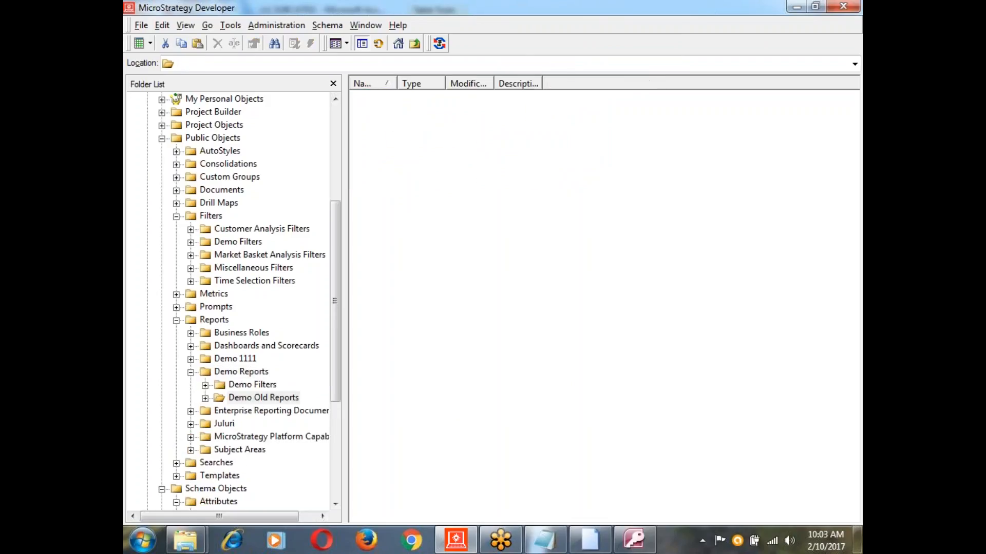
key("ctrl+v")
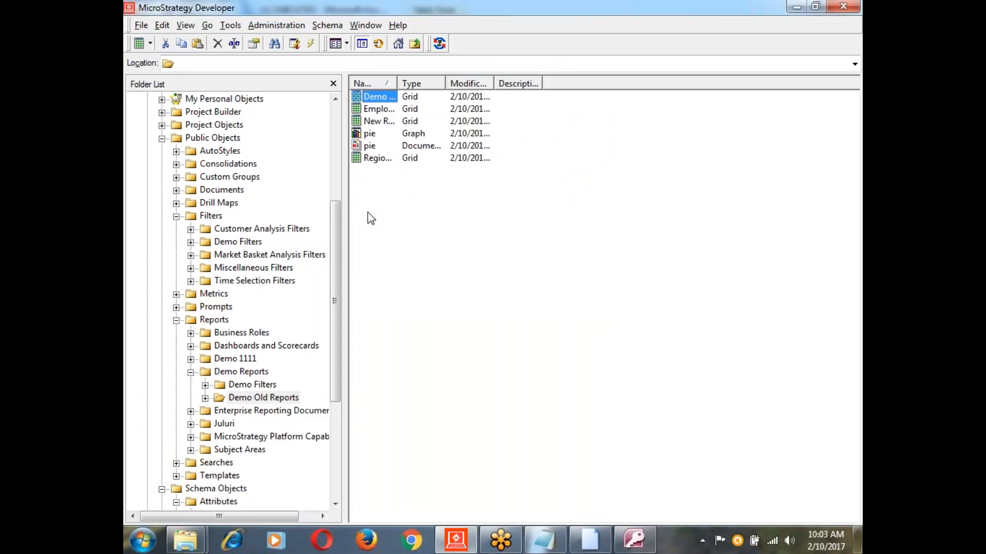
- Create a new blank report in the Demo Filters folder under Demo Reports
left_click(259, 386)
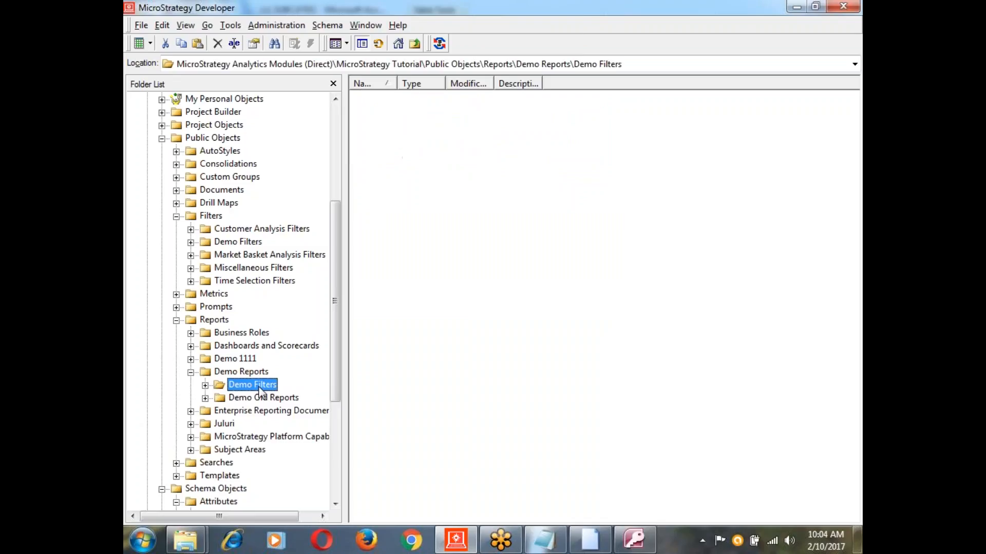
right_click(379, 150)
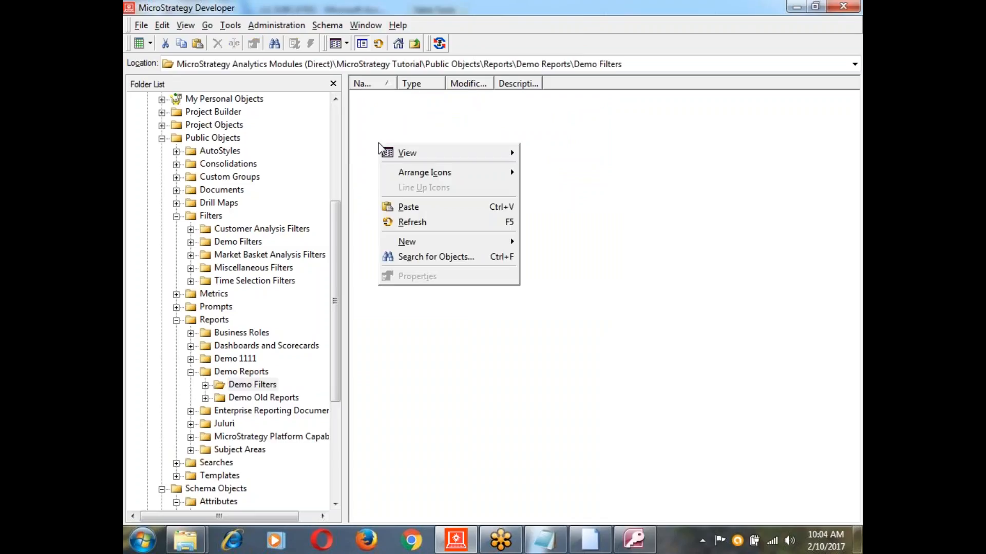
mouse_move(469, 242)
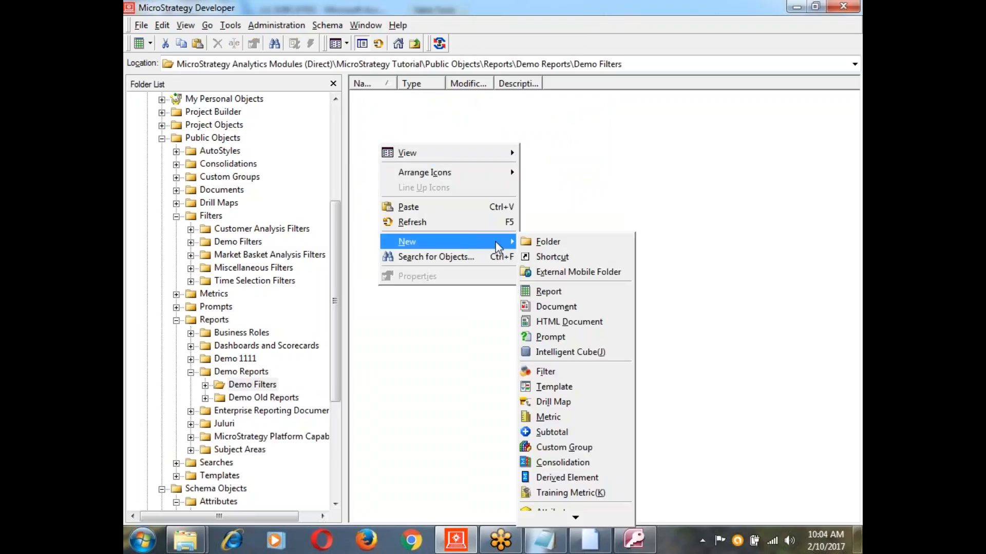
left_click(550, 291)
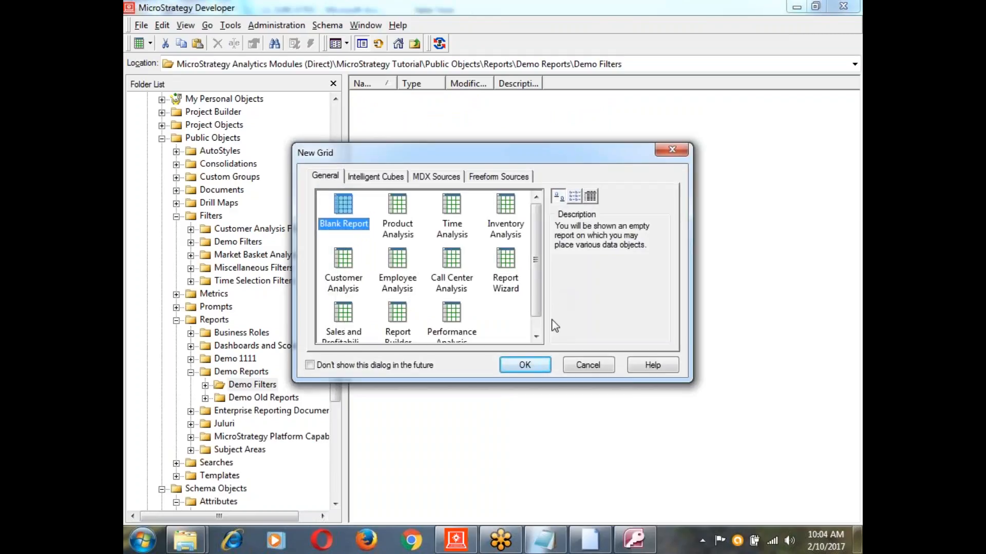
left_click(529, 365)
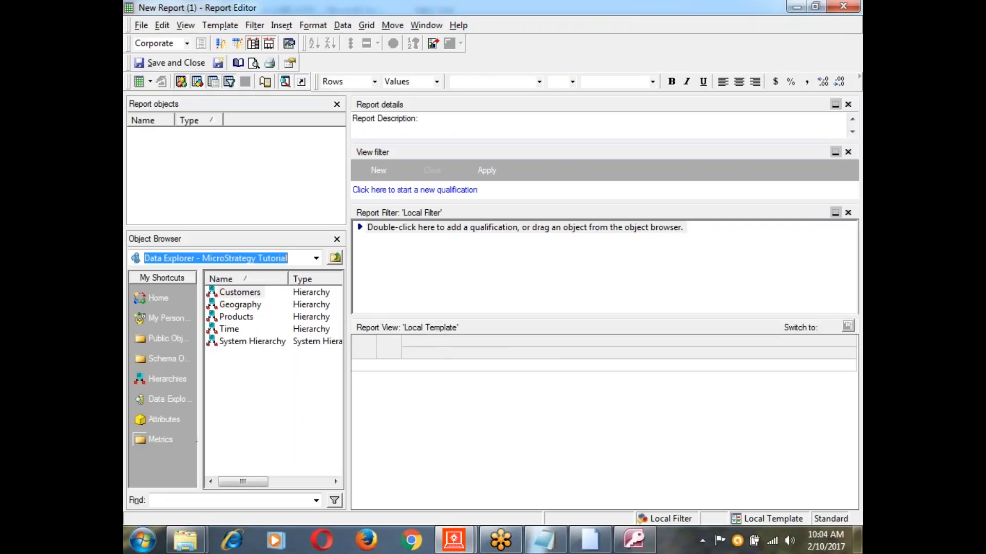
- Add the Region attribute from the Geography attributes folder to the report template
left_click(165, 420)
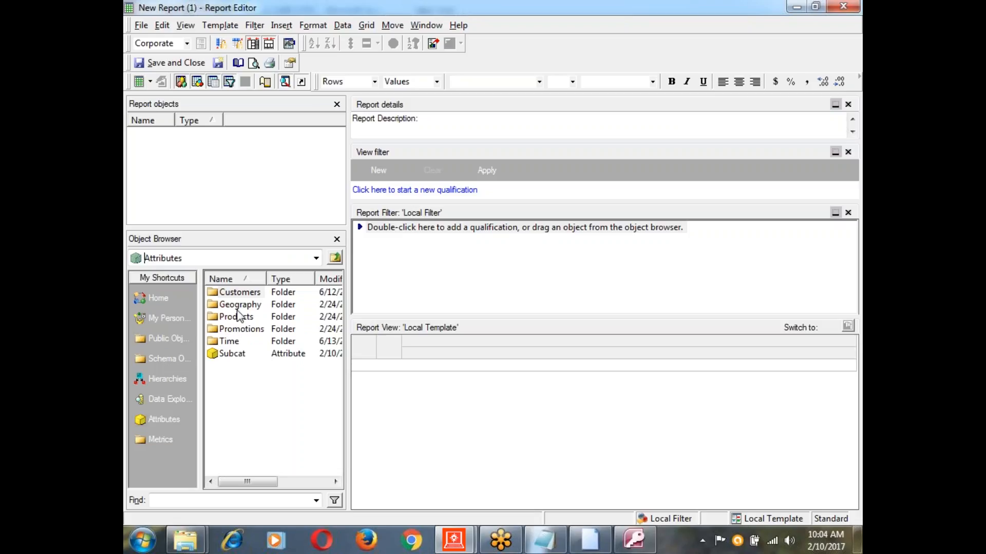
double_click(239, 305)
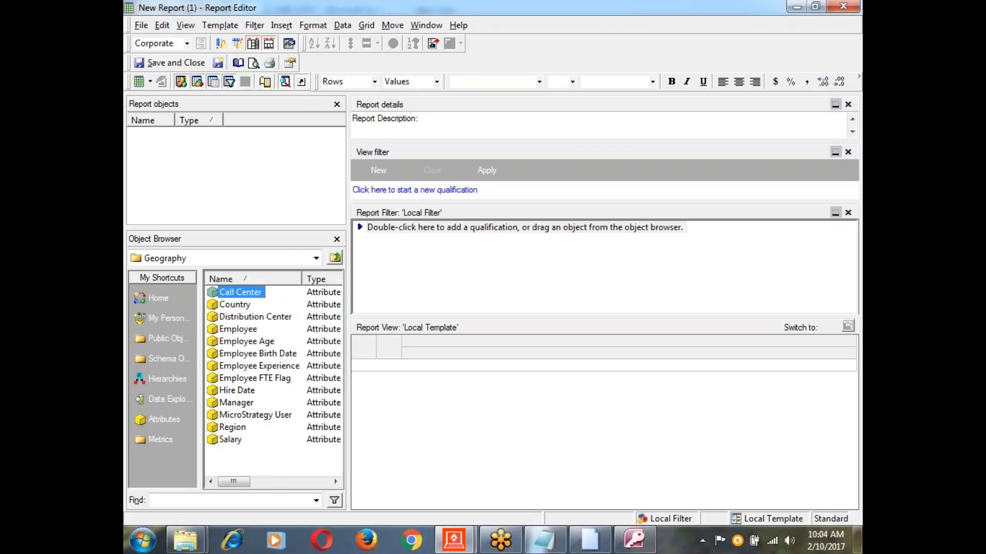
double_click(233, 427)
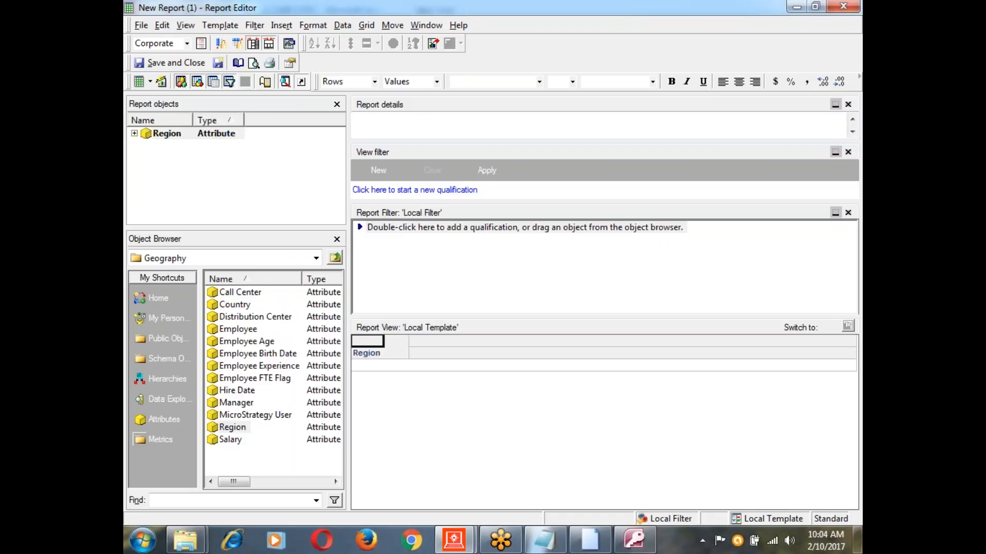
- Add the Profit metric from the Sales Metrics folder to the report template
left_click(159, 440)
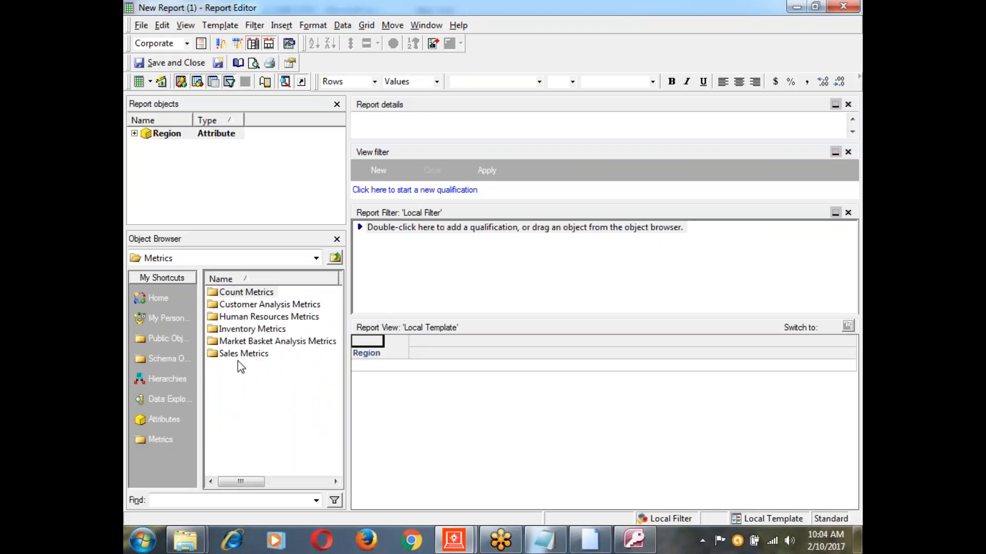
double_click(244, 355)
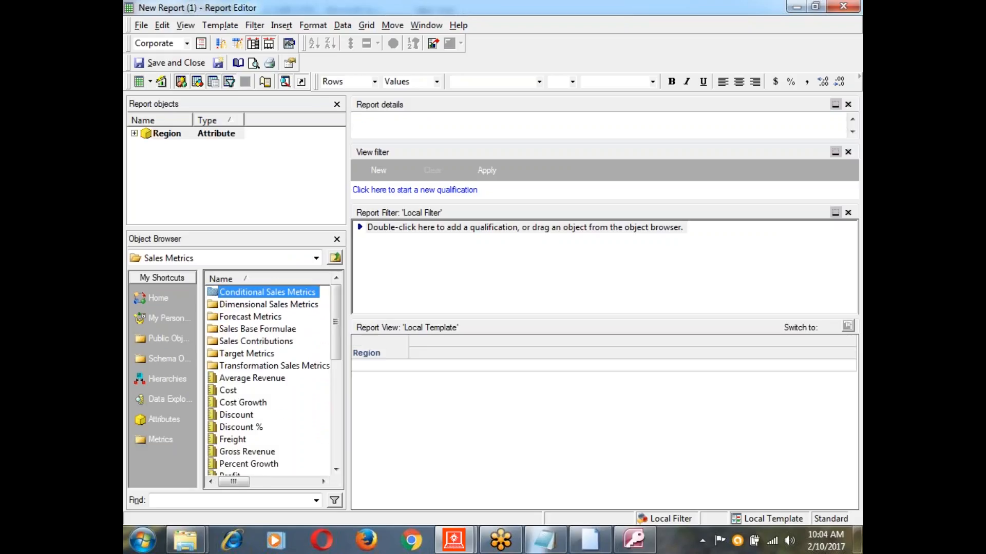
left_click(336, 469)
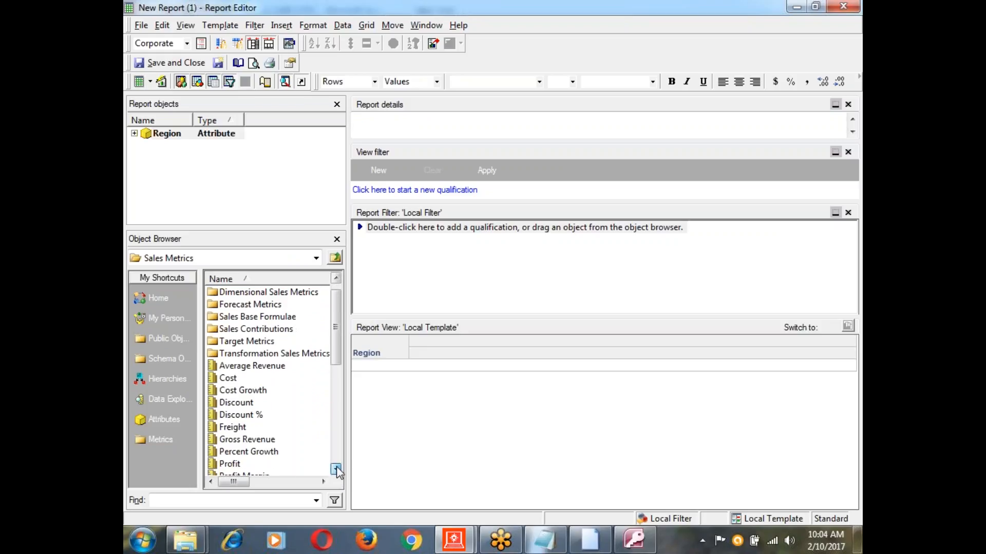
left_click(336, 470)
left_click(336, 469)
left_click(336, 469)
left_click(337, 469)
left_click(336, 469)
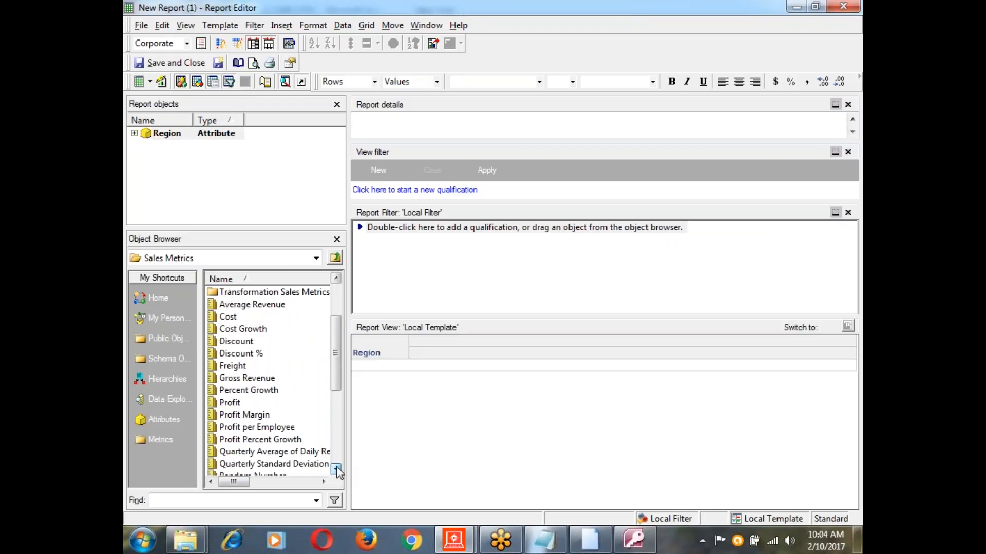
left_click(228, 403)
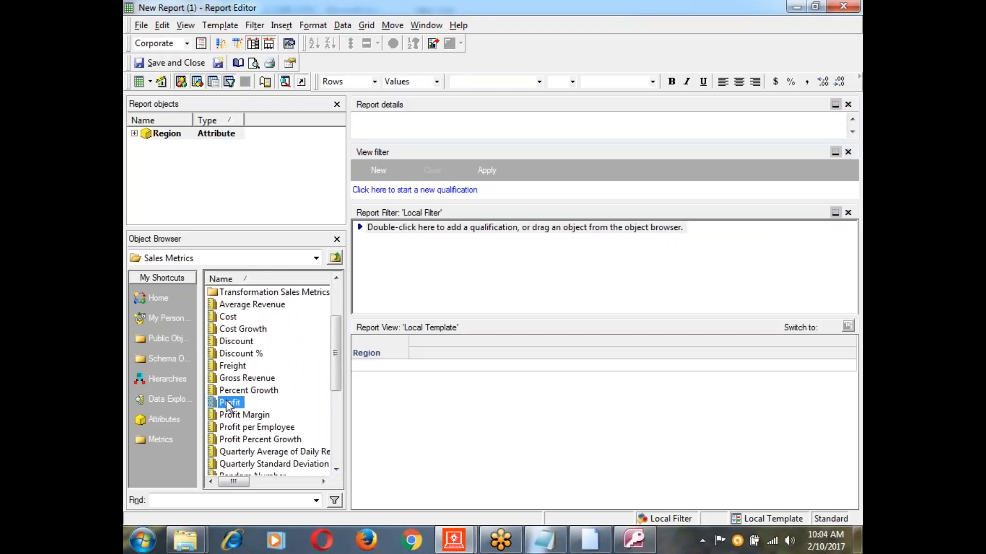
double_click(228, 403)
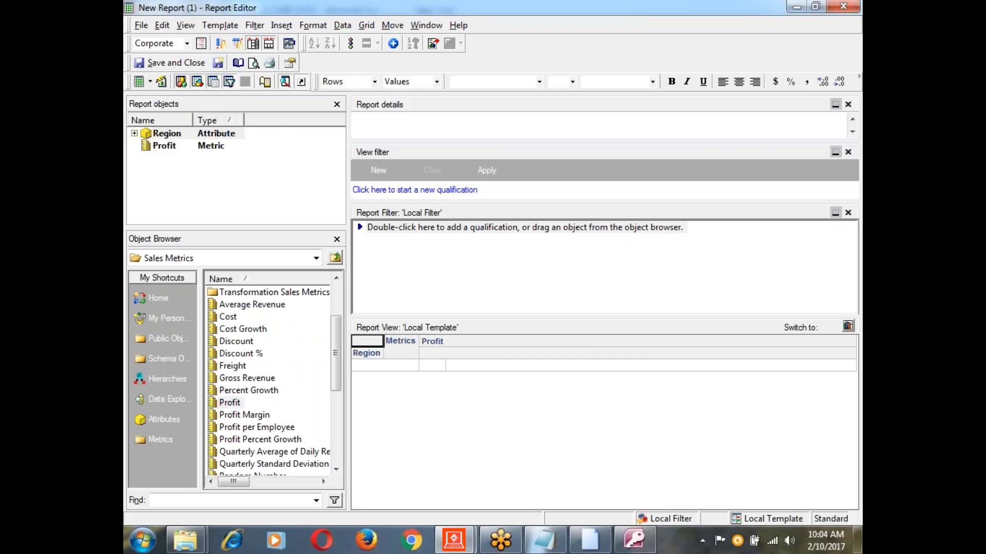
- Run the report without a filter to view profit by region, and return to Design View
left_click(162, 80)
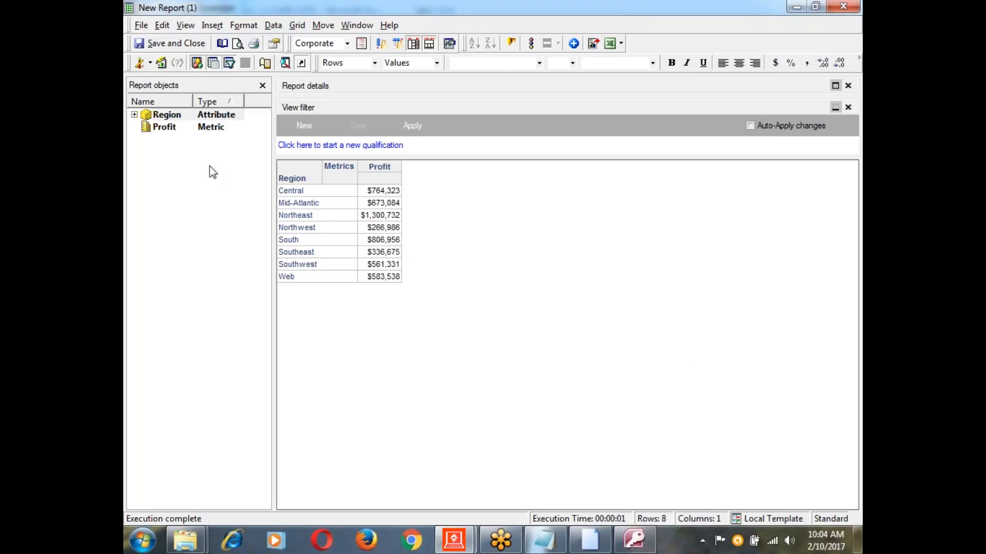
left_click(150, 63)
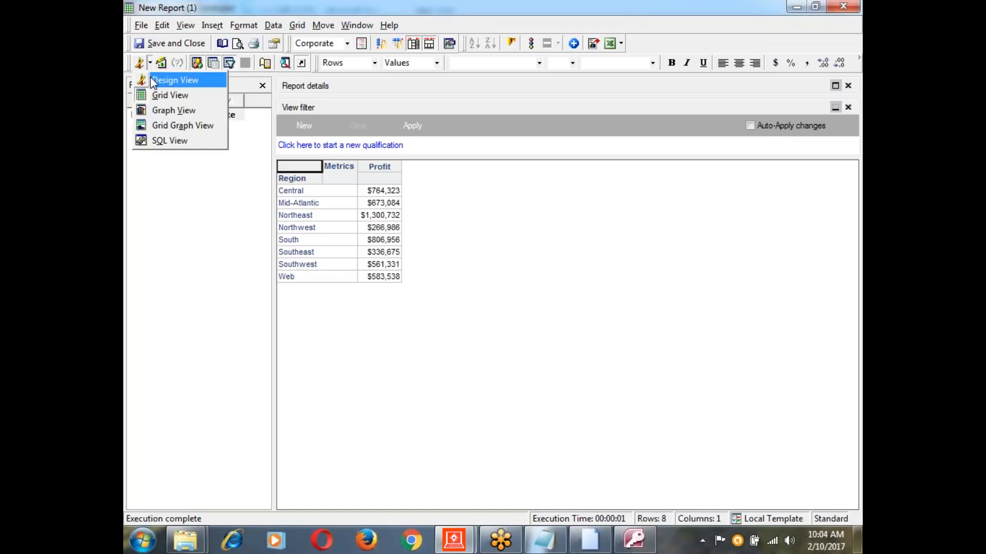
left_click(174, 80)
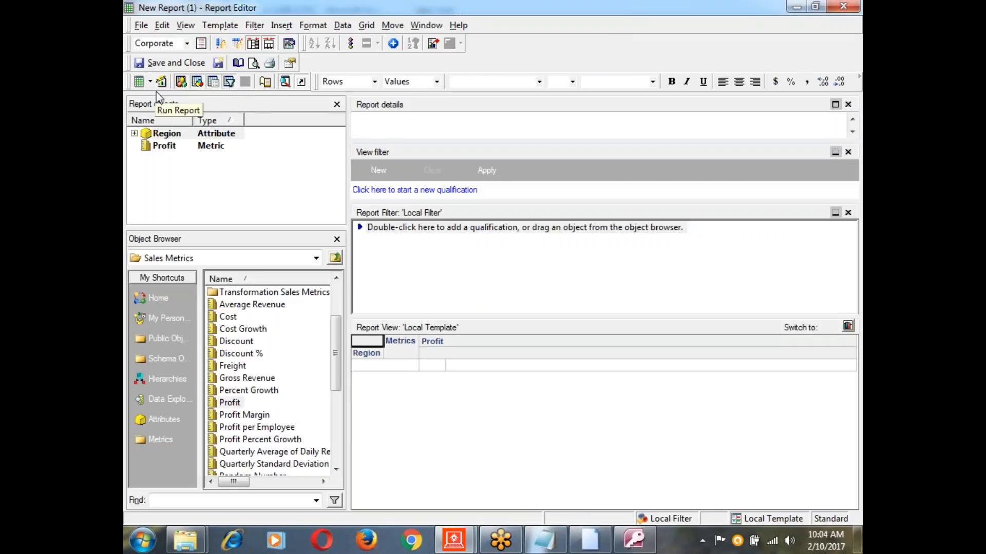
- Add the SN Regions filter from Public Objects\Filters\Demo Filters to the report filter and run the report
left_click(165, 339)
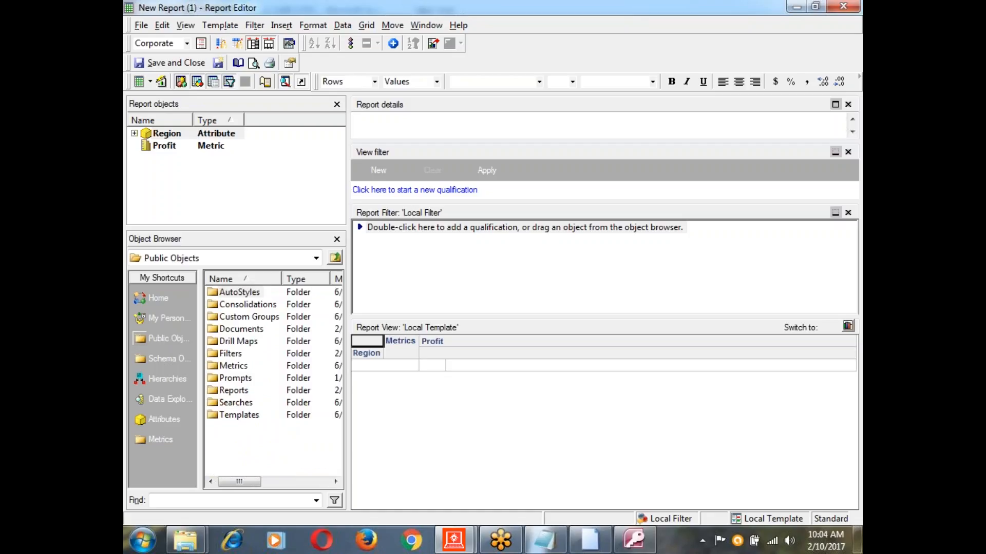
double_click(235, 354)
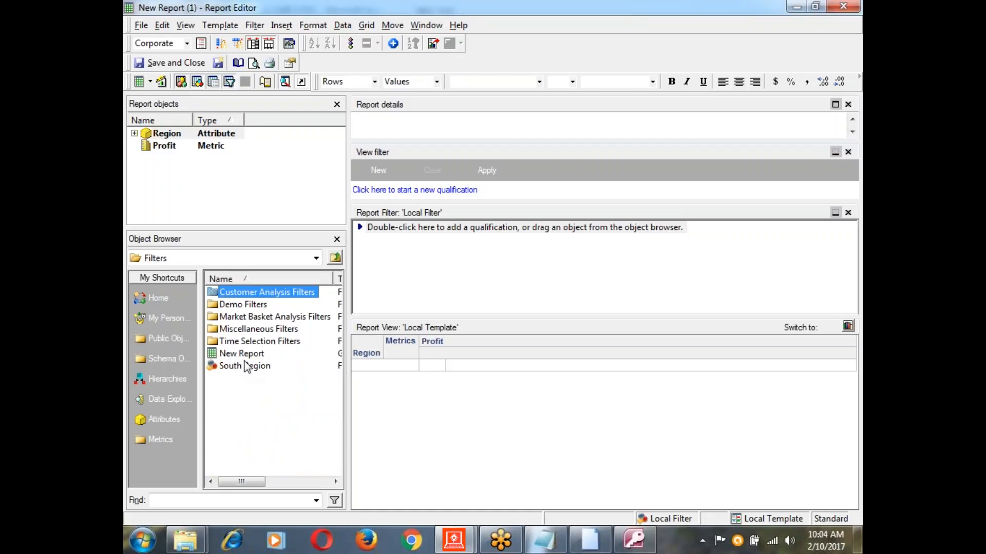
double_click(240, 305)
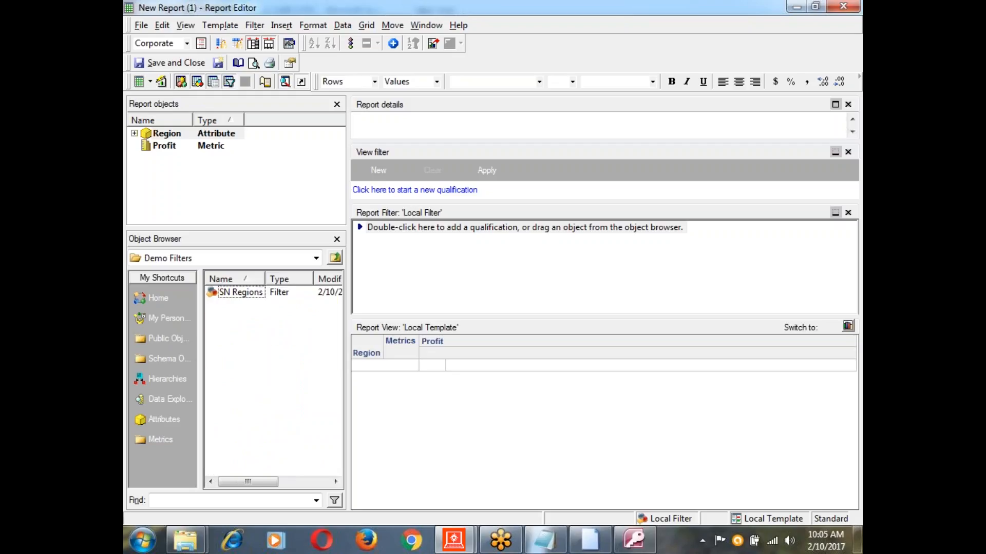
double_click(241, 293)
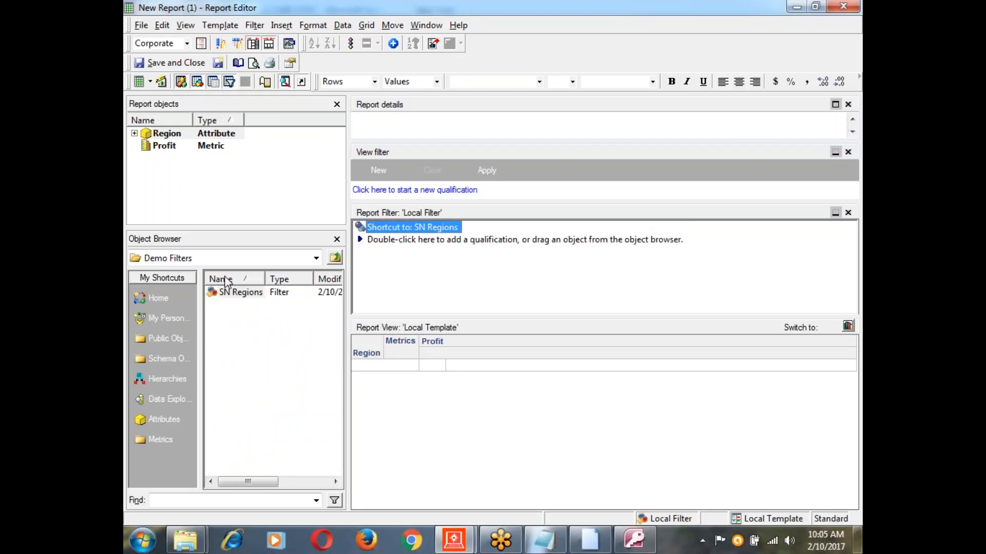
left_click(161, 82)
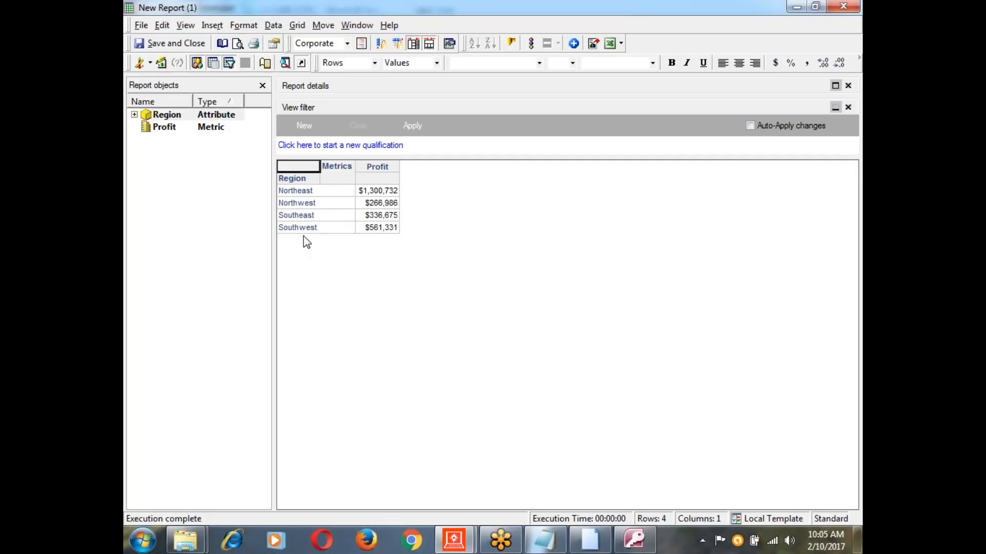
- Save the report as Attribute Q in the Demo Filters reports folder and widen the Name column of the folder listing
left_click(172, 45)
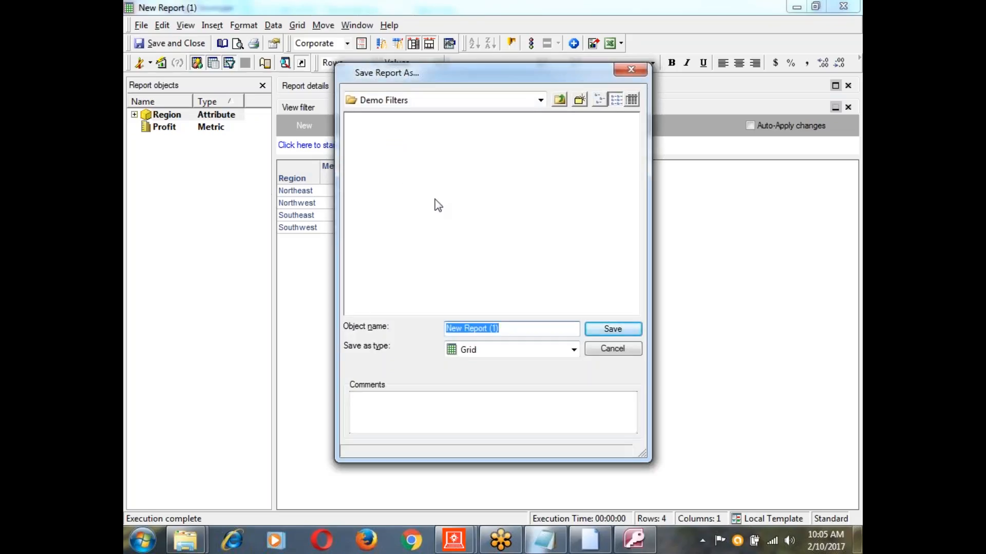
key("BackSpace")
type("Attr")
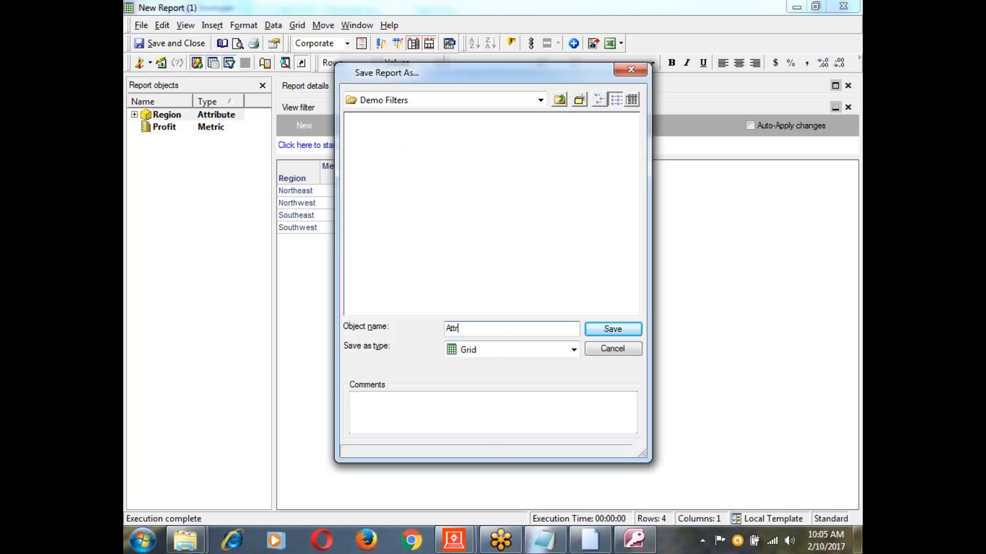
type("ibute Q")
left_click(609, 330)
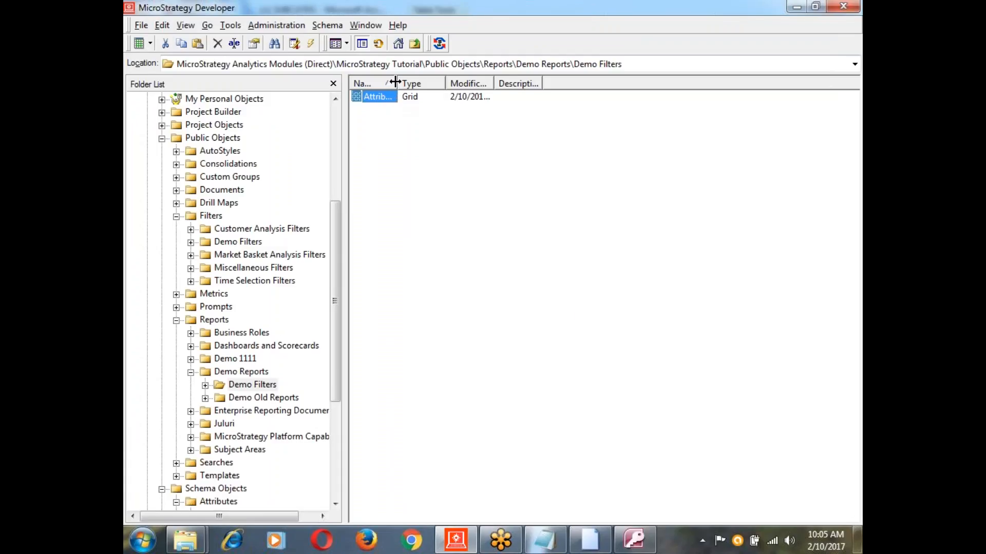
left_click_drag(397, 83, 478, 82)
left_click(642, 270)
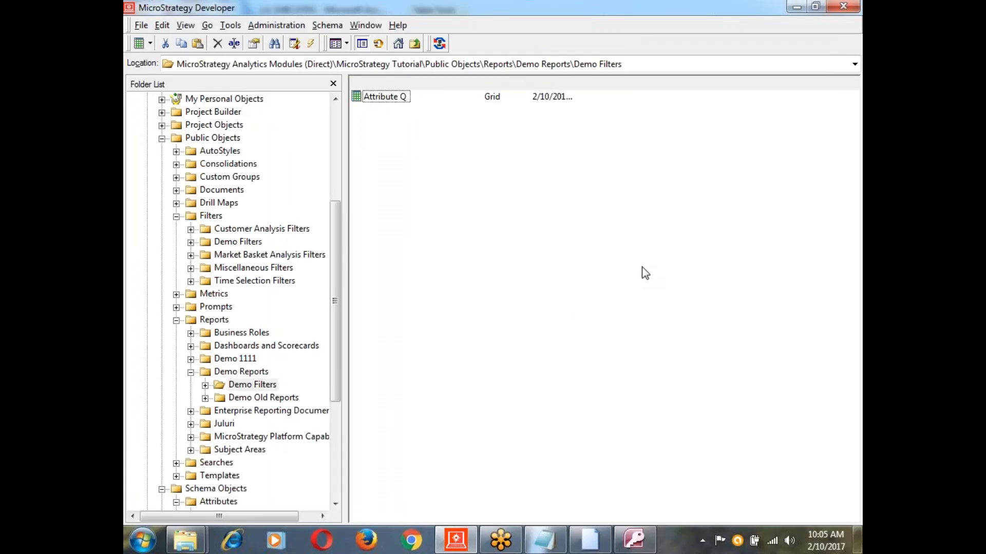
- Open the SN Regions filter from Public Objects\Filters\Demo Filters for editing and open its Region qualification's element selection
left_click(250, 242)
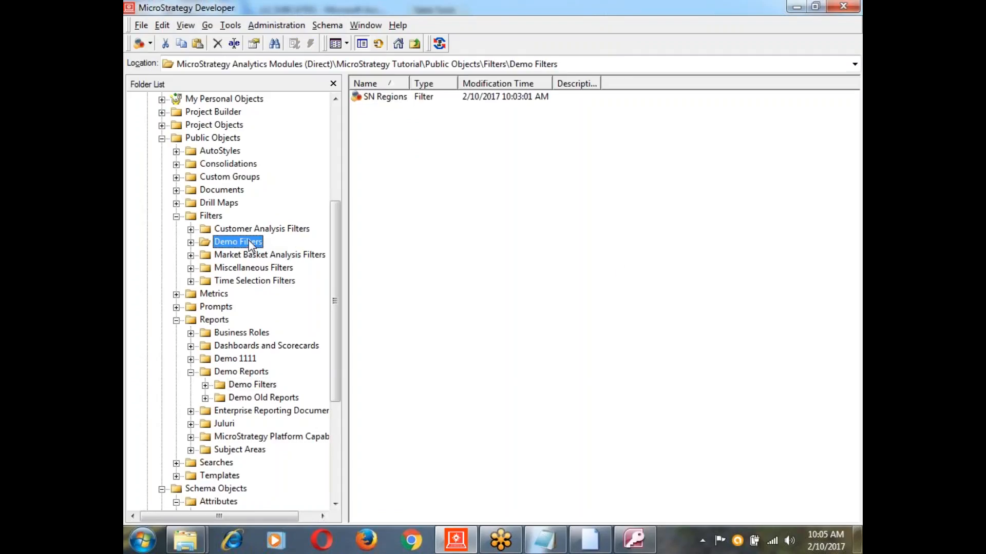
right_click(388, 100)
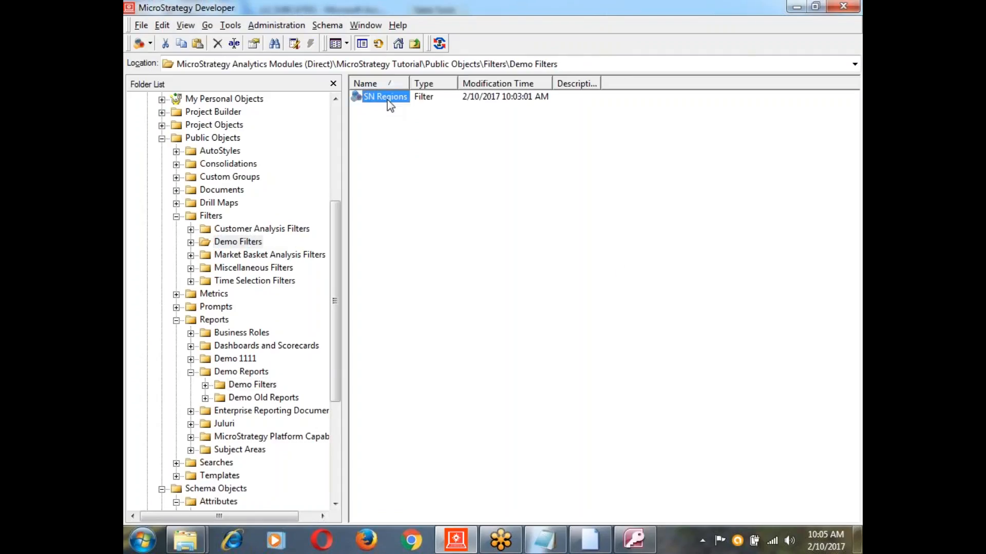
left_click(406, 108)
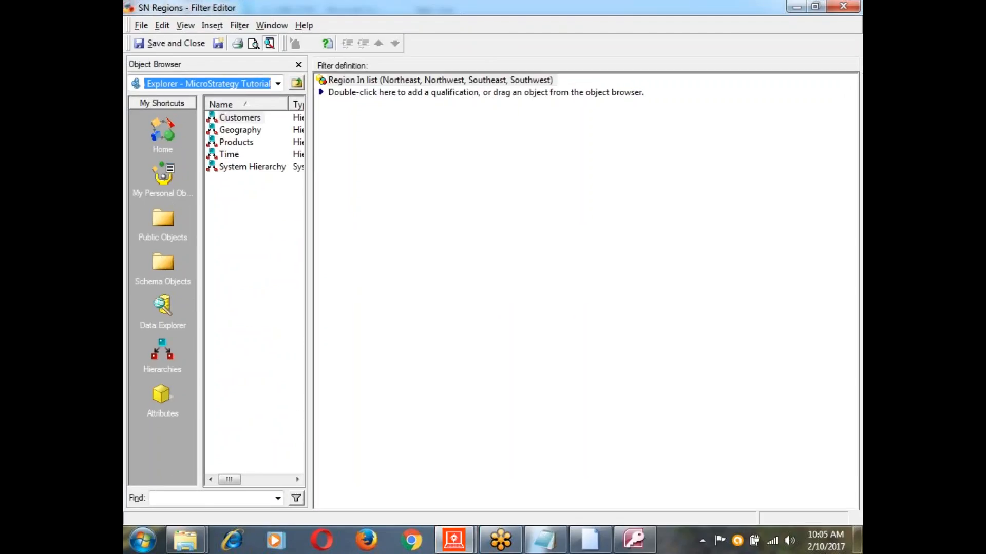
double_click(412, 82)
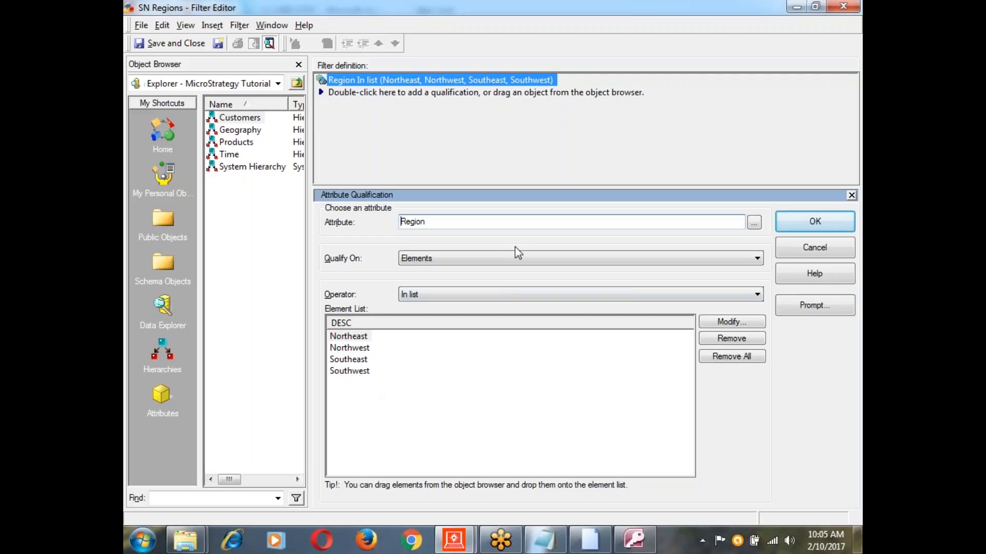
left_click(730, 323)
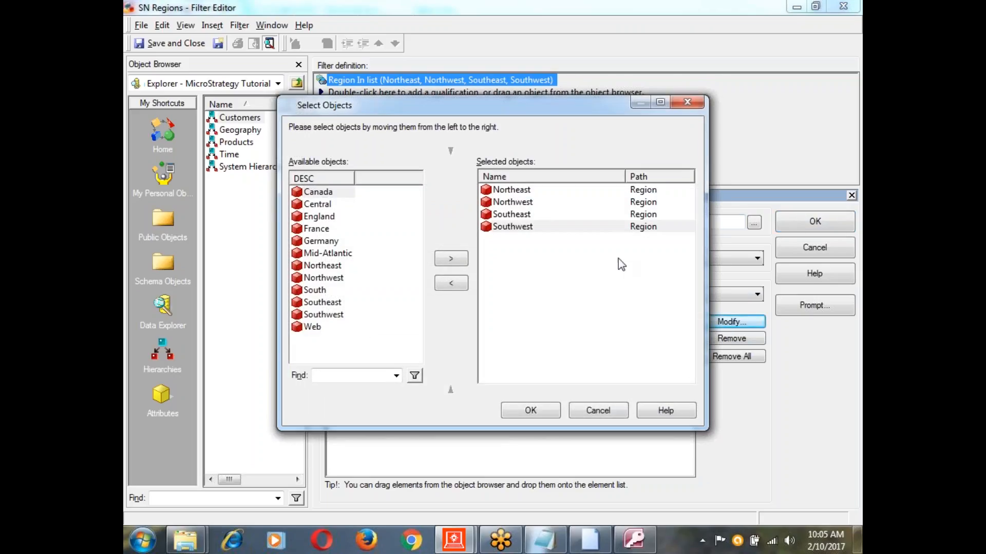
- Remove Northwest, Southeast and Northeast from the selected Region elements
left_click(510, 203)
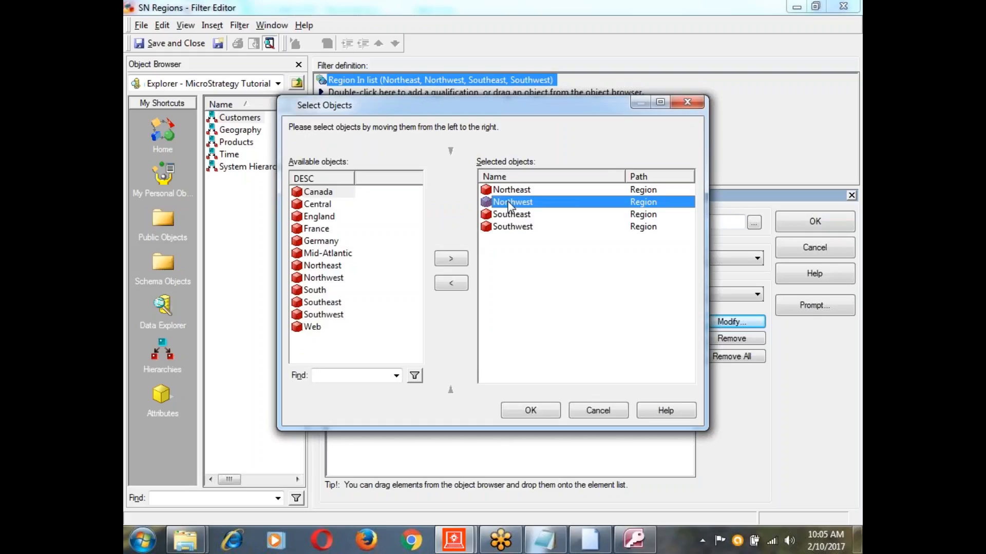
left_click(451, 283)
left_click(451, 284)
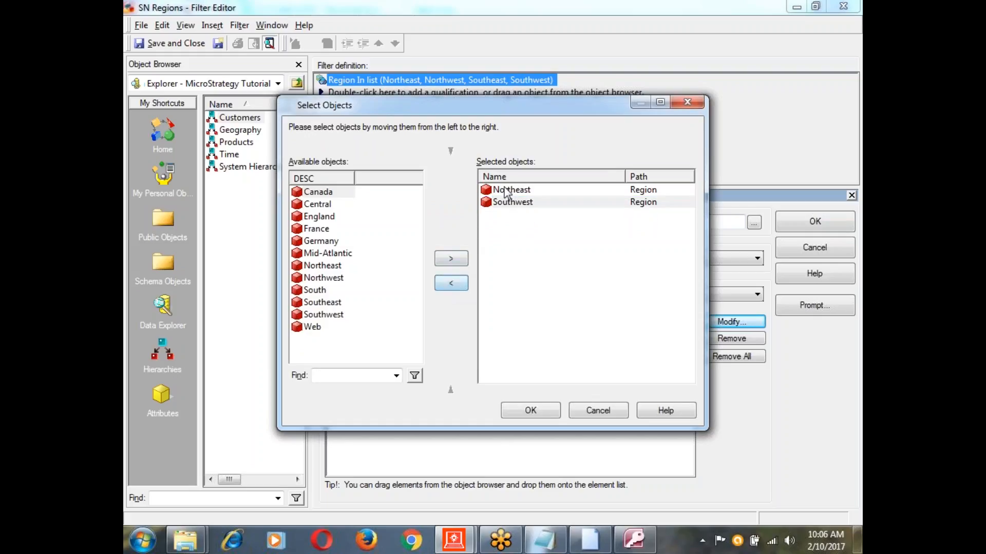
left_click(465, 284)
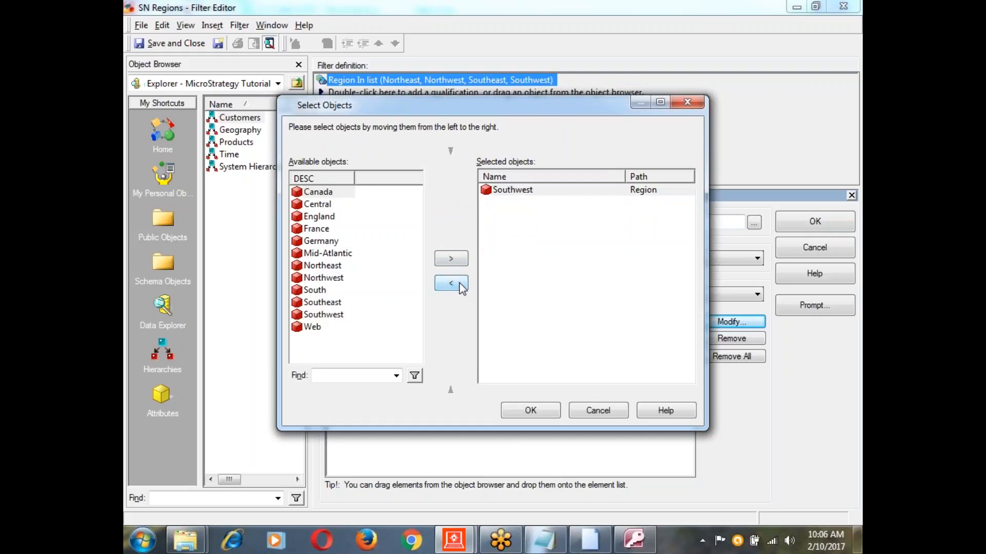
- Add South and Southeast to the selected Region elements, accept the qualification, and save and close the filter
double_click(311, 290)
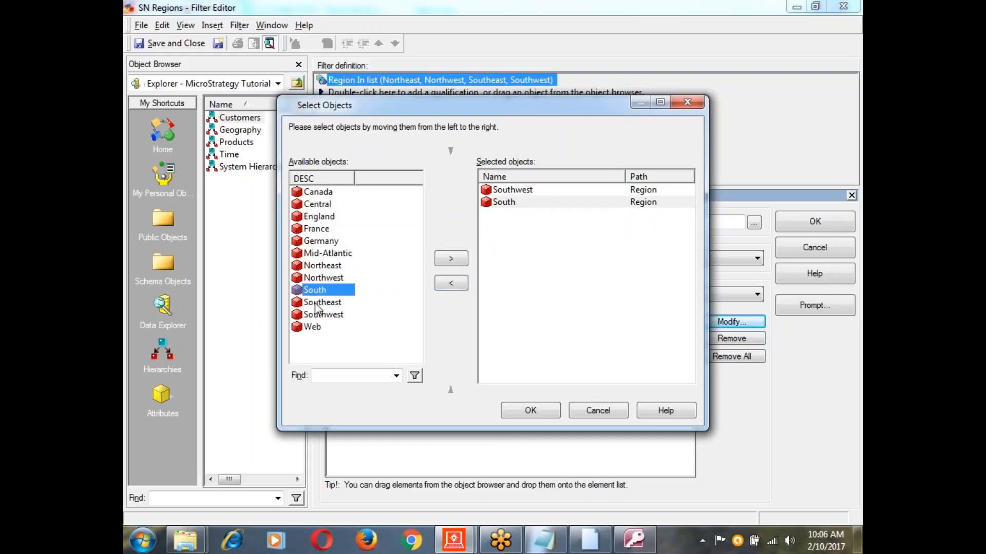
double_click(321, 304)
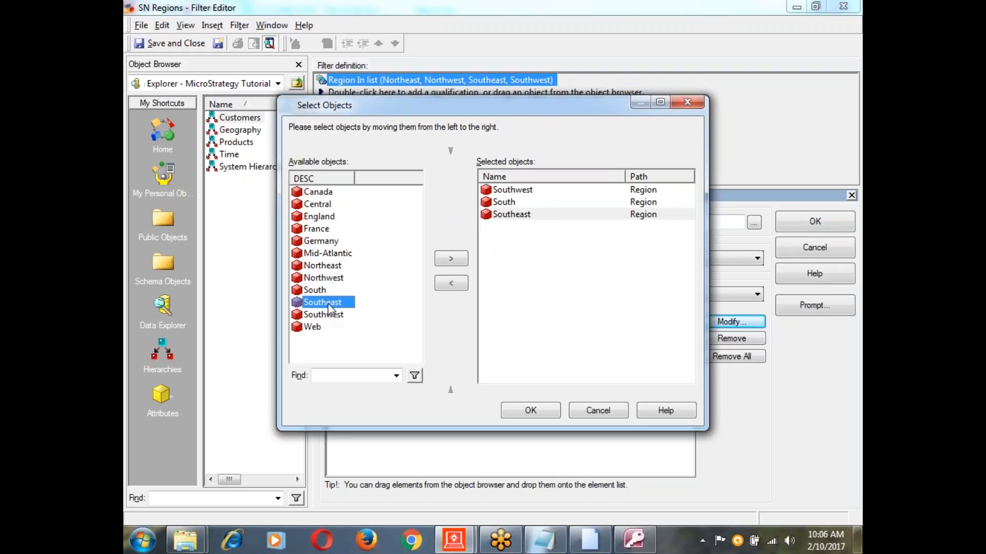
left_click(515, 205)
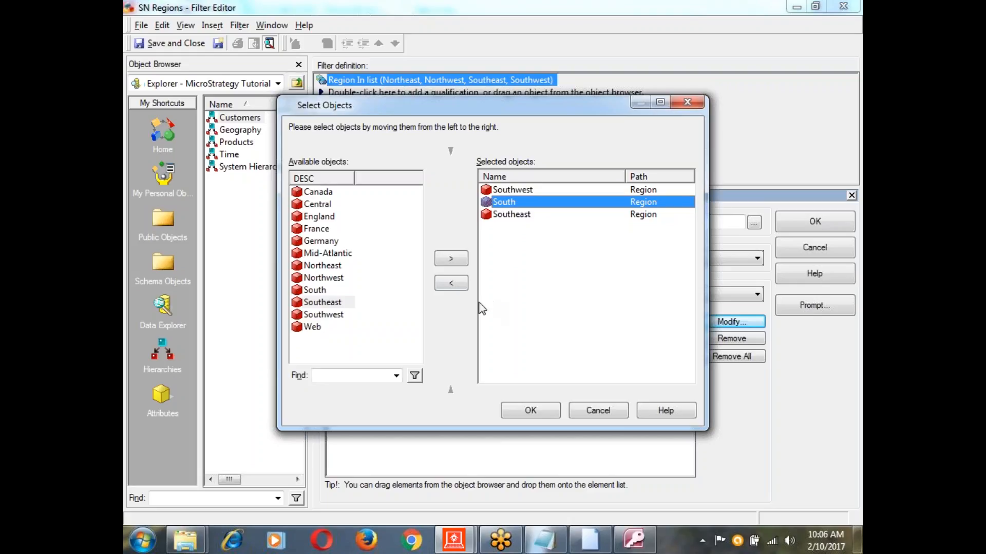
left_click(531, 410)
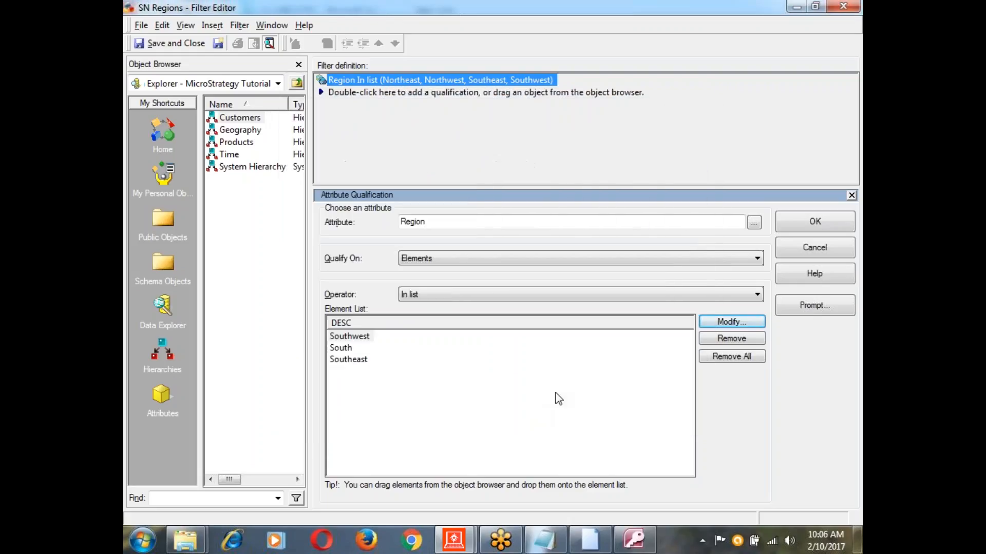
left_click(796, 226)
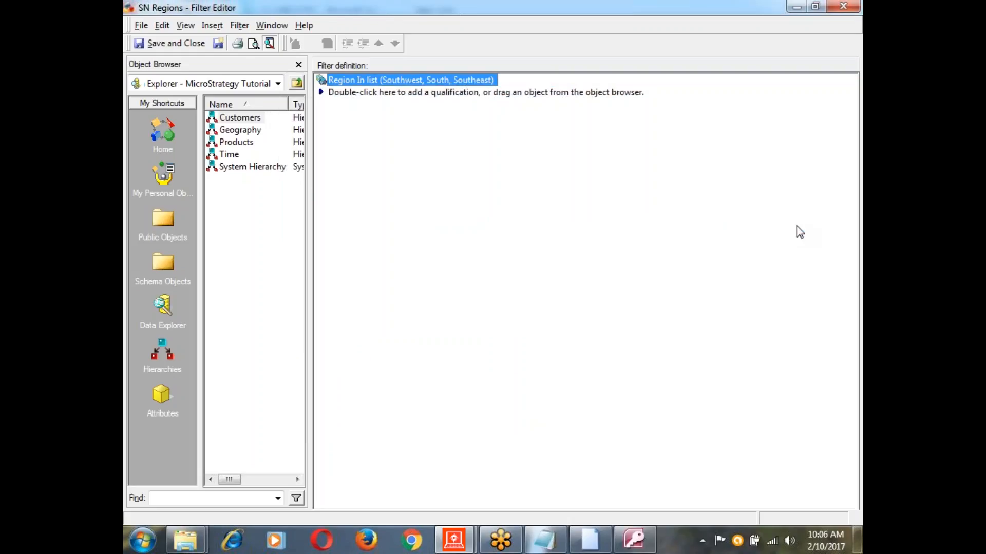
left_click(181, 44)
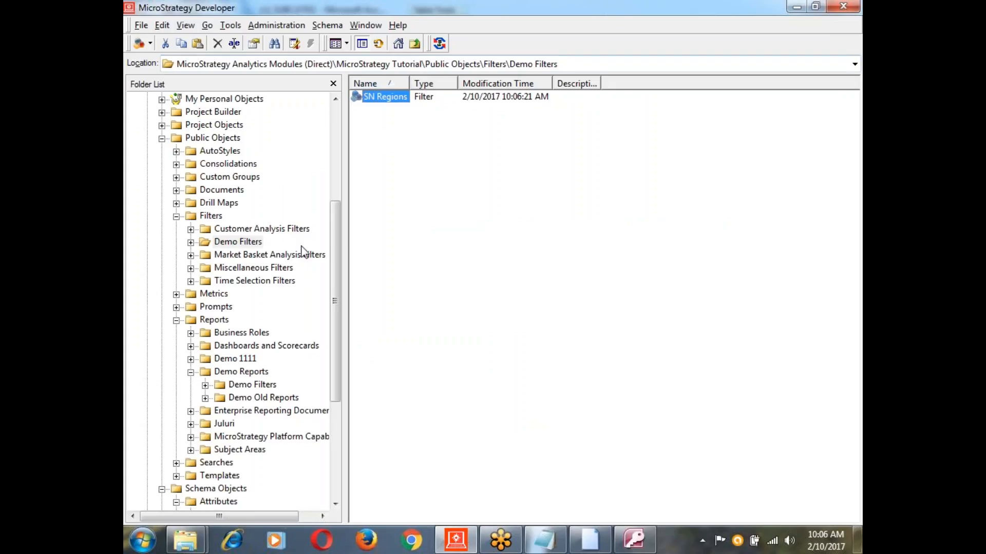
left_click(262, 384)
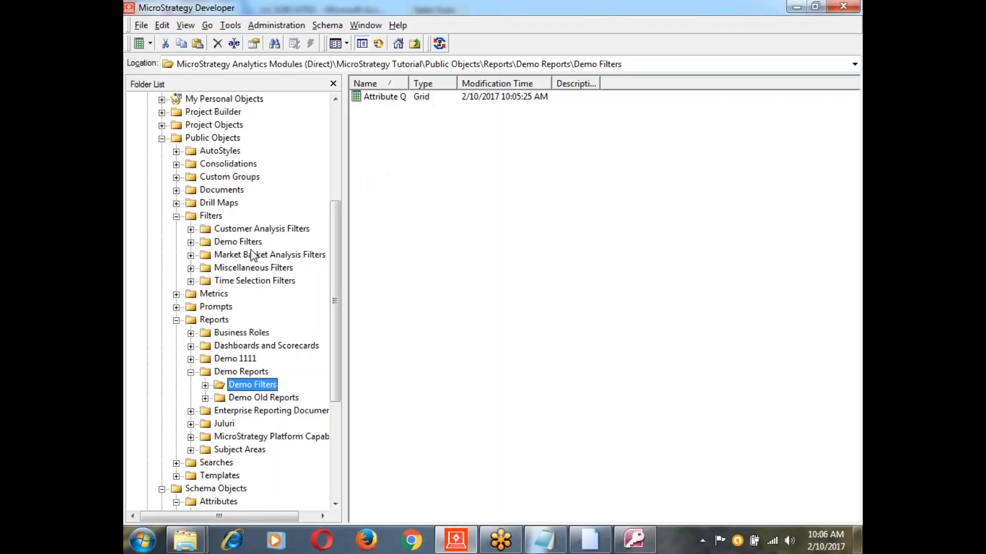
left_click(248, 241)
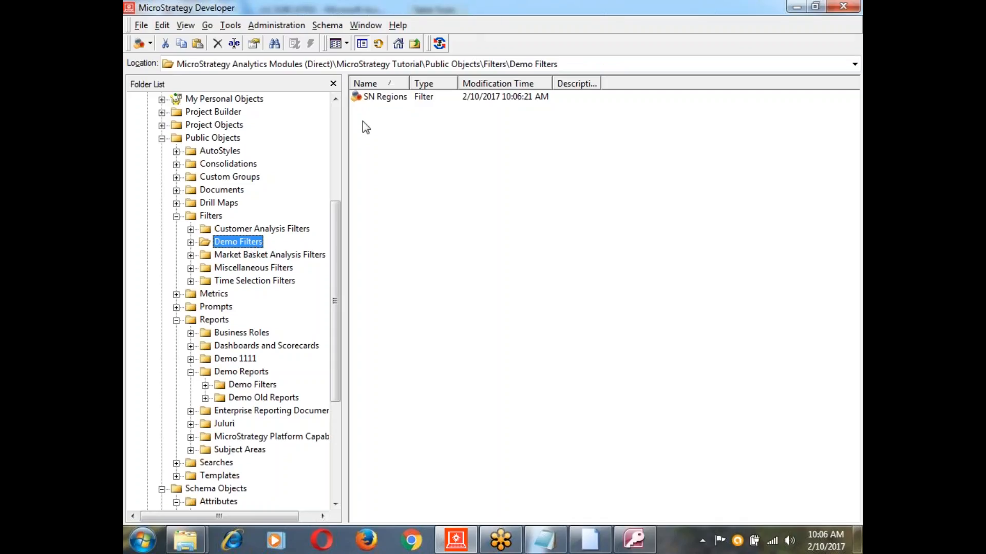
right_click(398, 101)
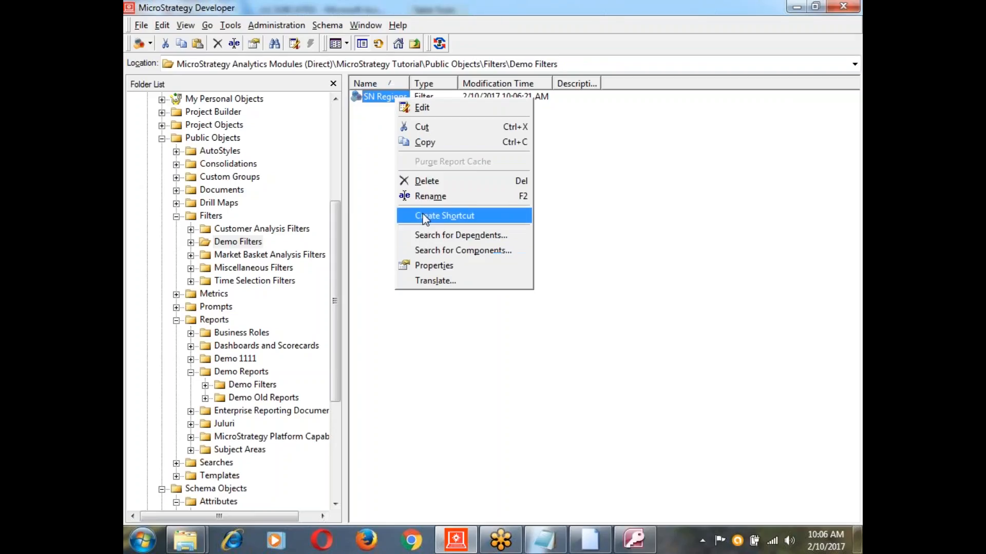
left_click(430, 197)
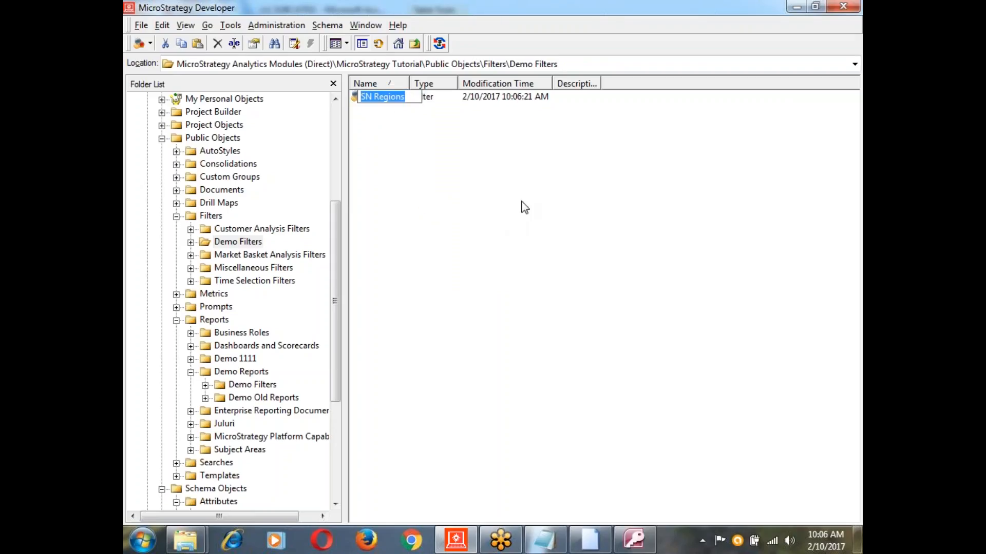
left_click(514, 203)
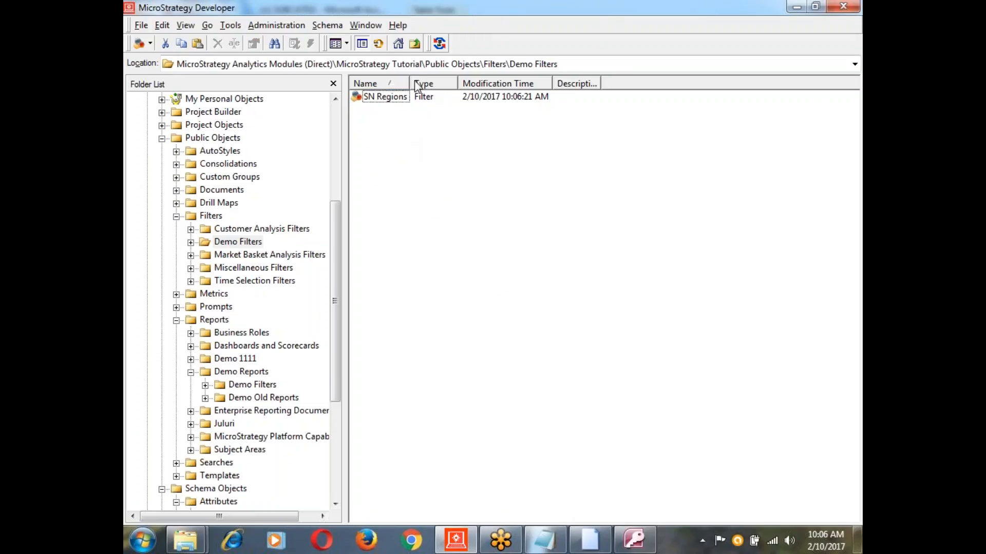
left_click_drag(410, 79, 449, 78)
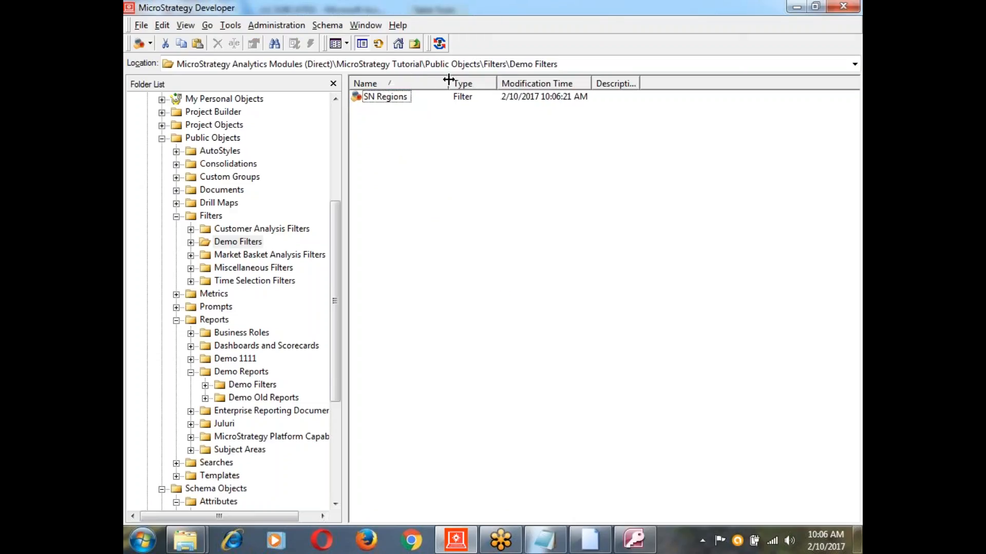
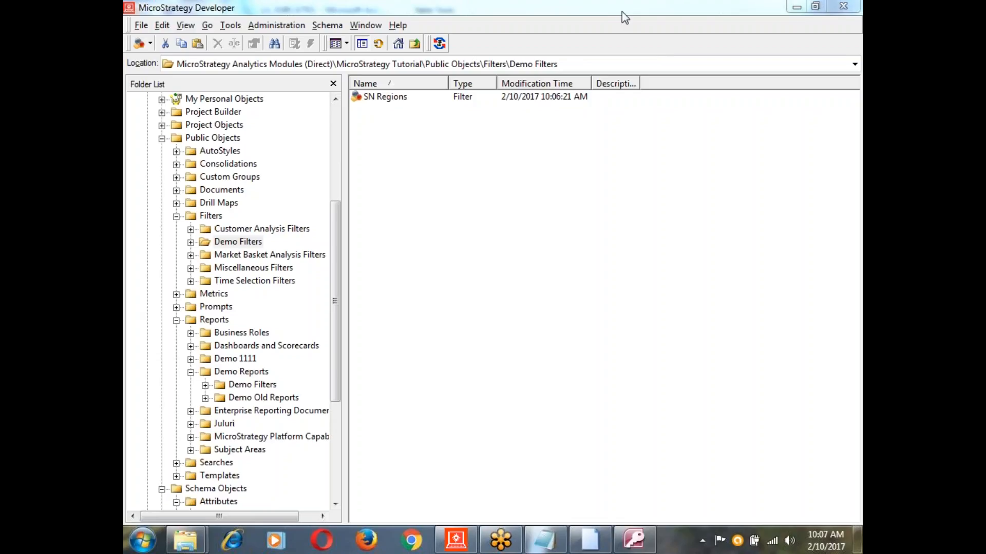
- Open the Attribute Q report from Demo Reports\Demo Filters for editing, run it with the updated filter, and save and close it
left_click(247, 389)
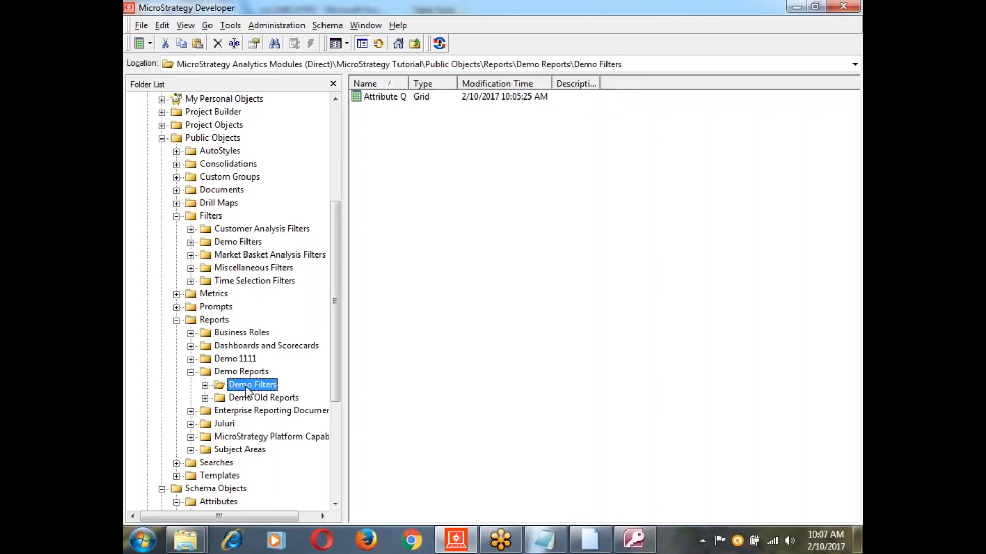
right_click(384, 102)
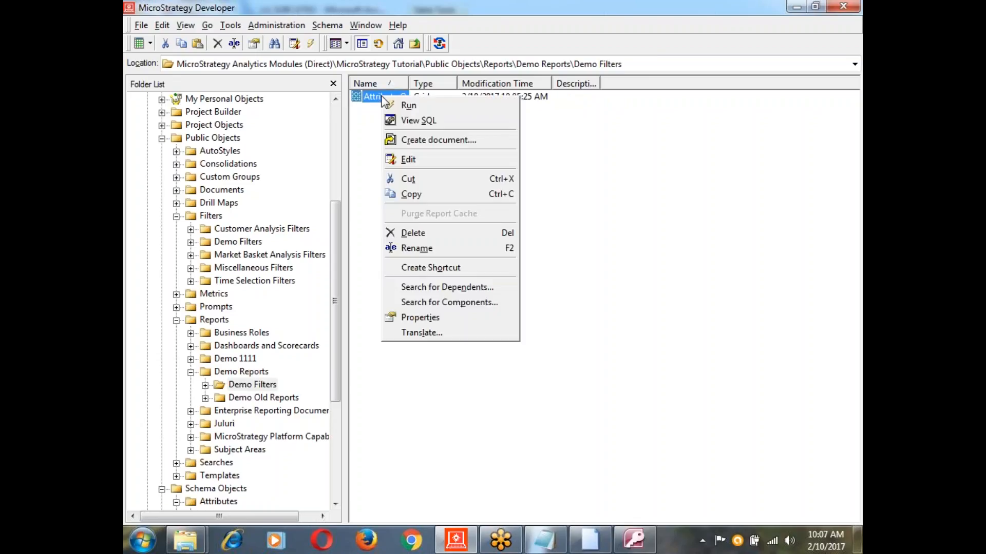
left_click(403, 160)
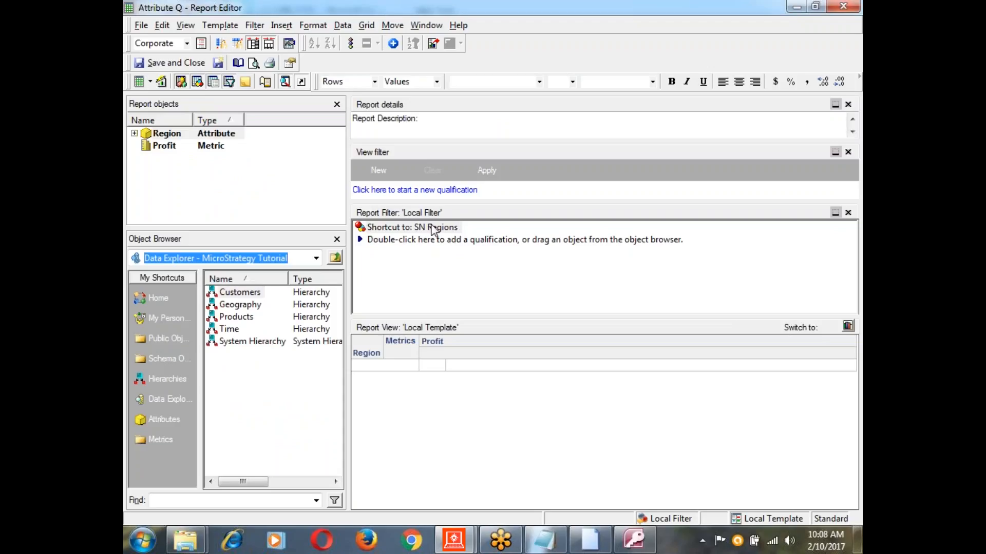
left_click(162, 82)
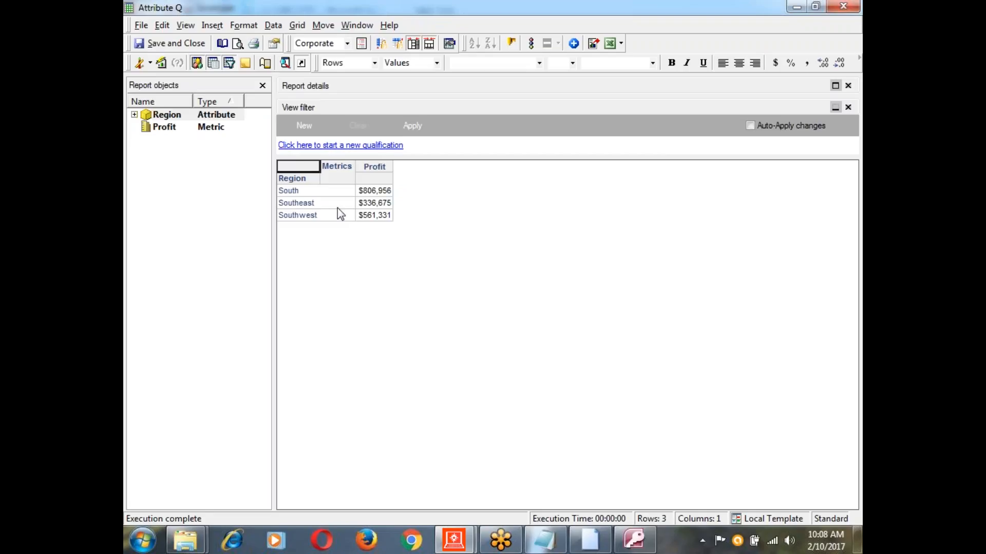
left_click(174, 45)
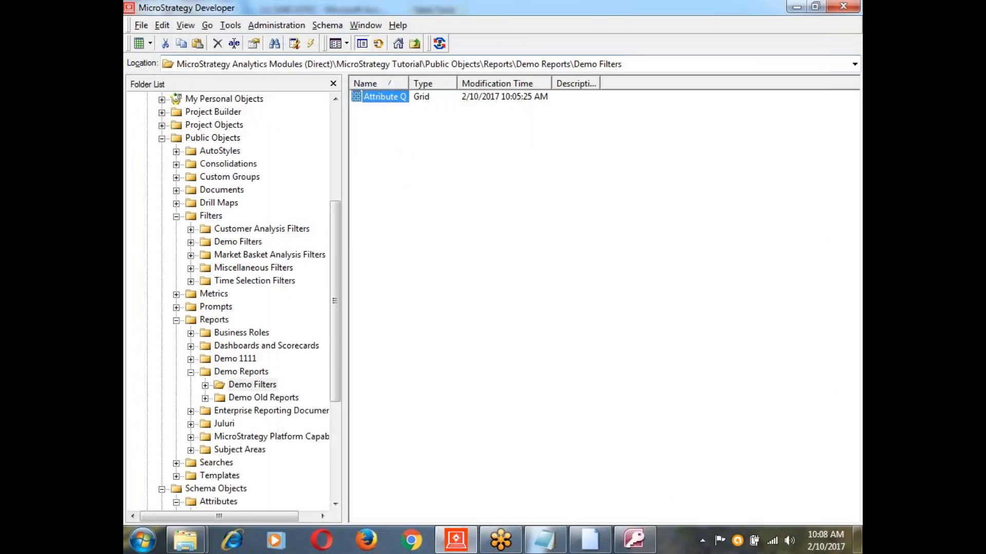
- Open the SN Regions filter from Public Objects\Filters\Demo Filters for editing and open its Region qualification
left_click(237, 242)
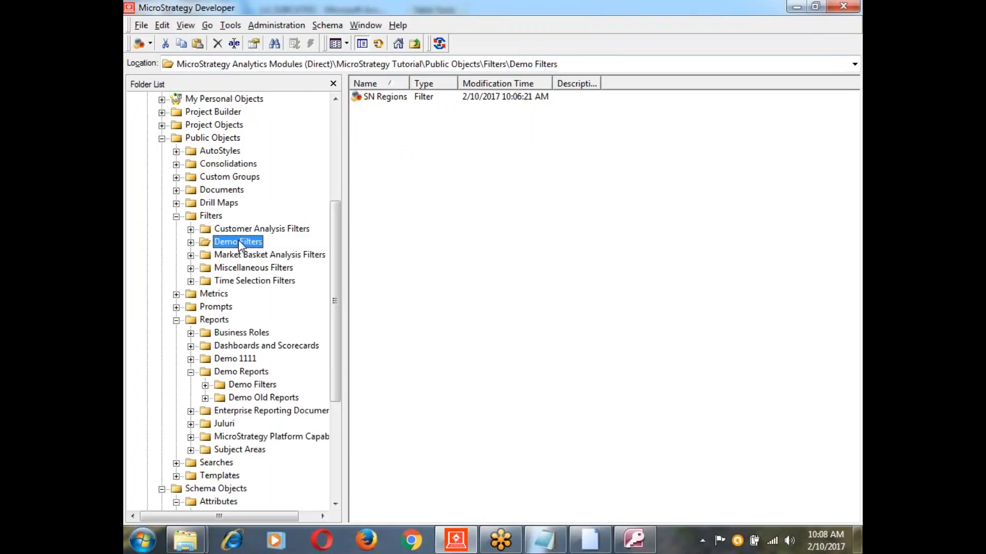
left_click(386, 98)
right_click(386, 99)
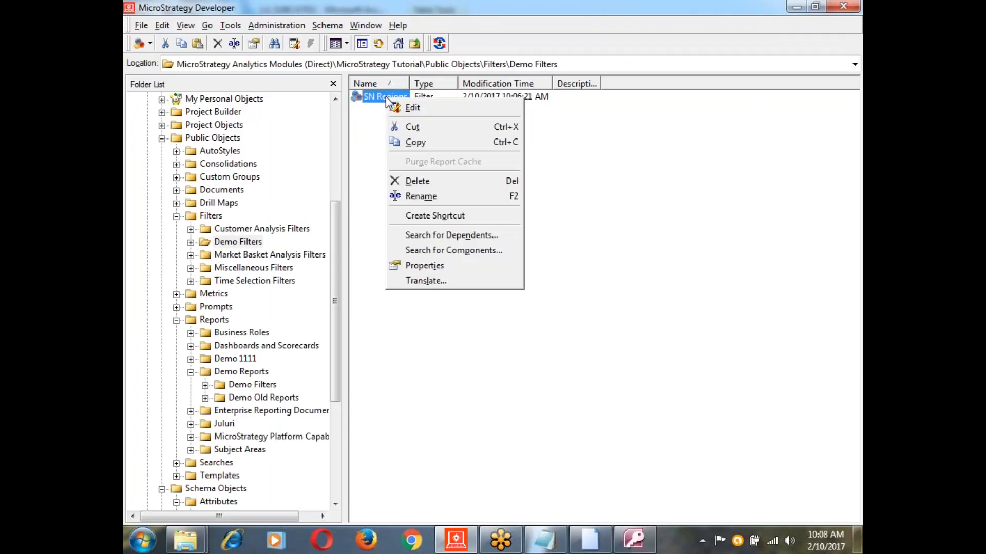
left_click(411, 107)
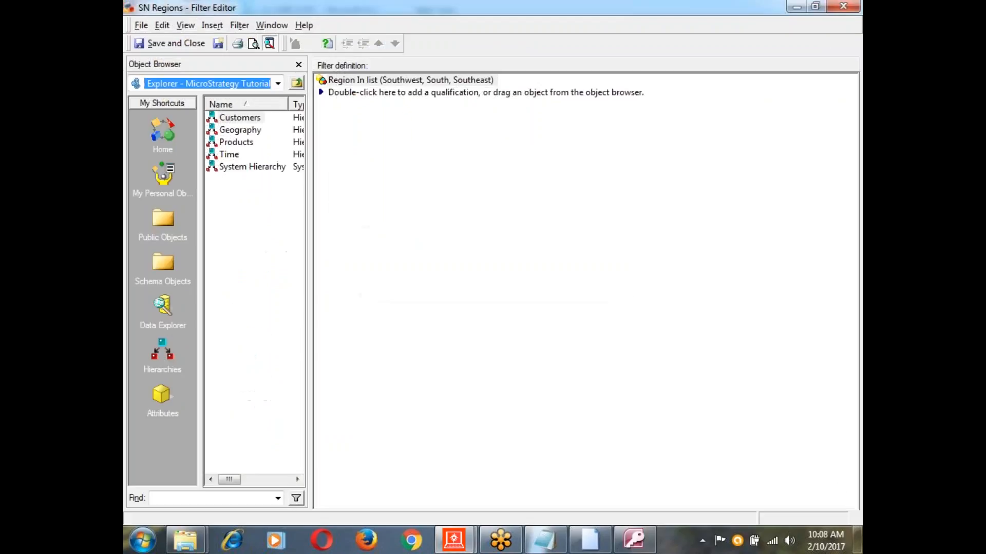
left_click(421, 82)
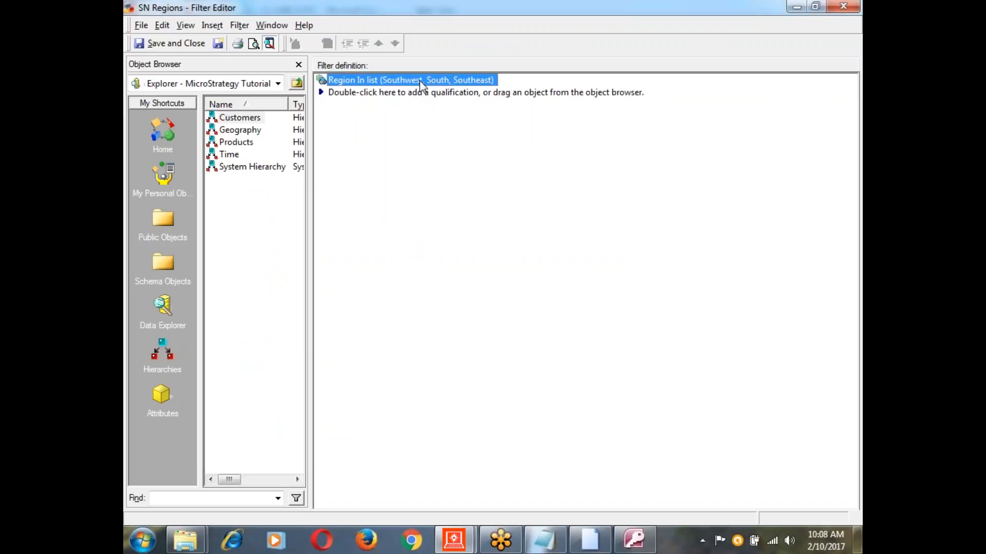
double_click(421, 82)
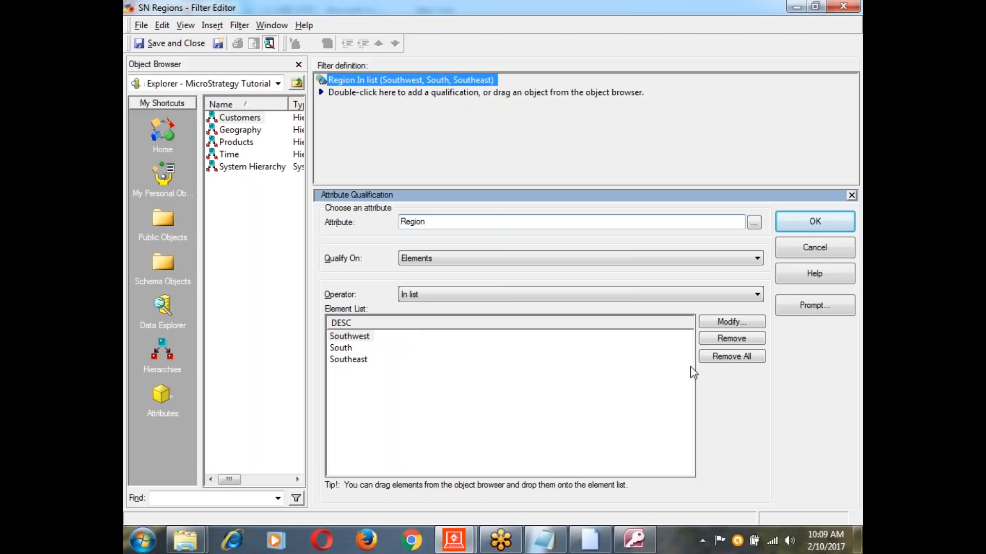
- Remove Southwest, South and Southeast from the Region element list and set the operator to Not in list
left_click(751, 334)
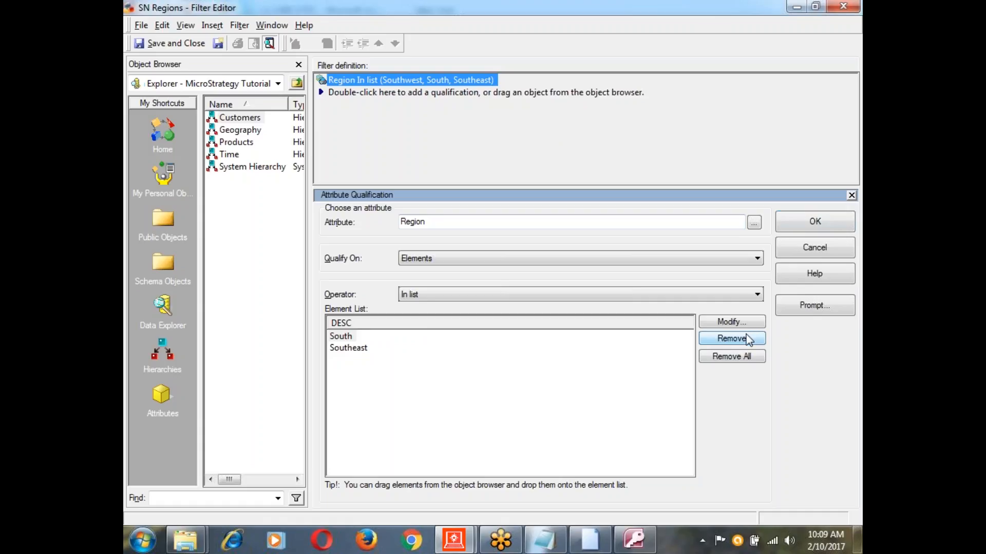
left_click(748, 337)
left_click(747, 339)
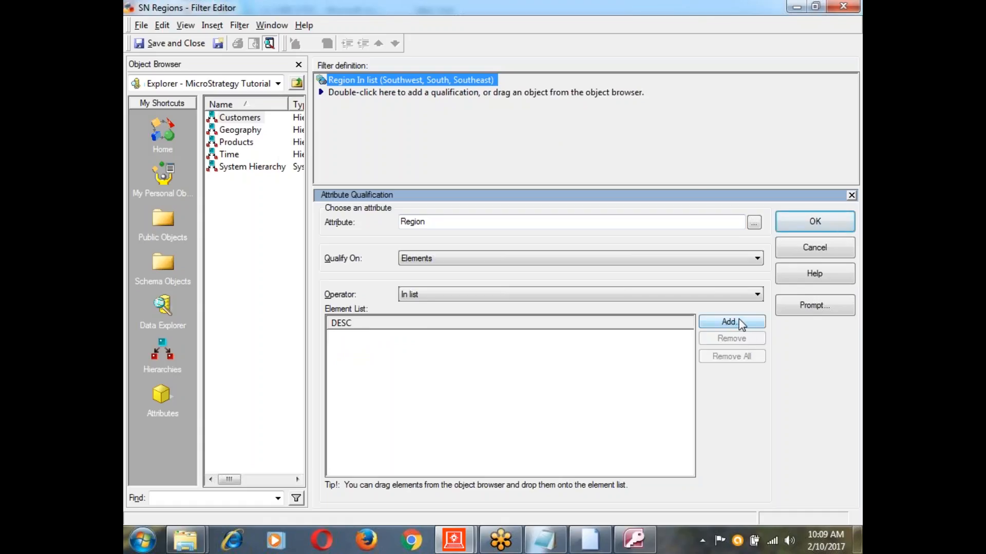
left_click(741, 323)
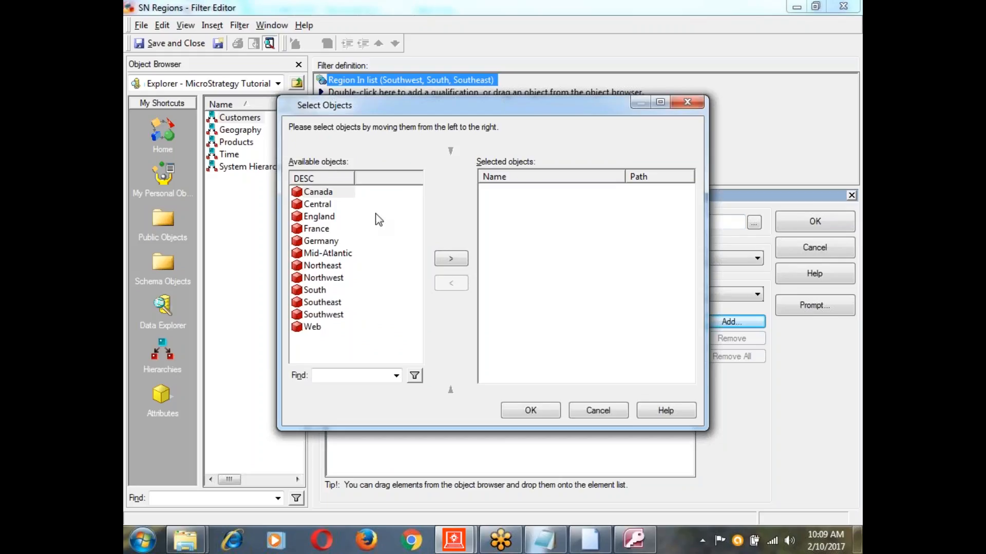
left_click(686, 103)
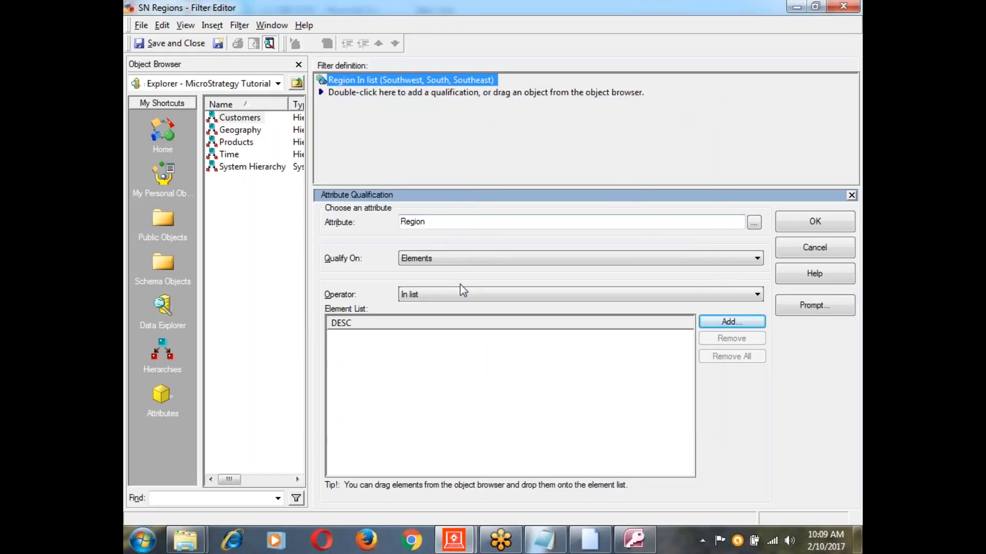
left_click(415, 294)
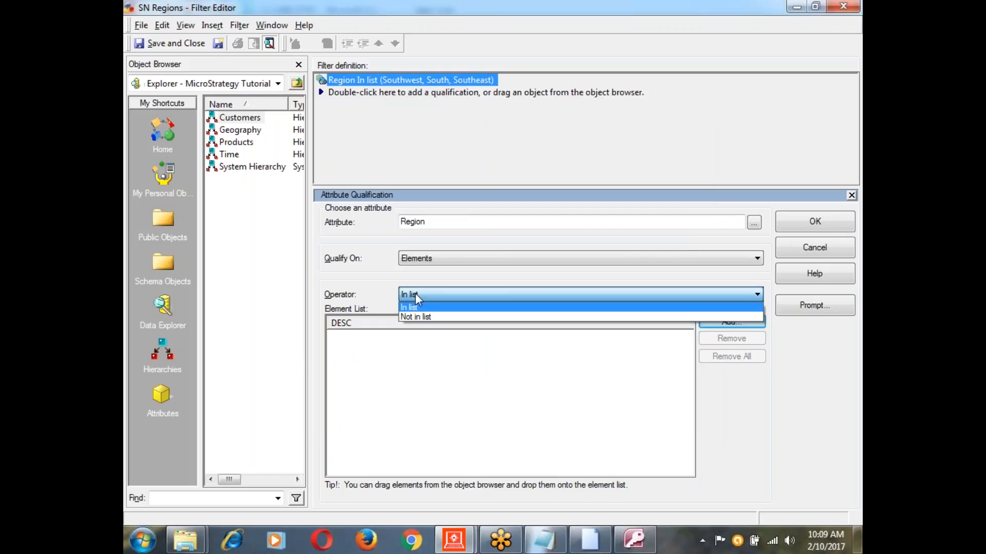
left_click(418, 318)
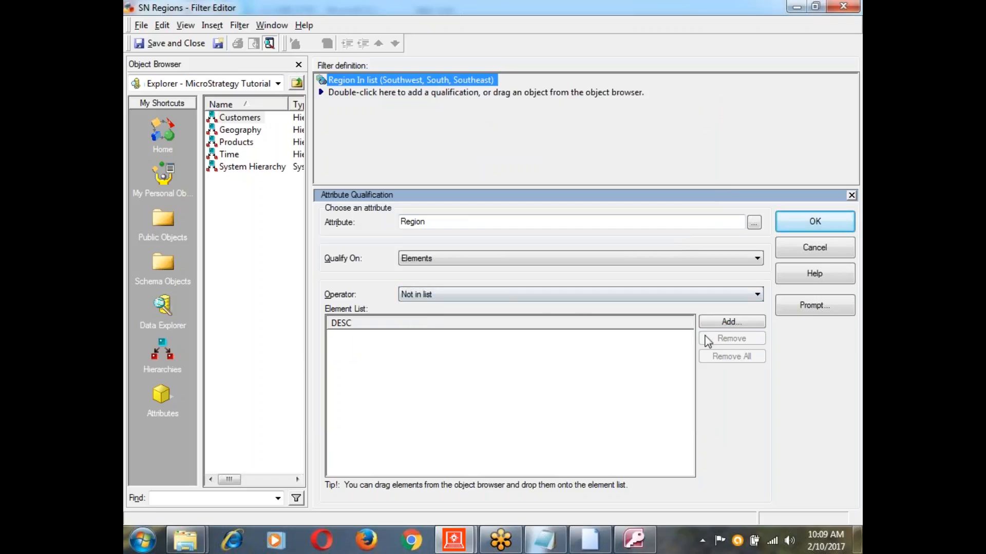
- Add South, Southeast and Southwest to the Region element list, accept the qualification, and save and close the filter
left_click(723, 322)
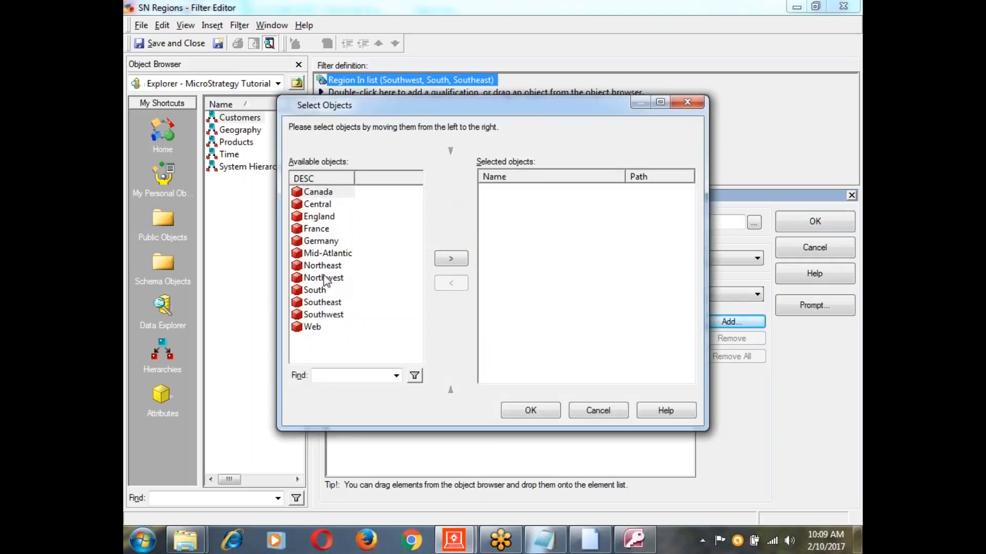
left_click(314, 289)
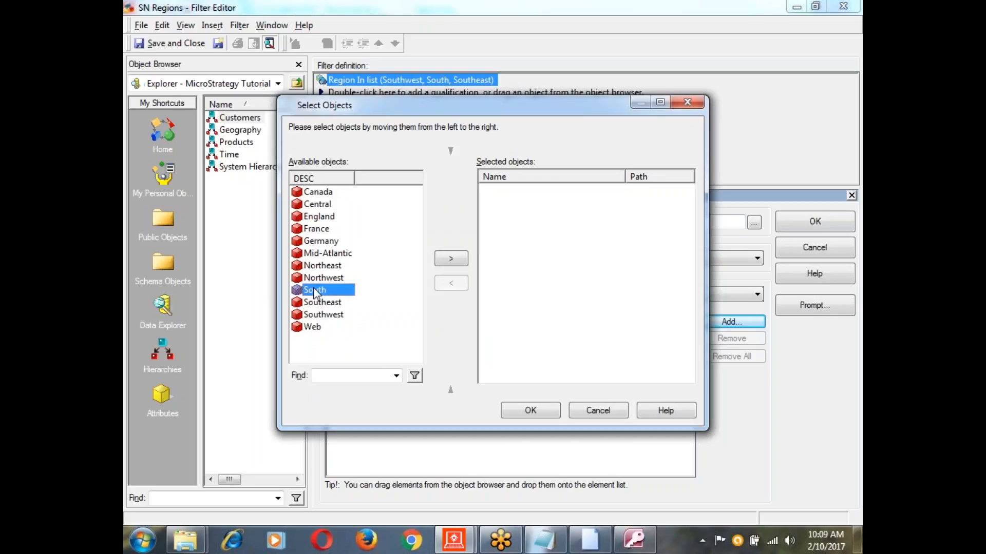
double_click(314, 290)
double_click(326, 301)
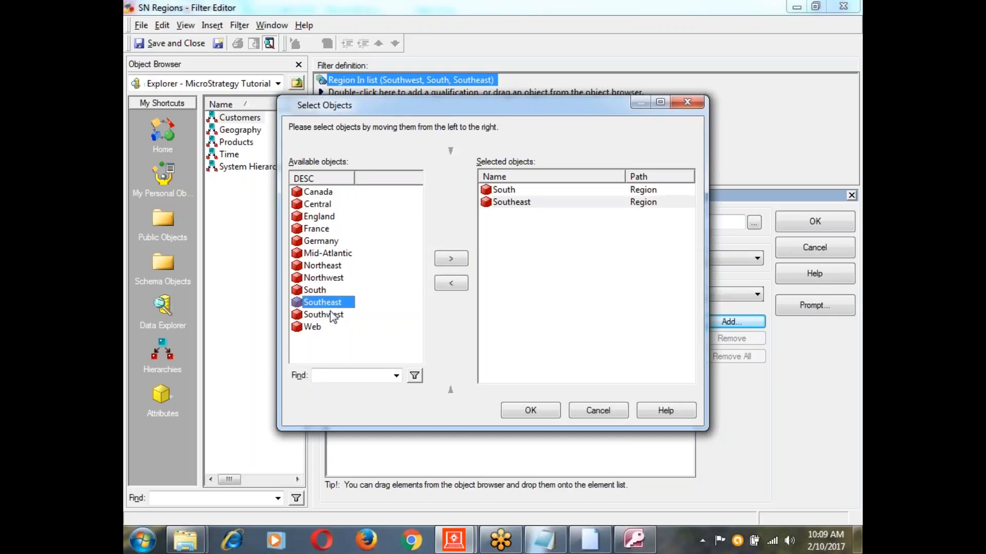
double_click(333, 315)
left_click(519, 411)
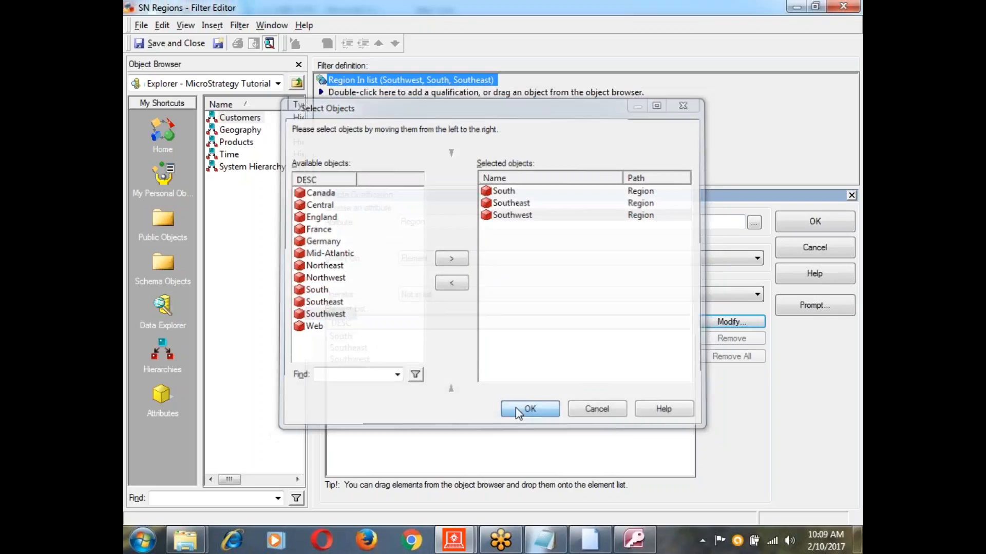
left_click(799, 227)
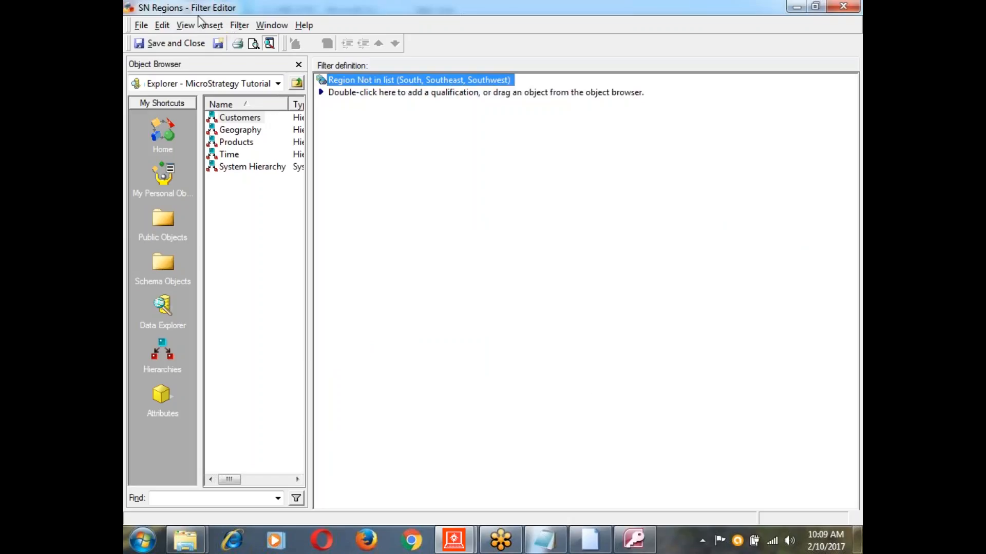
left_click(165, 47)
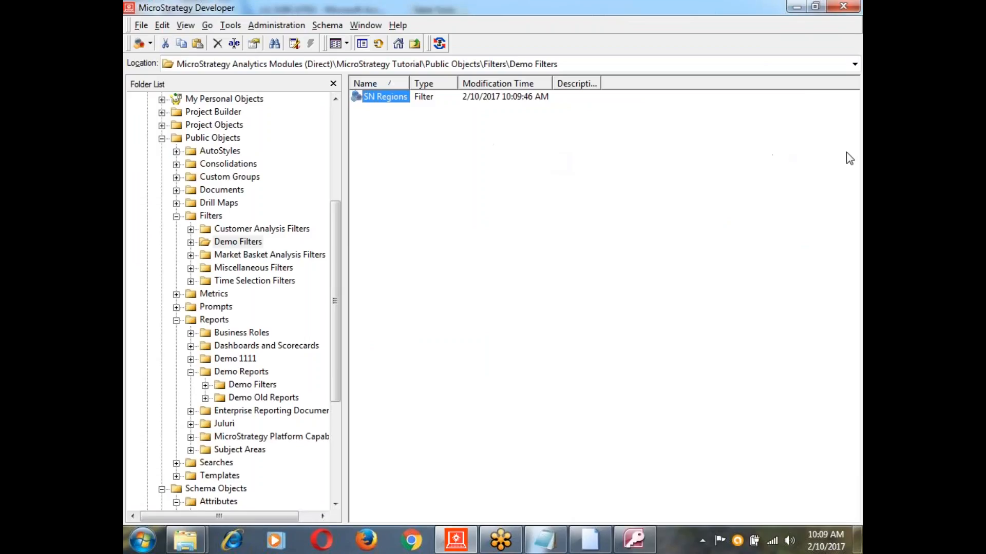
- Run the Attribute Q report from Demo Reports\Demo Filters with the updated filter, and save and close it
left_click(260, 385)
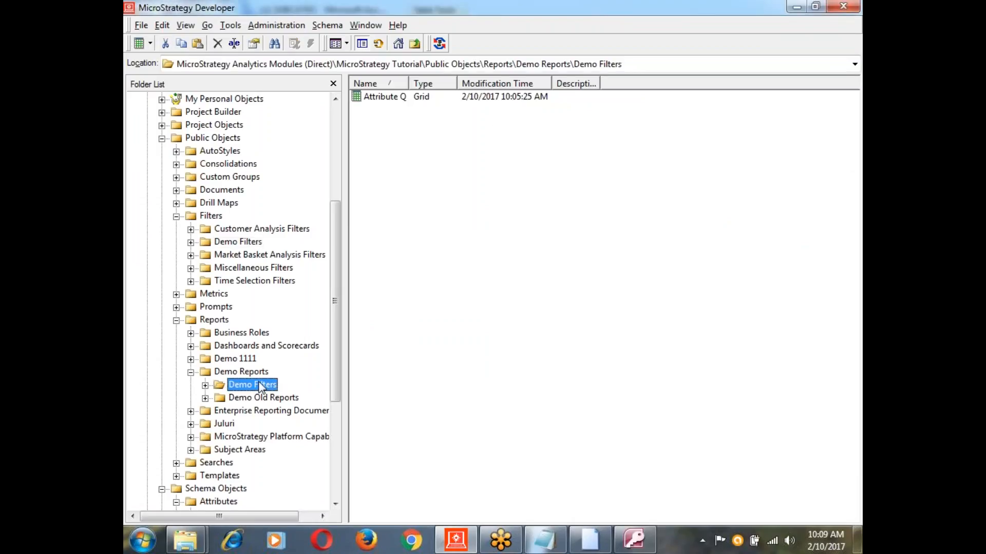
left_click(387, 96)
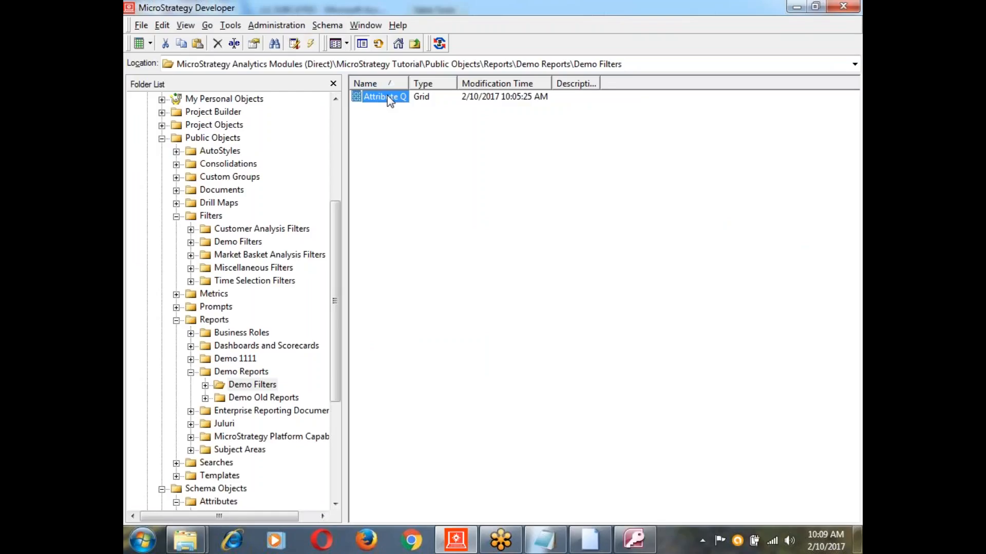
double_click(387, 96)
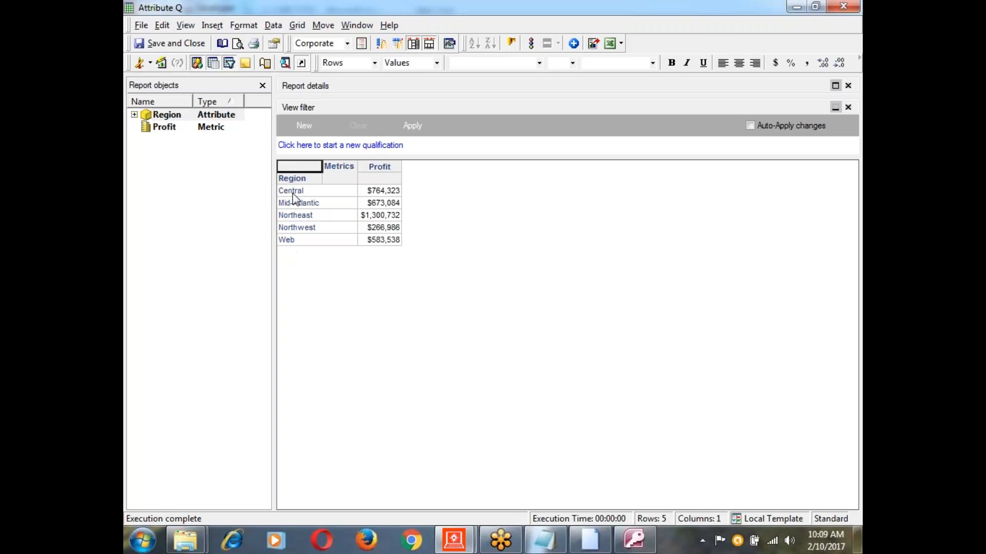
left_click(189, 46)
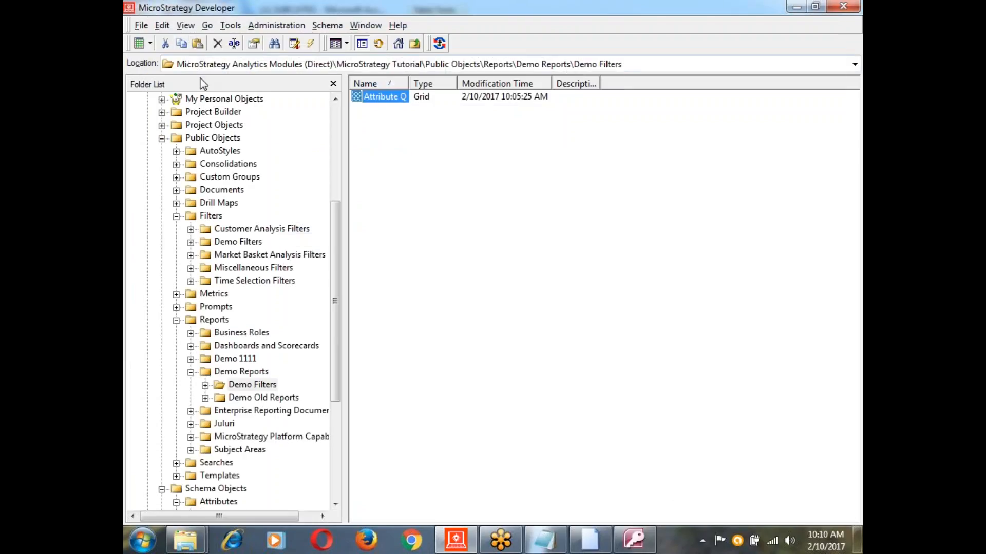
- Create a new empty filter in Public Objects\Filters\Demo Filters
left_click(254, 244)
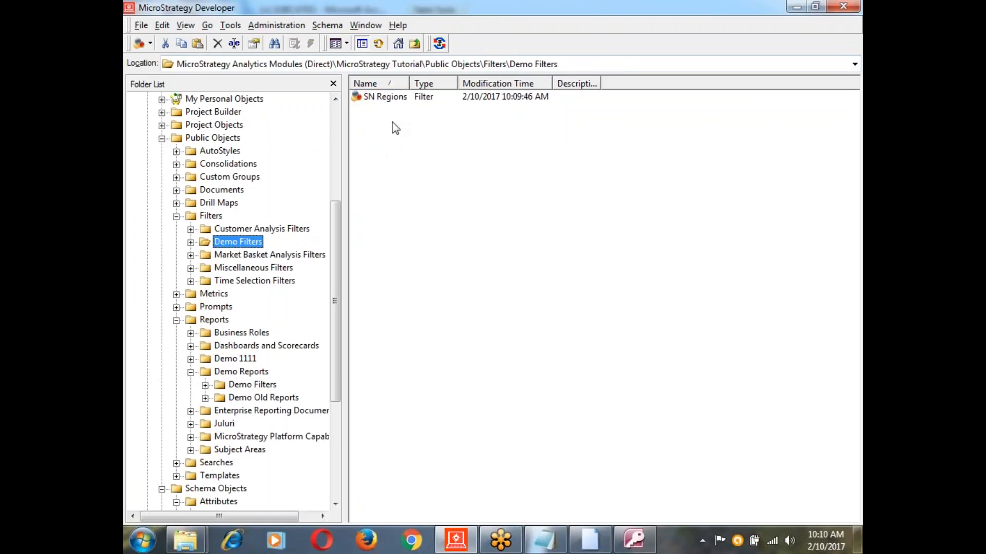
right_click(380, 139)
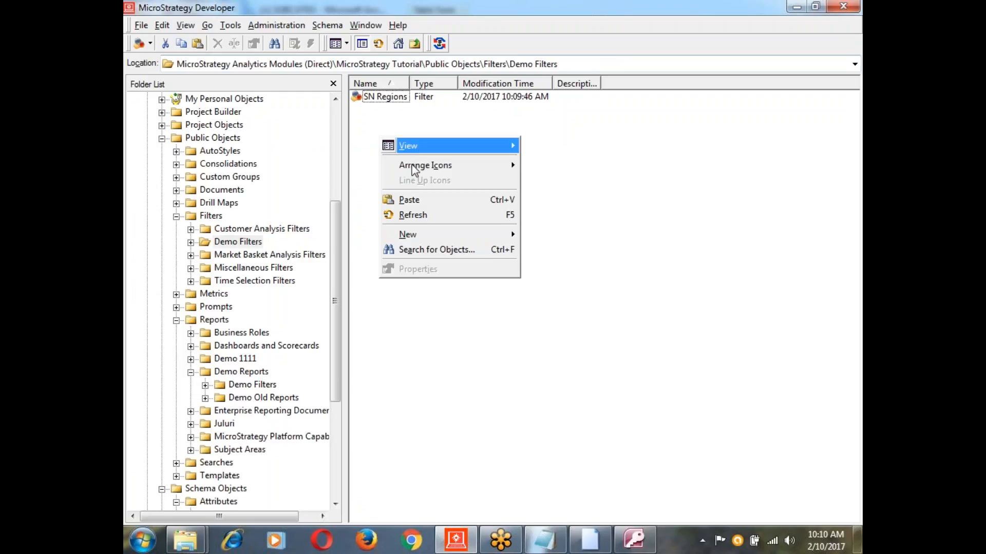
left_click(483, 235)
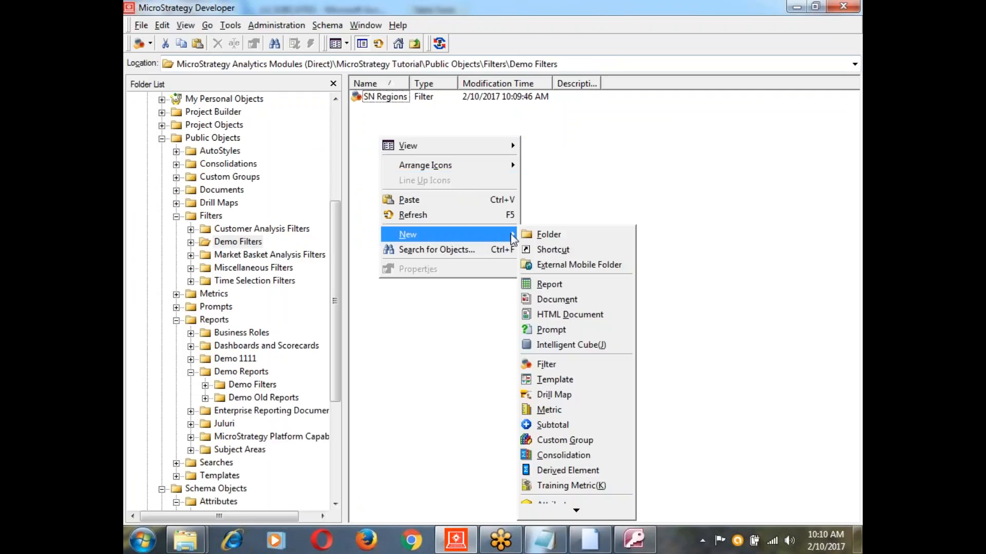
left_click(553, 364)
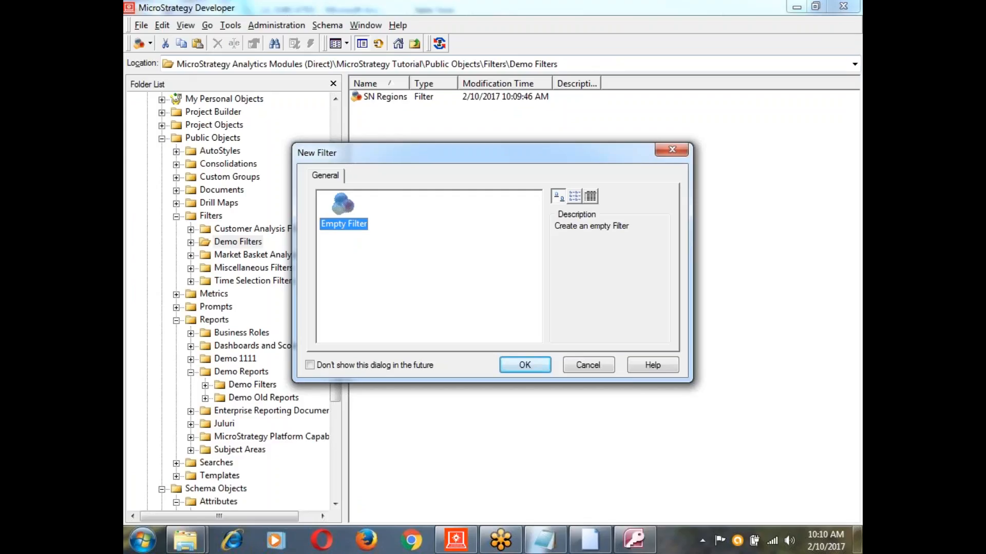
key("Return")
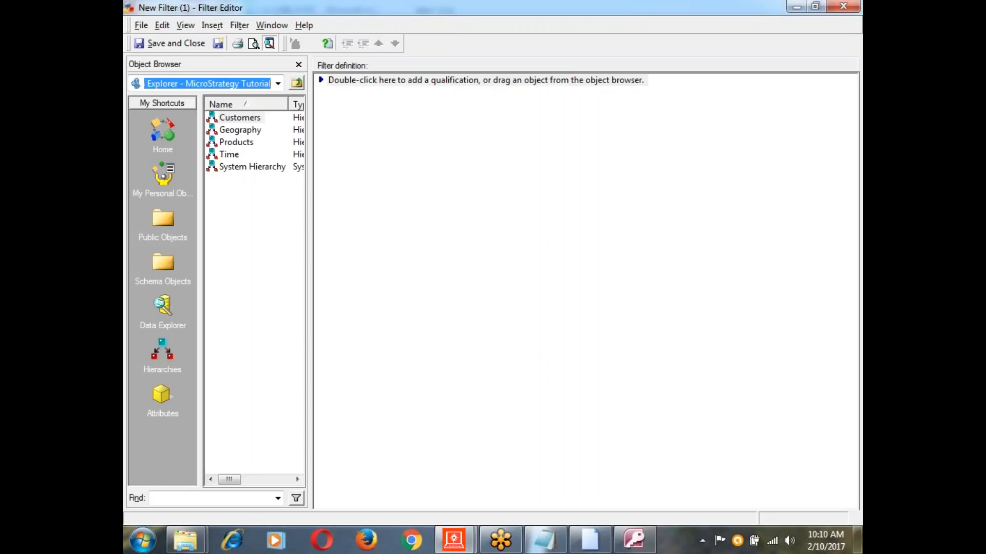
- Add an attribute qualification to the new filter using the Region attribute from the Geography folder
double_click(477, 81)
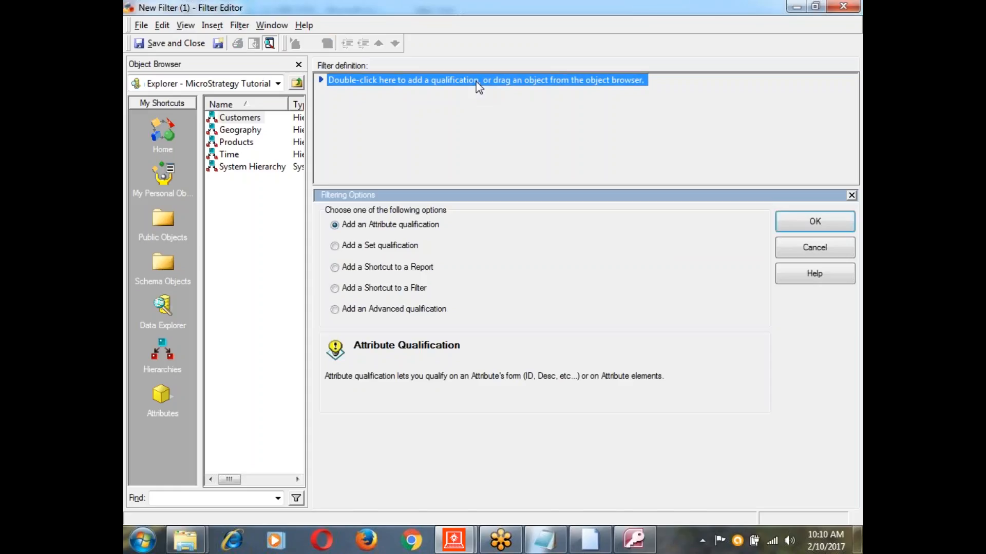
left_click(795, 226)
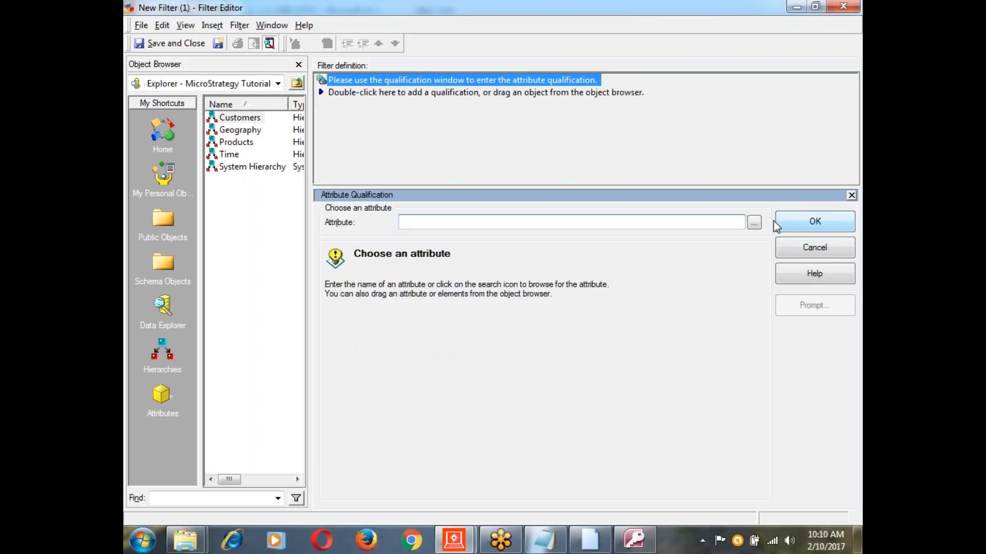
left_click(753, 222)
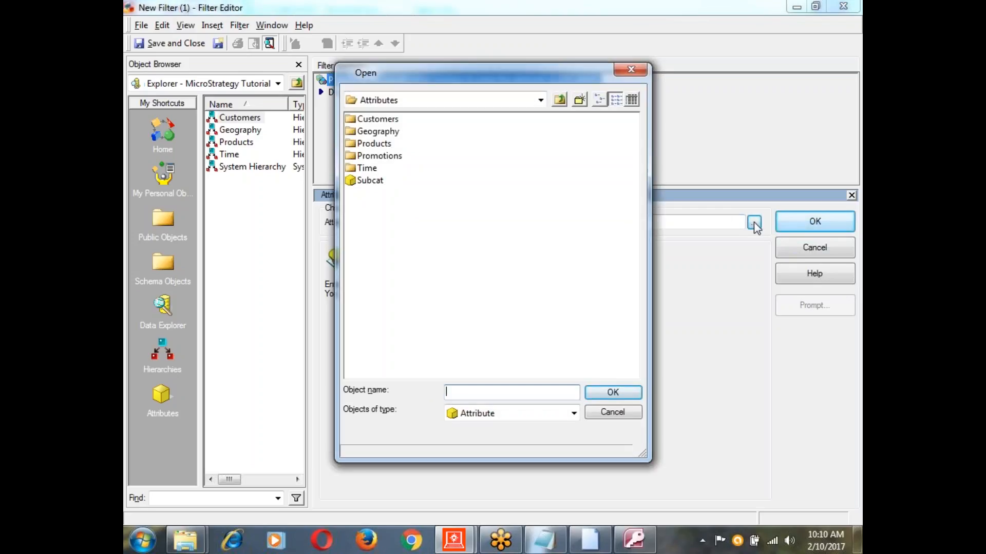
left_click(374, 132)
double_click(375, 132)
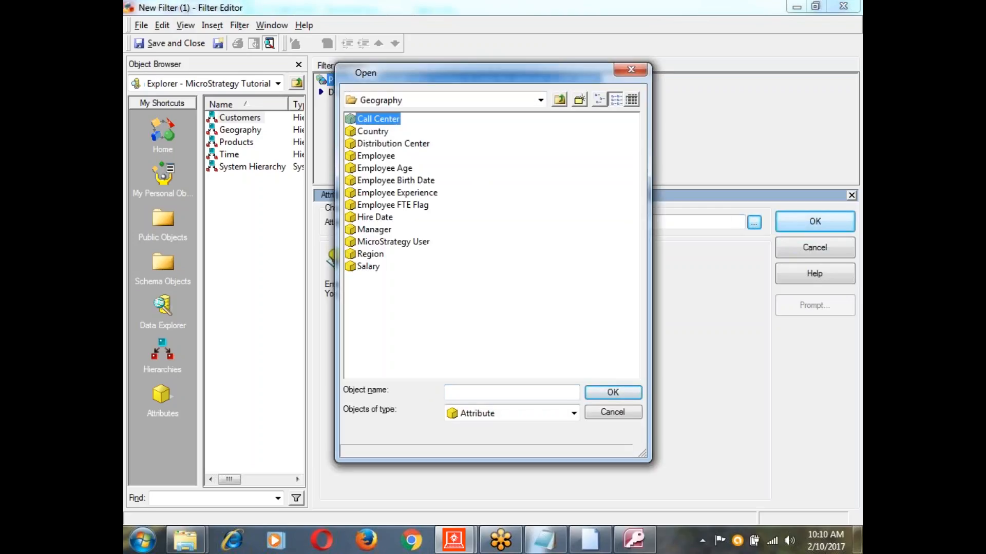
double_click(382, 255)
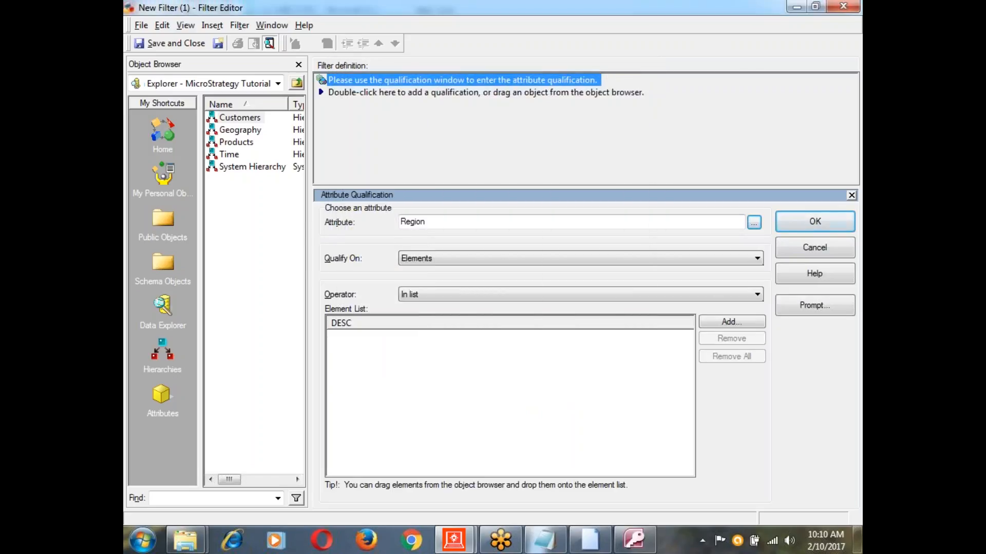
- Review the operators available for Region elements and set the qualification to qualify on ID
left_click(433, 295)
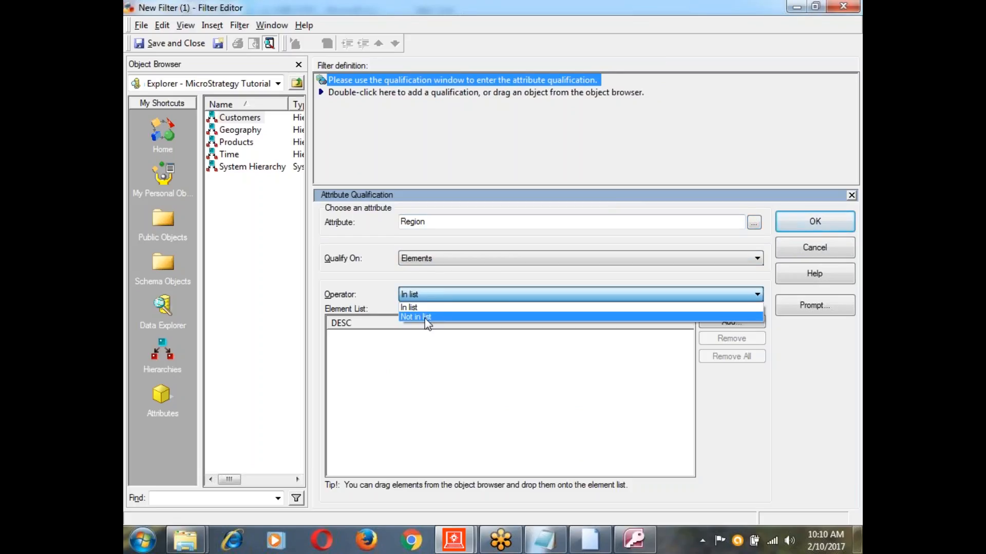
left_click(418, 307)
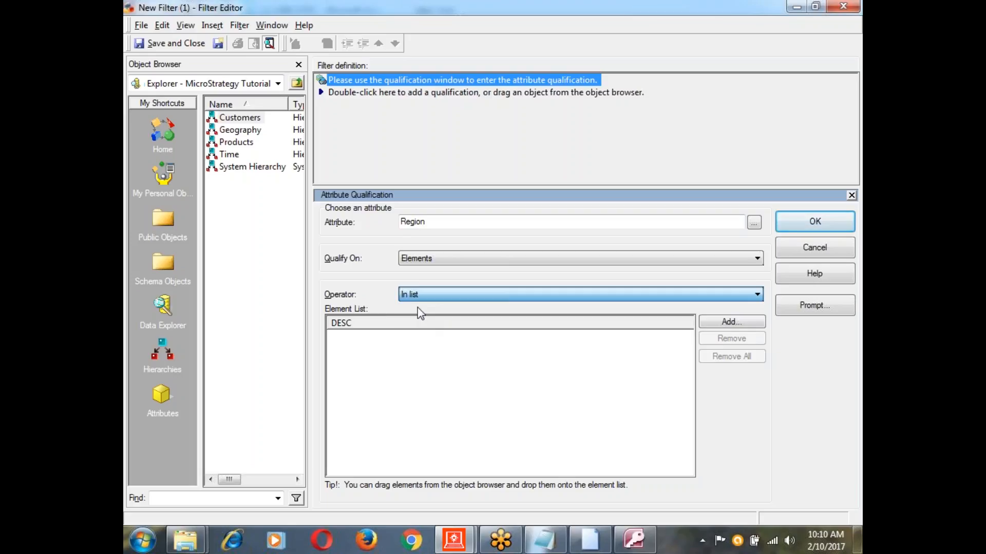
left_click(423, 259)
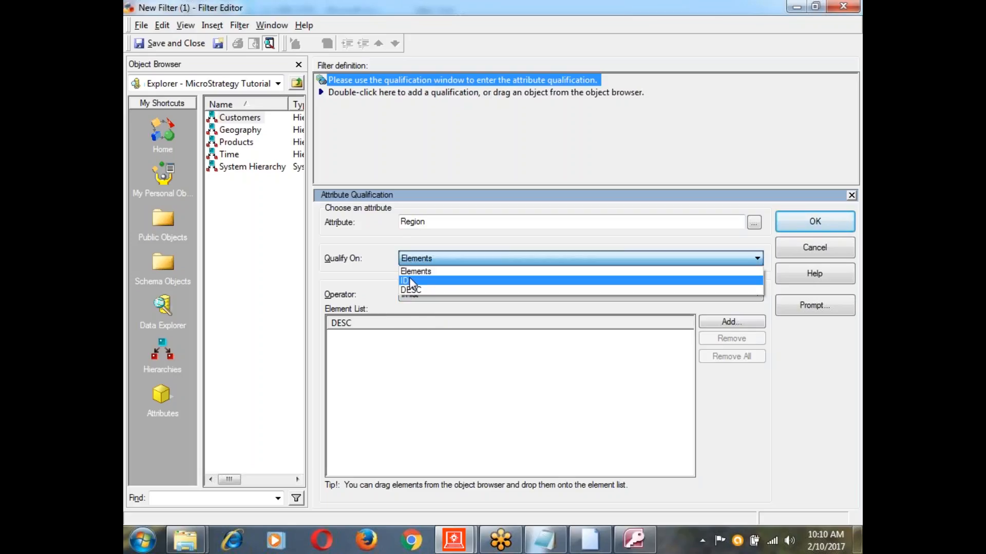
left_click(409, 278)
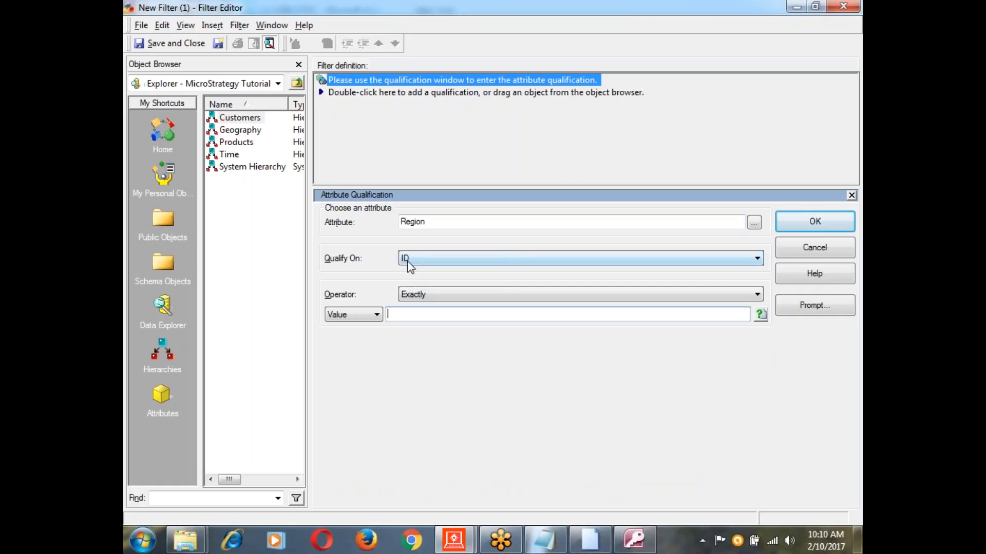
- Define the Region ID qualification with the Exactly operator and the value 5
left_click(431, 296)
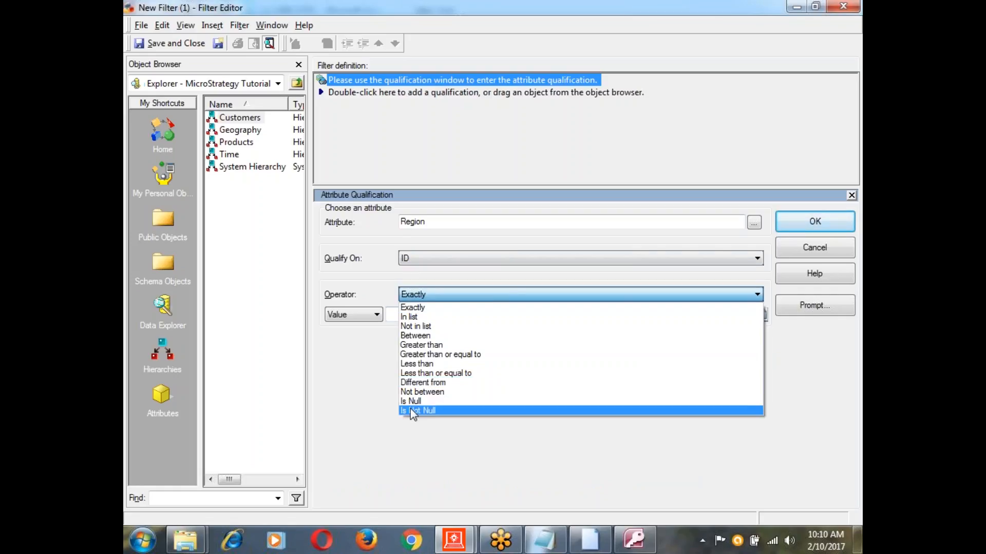
left_click(424, 304)
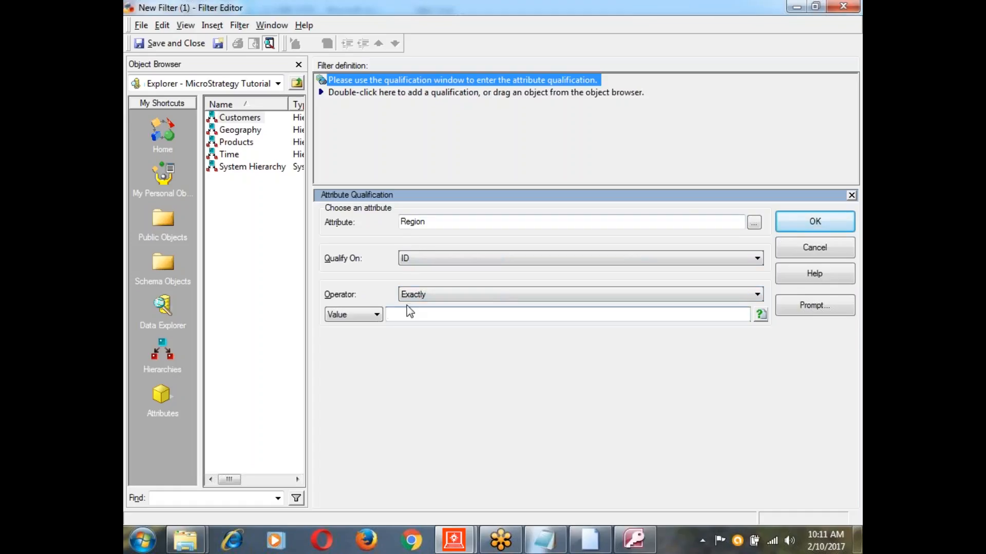
type("5")
- Save the new filter as Region IDs in the Demo Filters folder and close it
left_click(187, 43)
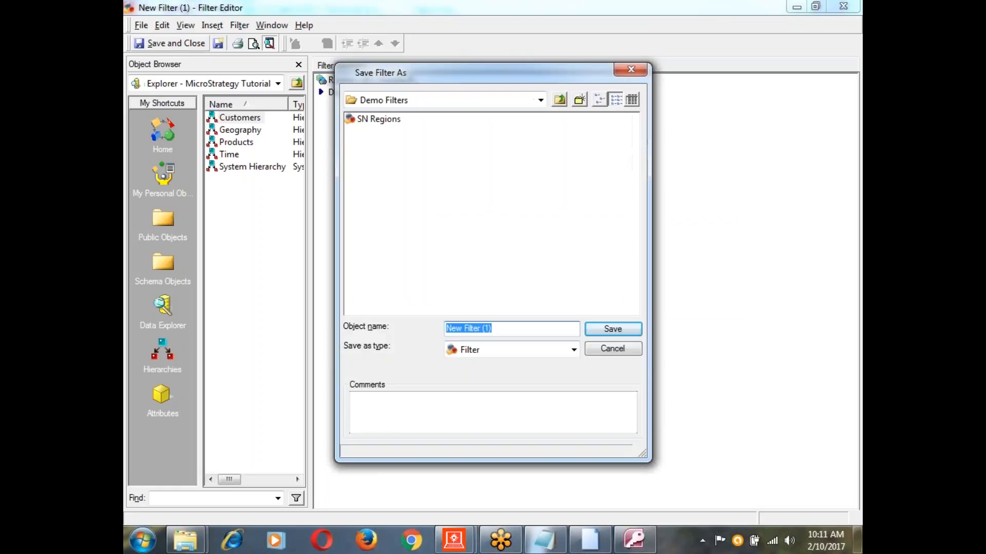
key("BackSpace")
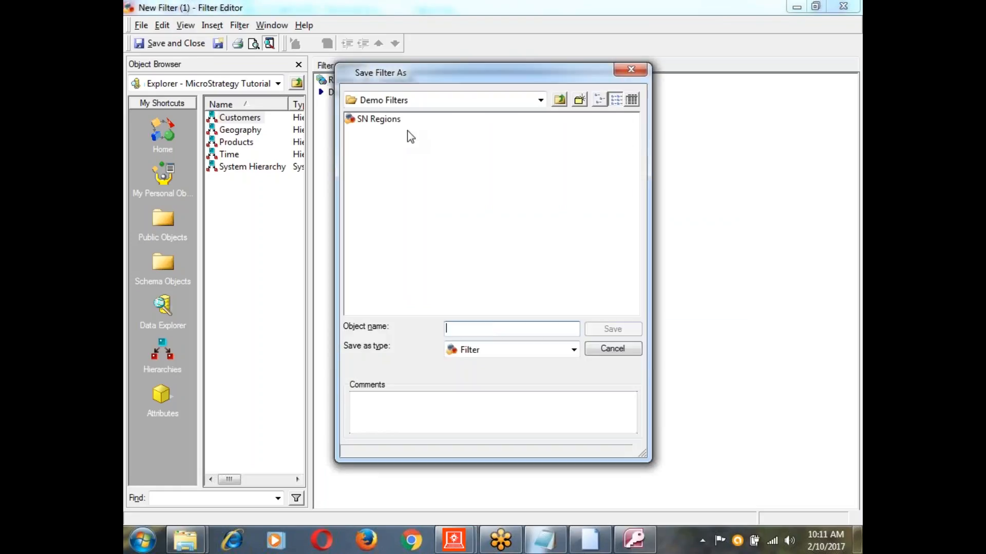
type("Region ")
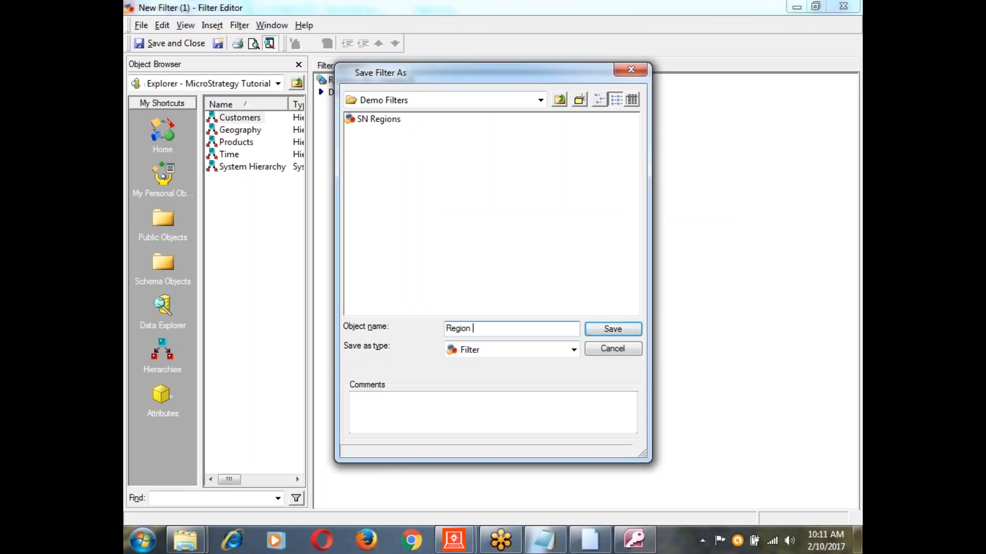
type("IDs")
left_click(611, 330)
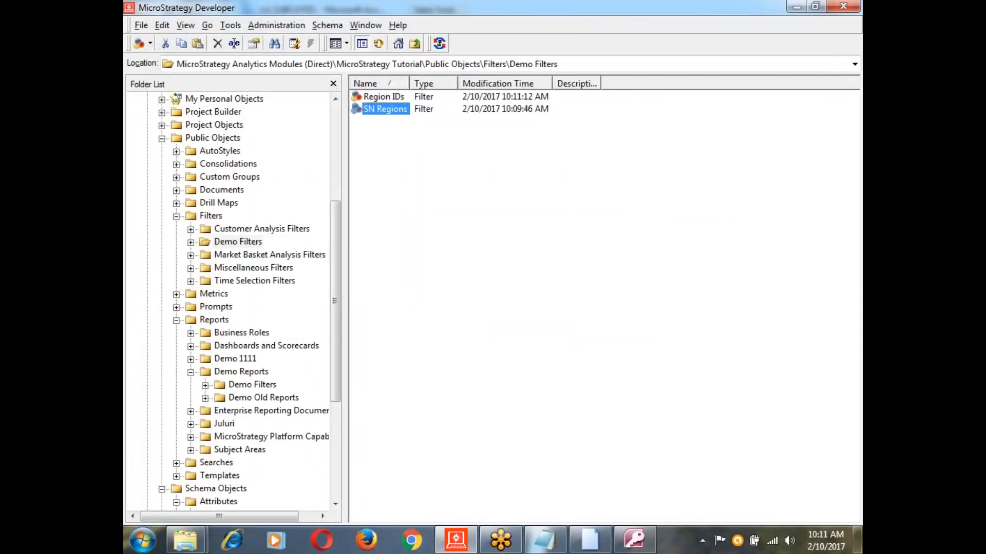
- Create a new blank report in the Demo Reports\Demo Filters folder
left_click(257, 385)
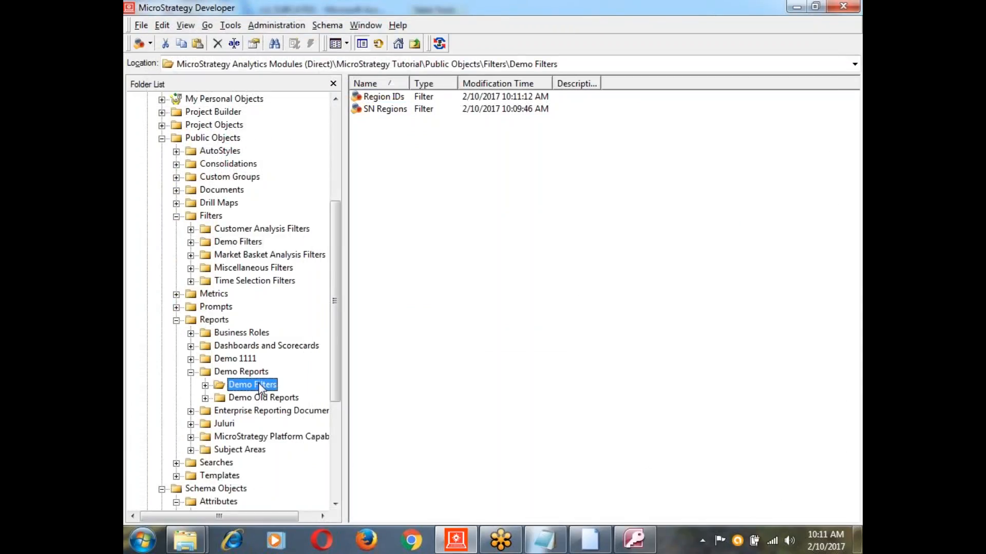
right_click(373, 129)
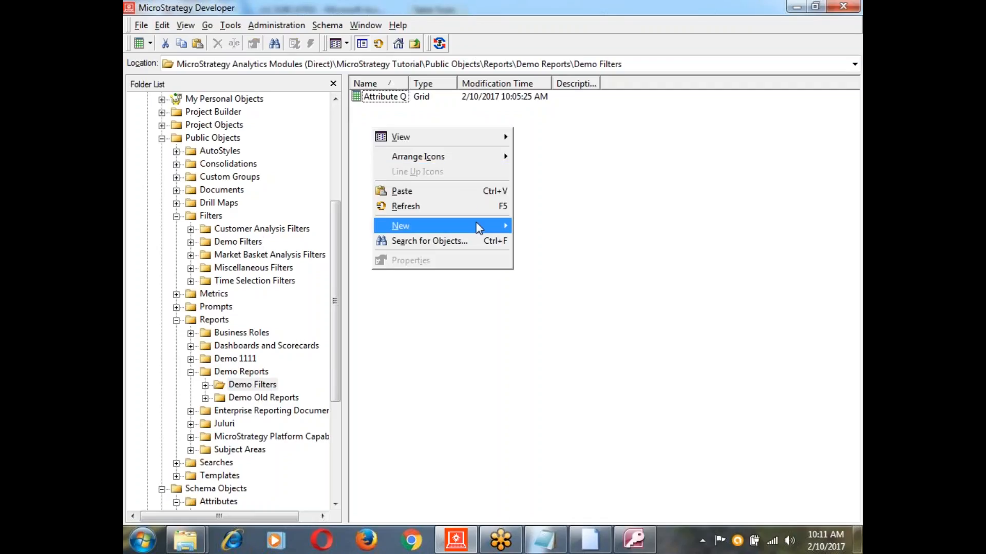
mouse_move(490, 232)
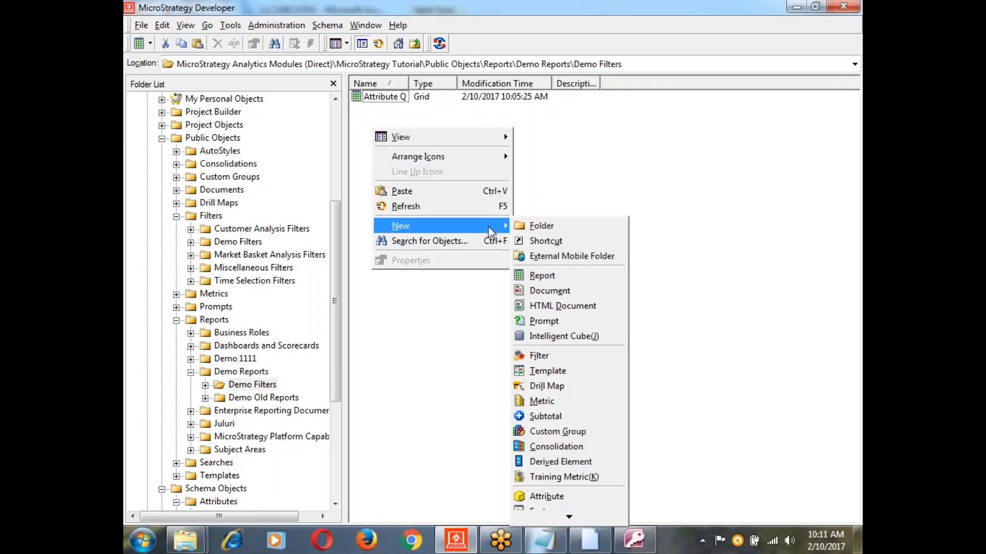
left_click(543, 277)
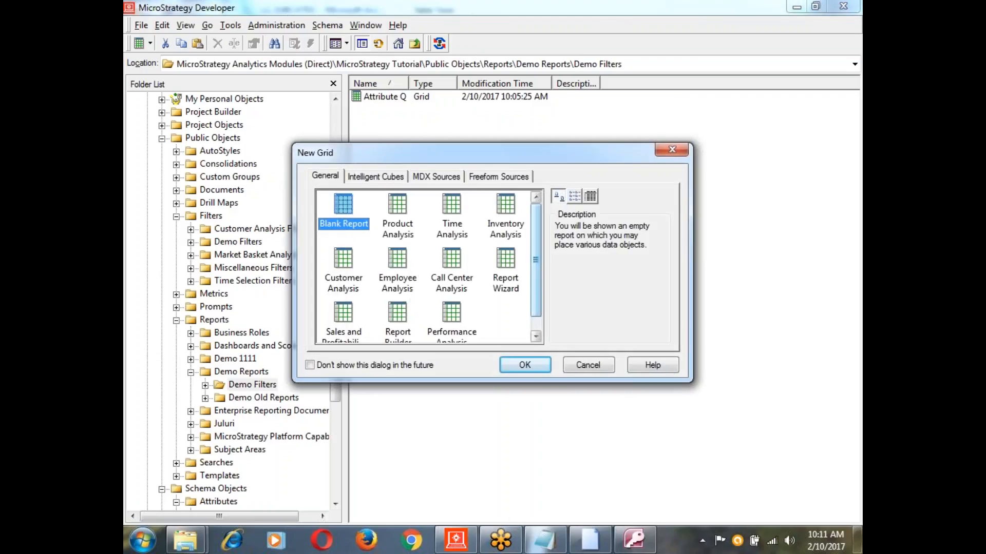
left_click(522, 365)
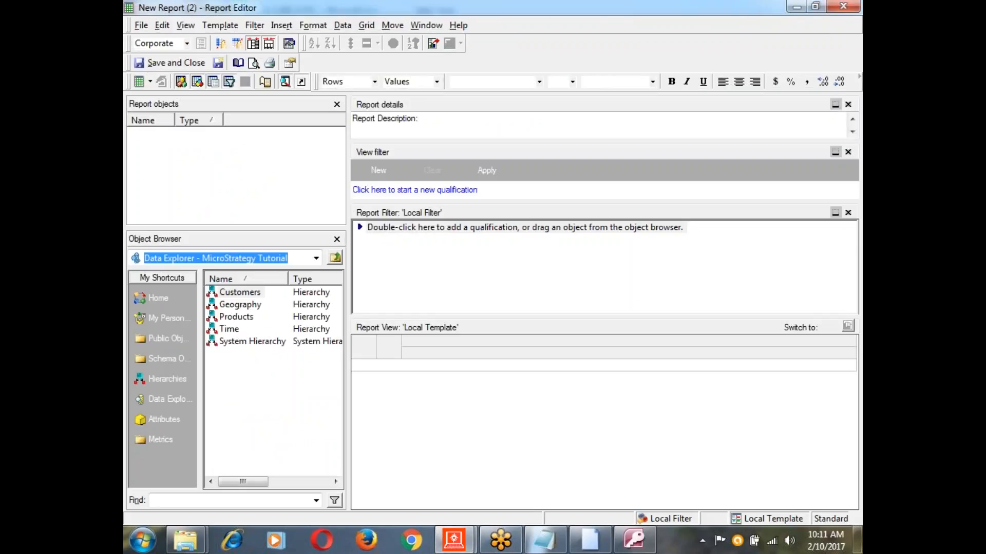
- Add the Year attribute from the Time folder and the Region attribute from the Geography folder to the report
left_click(158, 421)
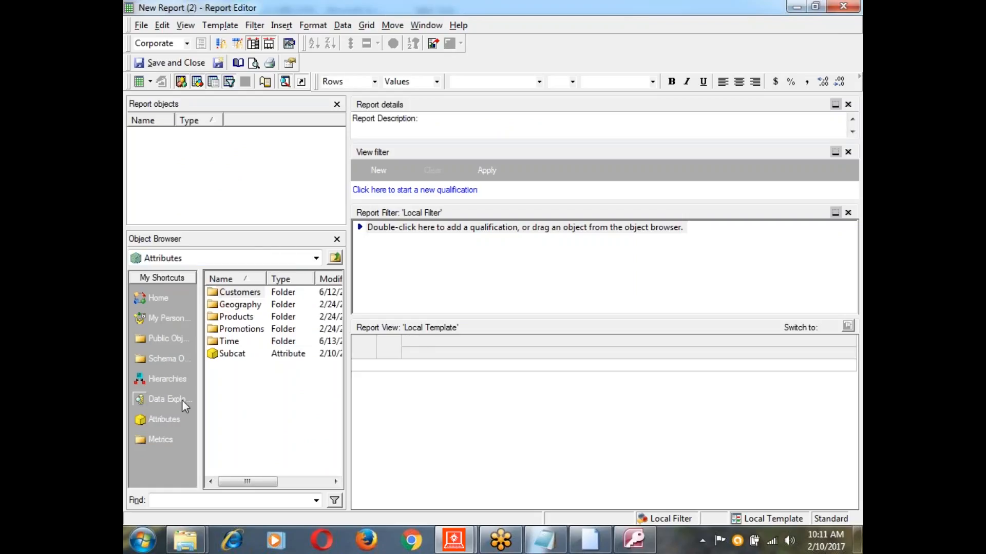
double_click(231, 342)
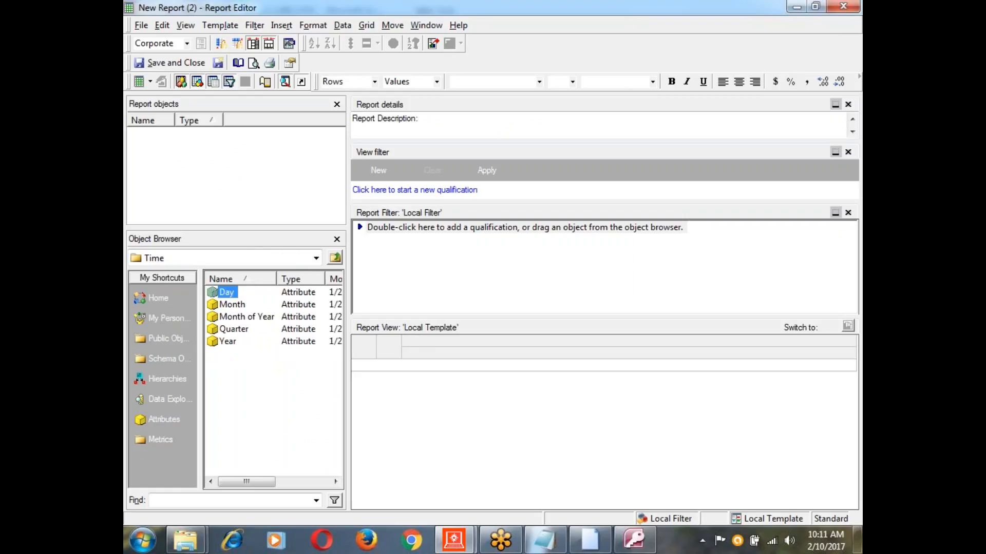
double_click(229, 342)
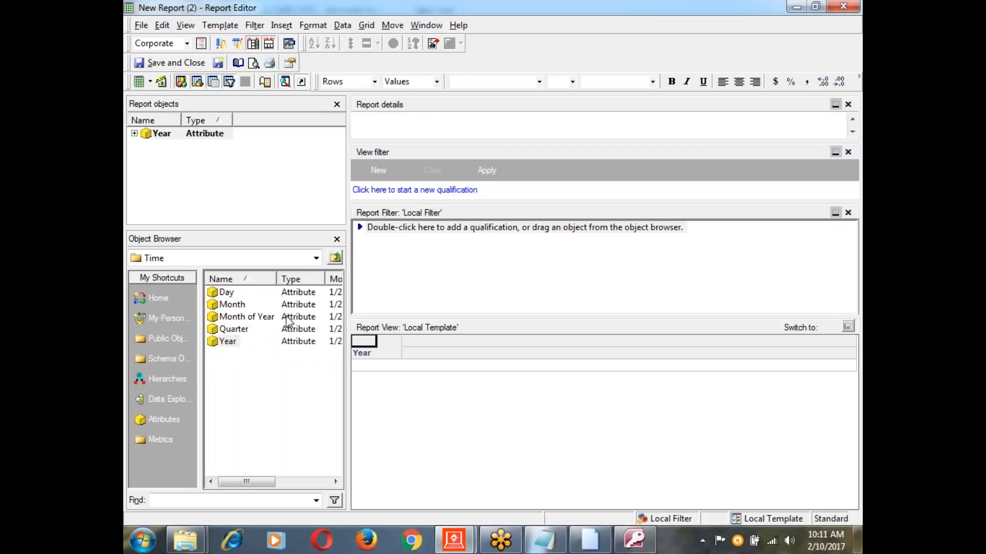
left_click(335, 258)
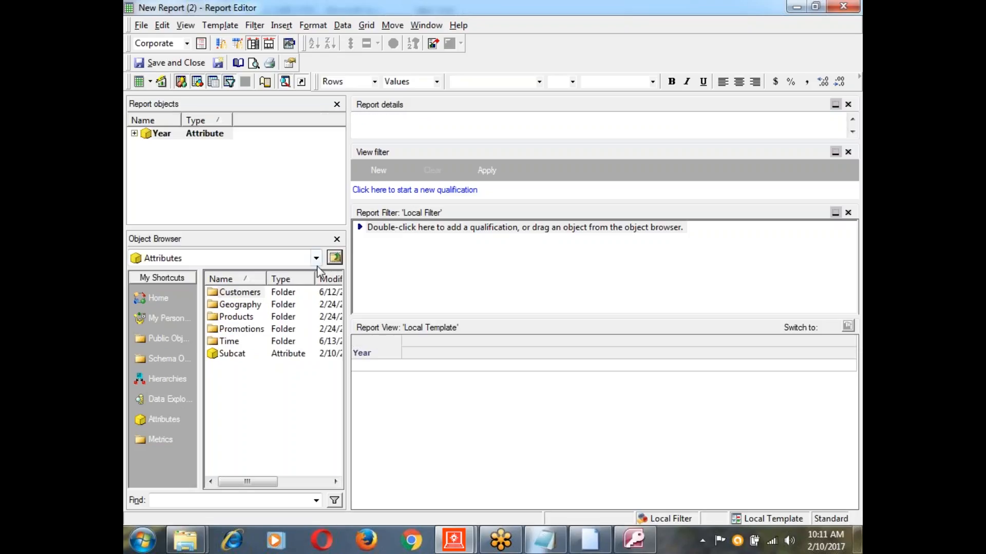
double_click(256, 305)
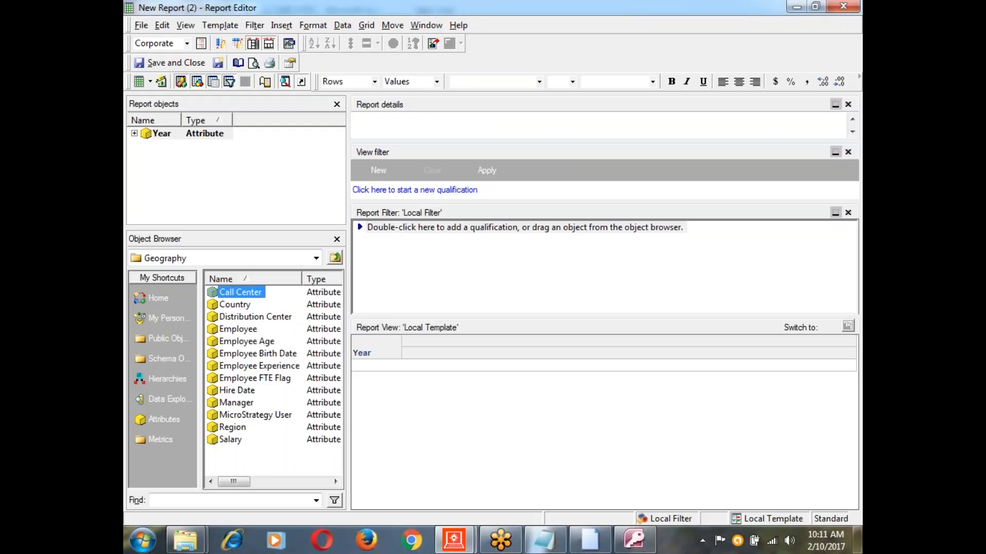
double_click(228, 427)
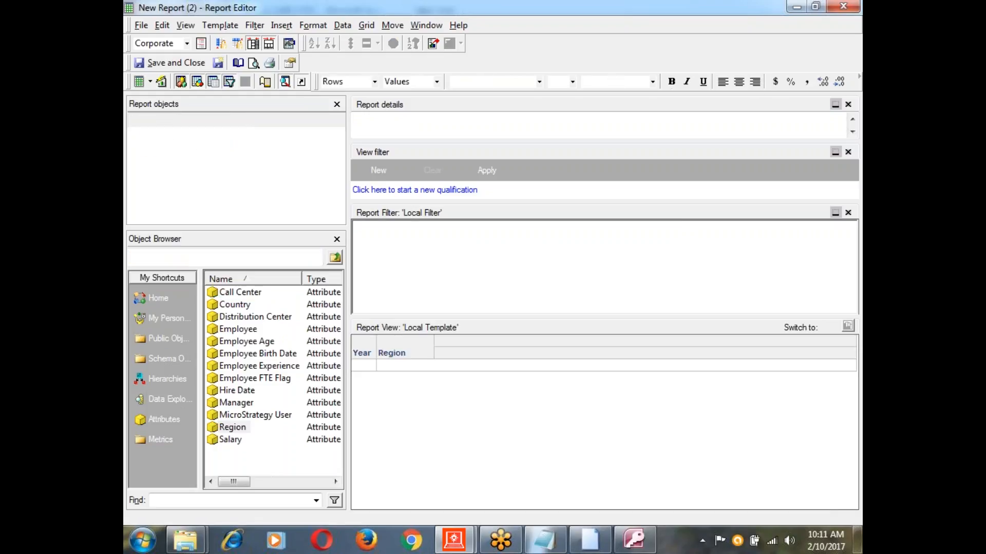
- Add the Revenue metric from the Sales Metrics folder to the report and run it without a filter
left_click(158, 441)
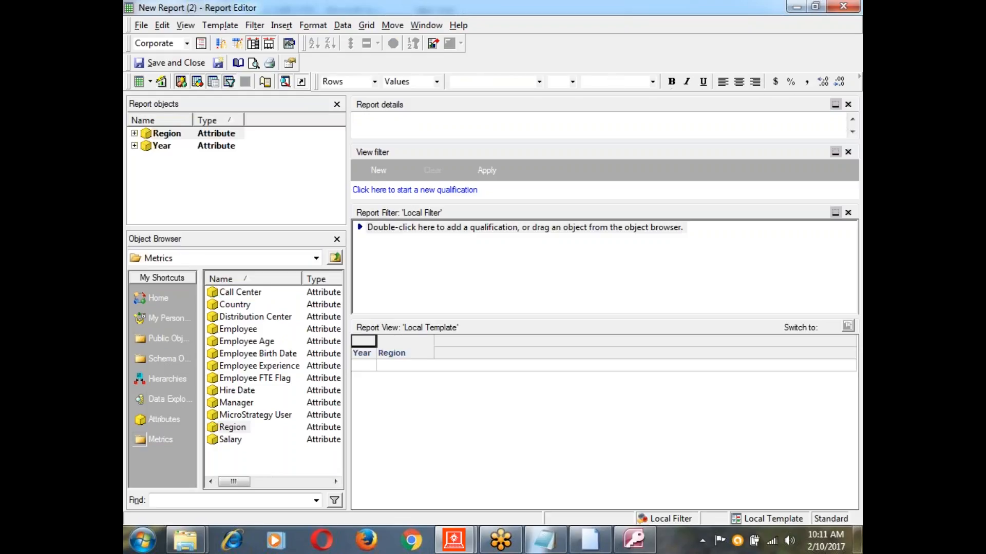
double_click(249, 354)
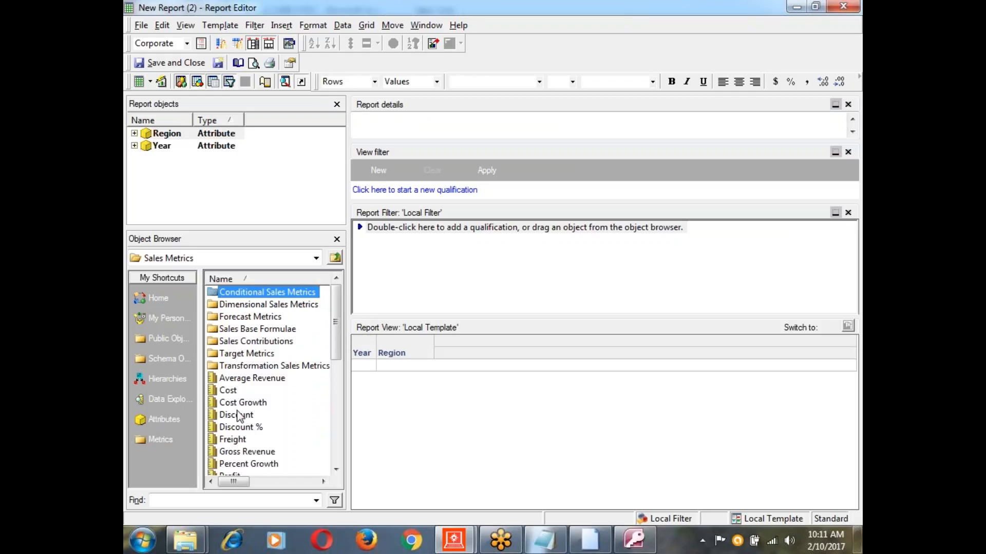
left_click(233, 452)
key("Down")
key("Down")
key("Down")
key("Down")
key("Down")
key("Down")
key("Down")
key("Down")
key("Down")
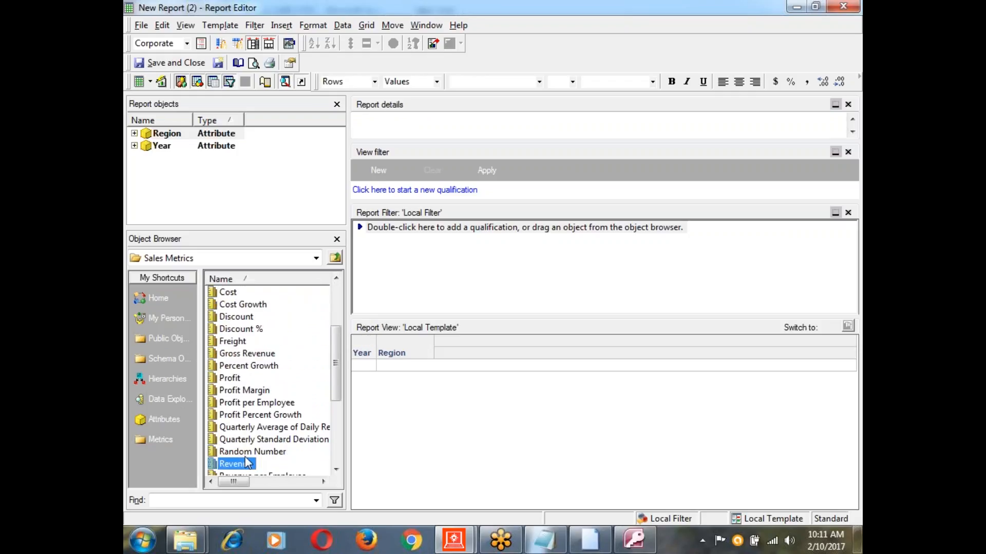
double_click(236, 464)
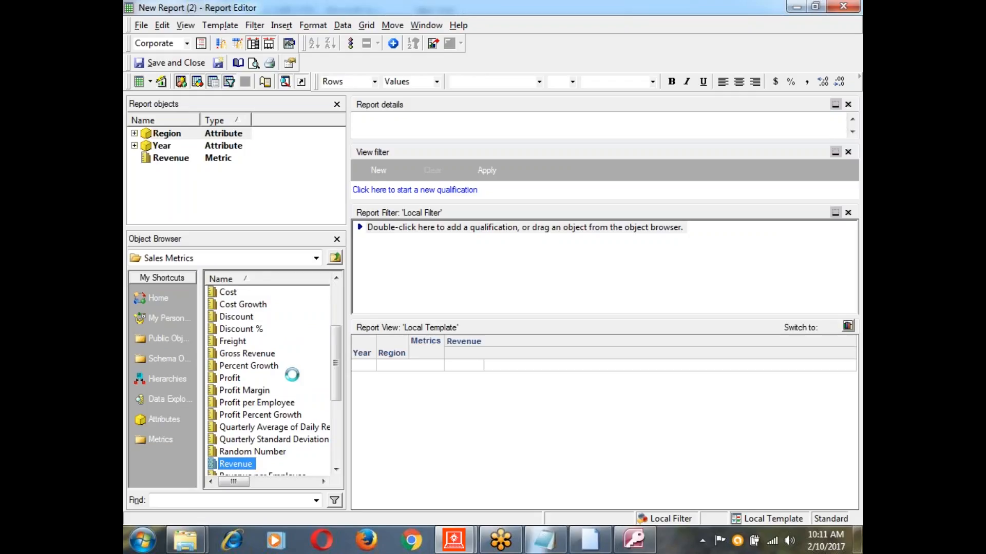
left_click(165, 82)
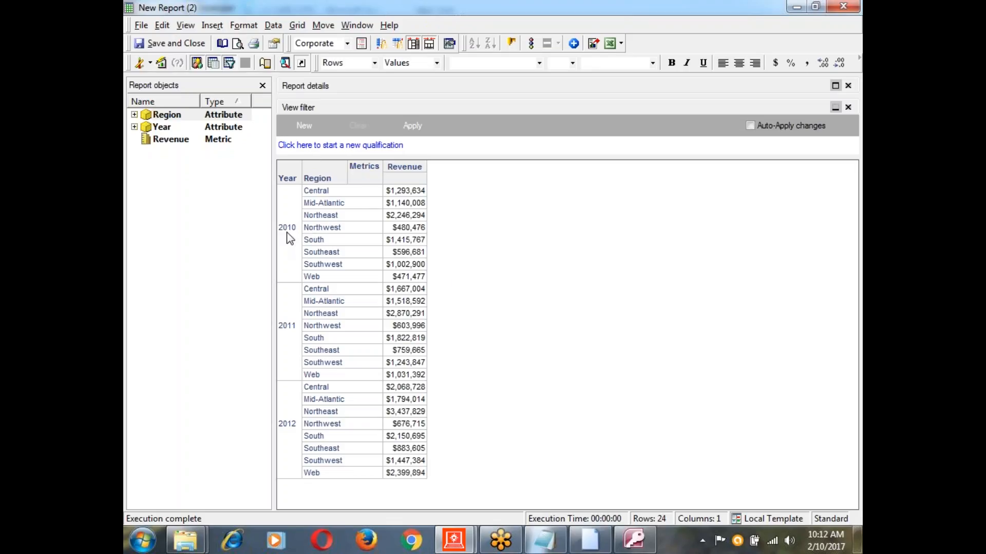
- Return the report to Design View and add the Region IDs filter from Public Objects\Filters\Demo Filters as its report filter
left_click(150, 63)
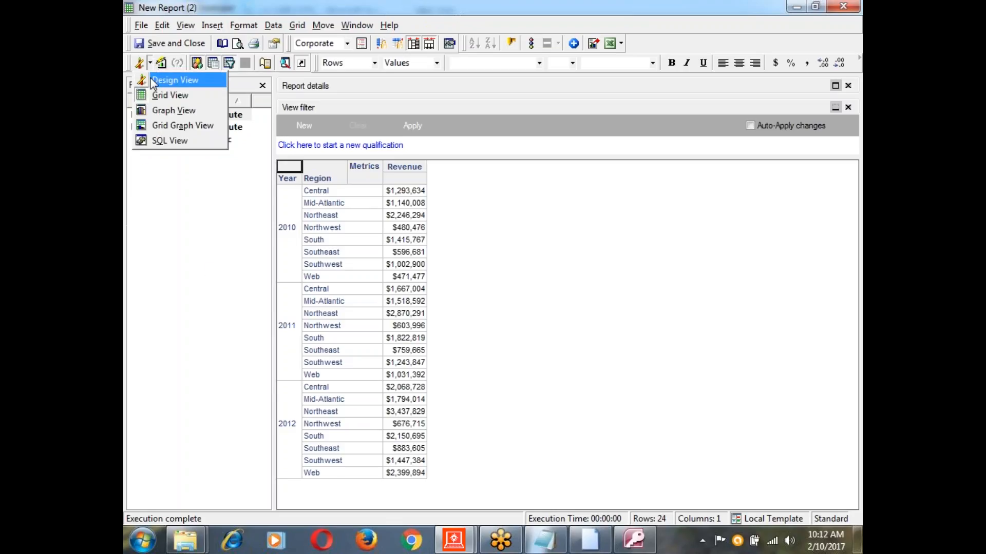
left_click(157, 81)
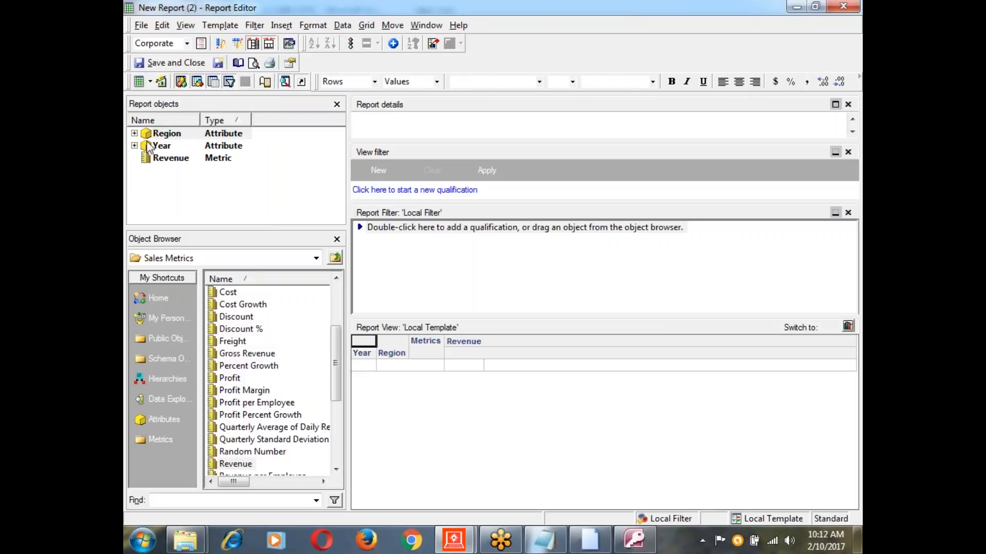
left_click(165, 340)
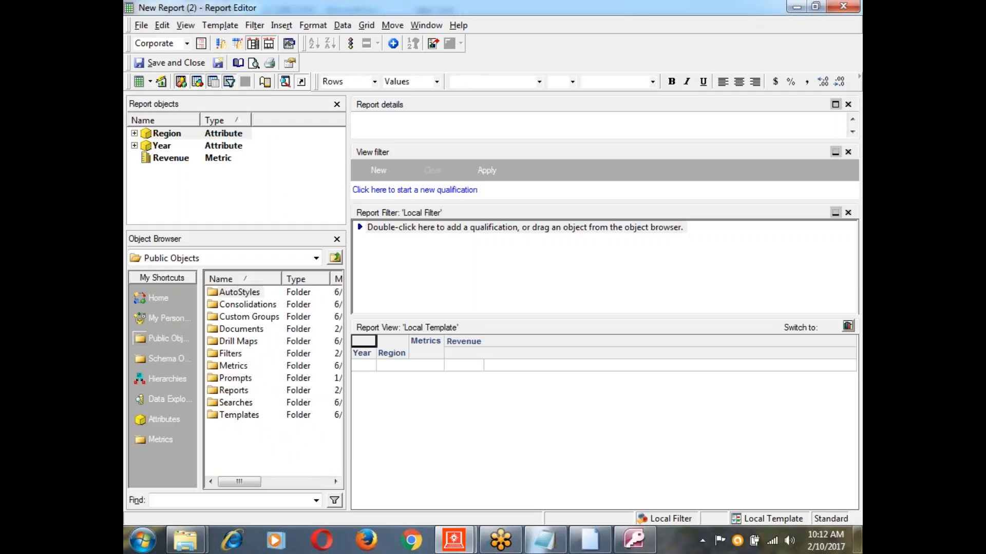
double_click(234, 355)
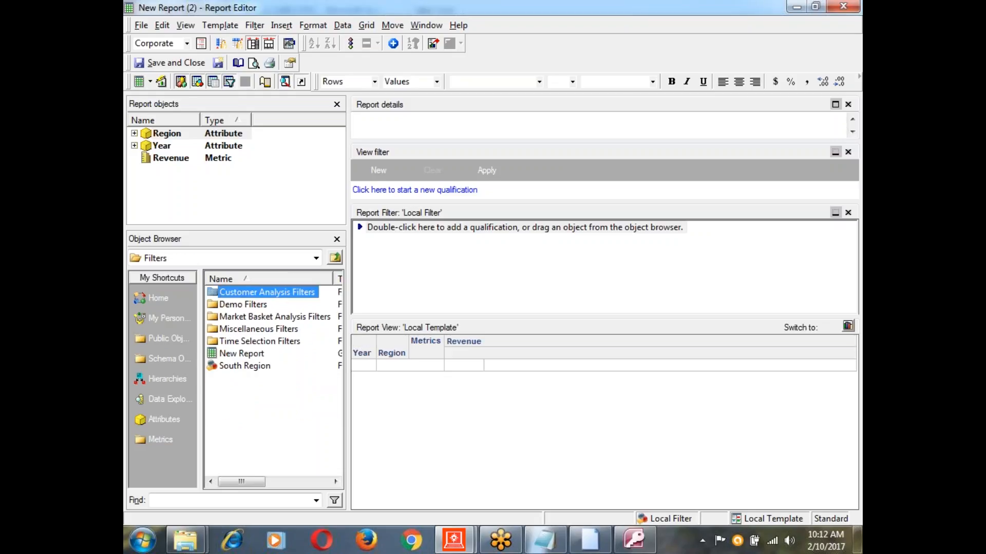
double_click(246, 305)
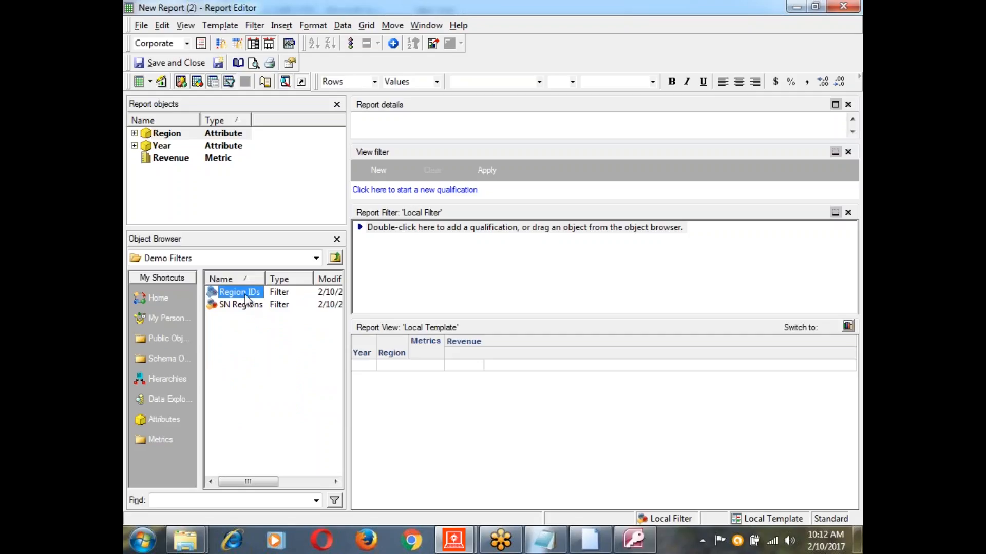
left_click_drag(247, 300, 405, 230)
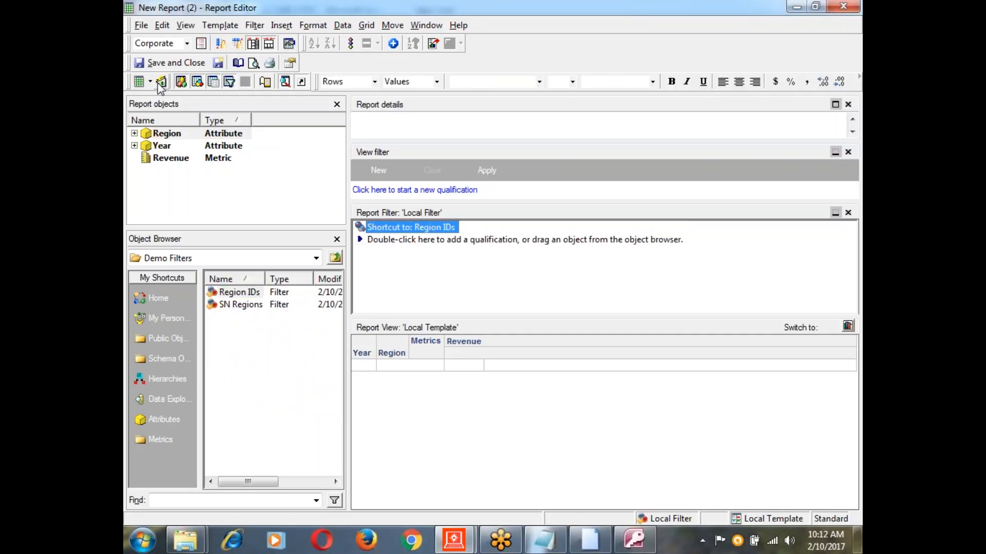
- Check the definition behind the Region IDs filter shortcut, close it without changes, and run the report
double_click(420, 230)
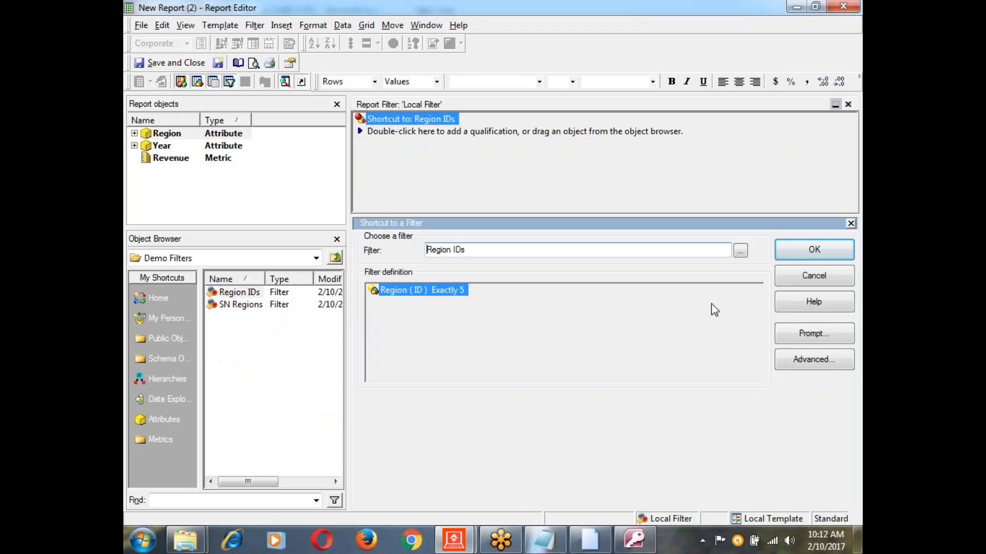
left_click(811, 277)
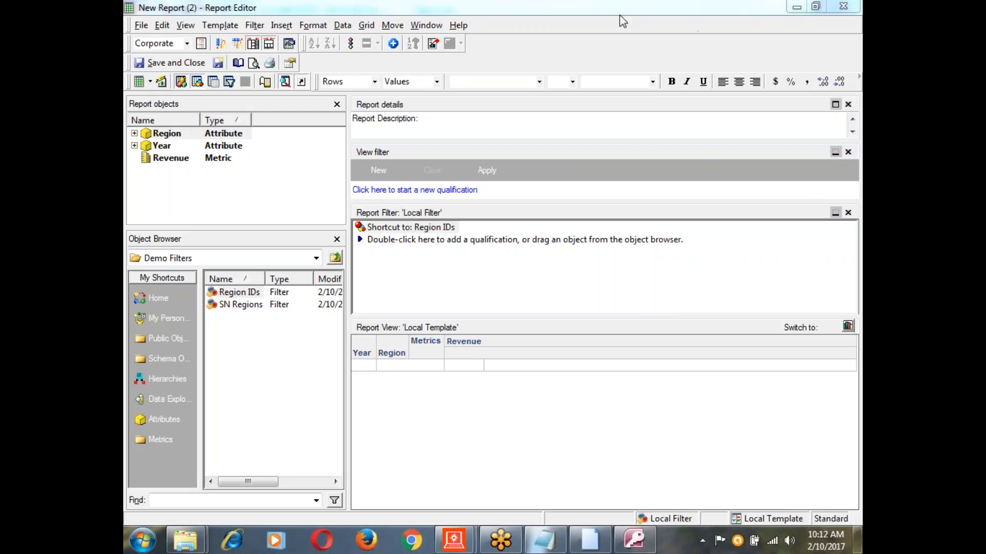
left_click(160, 84)
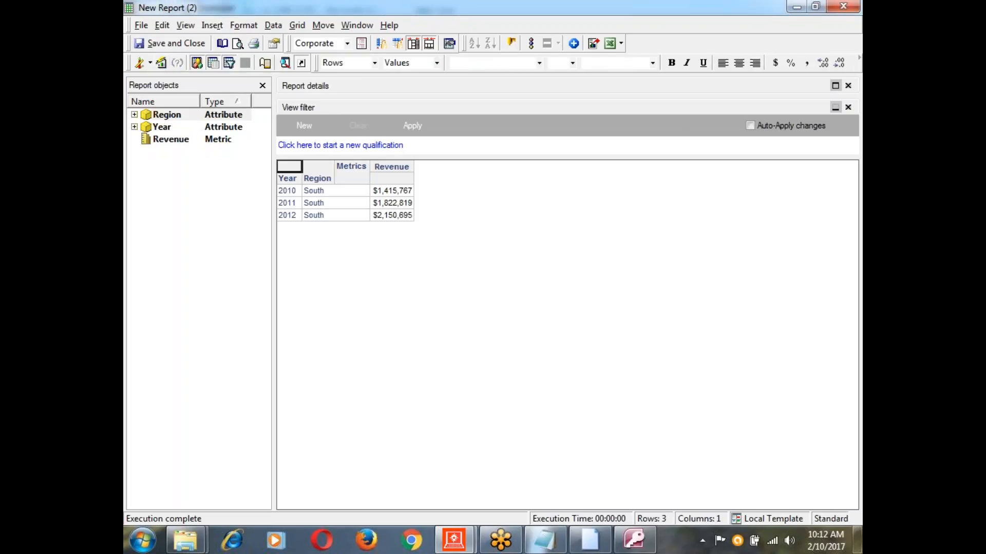
- Display the ID attribute form of Region alongside DESC in the report grid
left_click(323, 180)
right_click(326, 177)
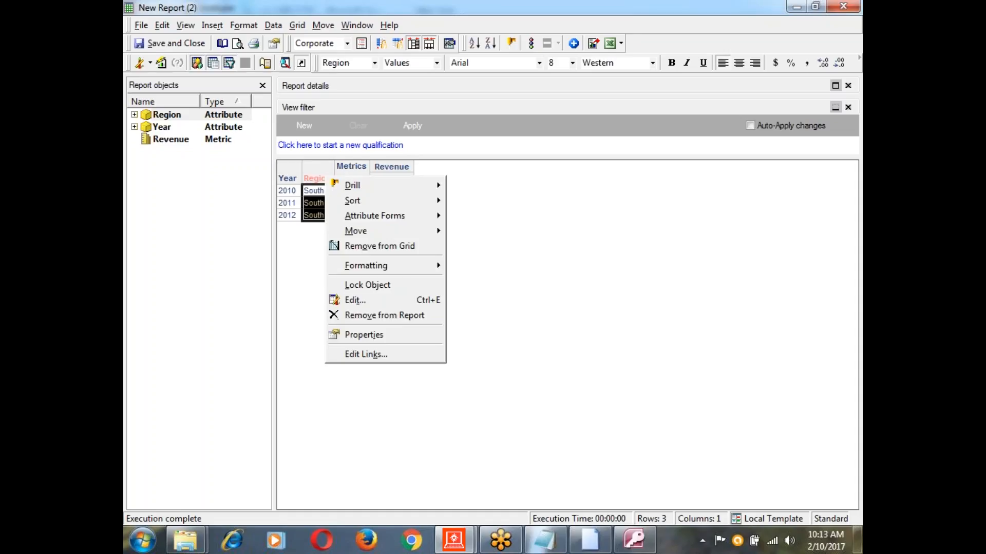
mouse_move(423, 218)
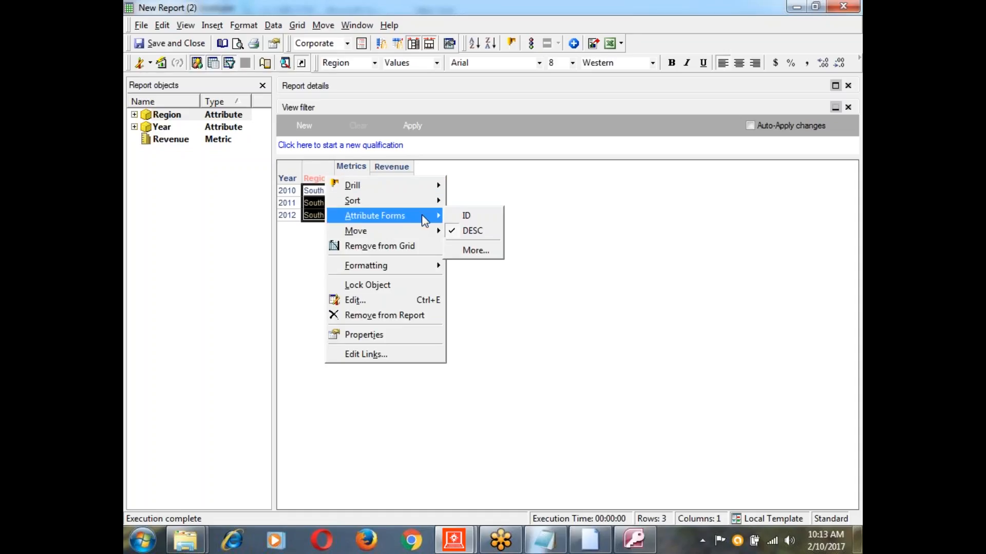
left_click(465, 215)
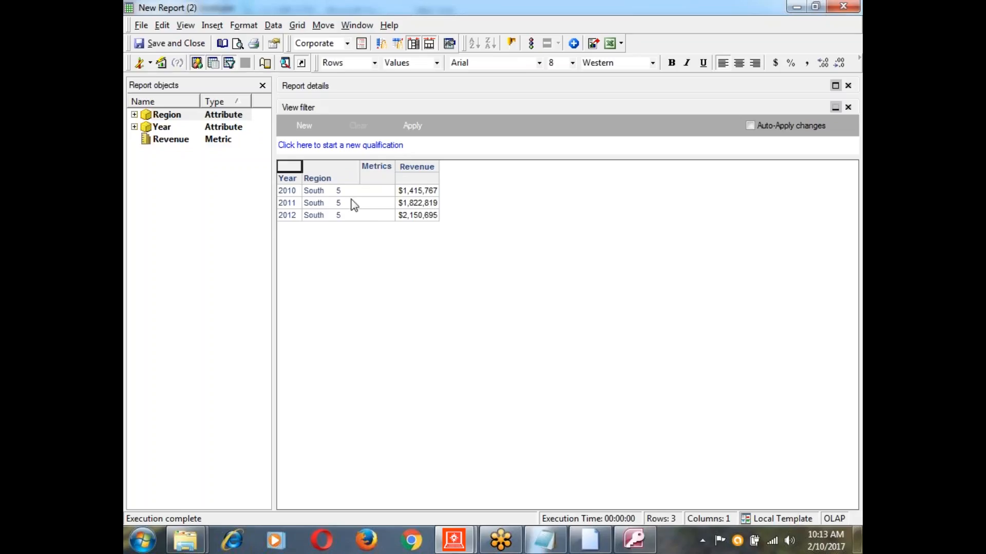
- Save the report as Region IDs in the Demo Filters report folder and close it
left_click(175, 46)
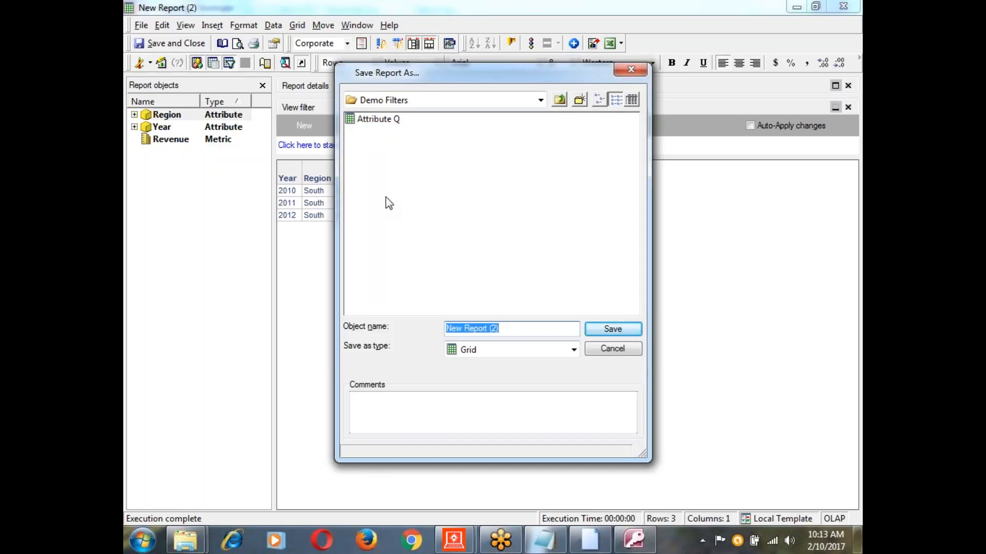
key("BackSpace")
type("Regi")
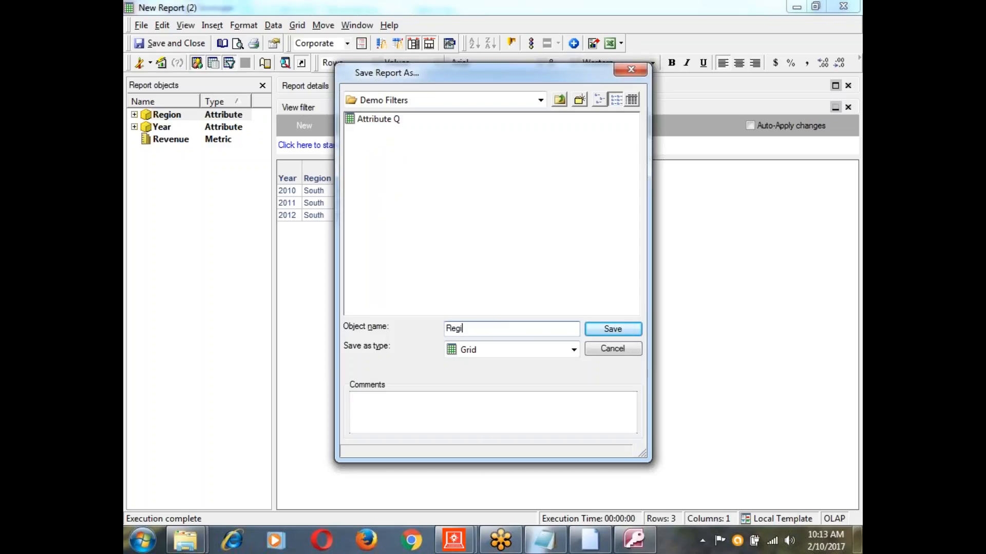
type("on IDs")
left_click(612, 328)
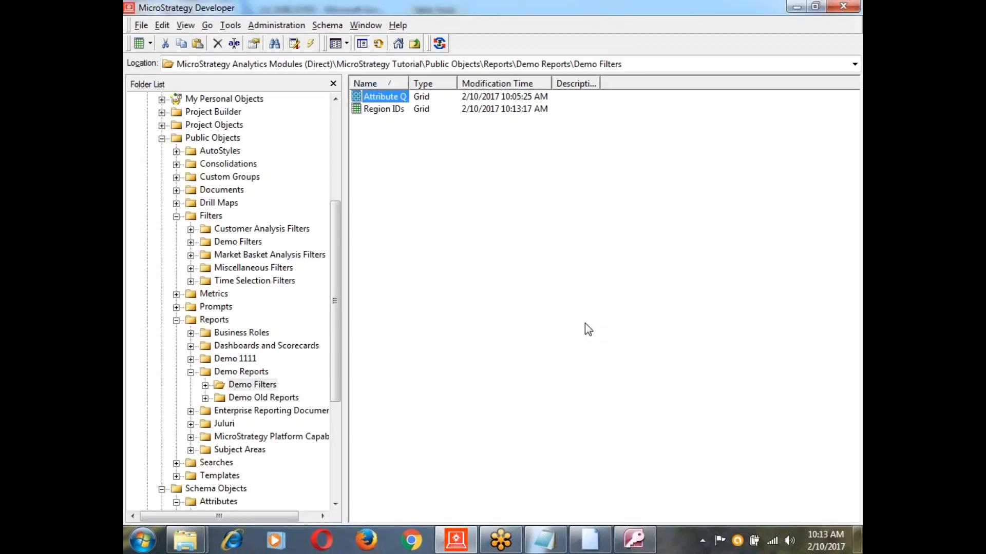
- Try to set the Region IDs filter's ID value to 5,7 with the Exactly operator, and save the filter
left_click(234, 242)
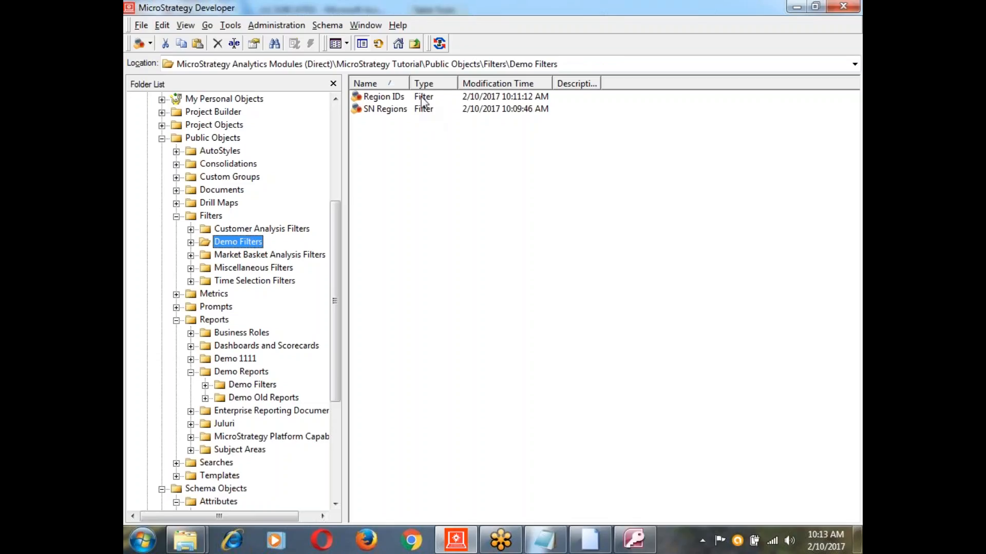
left_click(390, 99)
double_click(390, 98)
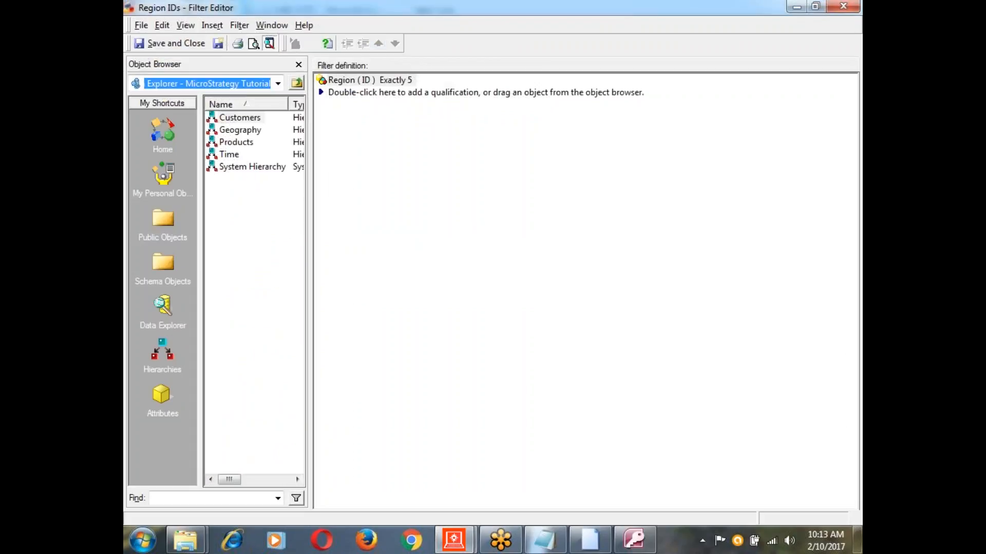
double_click(391, 80)
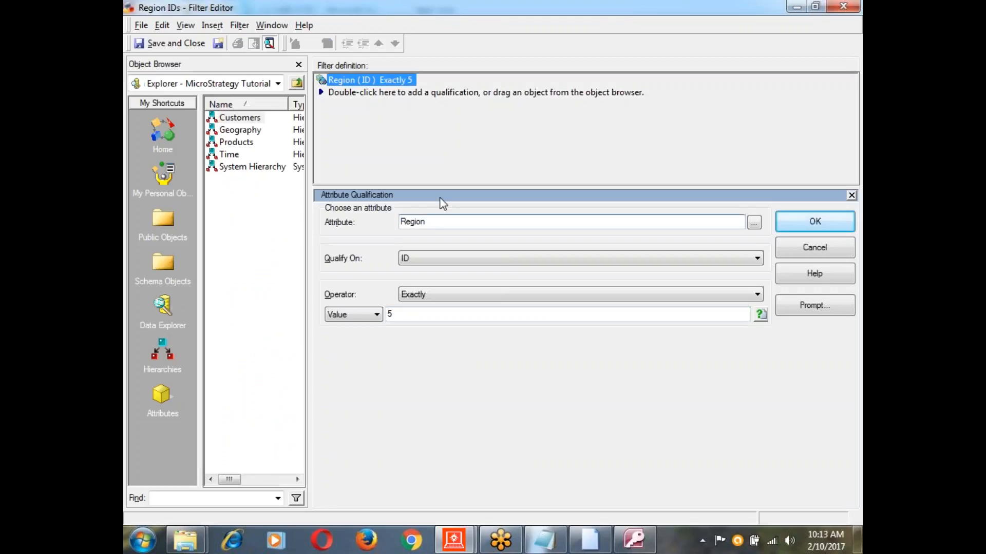
left_click(432, 294)
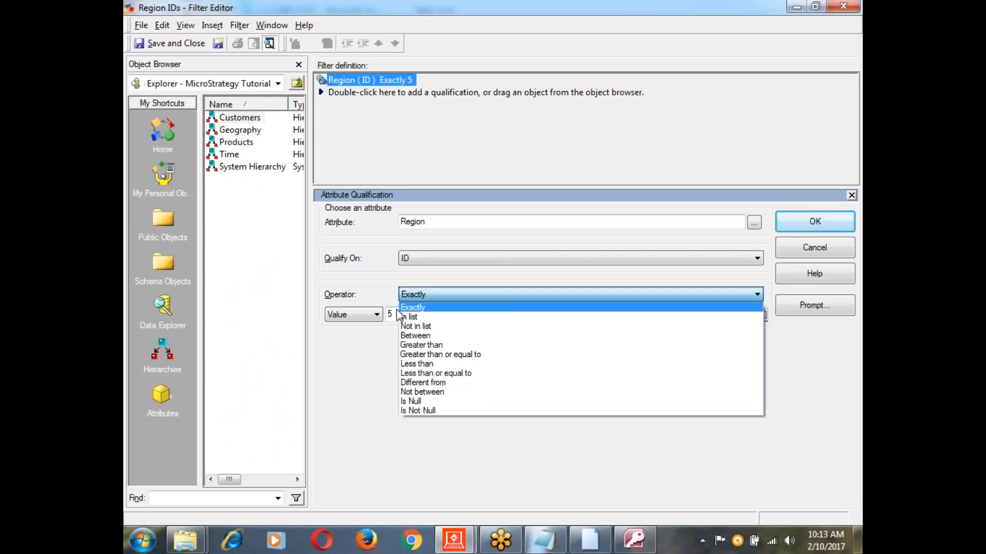
left_click(442, 296)
double_click(421, 311)
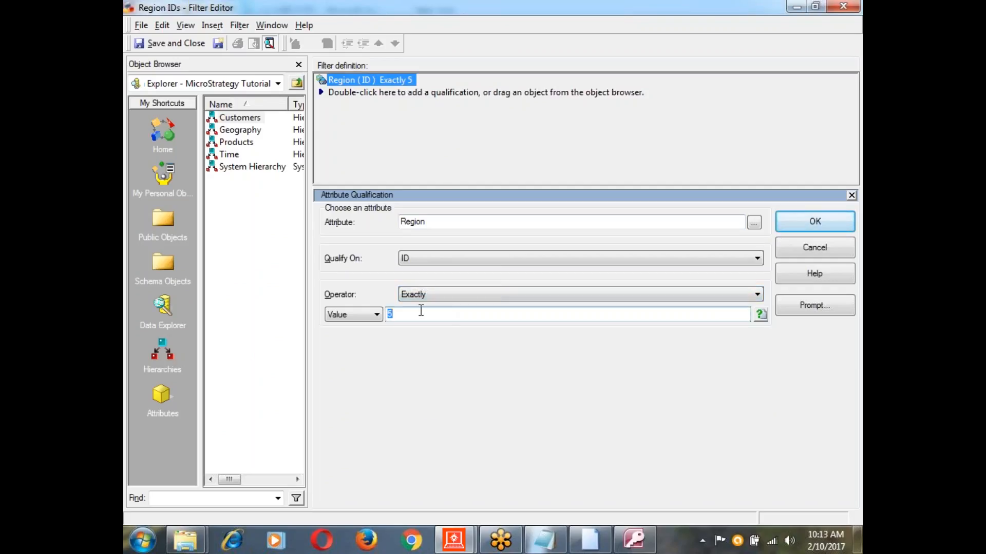
left_click(424, 312)
type(",7")
left_click(796, 225)
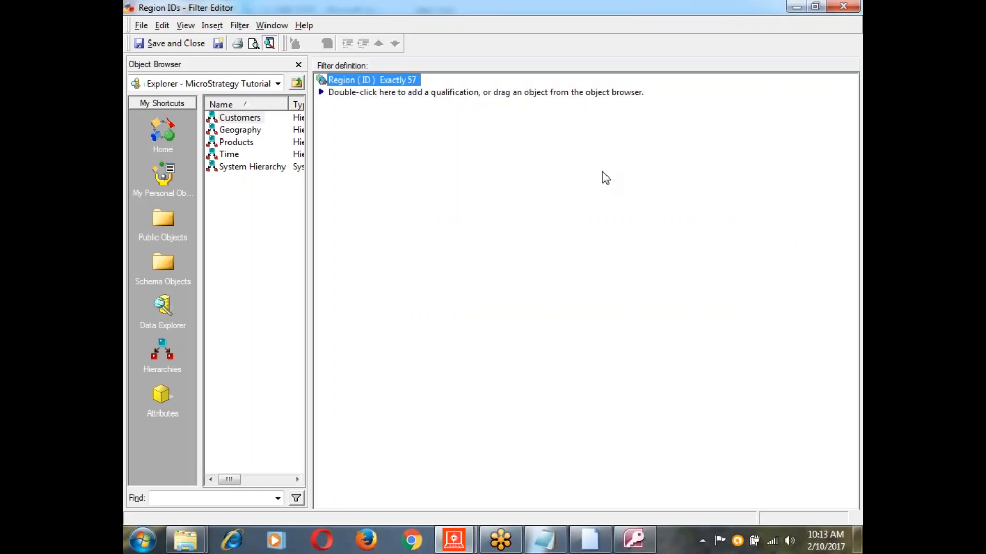
left_click(170, 43)
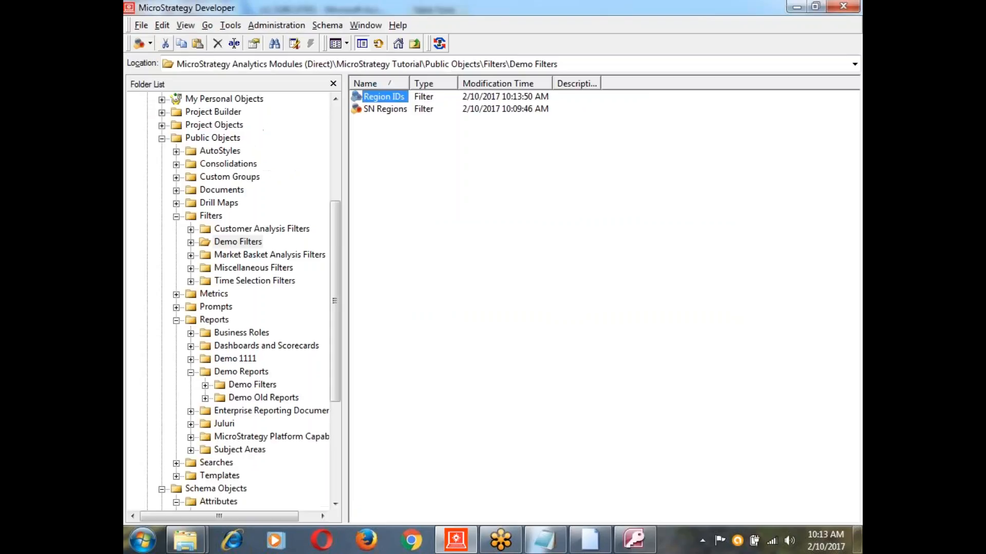
- Run the Region IDs report from Reports\Demo Reports\Demo Filters to check the changed filter, and save and close it
left_click(460, 248)
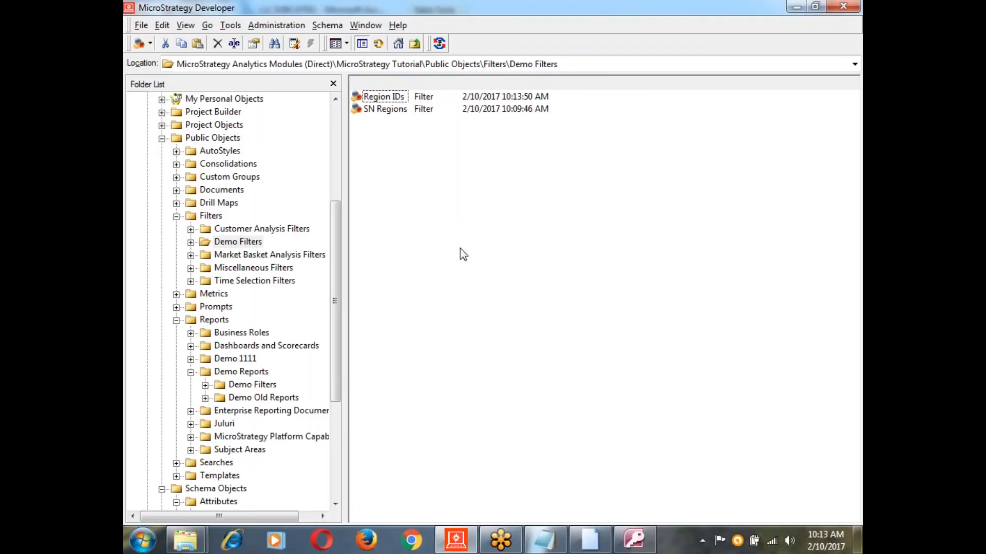
left_click(256, 387)
left_click(257, 386)
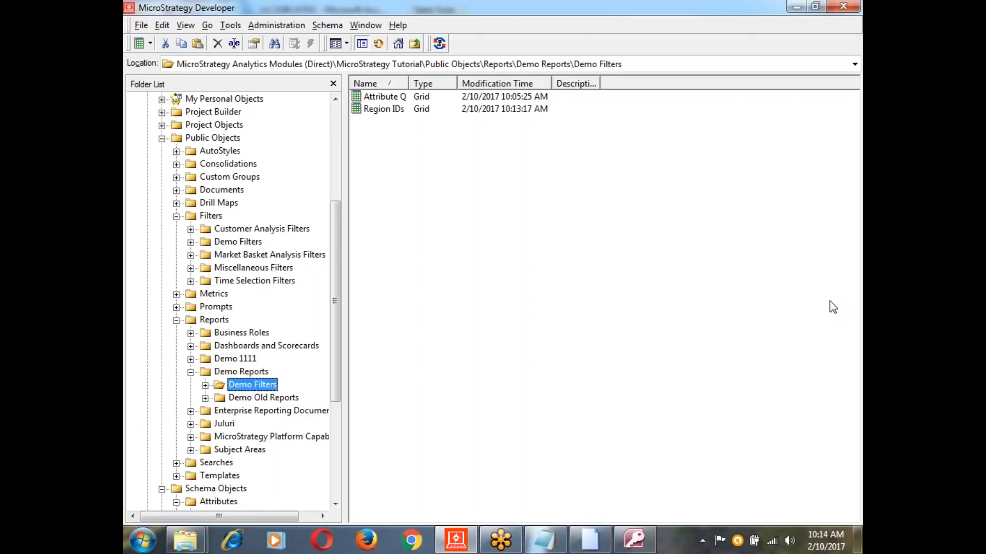
left_click(847, 254)
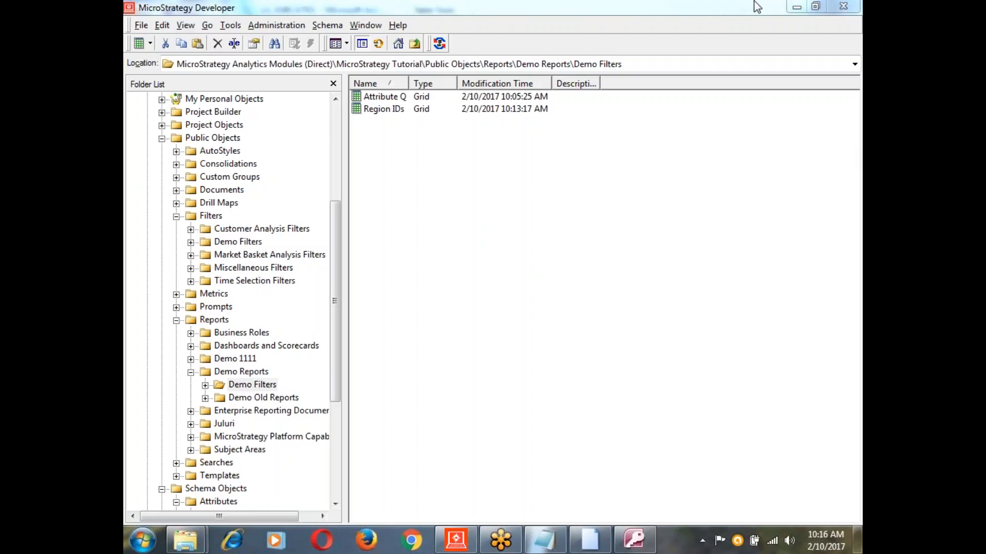
right_click(379, 110)
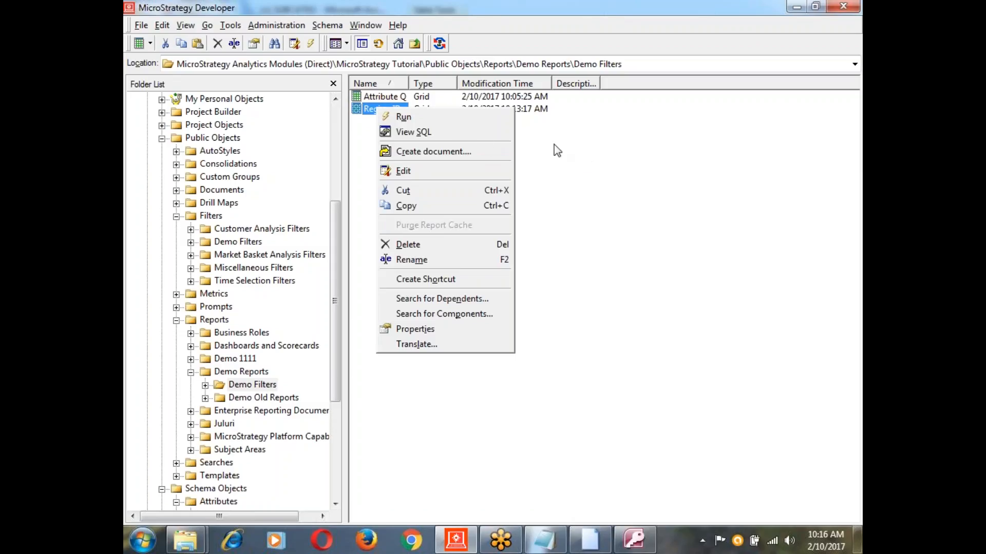
left_click(399, 116)
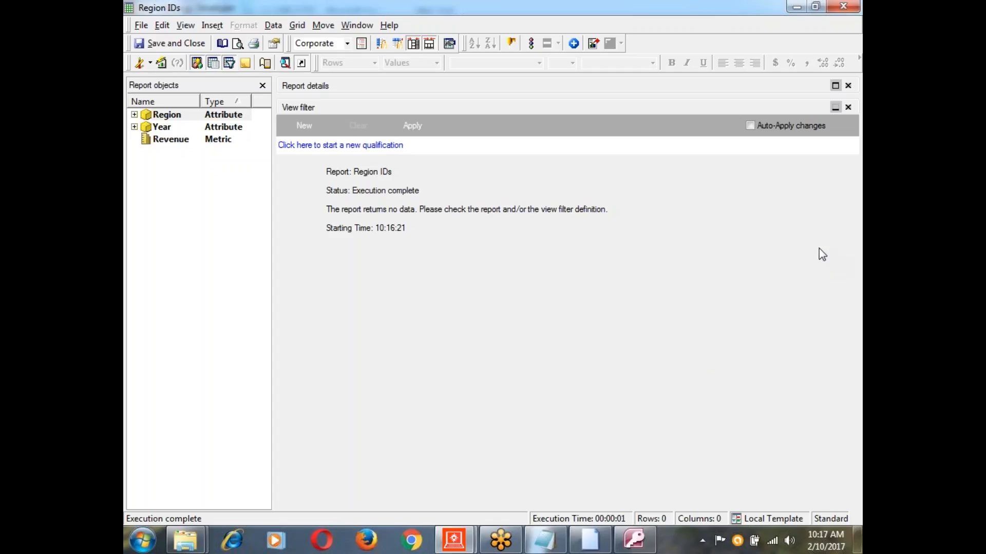
left_click(167, 45)
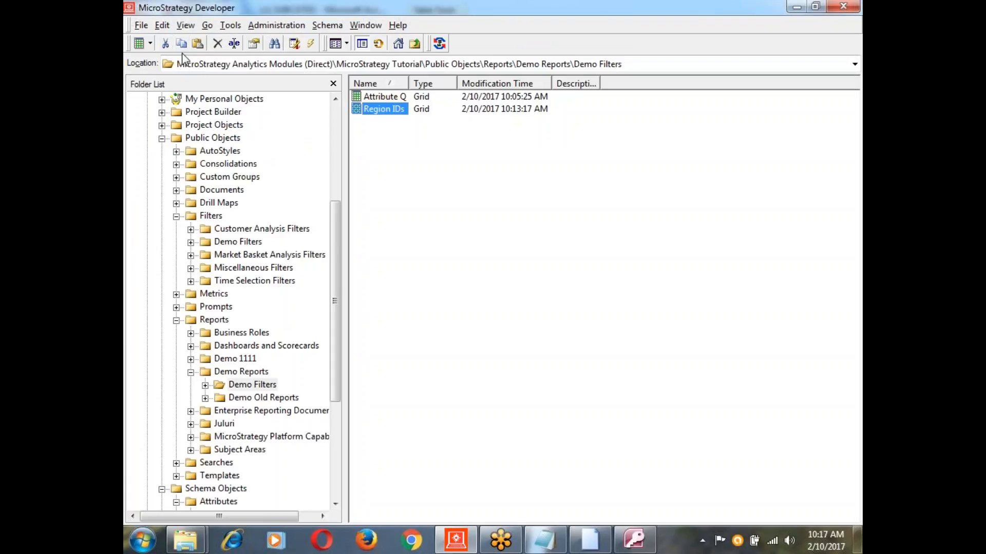
left_click(446, 230)
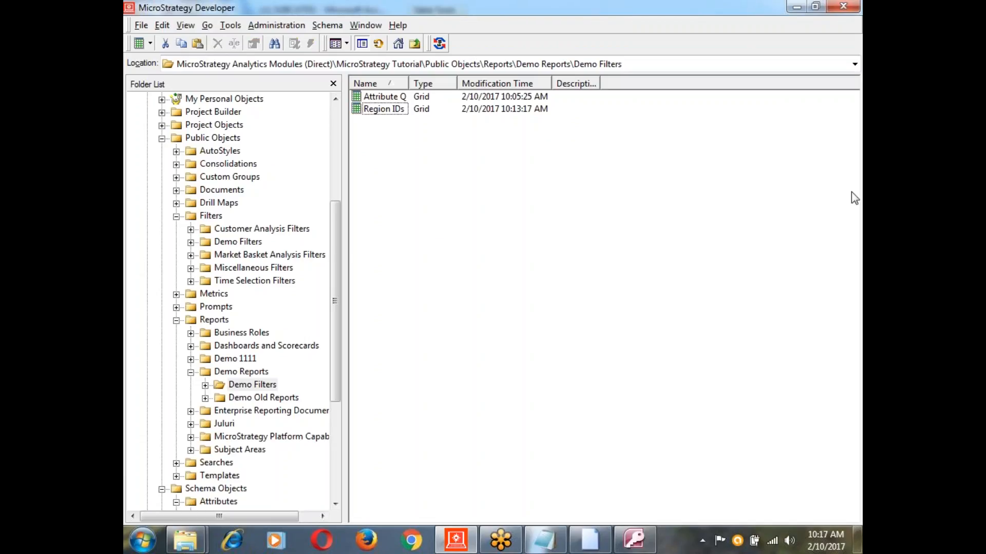
- Open the Region IDs filter in Public Objects\Filters\Demo Filters for editing
left_click(237, 243)
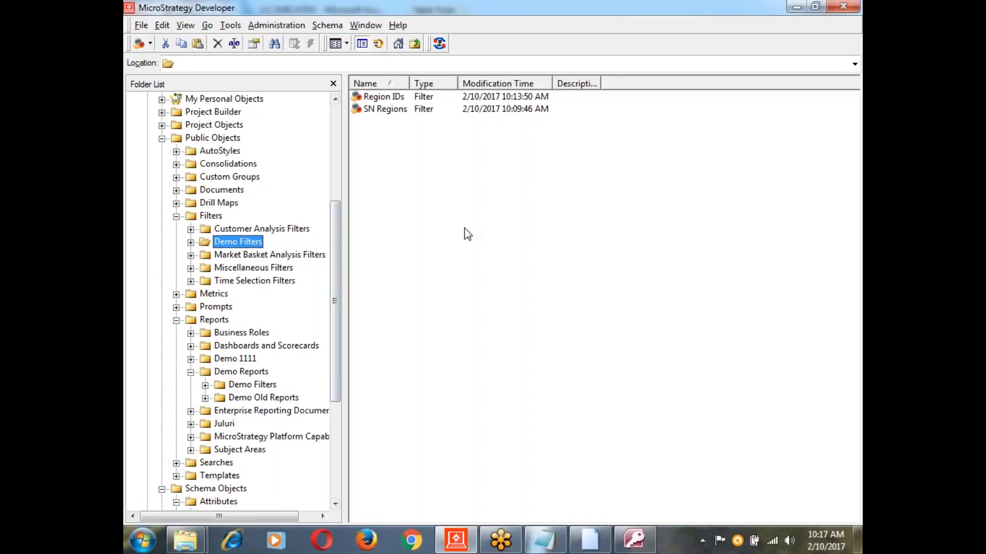
left_click(374, 100)
right_click(374, 105)
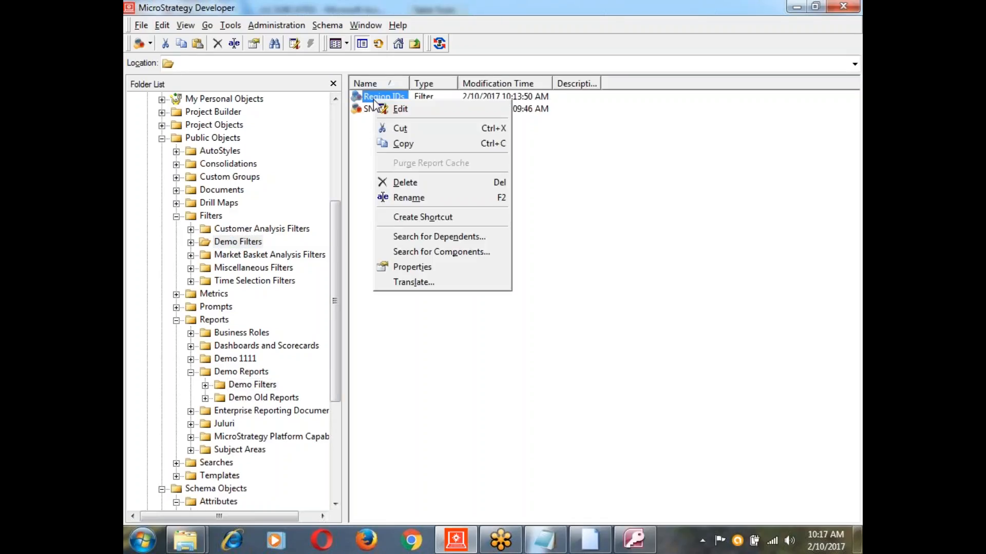
left_click(390, 109)
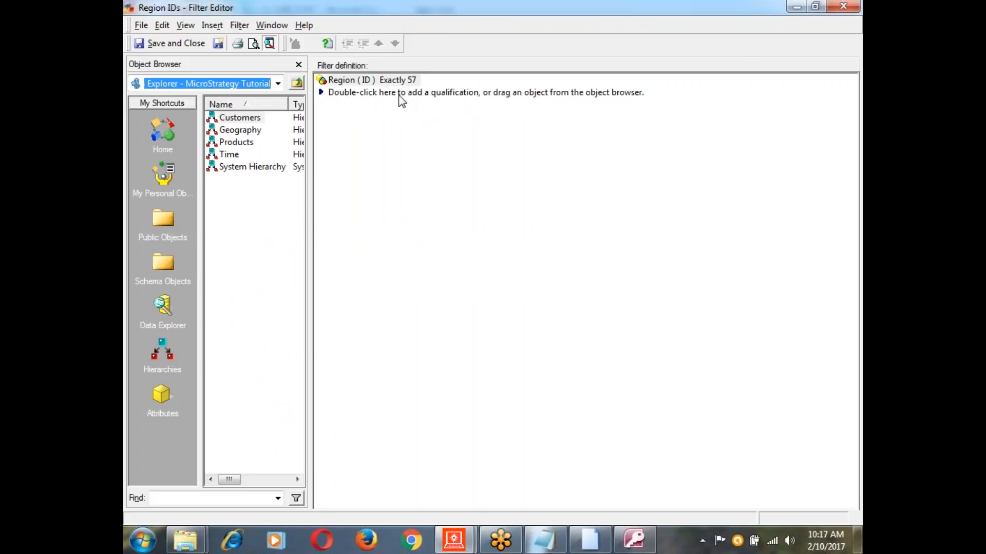
- Try to re-enter 5,7 as the Region ID qualification's value while keeping the Exactly operator
double_click(382, 82)
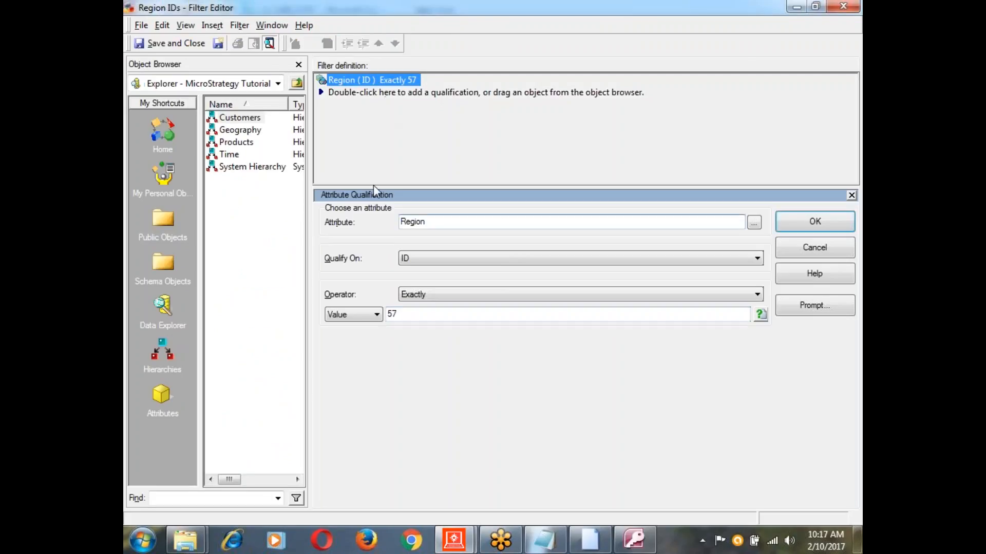
double_click(410, 314)
left_click(411, 314)
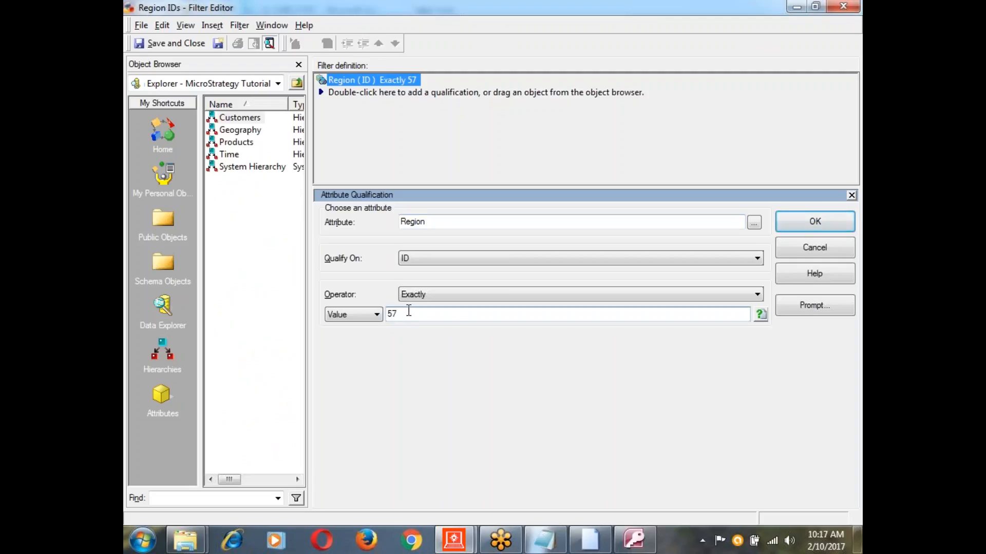
key("BackSpace")
type(",7")
left_click(804, 228)
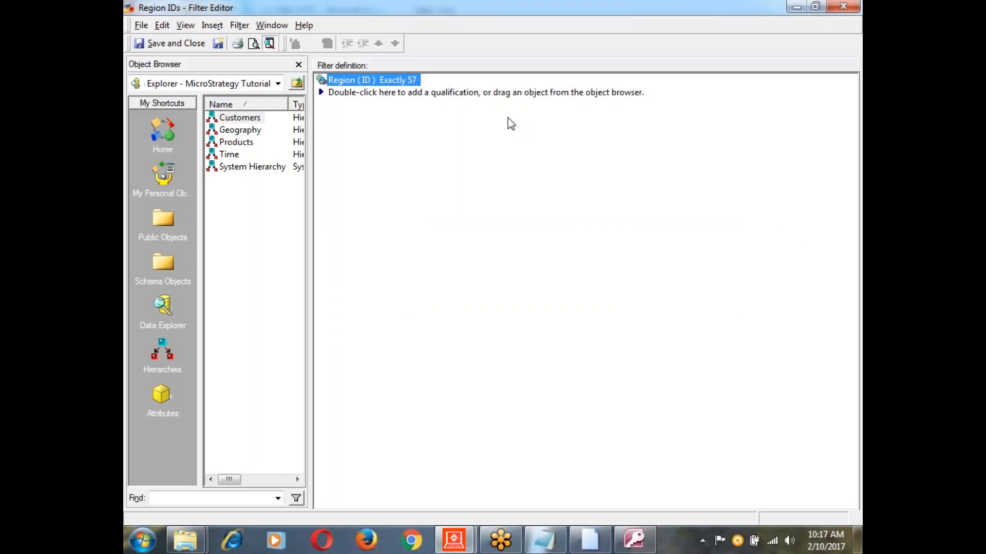
- Change the Region ID qualification to the In list operator with the list 5,7, and save and close the filter
double_click(398, 79)
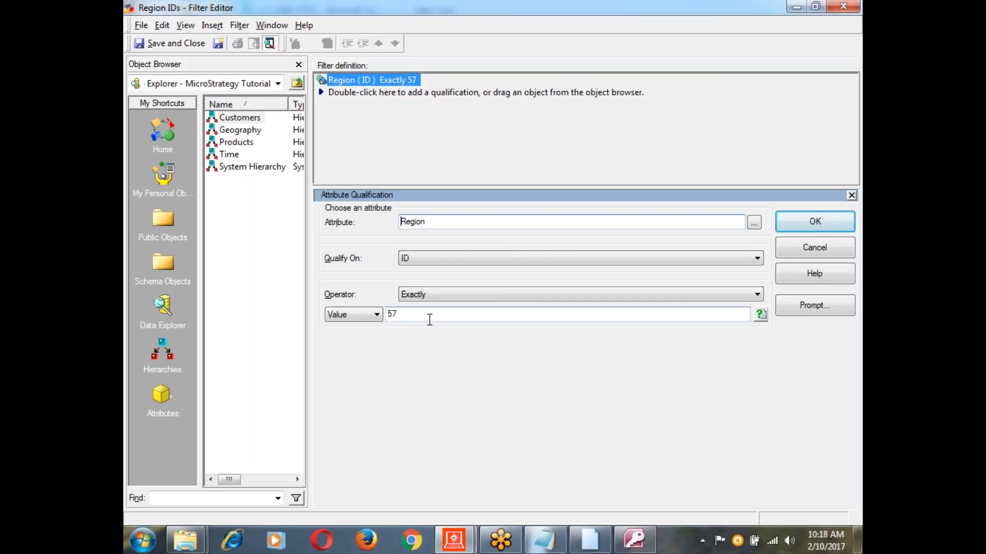
left_click(435, 296)
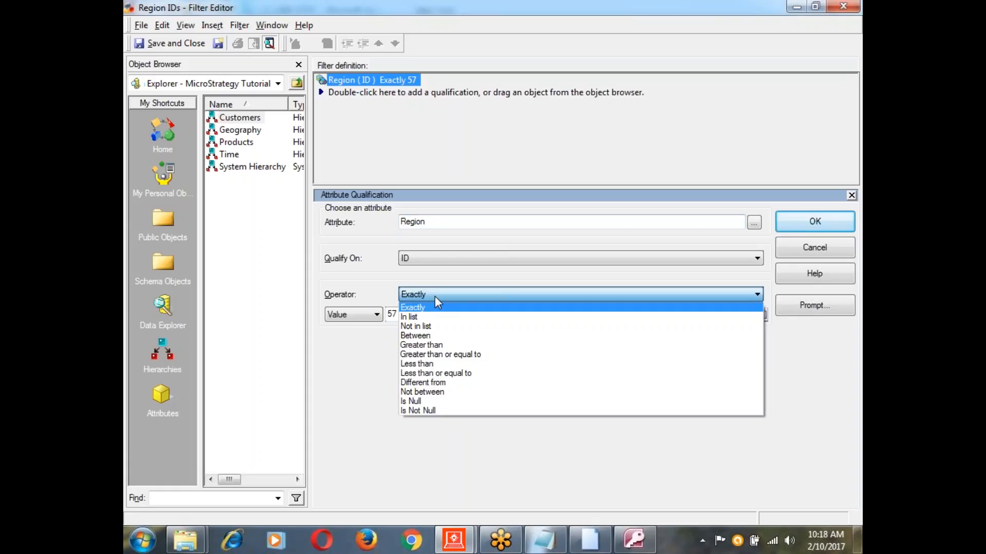
left_click(410, 317)
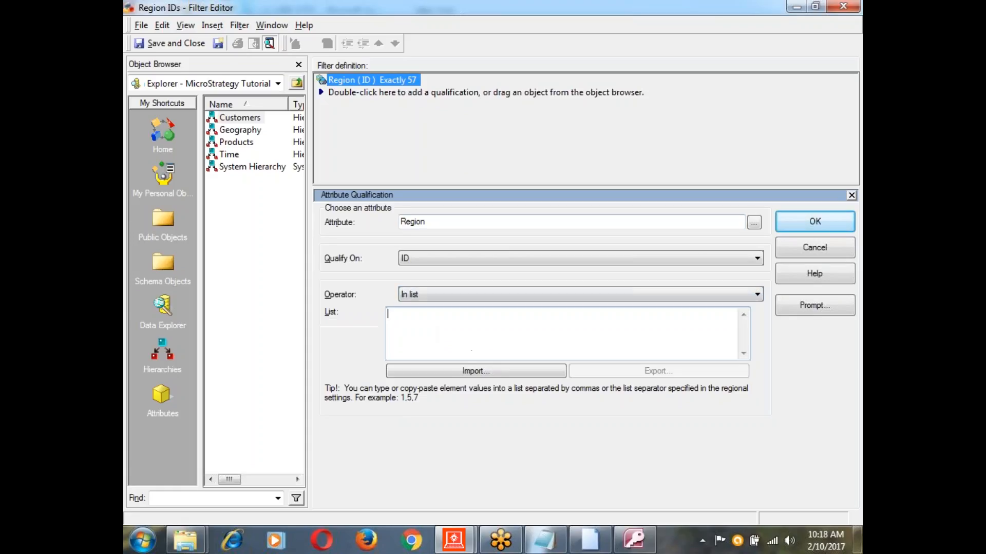
left_click(414, 299)
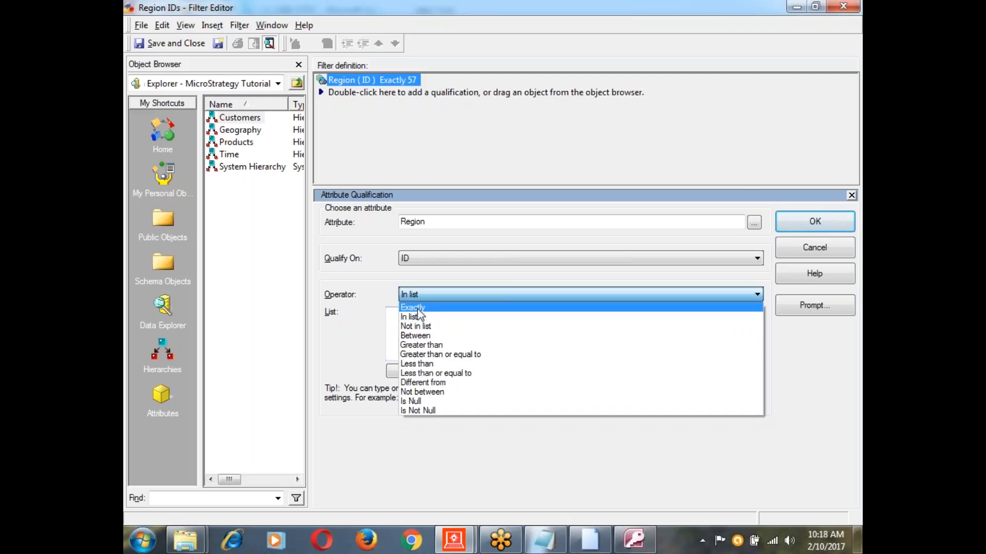
left_click(413, 317)
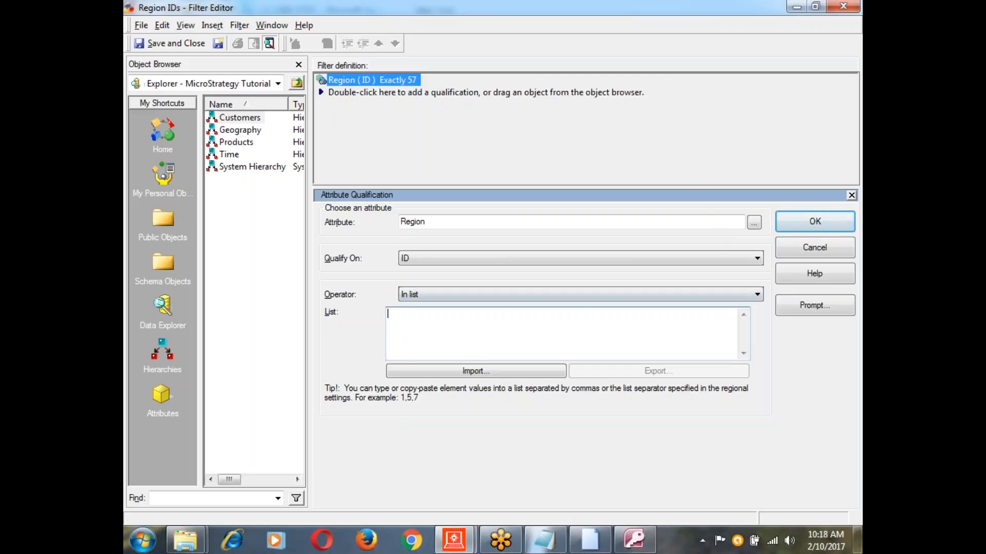
left_click(415, 319)
type("5,7")
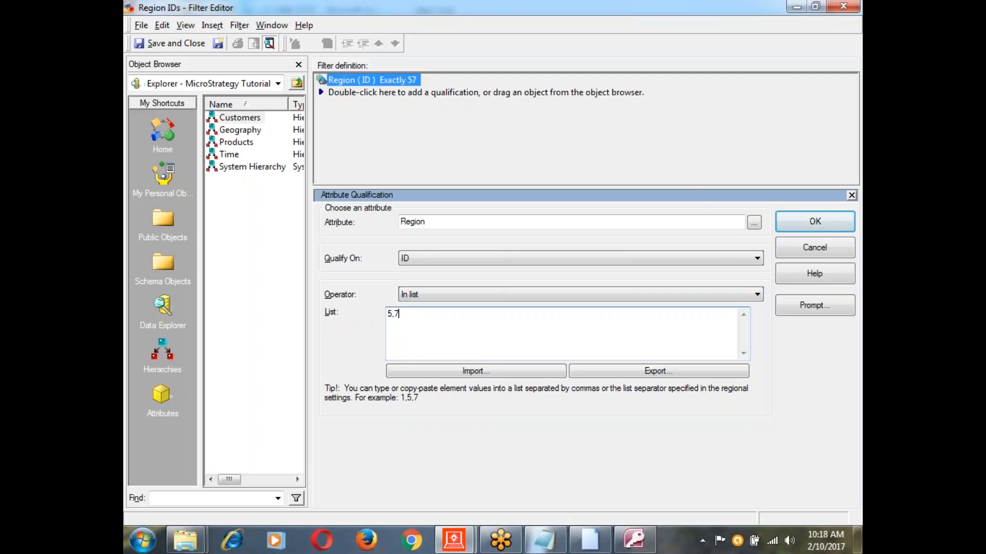
left_click(791, 224)
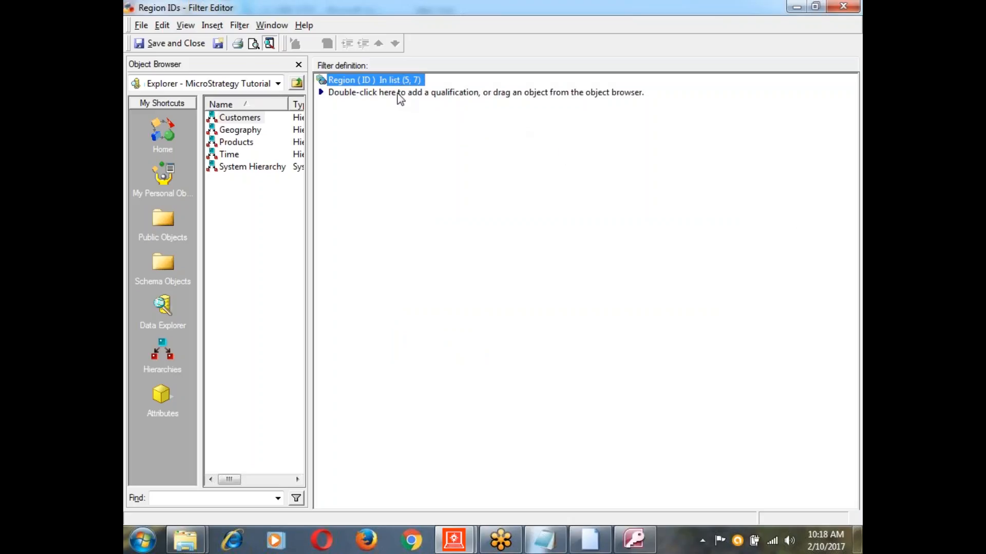
left_click(158, 44)
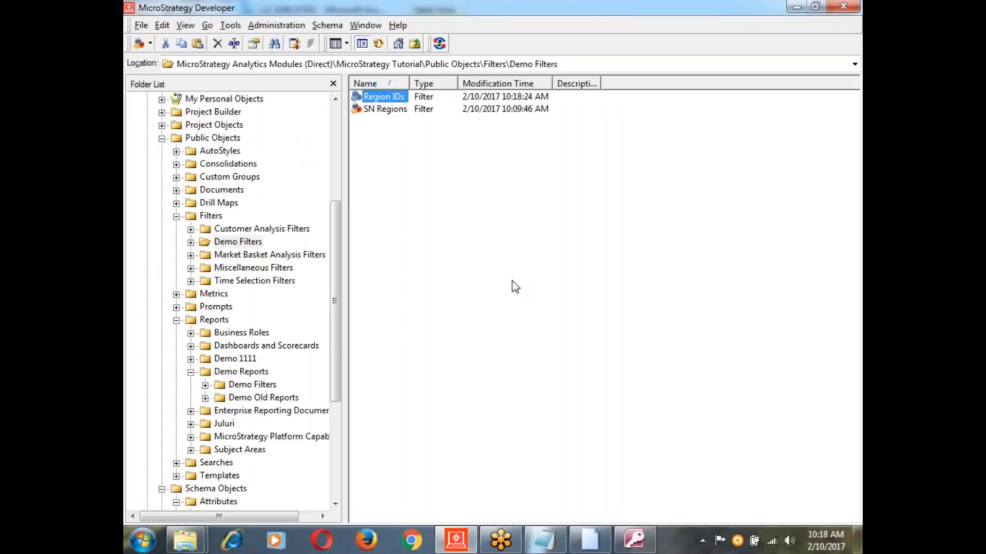
- Run the Region IDs report from Reports\Demo Reports\Demo Filters again with the In list filter
left_click(264, 375)
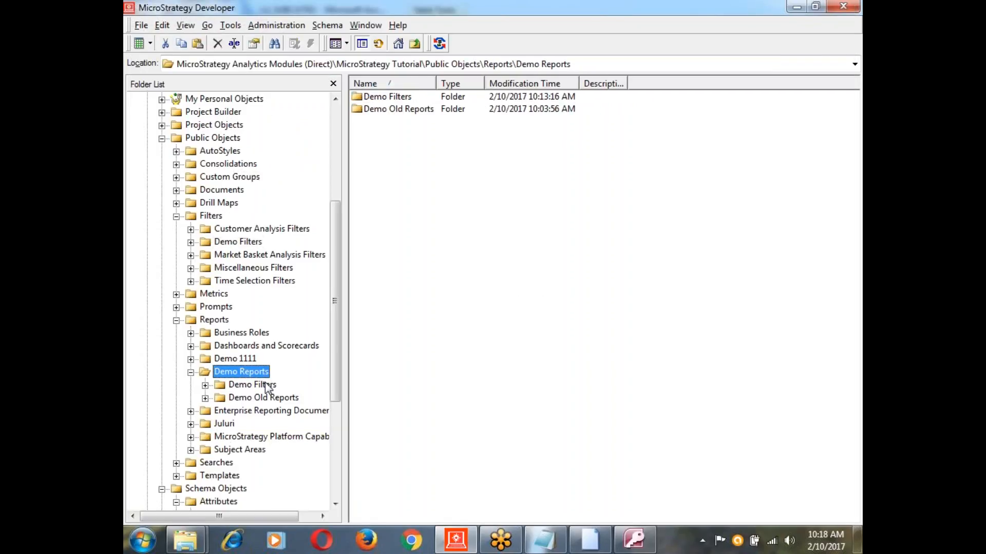
left_click(266, 386)
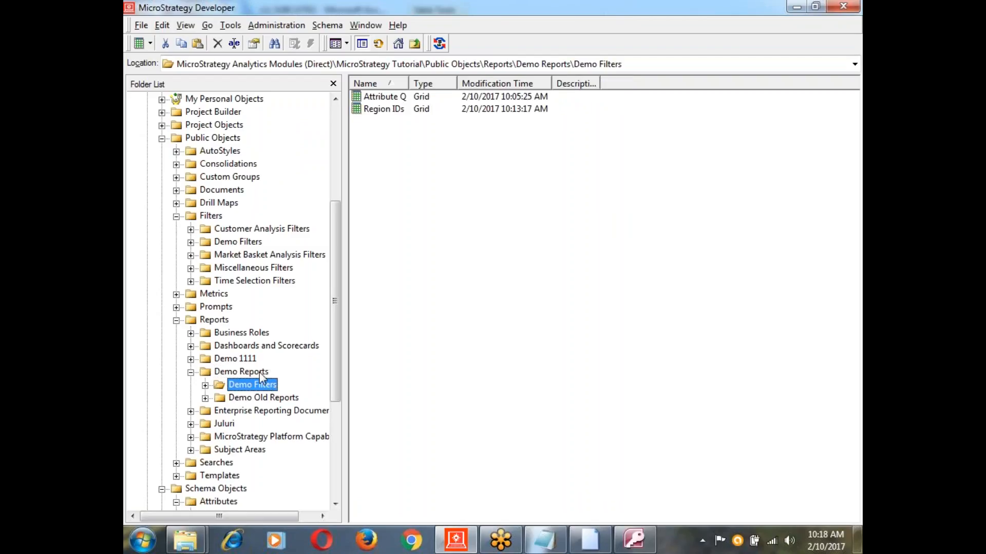
left_click(397, 110)
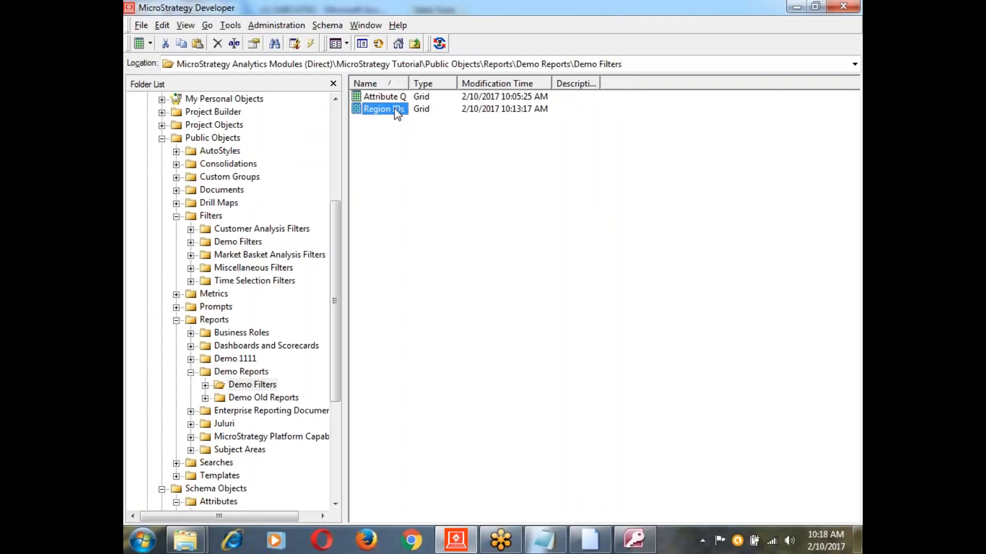
double_click(394, 109)
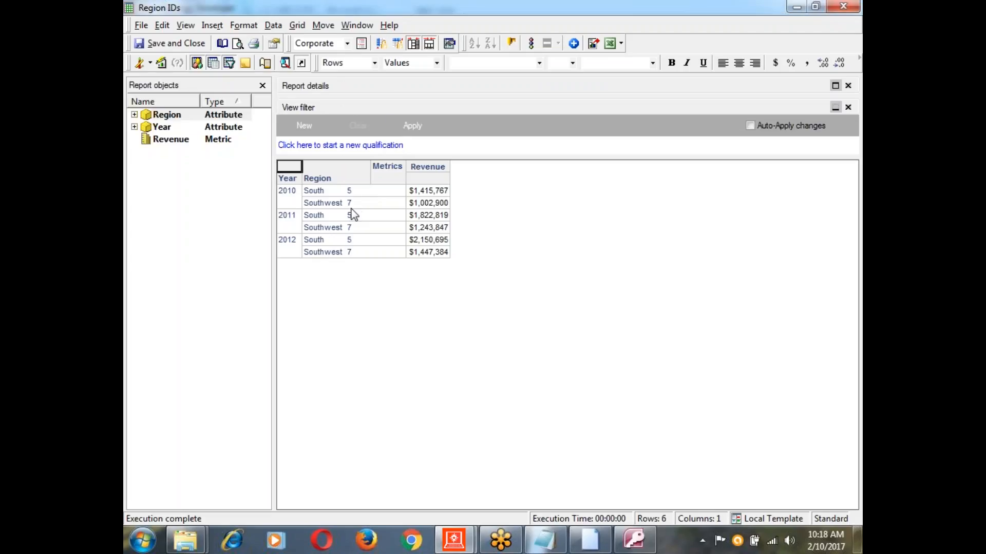
- Save and close the Region IDs report, and check the SN Regions filter's definition in Public Objects\Filters\Demo Filters
left_click(183, 44)
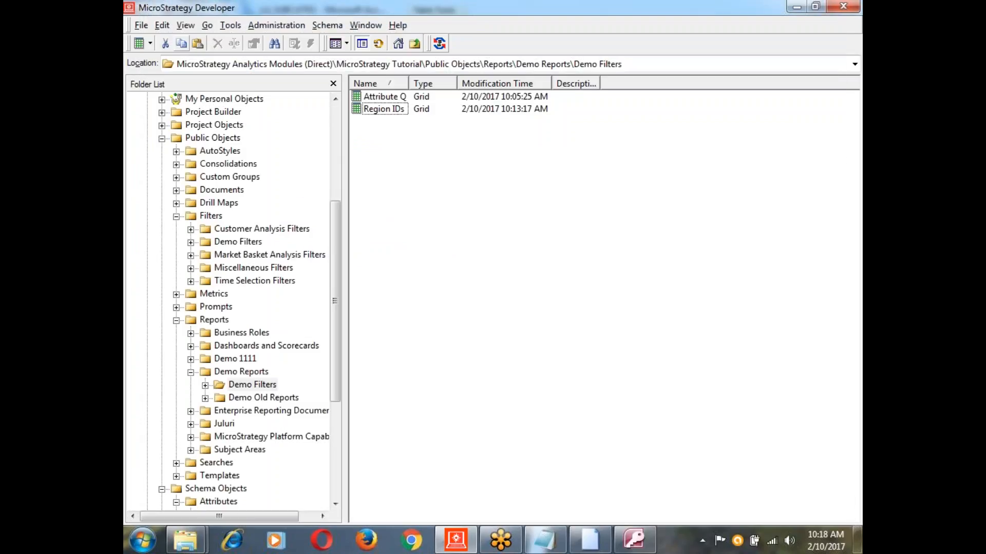
left_click(233, 241)
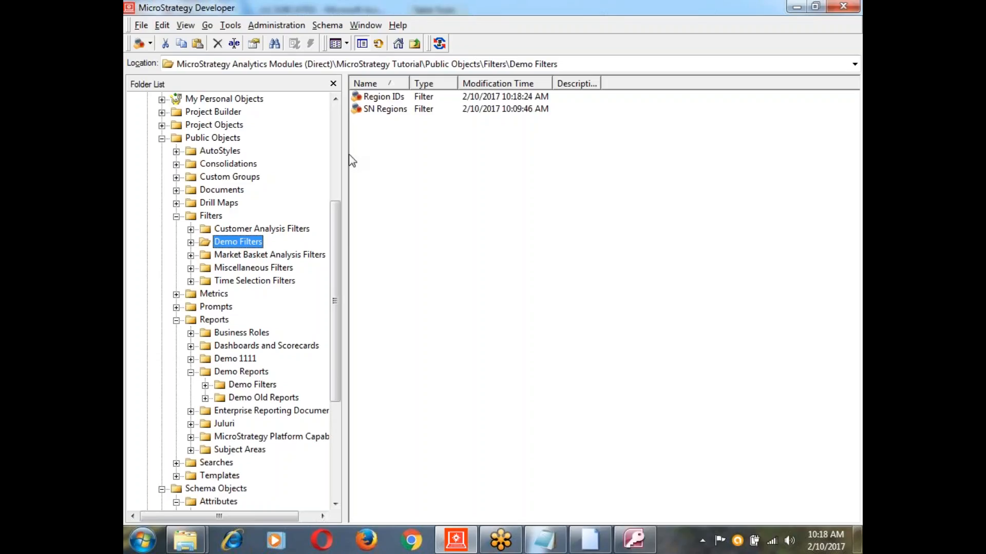
double_click(383, 110)
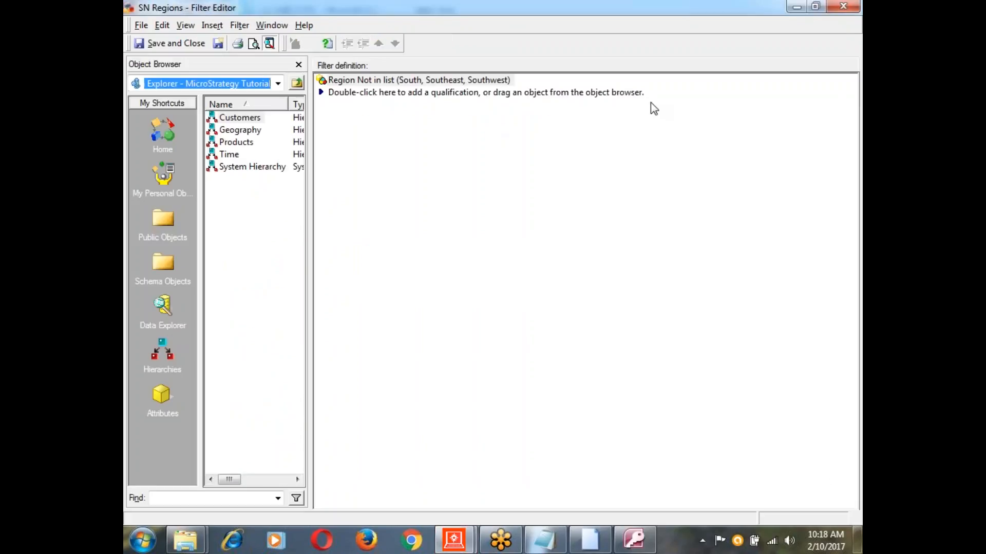
left_click(843, 7)
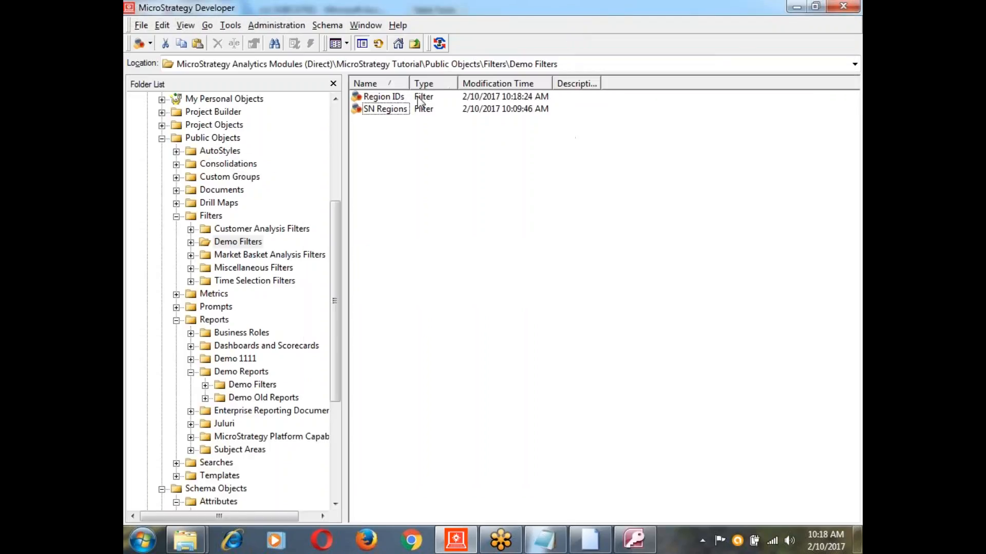
- Change the Region ID qualification in the Region IDs filter to the Not in list operator, and save and close the filter
double_click(394, 97)
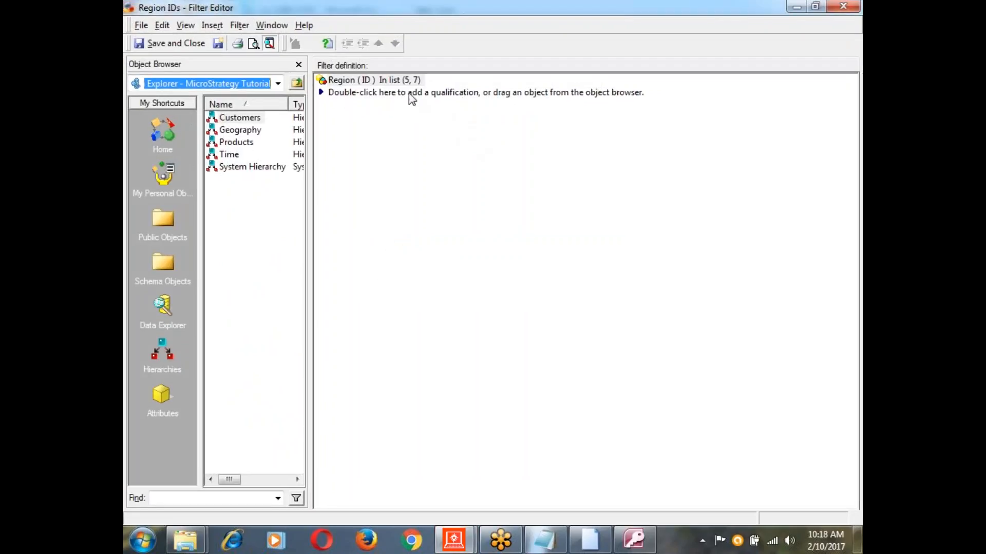
left_click(399, 80)
double_click(400, 80)
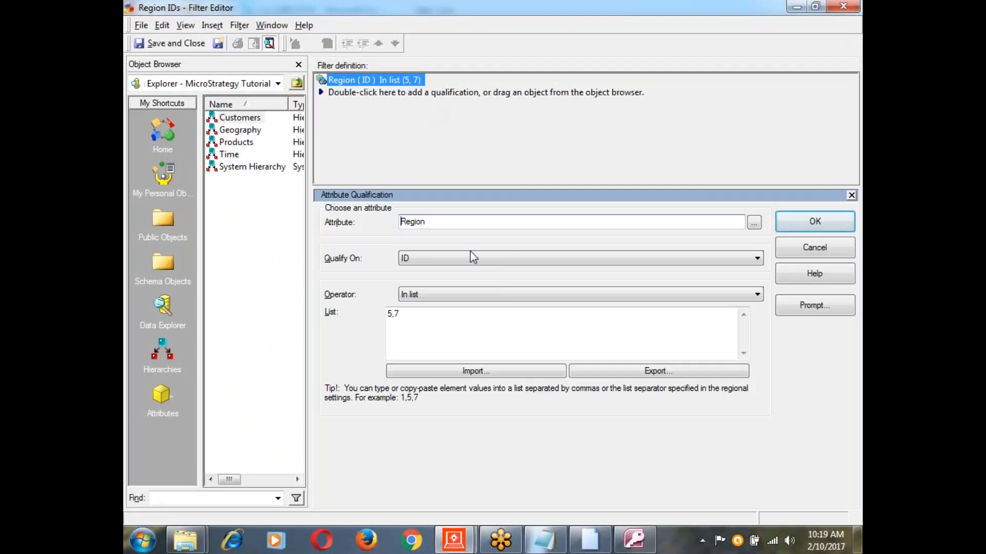
left_click(439, 294)
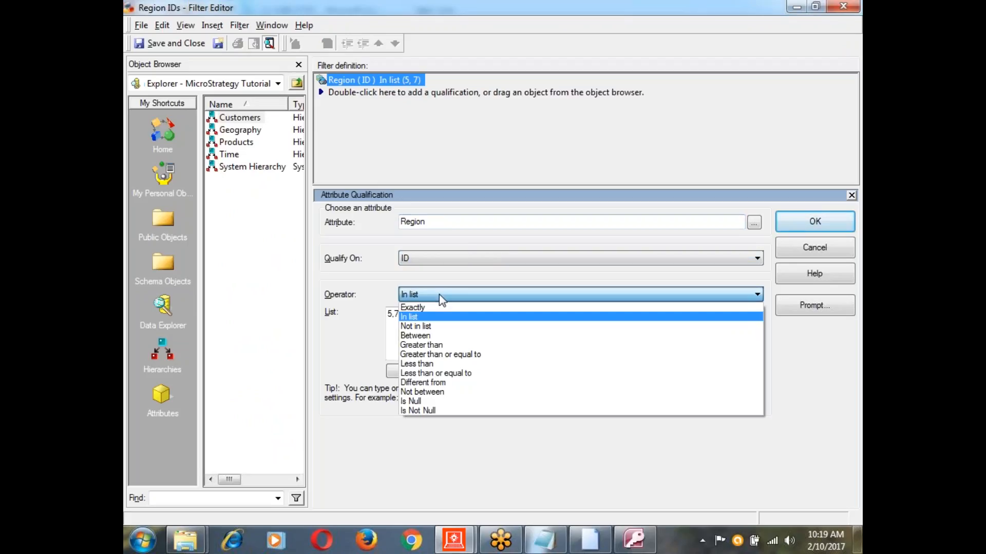
left_click(424, 327)
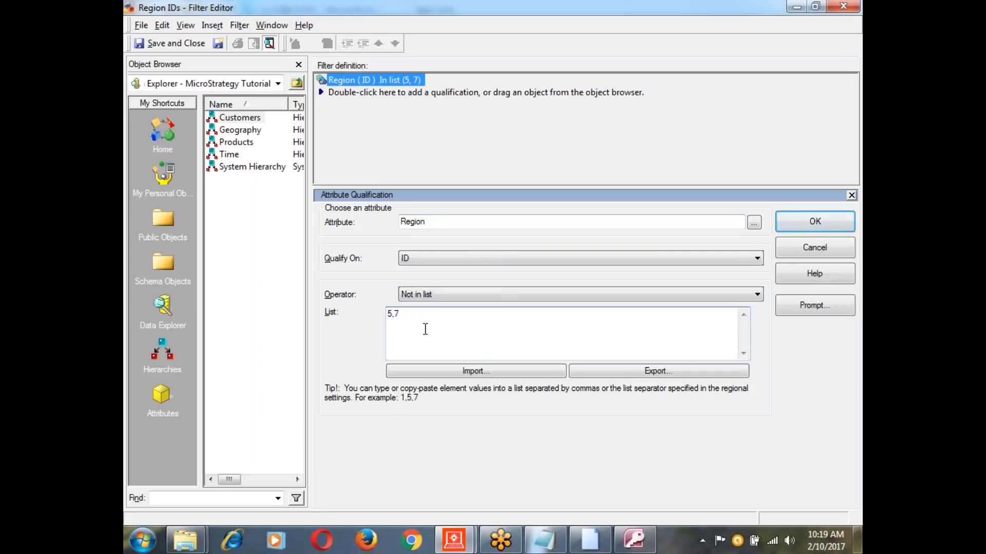
left_click(790, 223)
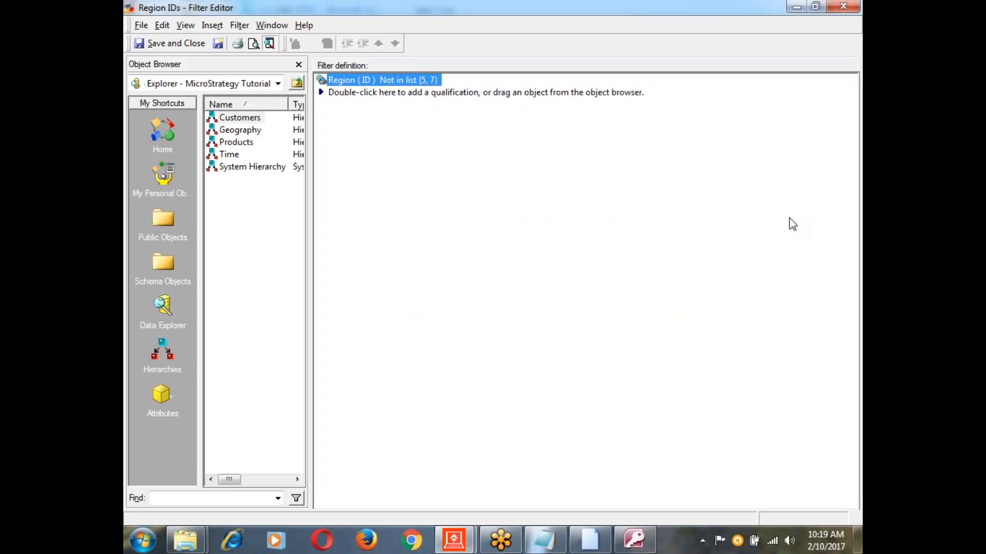
left_click(169, 45)
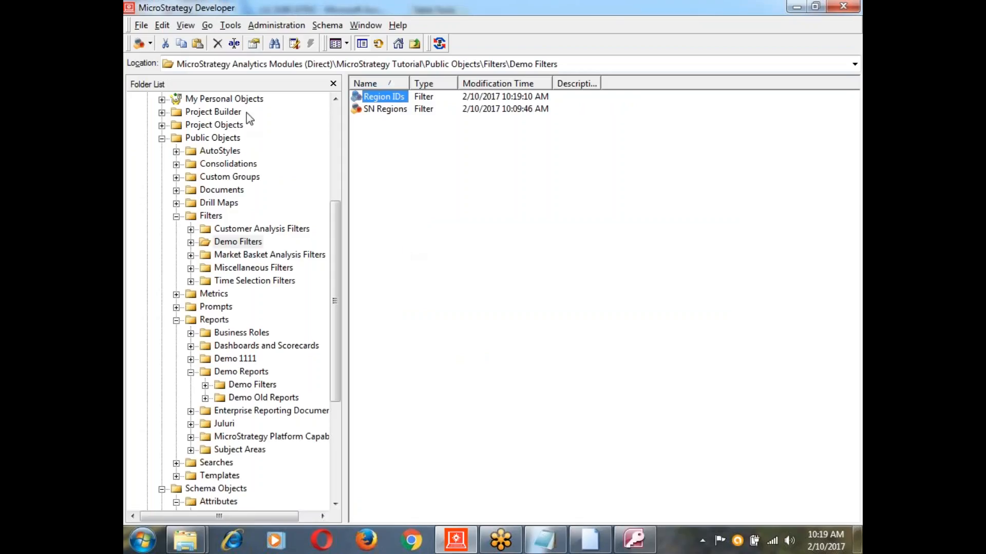
- Run the Region IDs report from Reports\Demo Reports\Demo Filters with the Not in list filter, and save and close it
left_click(258, 389)
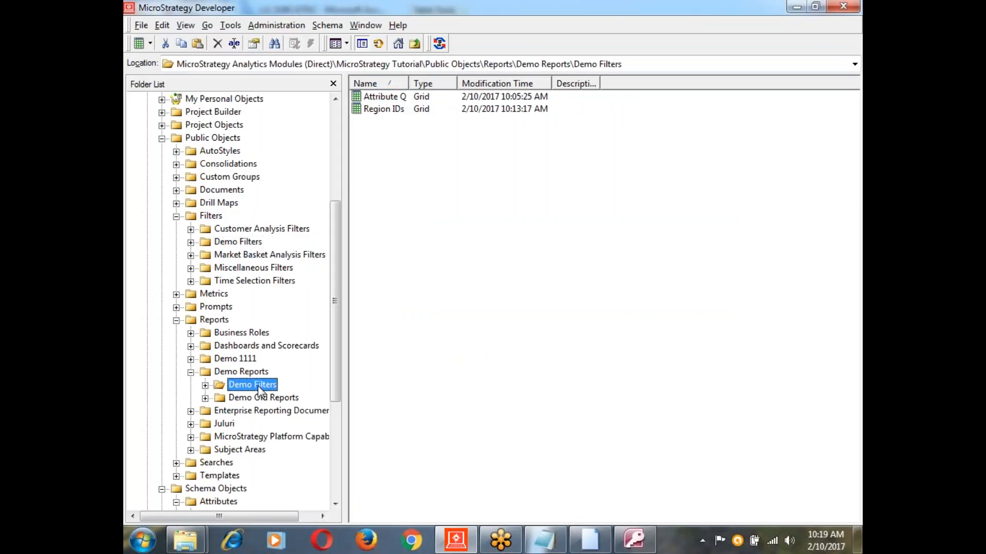
left_click(384, 109)
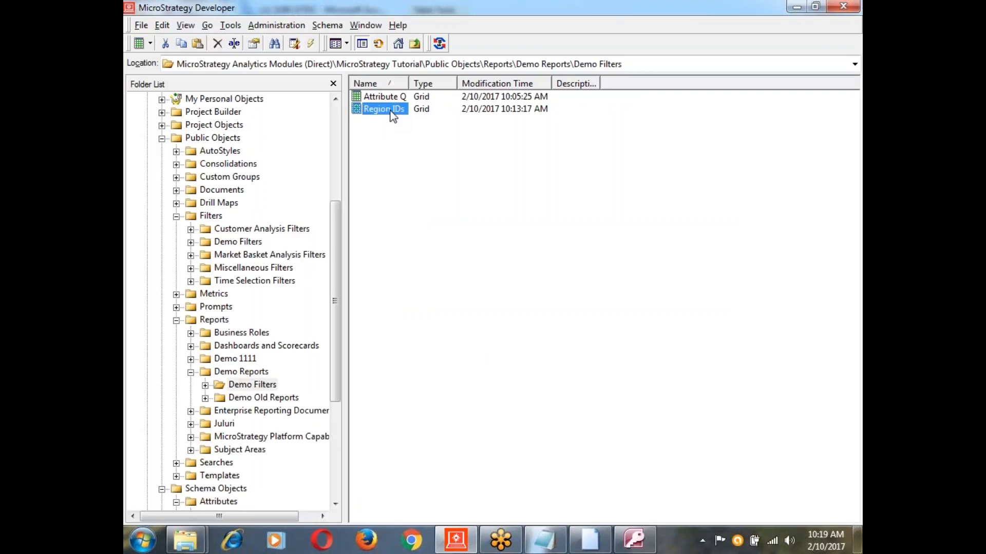
double_click(390, 110)
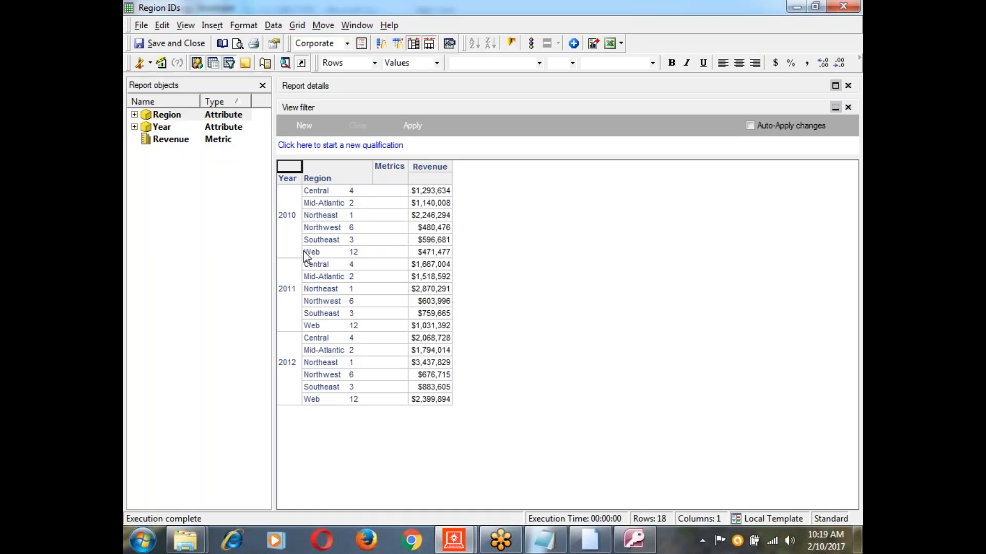
left_click(193, 45)
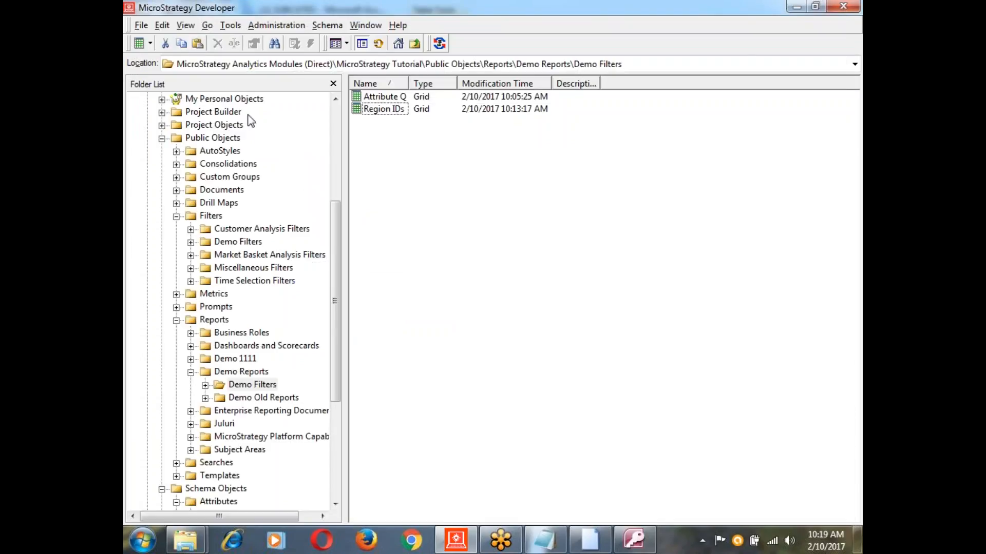
- Reopen the Region IDs filter's qualification and set it to the Greater than operator with the value 5
left_click(262, 243)
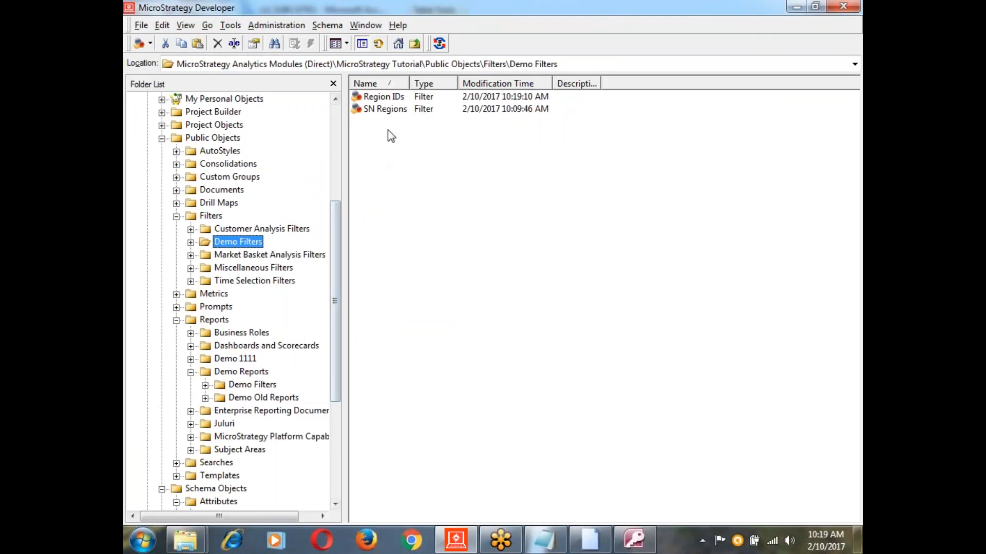
double_click(390, 98)
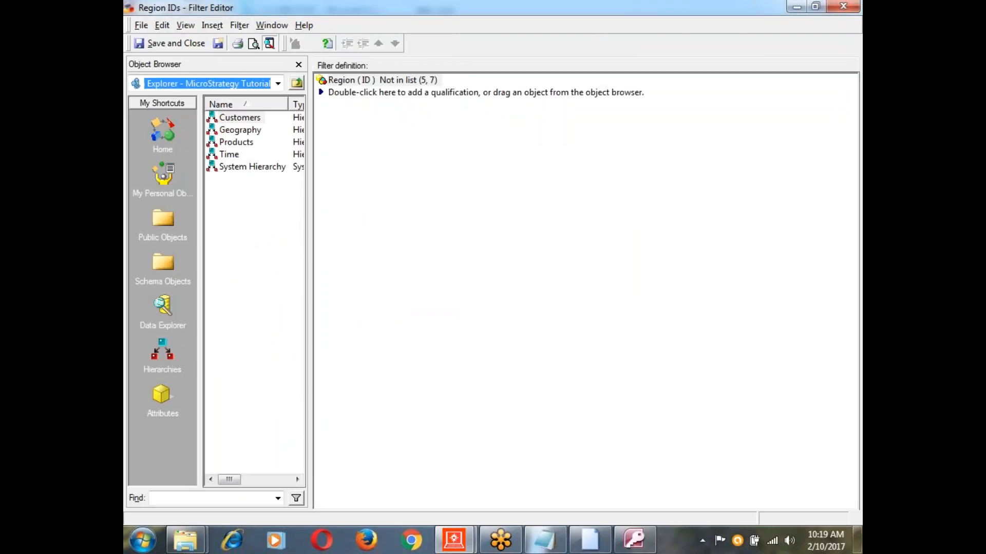
double_click(395, 80)
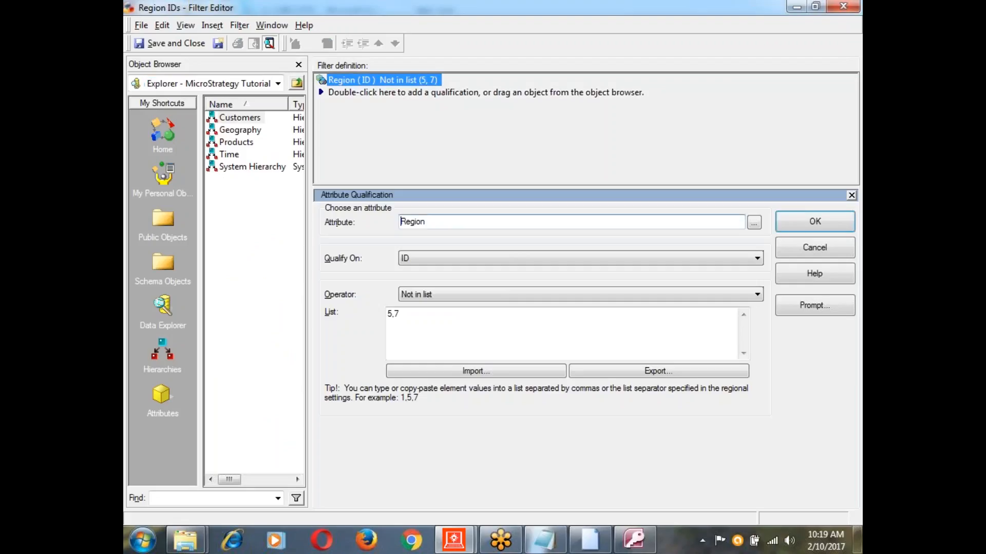
left_click(754, 297)
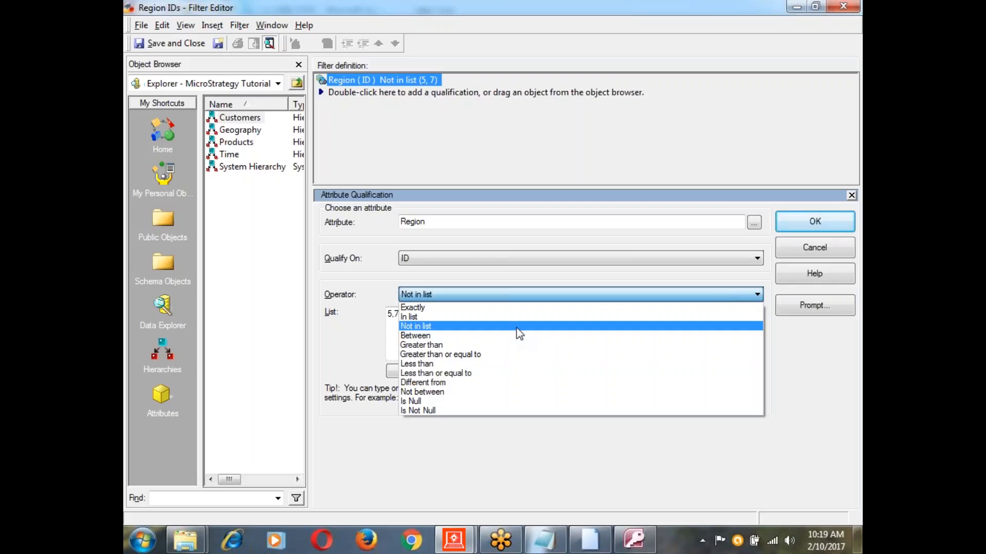
left_click(427, 345)
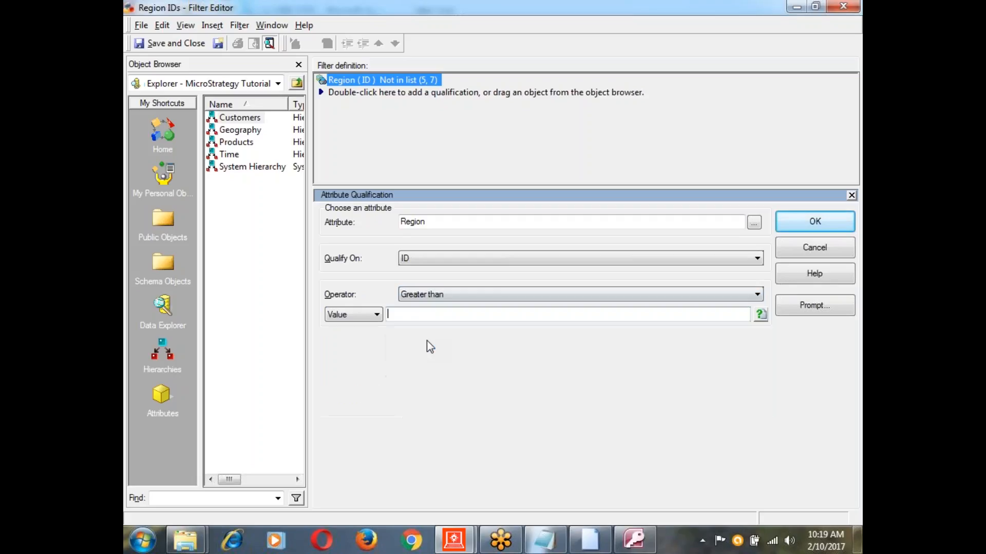
type("5")
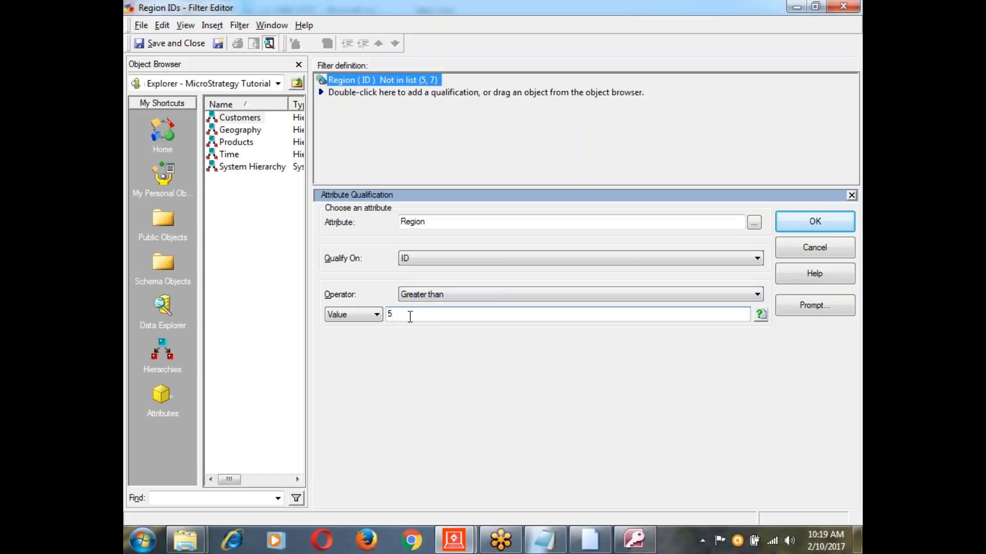
- Try the Greater than or equal to and Different from operators on the Region ID qualification
left_click(453, 298)
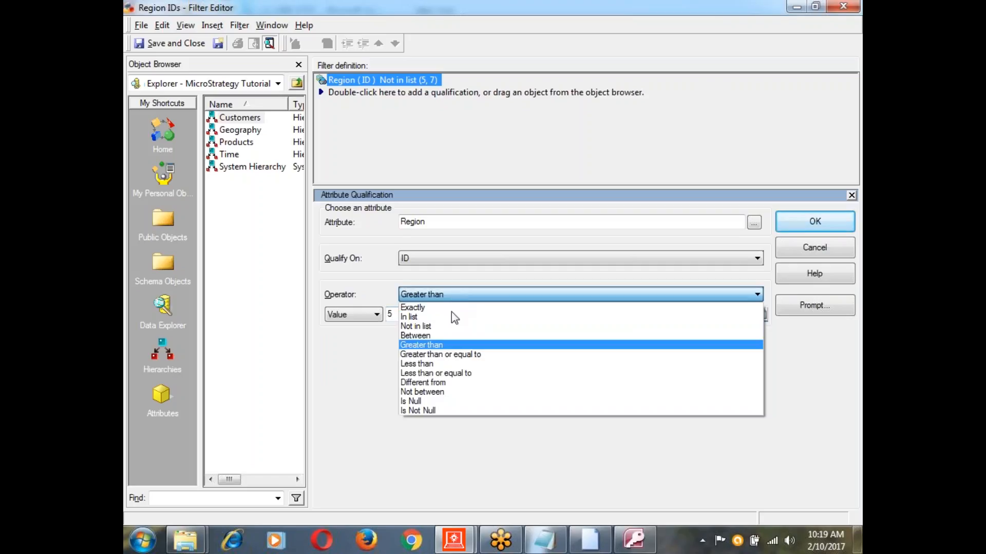
left_click(477, 355)
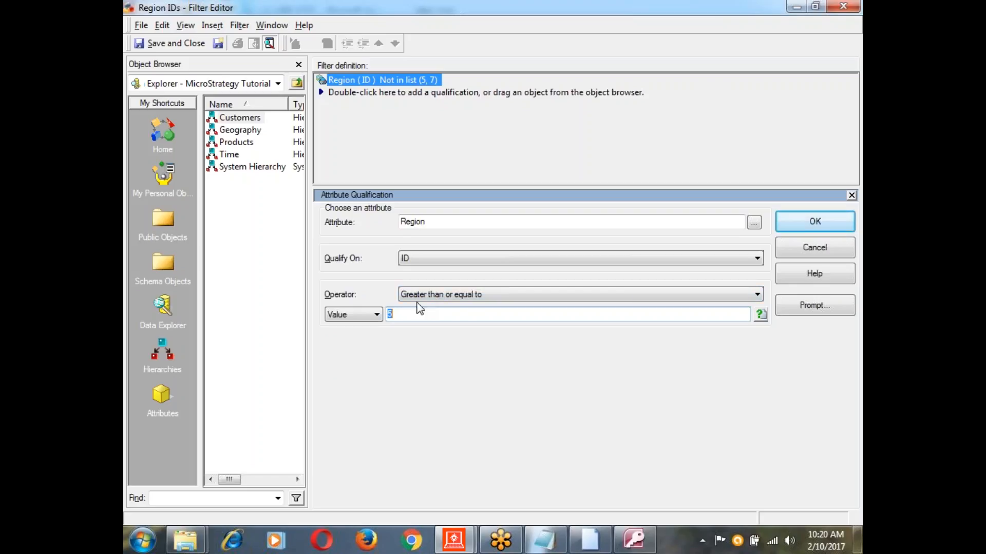
left_click(401, 314)
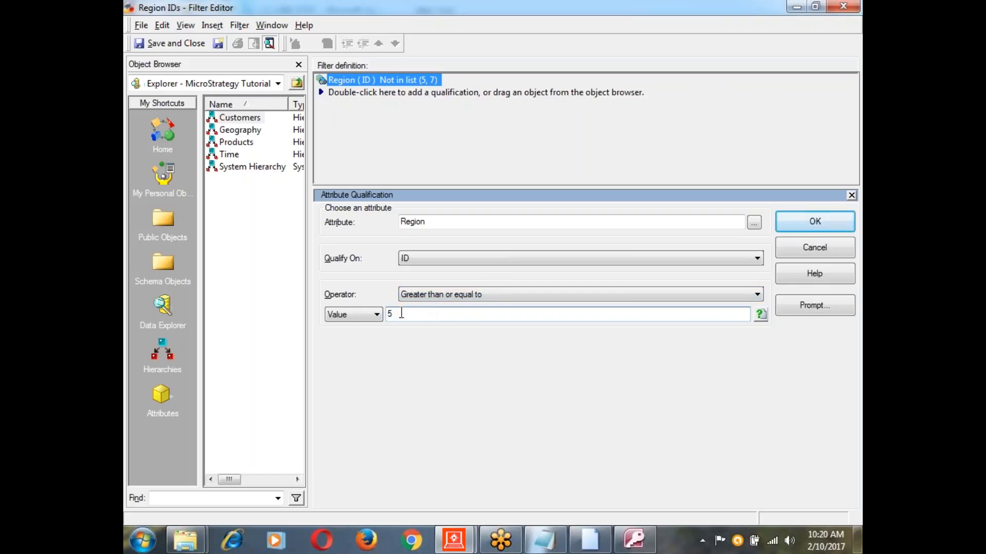
left_click(440, 297)
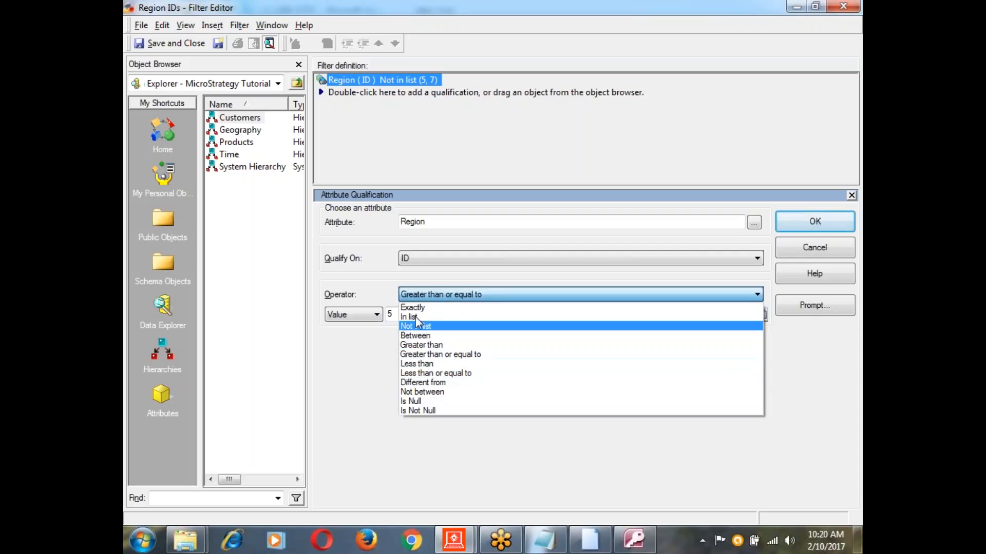
left_click(444, 384)
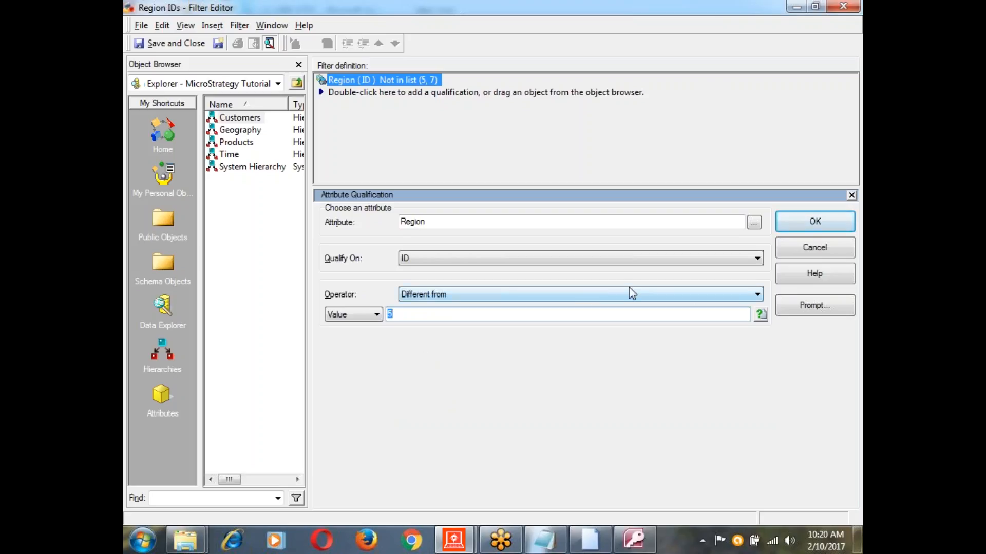
- Set the Region ID qualification's operator to Between with 7 as the second value, and save and close the filter
left_click(580, 301)
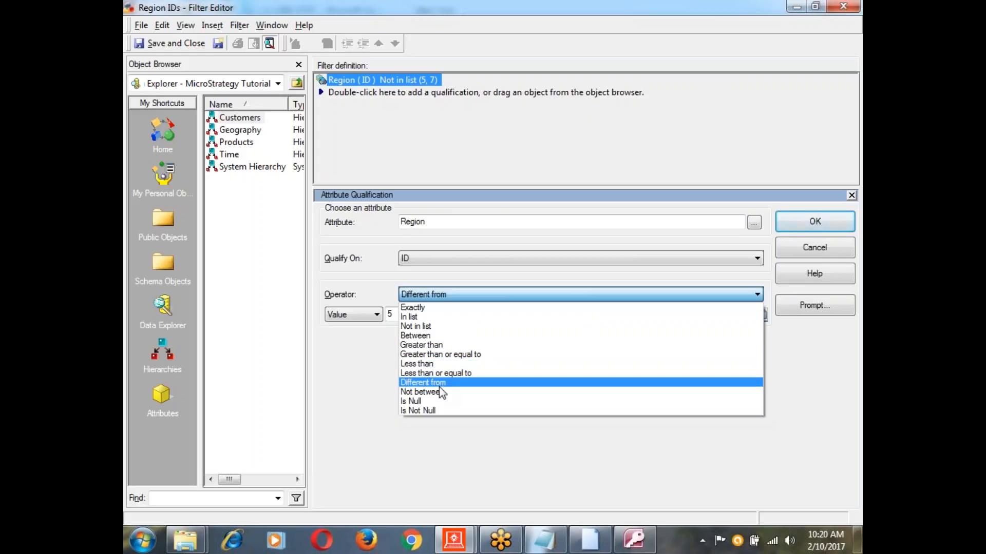
left_click(431, 336)
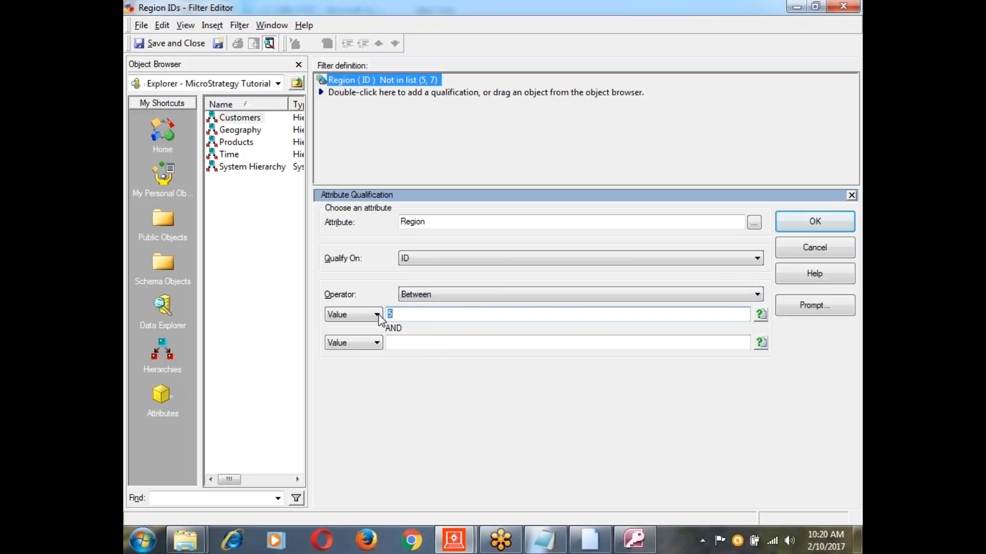
left_click(439, 315)
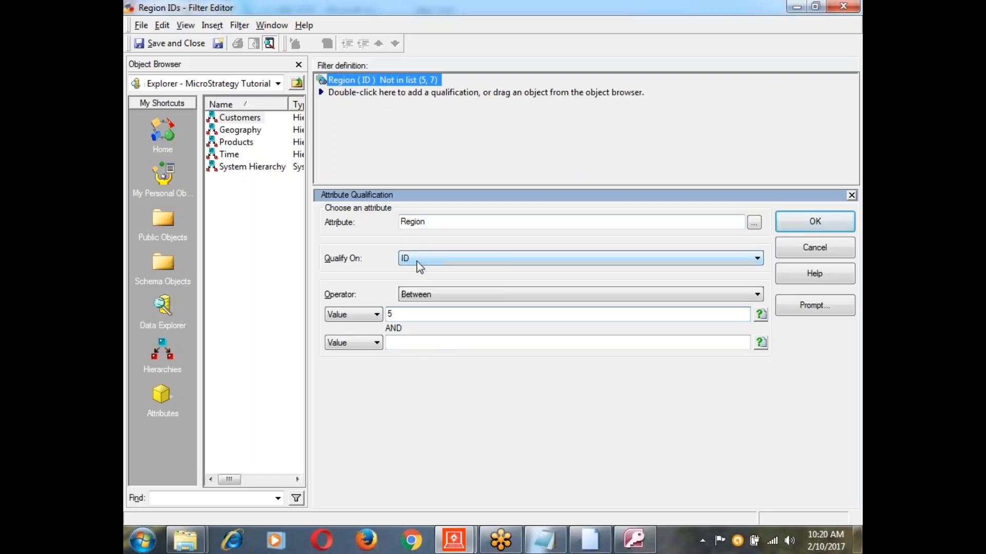
left_click(405, 343)
type("7")
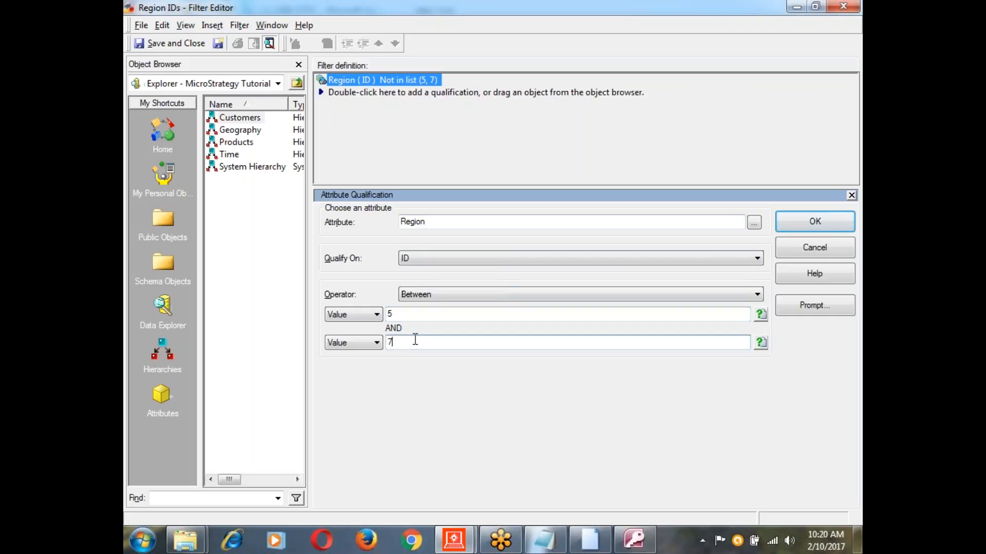
left_click(803, 225)
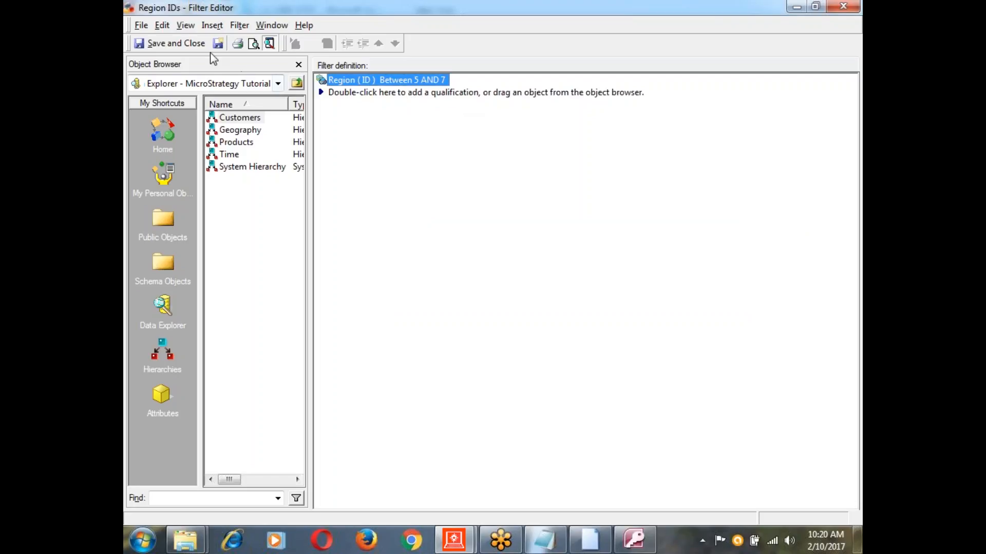
left_click(190, 41)
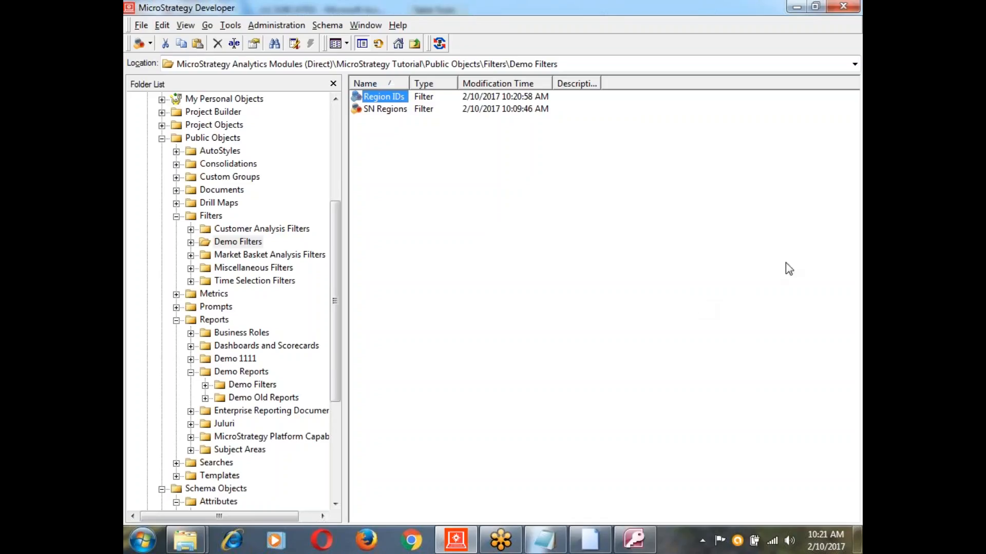
- Run the Region IDs report from Reports\Demo Reports\Demo Filters with the Between filter, and save and close it
left_click(838, 255)
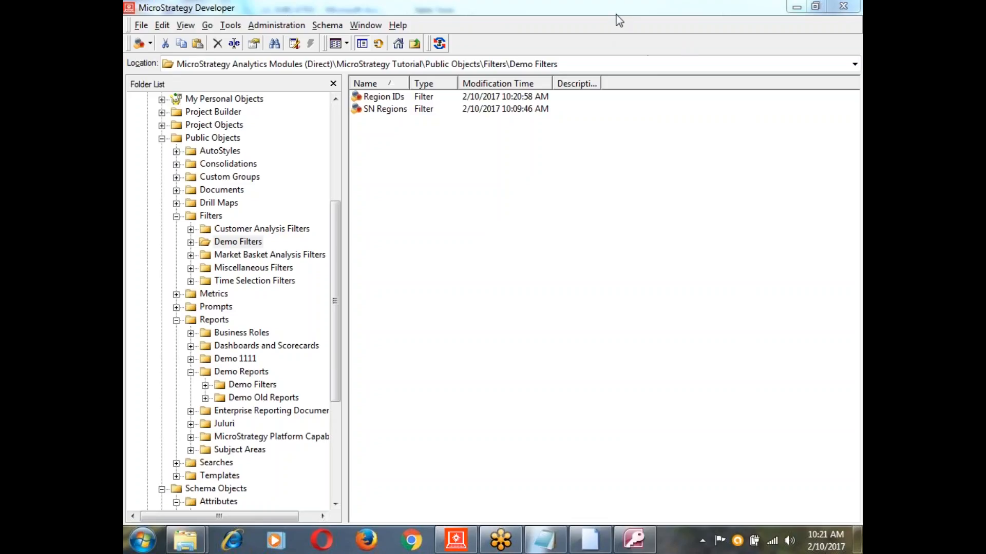
left_click(255, 386)
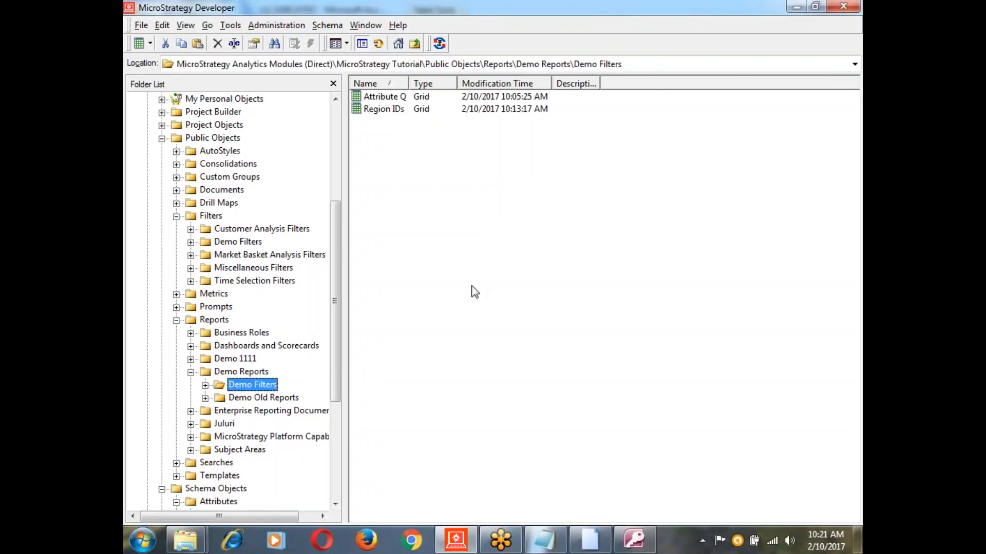
double_click(390, 110)
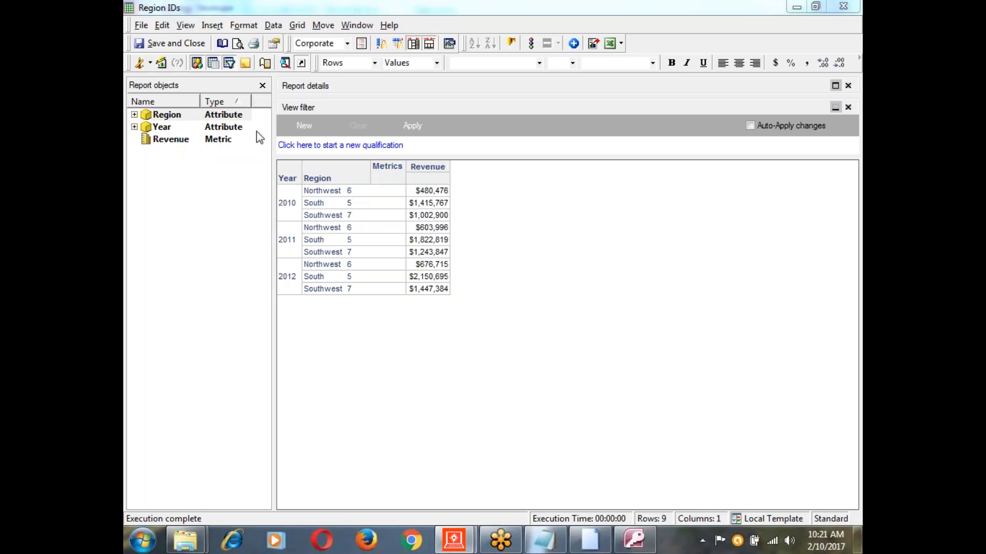
left_click(182, 44)
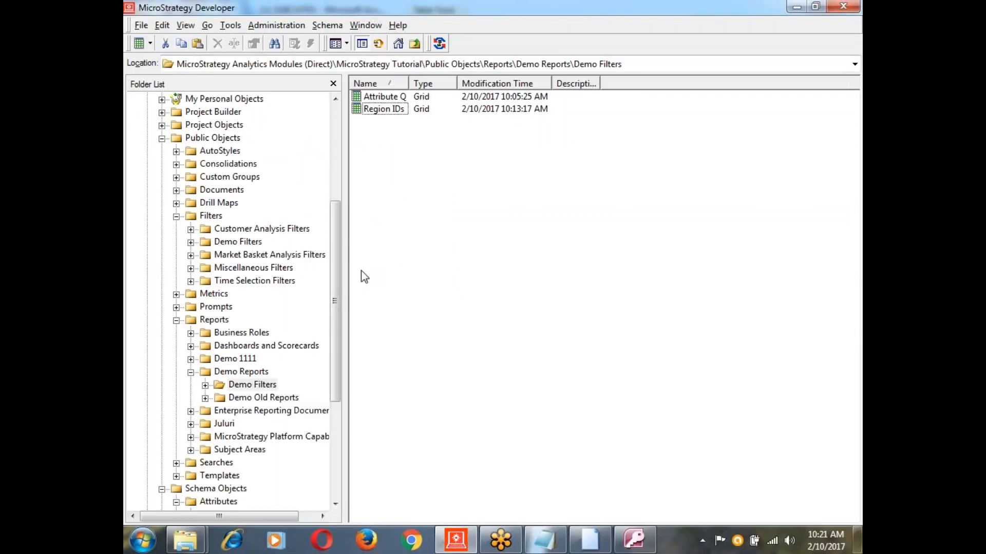
- Reopen the Region IDs filter's qualification from Filters\Demo Filters and review its Between values and the operators available for the ID form
left_click(232, 242)
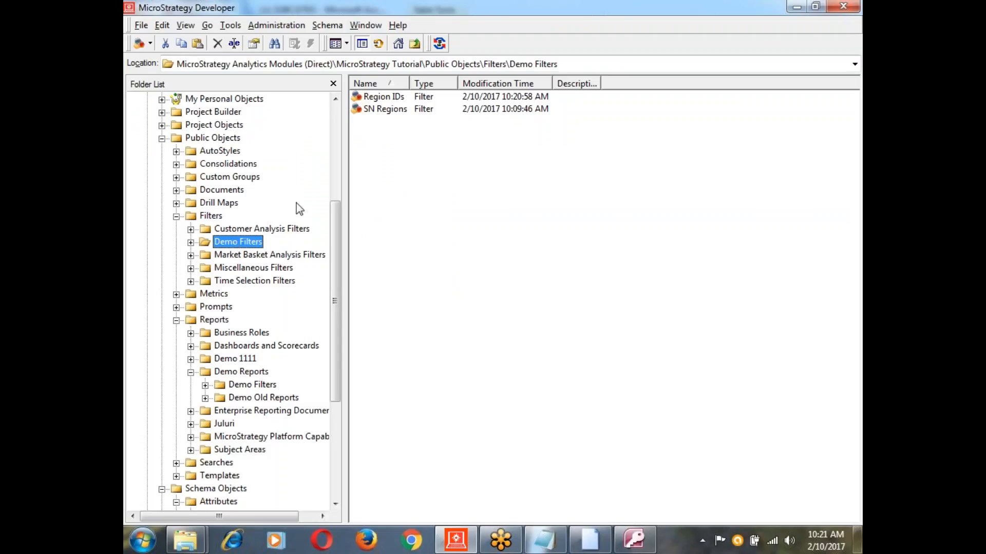
double_click(385, 97)
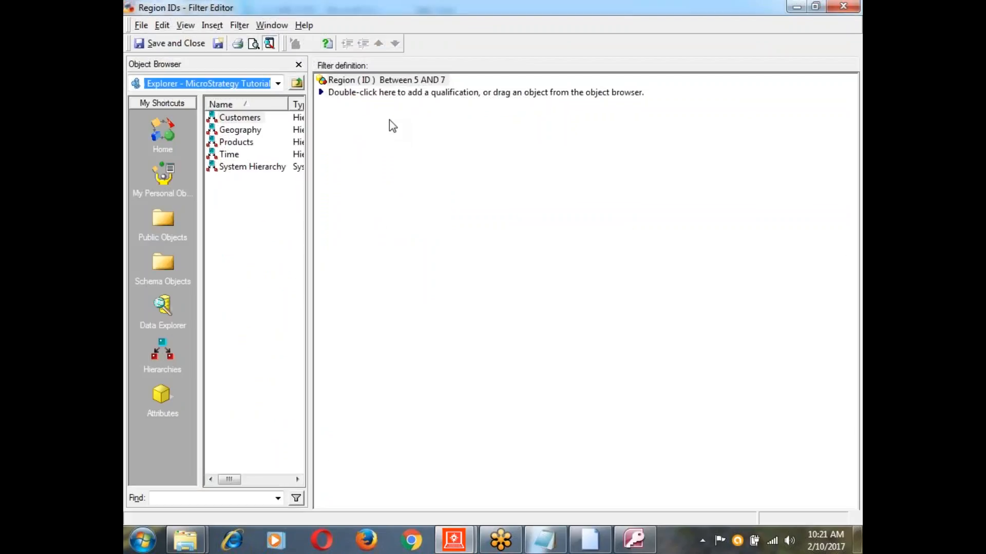
double_click(400, 81)
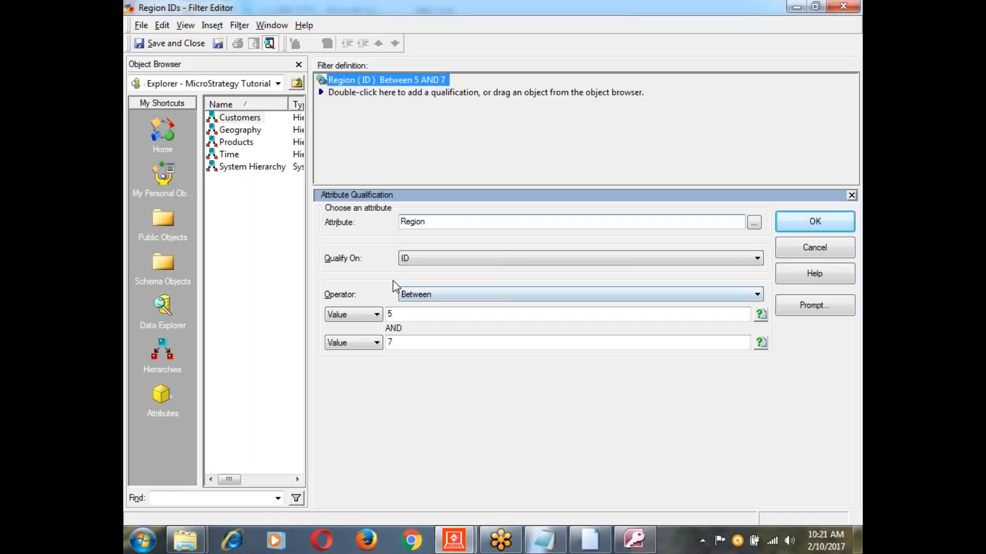
left_click(390, 313)
type("5")
left_click(406, 343)
left_click(426, 296)
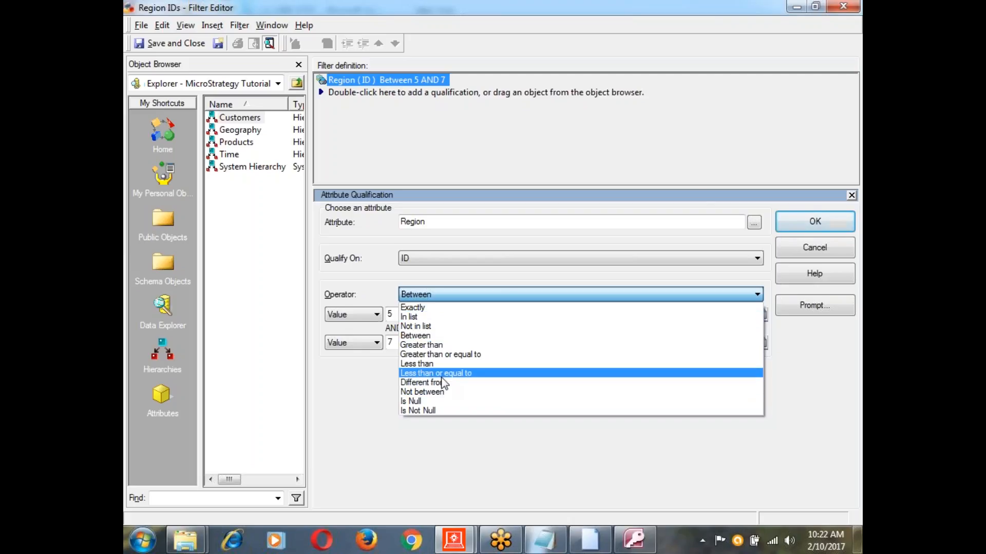
left_click(795, 405)
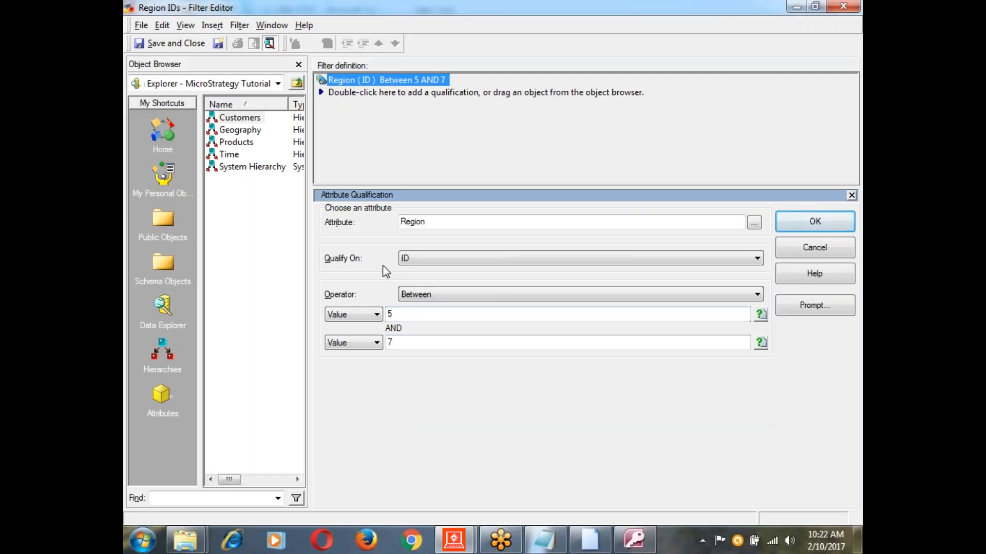
- Try qualifying Region on DESC with the Begins with operator and the value S
left_click(413, 264)
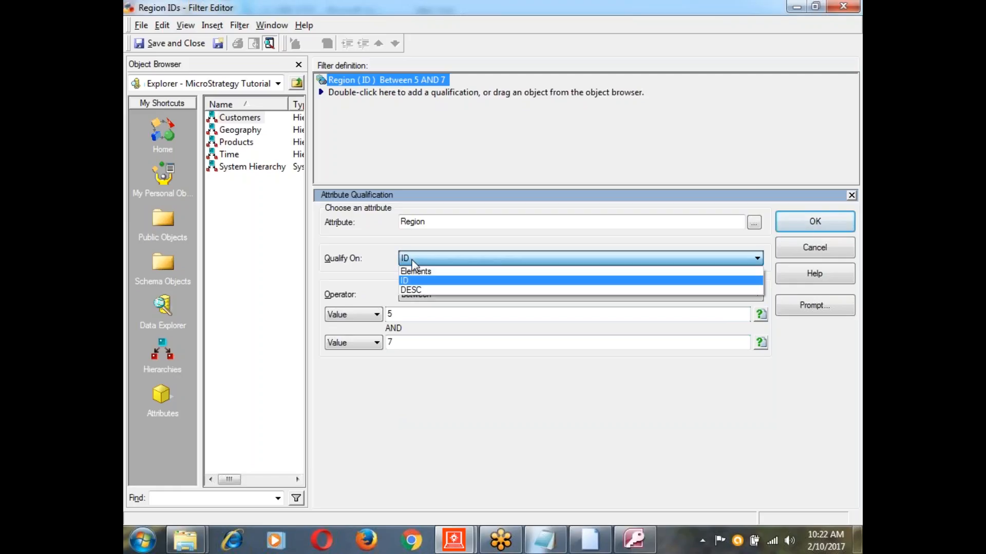
left_click(417, 289)
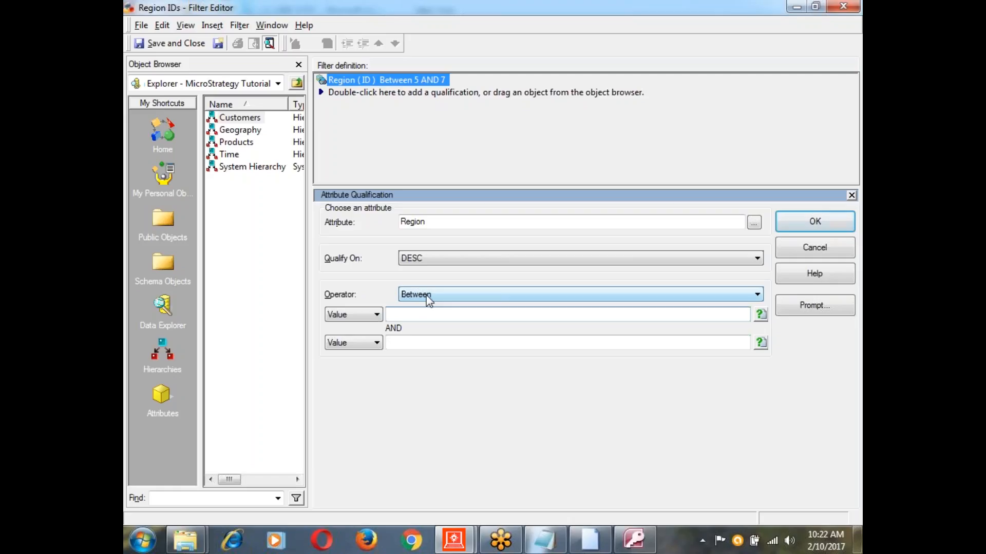
left_click(426, 298)
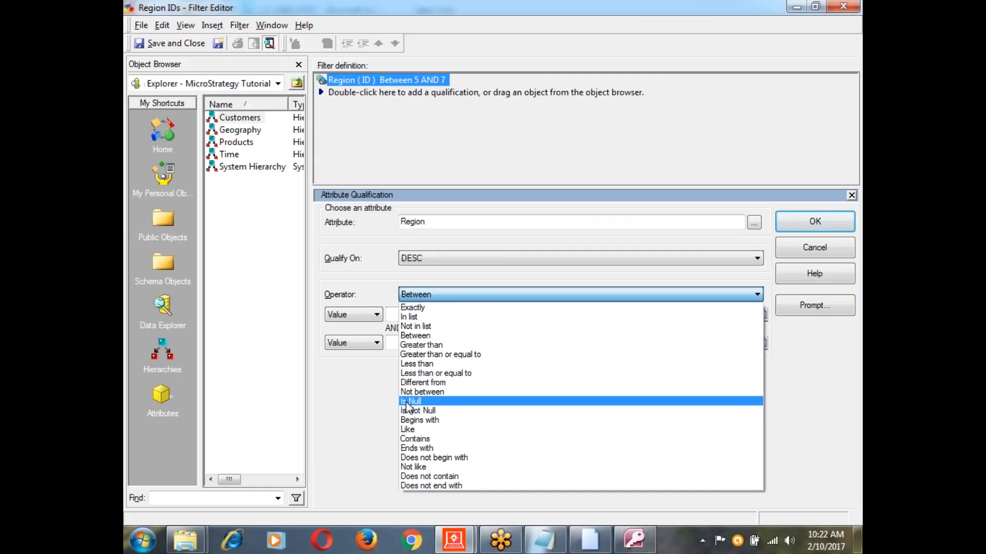
left_click(431, 421)
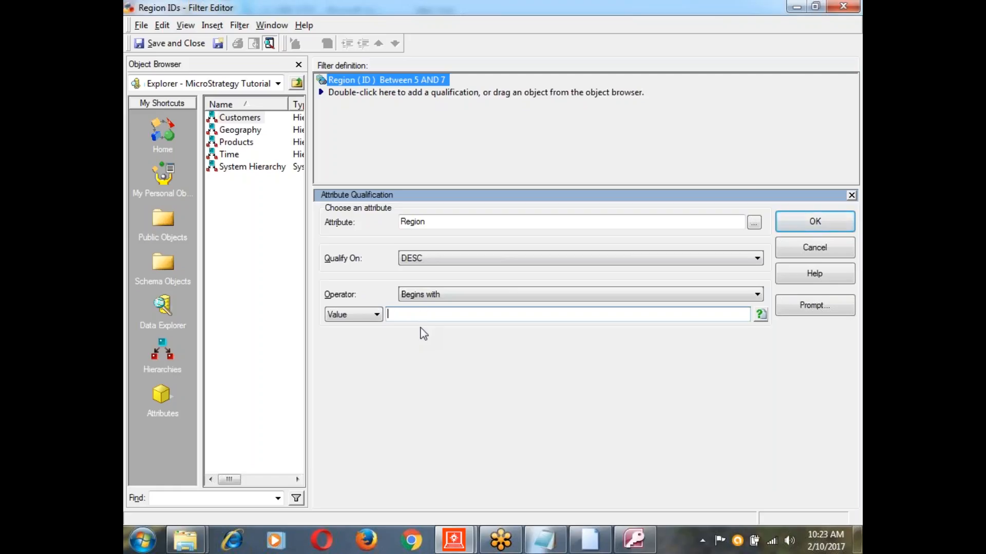
type("S")
- Switch the Region DESC qualification's operator to Like and enter a trial wildcard pattern
left_click(428, 297)
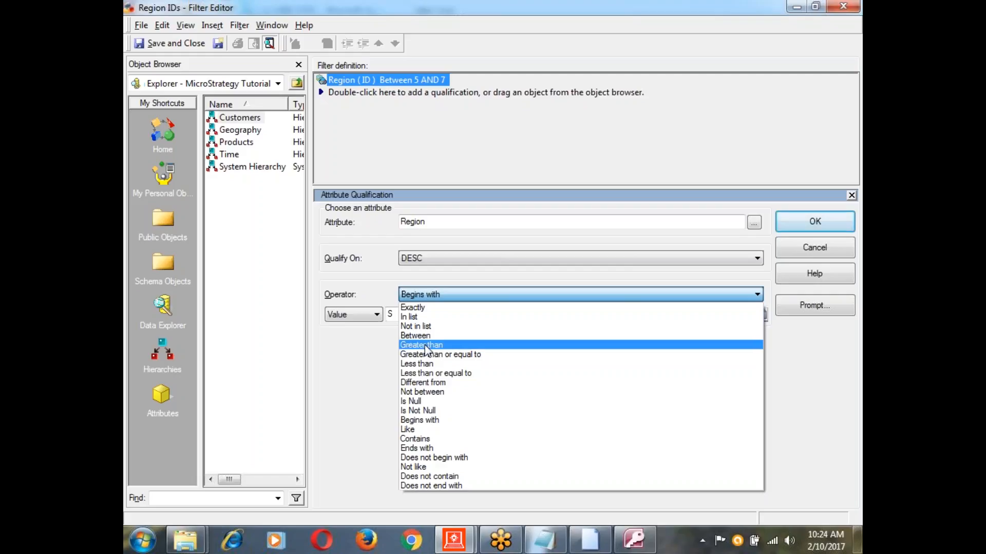
left_click(408, 430)
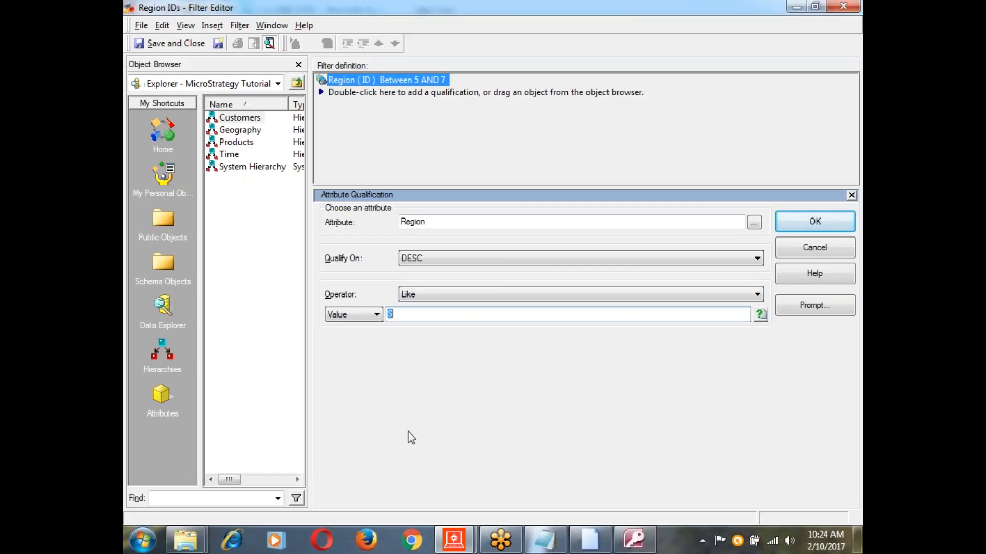
left_click(450, 294)
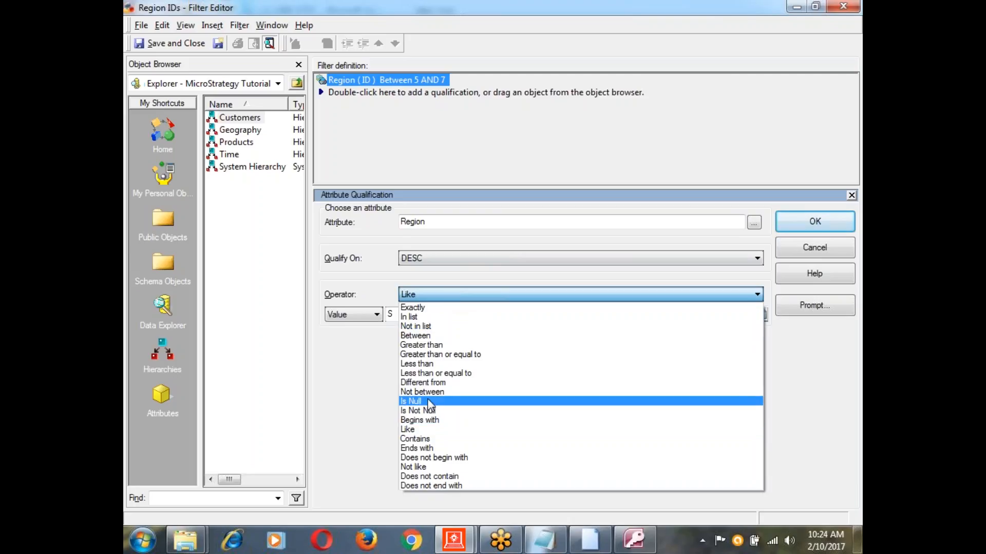
left_click(414, 430)
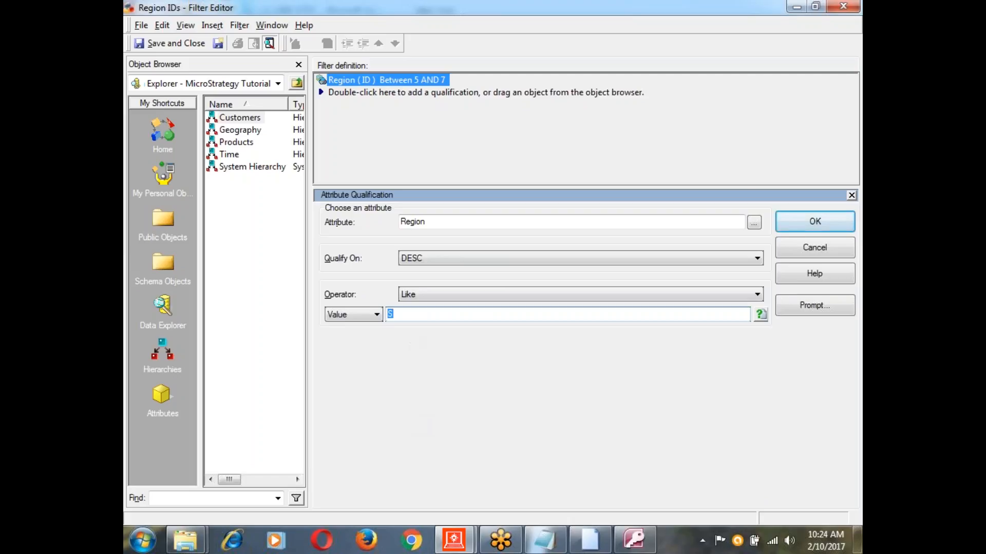
left_click(424, 313)
type("o%H")
- Replace the Like value with the pattern %SAN% and cancel the Region qualification's edits
left_click_drag(410, 314, 406, 314)
key("BackSpace")
key("BackSpace")
key("BackSpace")
key("BackSpace")
type("%SA")
type("%")
key("Left")
type("N")
left_click(822, 252)
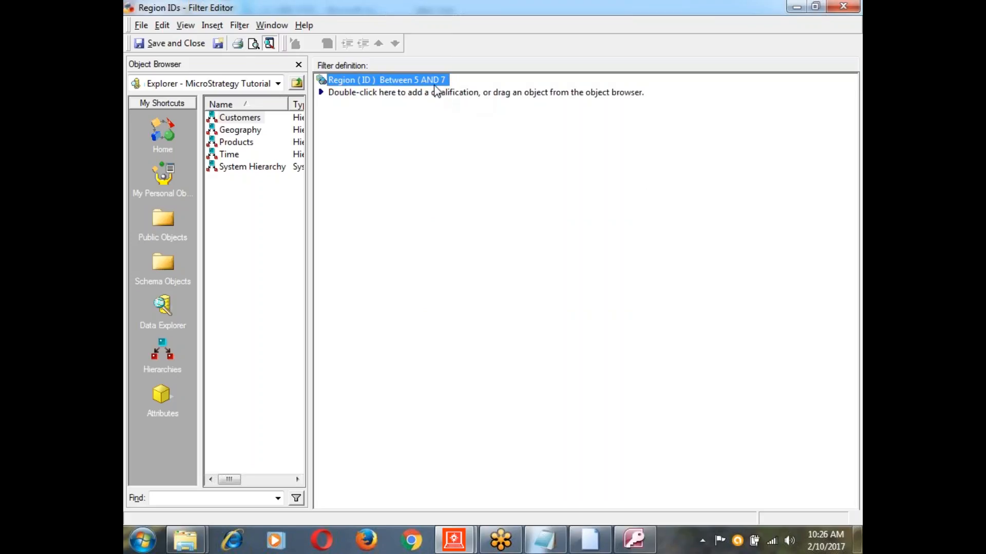
- Add an attribute qualification on Subcategory from the Products folder and check its Qualify On forms and operators
double_click(454, 98)
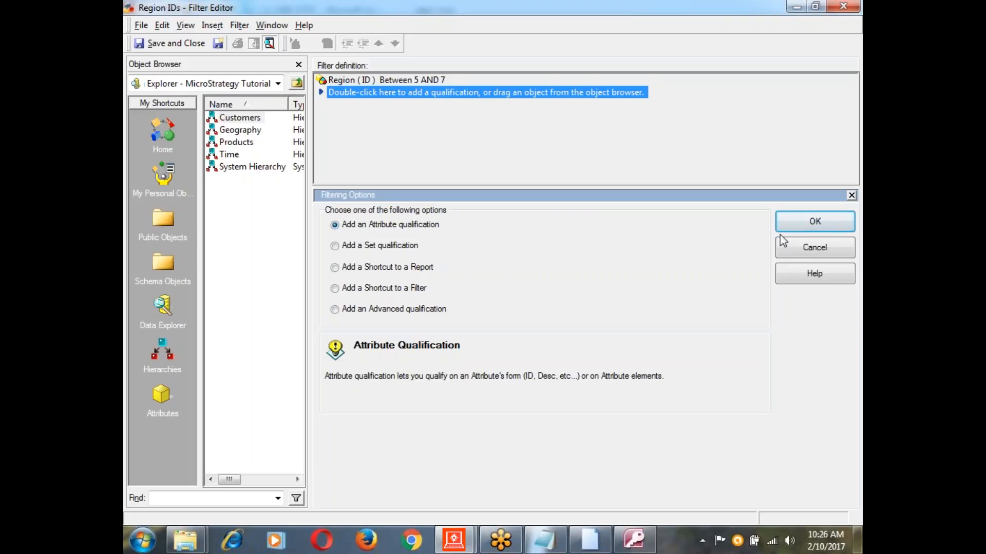
left_click(790, 224)
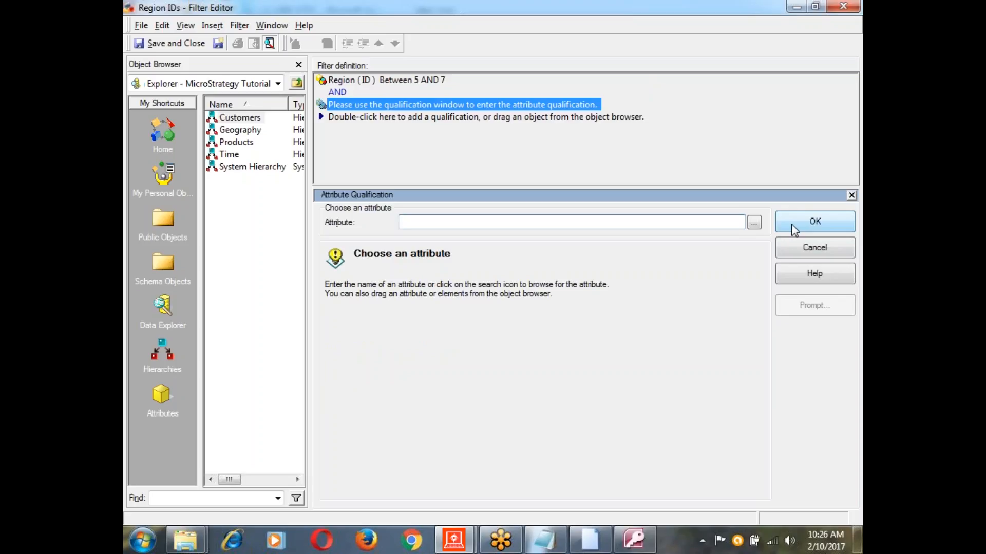
left_click(754, 219)
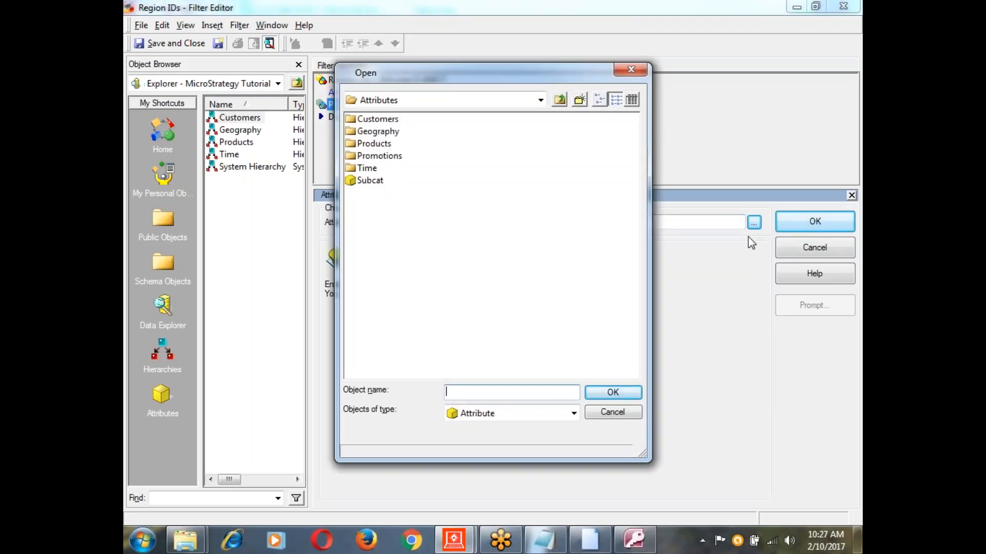
double_click(375, 144)
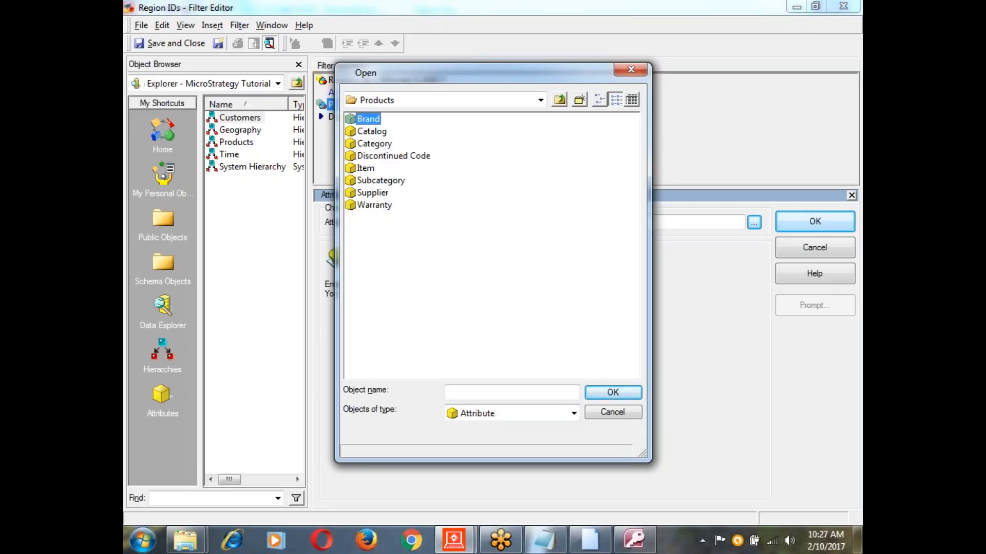
double_click(380, 181)
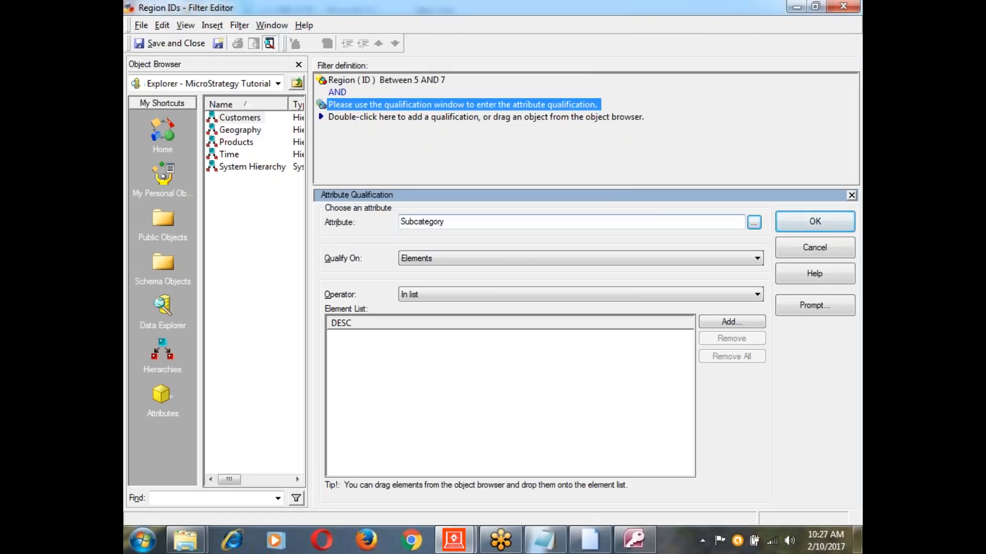
left_click(420, 263)
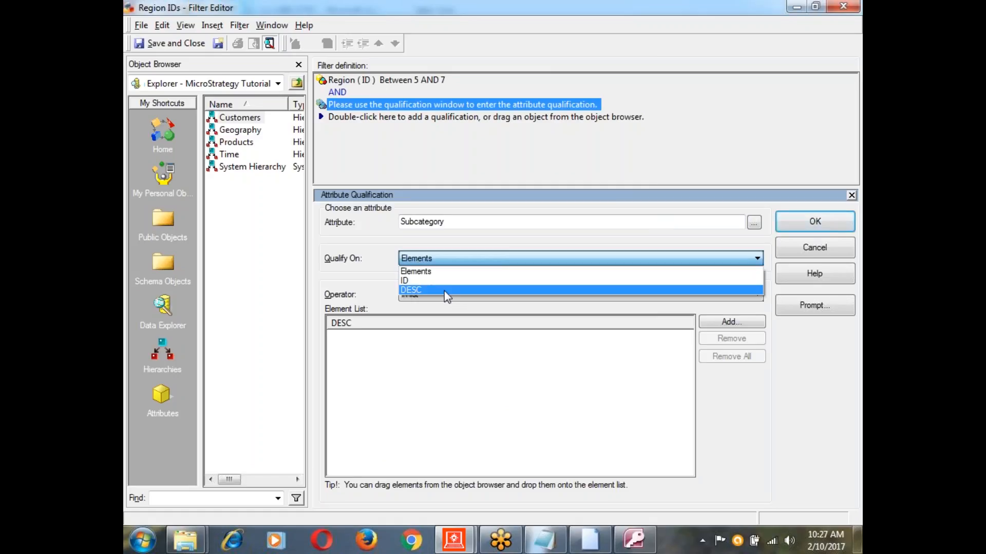
left_click(482, 299)
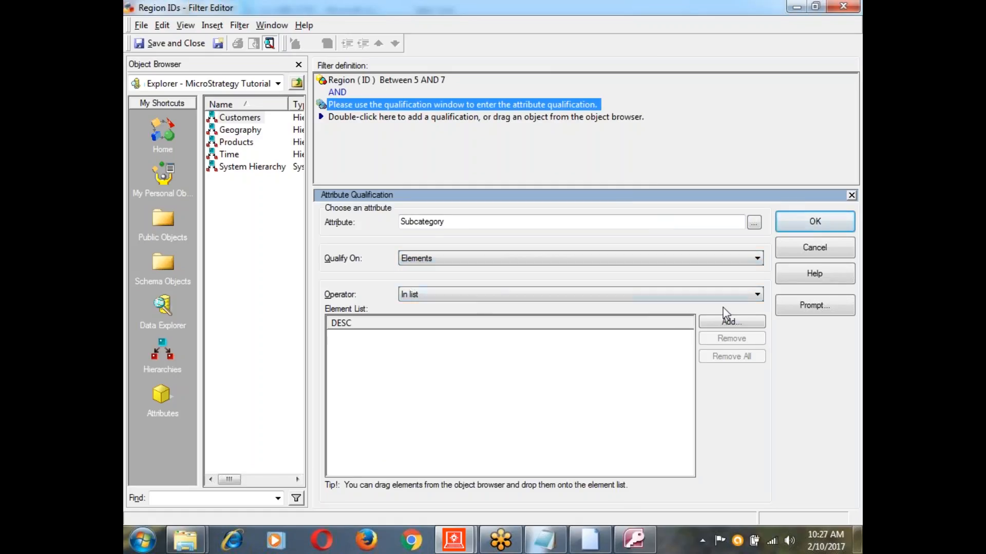
left_click(688, 294)
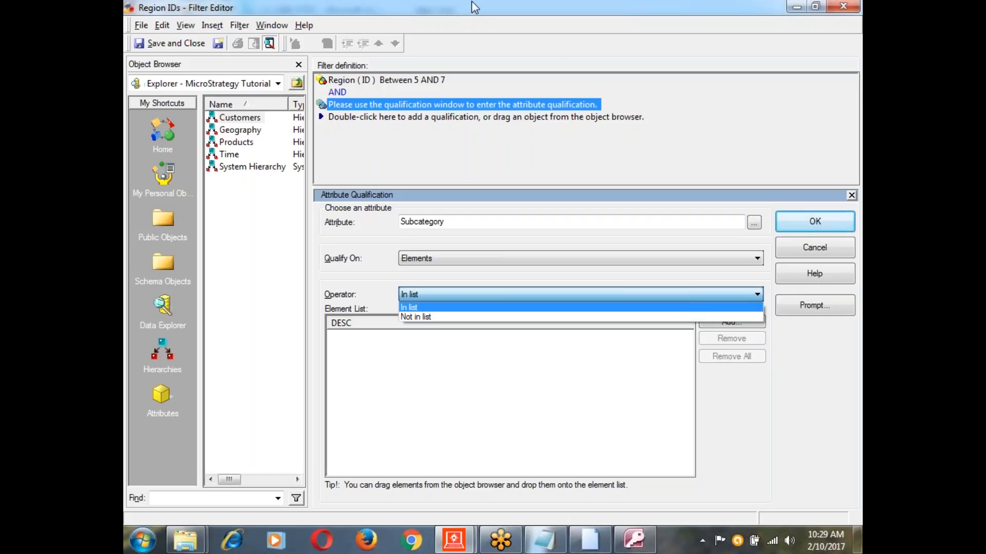
- Switch to Microsoft Access to view the LU_SUBCATEG table's subcategory IDs and descriptions, and close Access
mouse_move(620, 524)
left_click(634, 540)
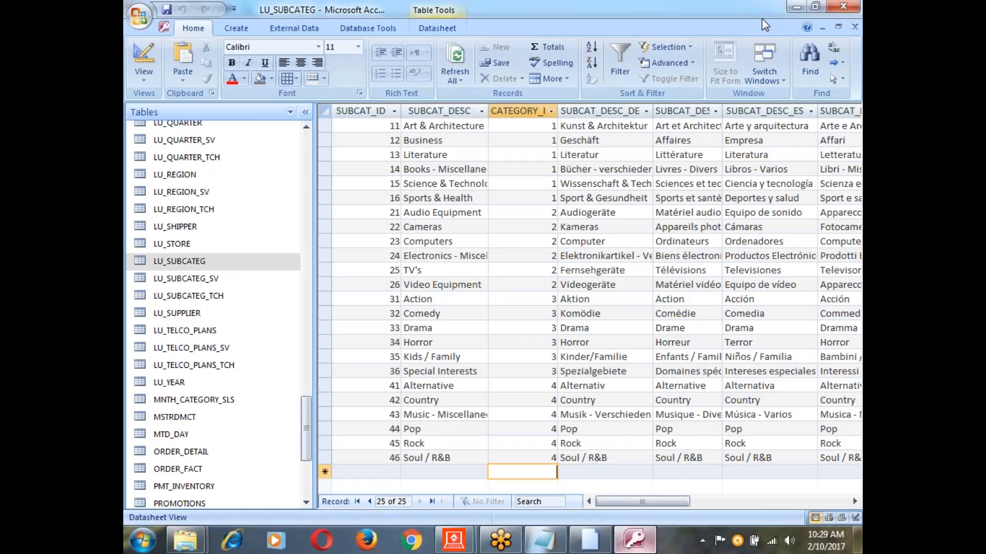
left_click(842, 6)
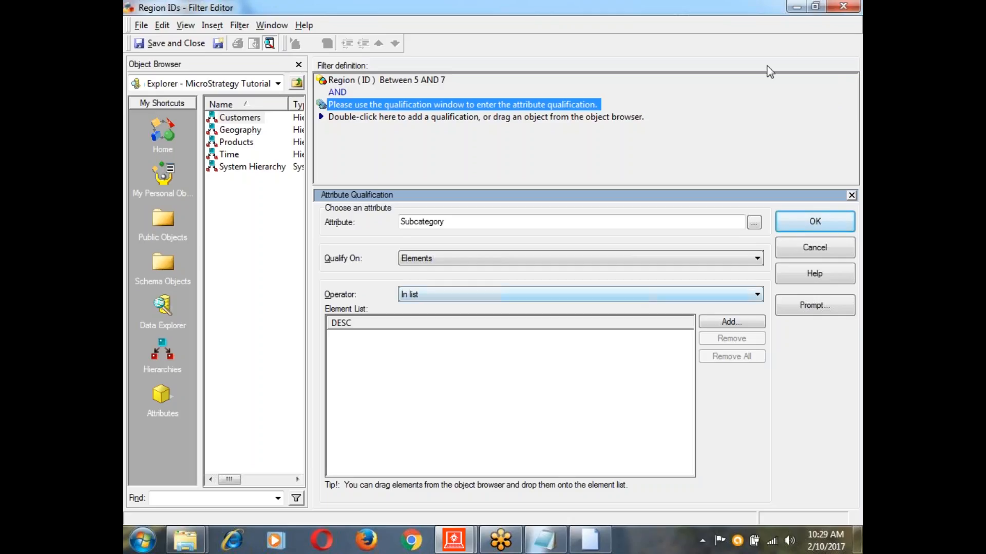
- Close the Region IDs filter without saving, and close Developer and the C: drive window, cancelling the prompt about opening directshowtap.ax
left_click(843, 10)
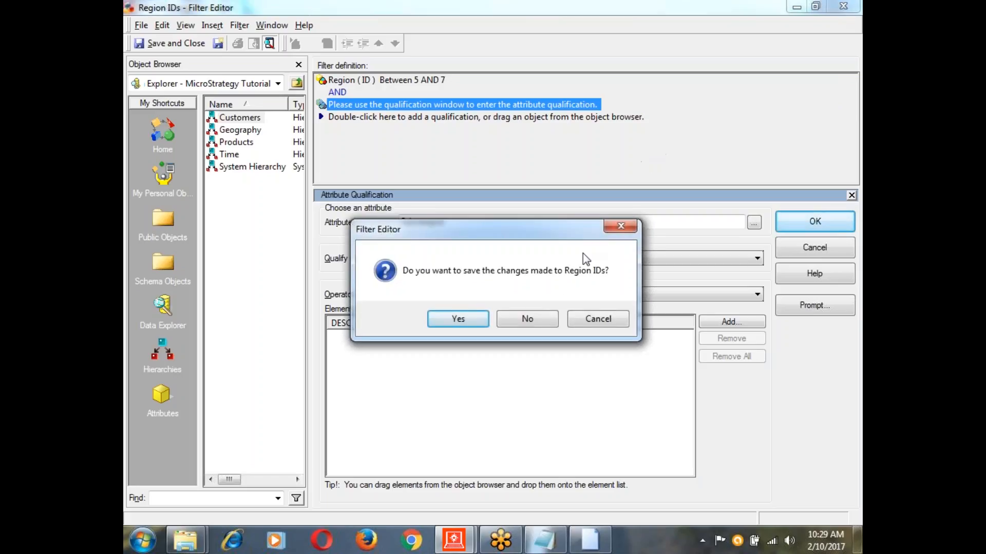
left_click(523, 319)
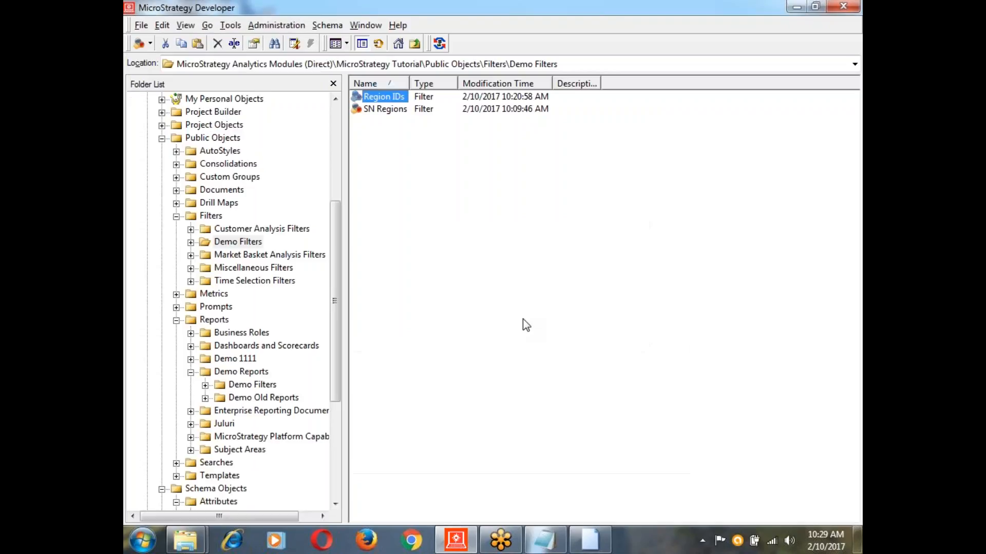
left_click(853, 6)
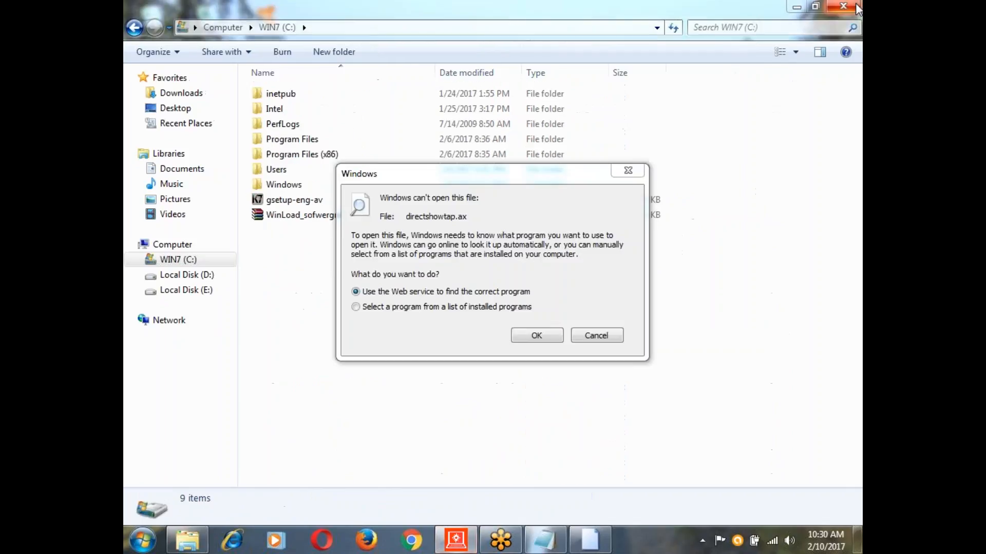
left_click(596, 335)
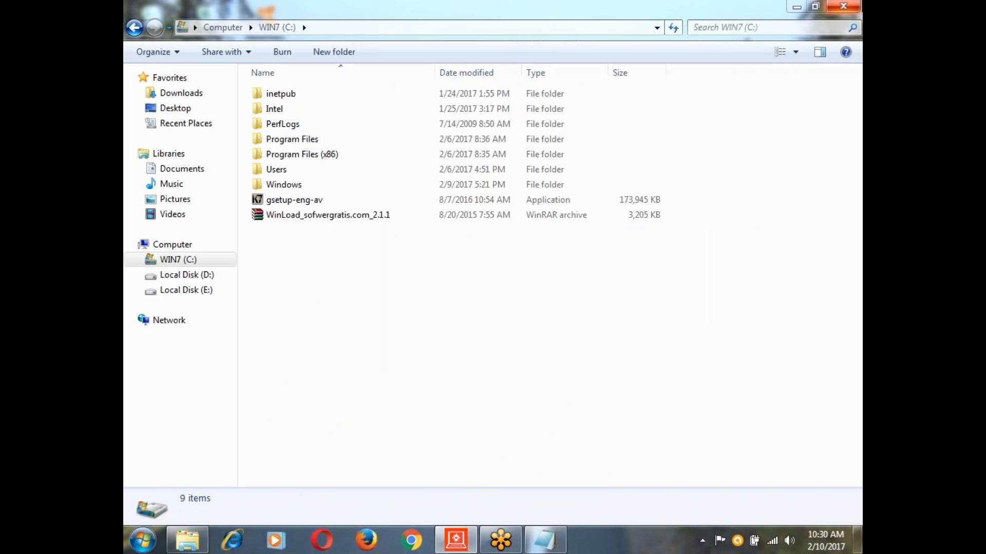
left_click(843, 6)
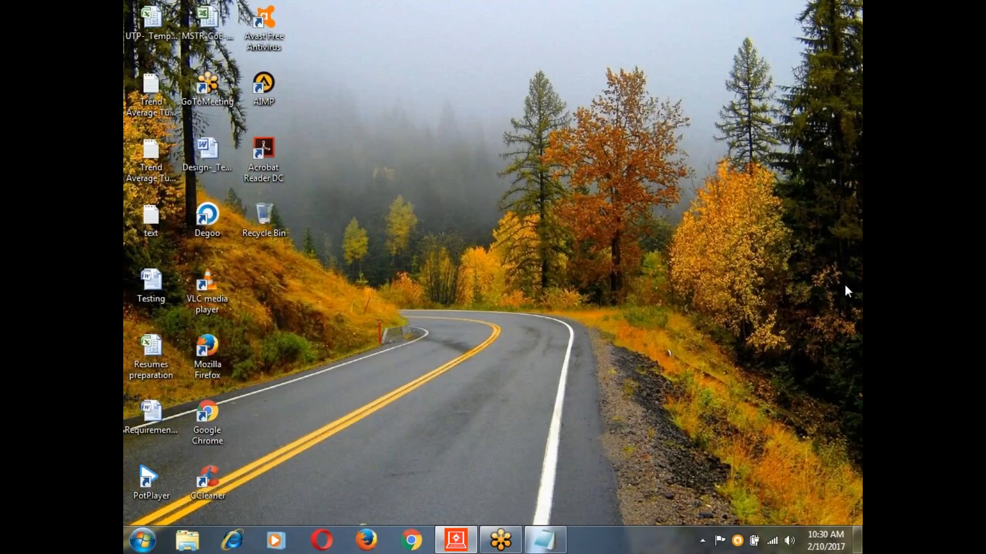